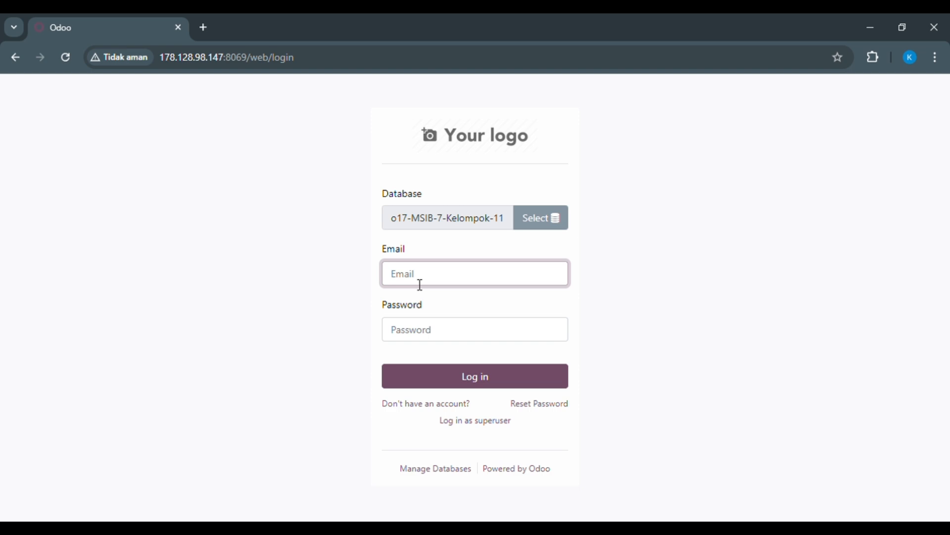
- Log in to the o17-MSIB-7-Kelompok-11 database with the administrator's login and account password, and dismiss the browser's password warning
type("admin")
left_click(407, 340)
type("a")
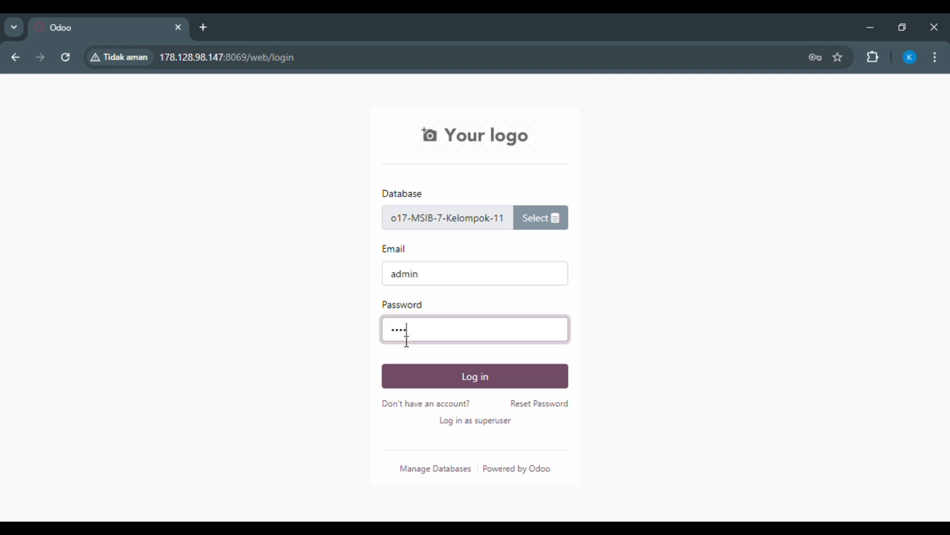
left_click(481, 385)
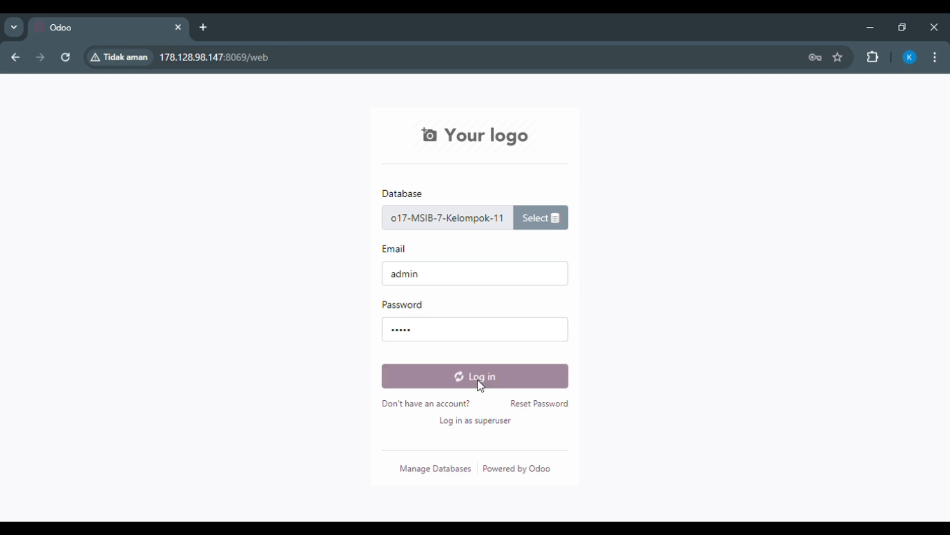
left_click(593, 265)
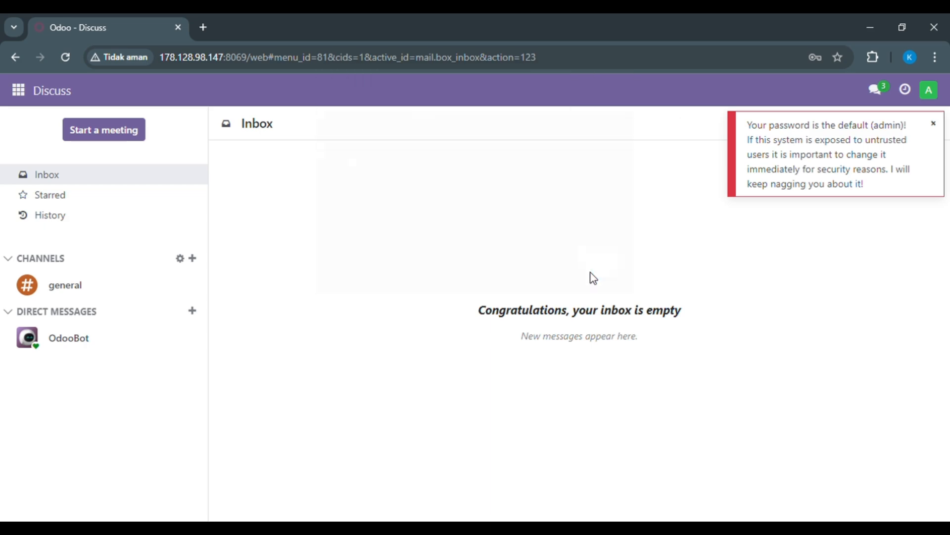
- Activate the developer mode from the Developer Tools section of the general settings
left_click(20, 92)
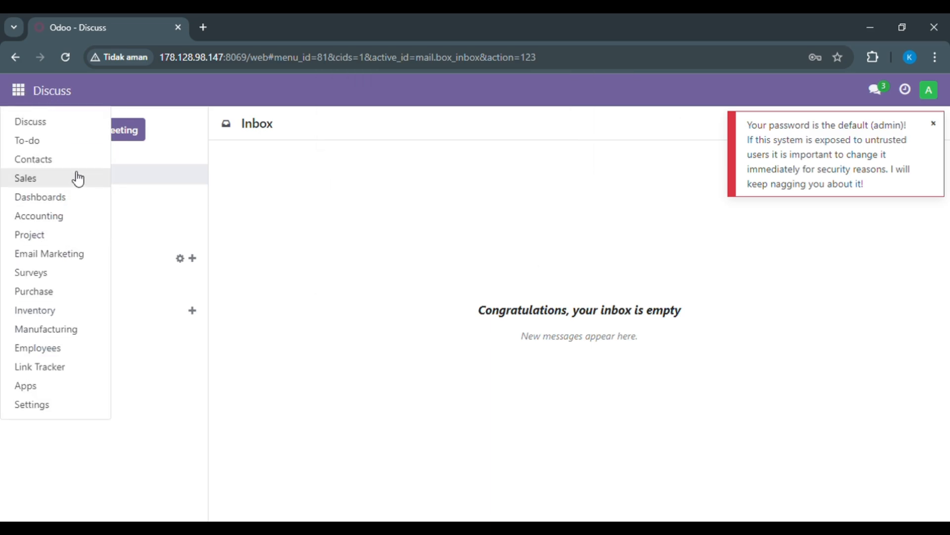
left_click(58, 411)
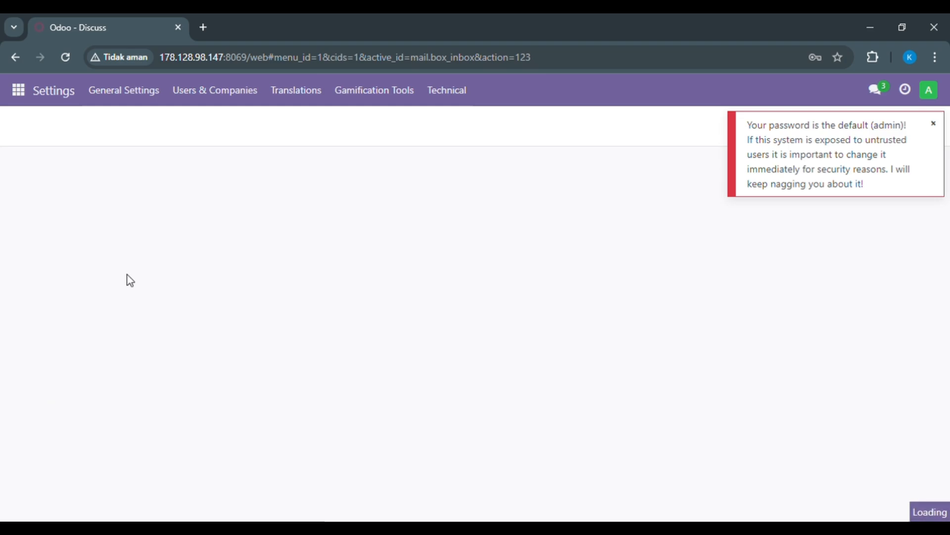
left_click(940, 127)
left_click_drag(942, 184, 945, 497)
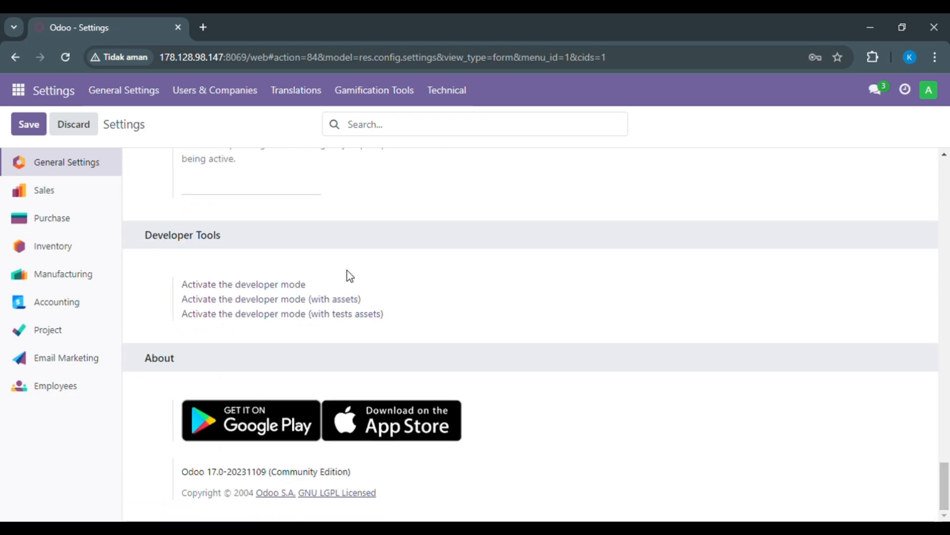
left_click(280, 286)
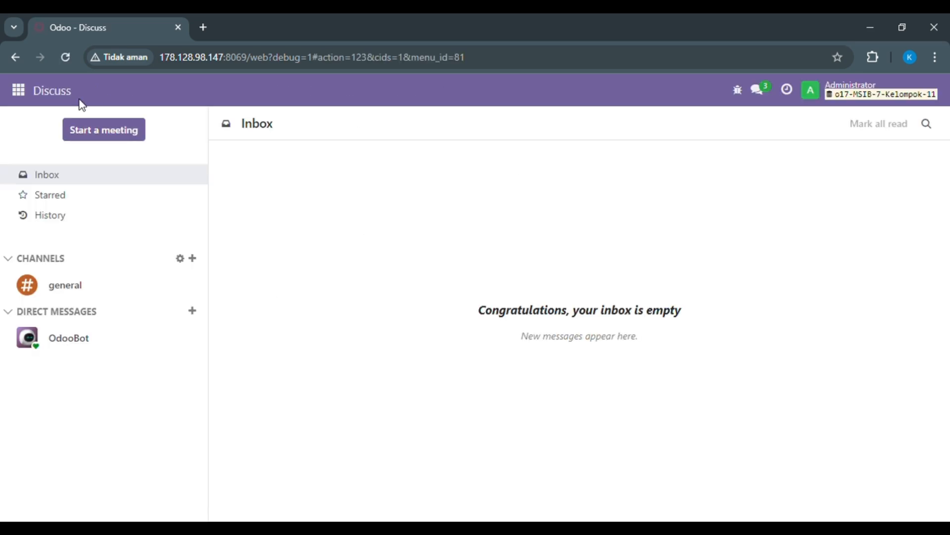
- Open the list of users in the settings
left_click(19, 90)
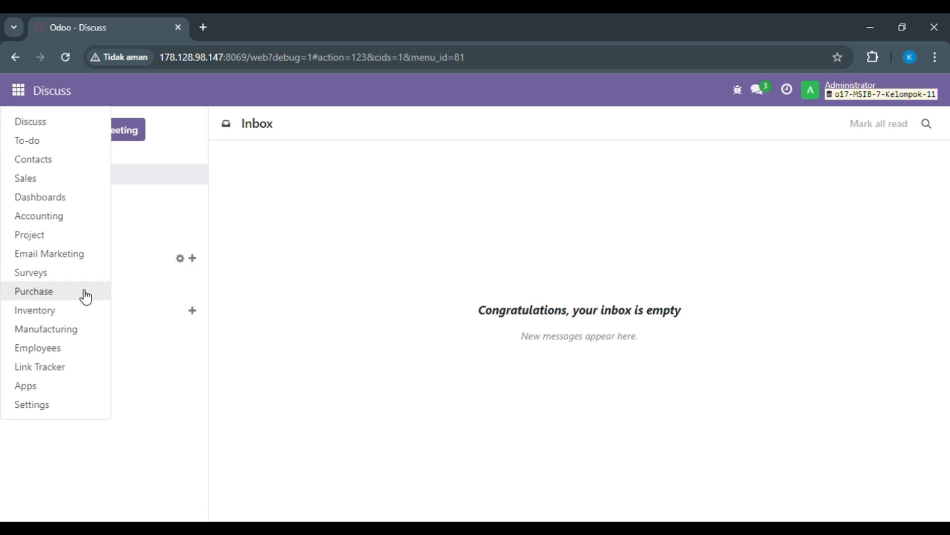
left_click(47, 404)
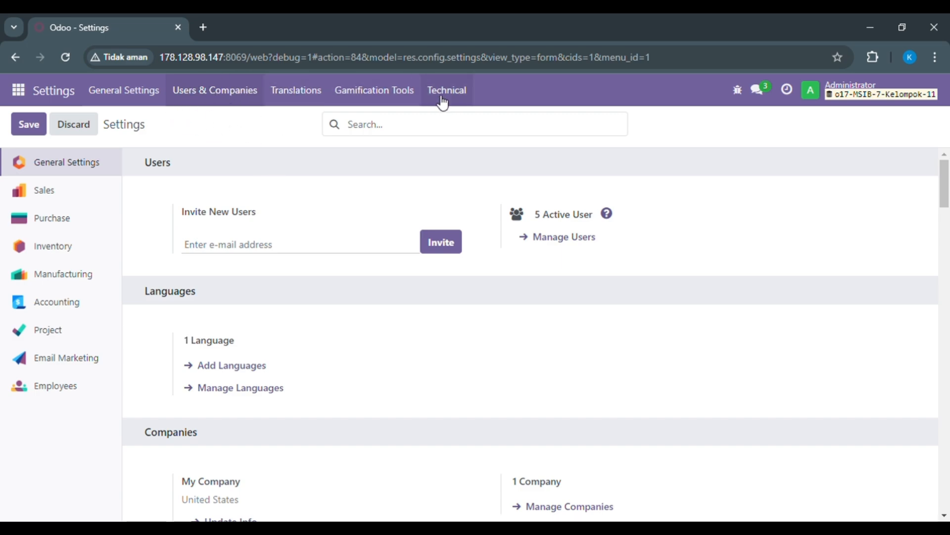
left_click(256, 96)
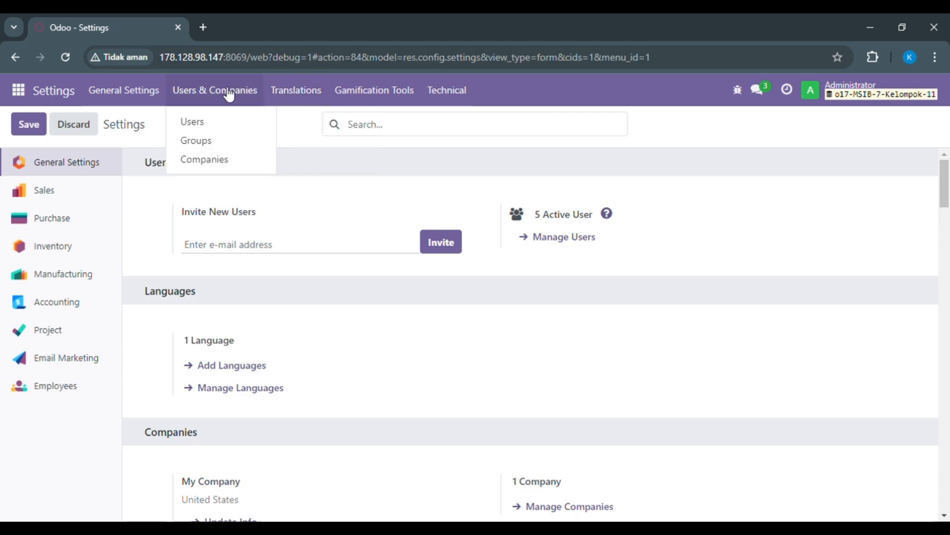
left_click(217, 130)
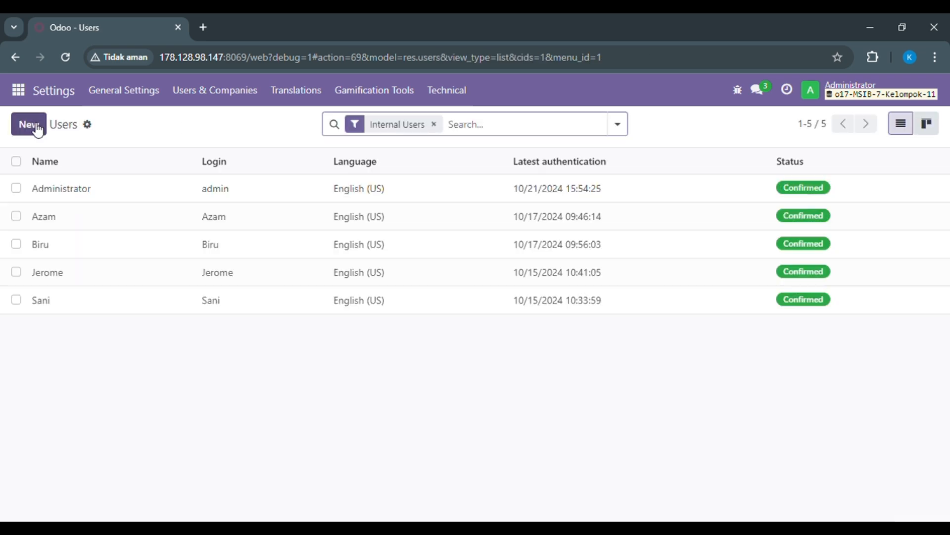
- Start a new user record and fill in the user's name and email address
left_click(35, 127)
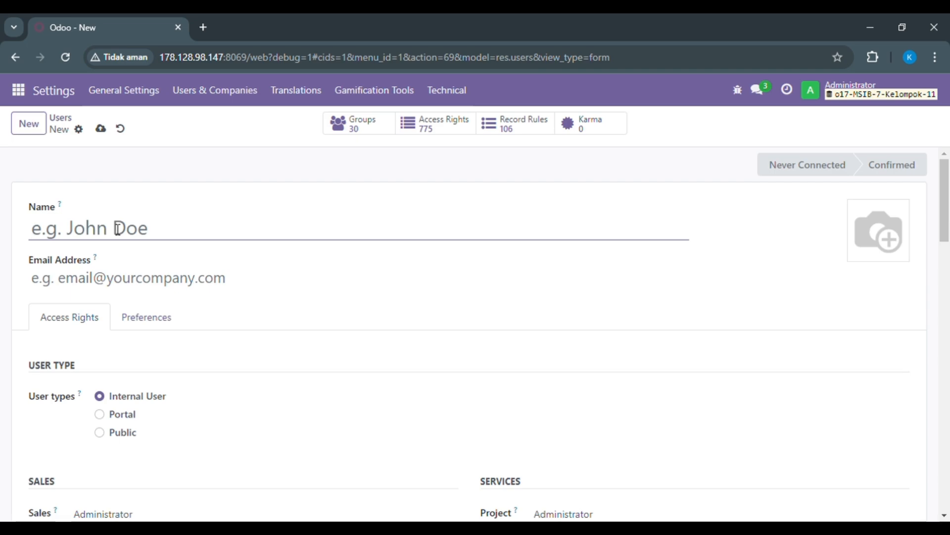
type("Jovan")
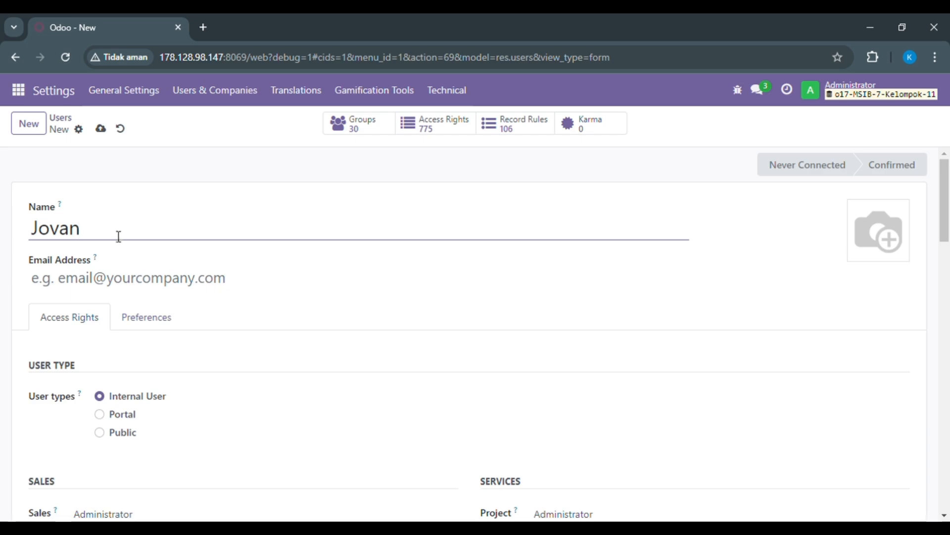
left_click(81, 280)
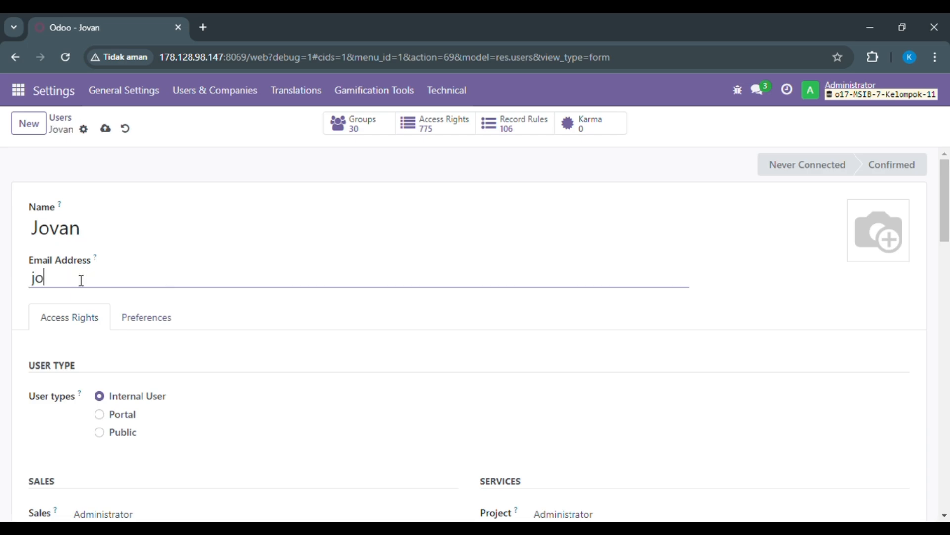
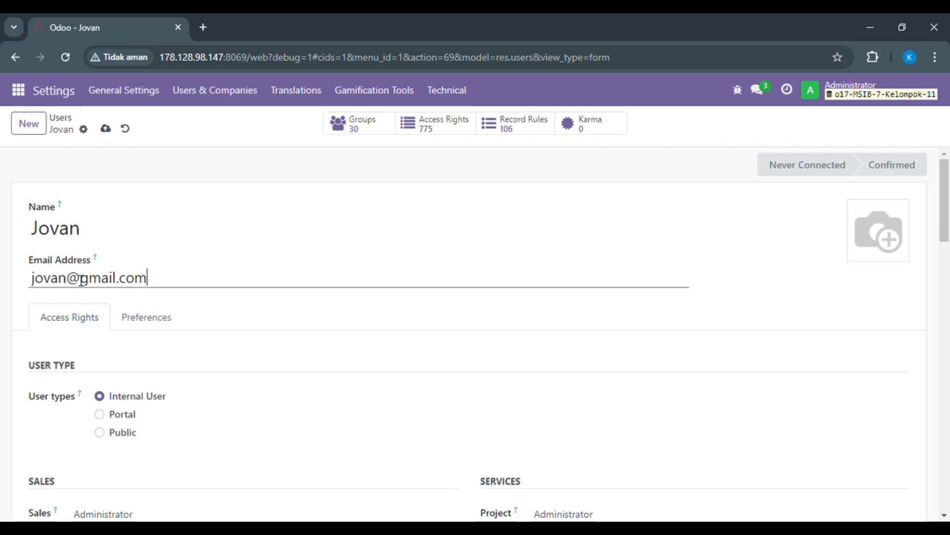
- Enter a new password for the new user, apply the password change, and dismiss the browser's password warning
left_click(84, 129)
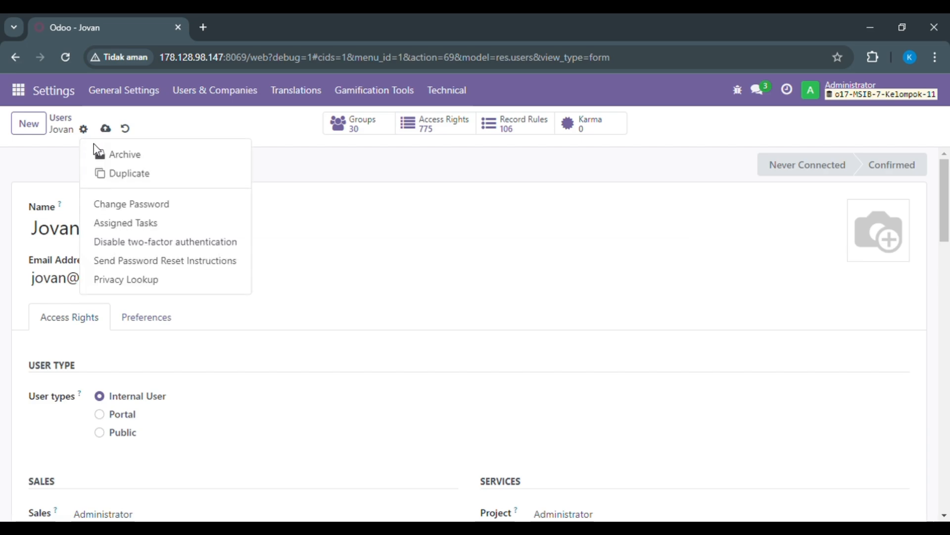
left_click(132, 204)
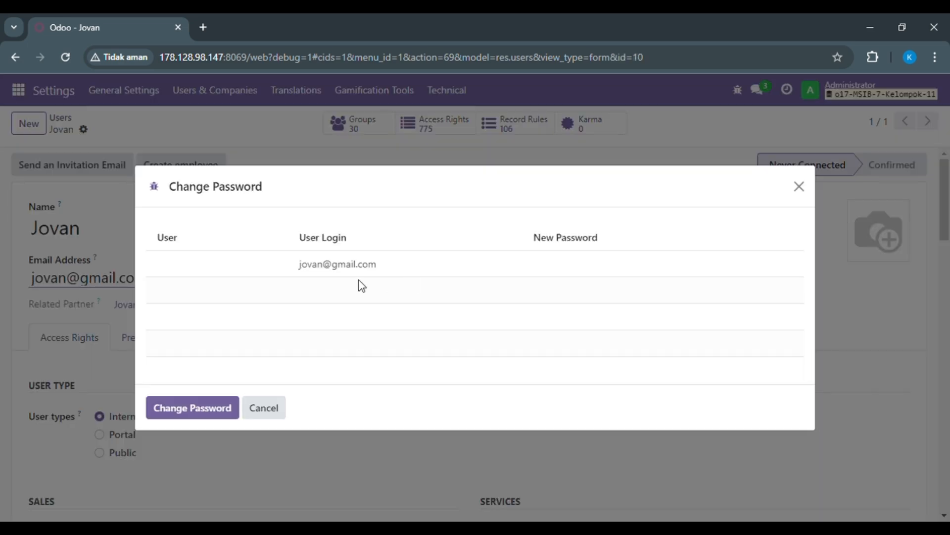
left_click(198, 272)
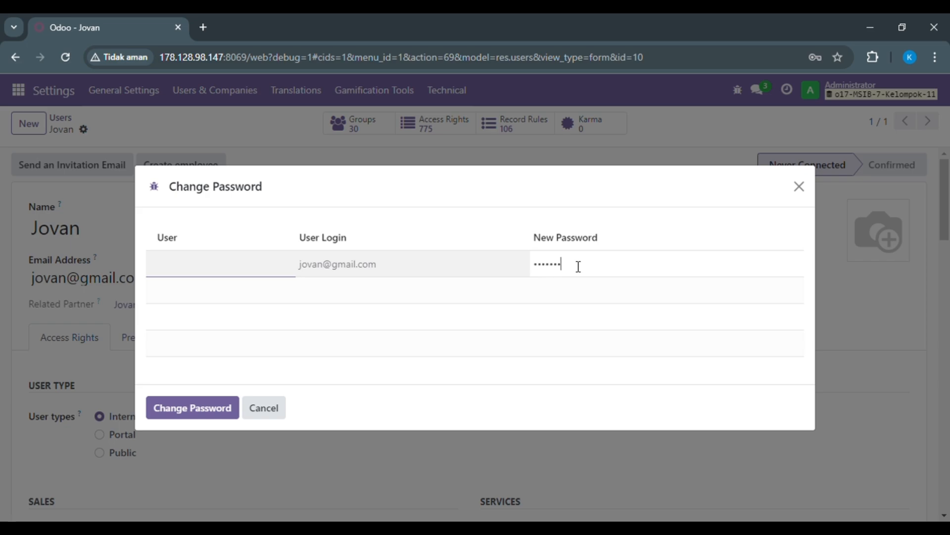
left_click(214, 270)
left_click(185, 409)
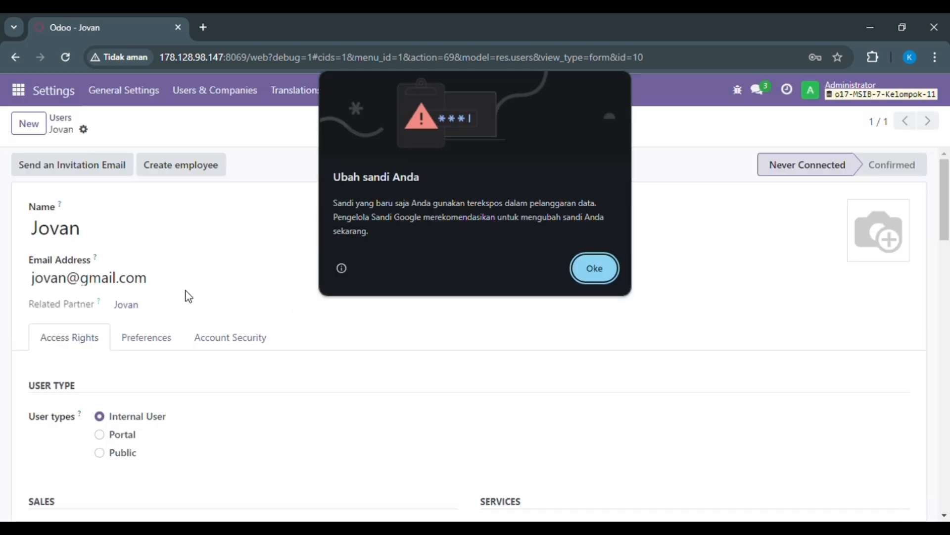
left_click(595, 265)
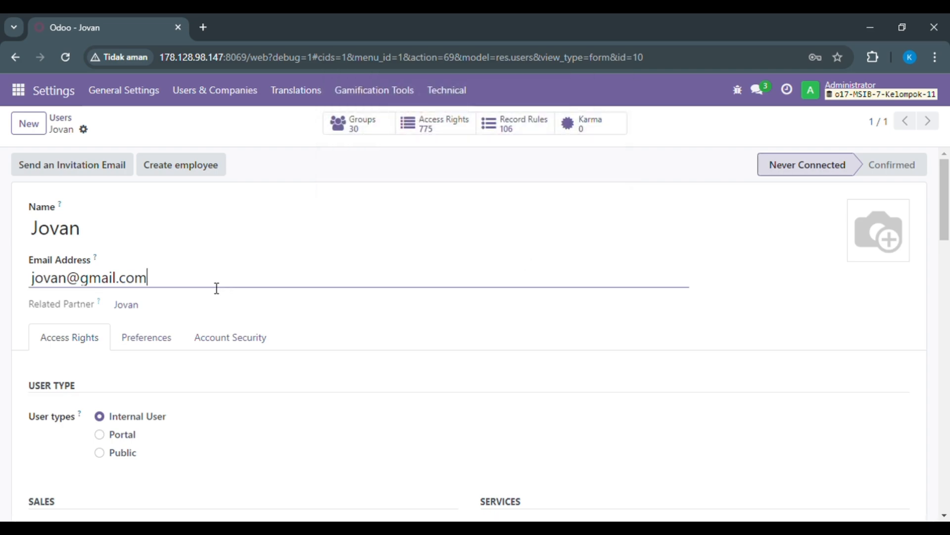
left_click_drag(197, 281, 79, 282)
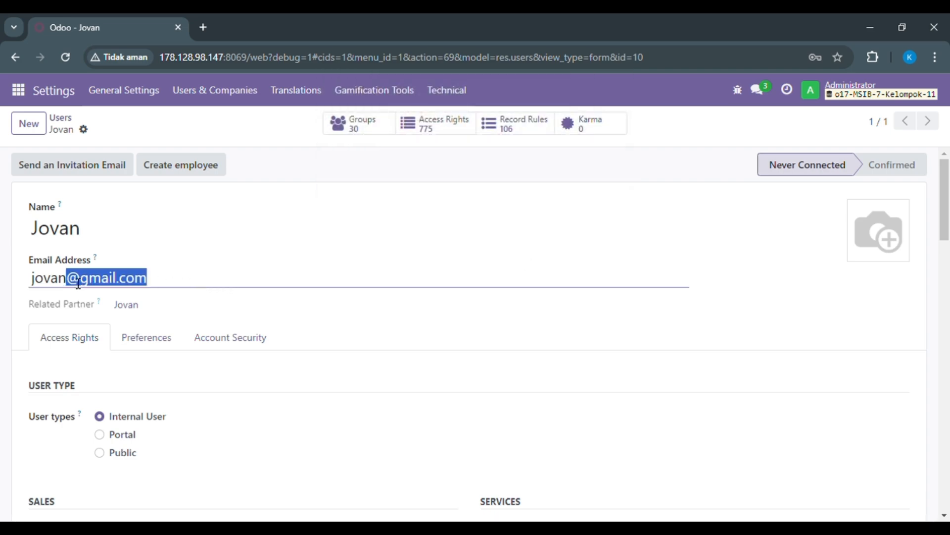
left_click(97, 378)
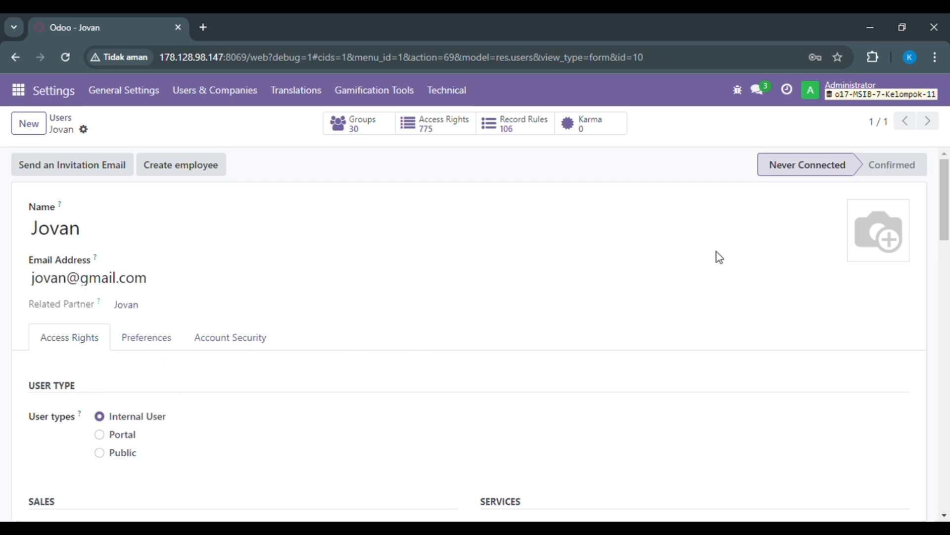
- Set the user's Project and Inventory access rights to User and leave the Purchase access blank
left_click_drag(945, 198, 948, 262)
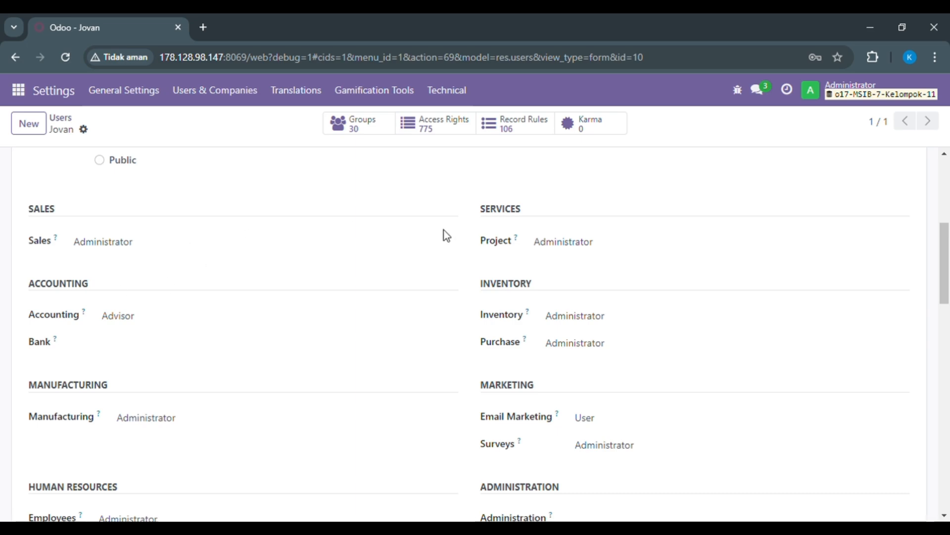
left_click(629, 273)
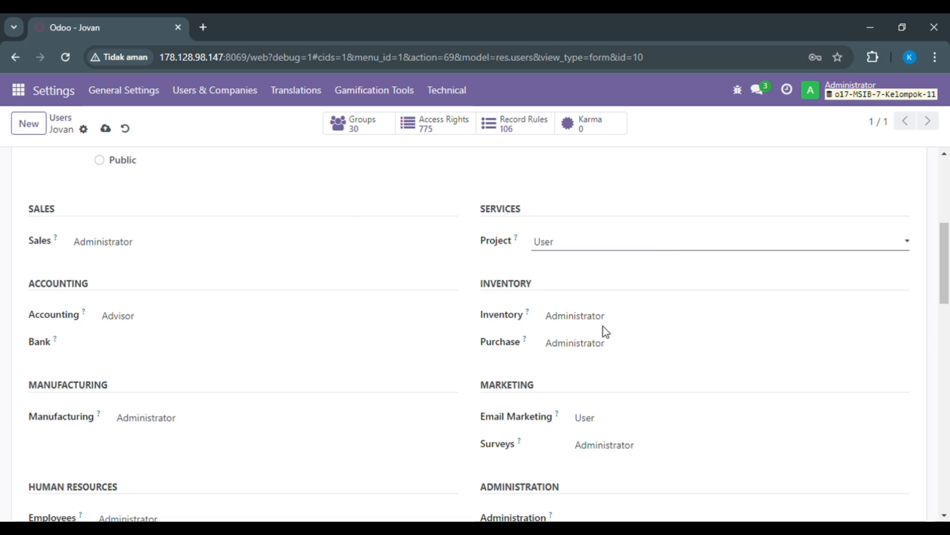
left_click(571, 347)
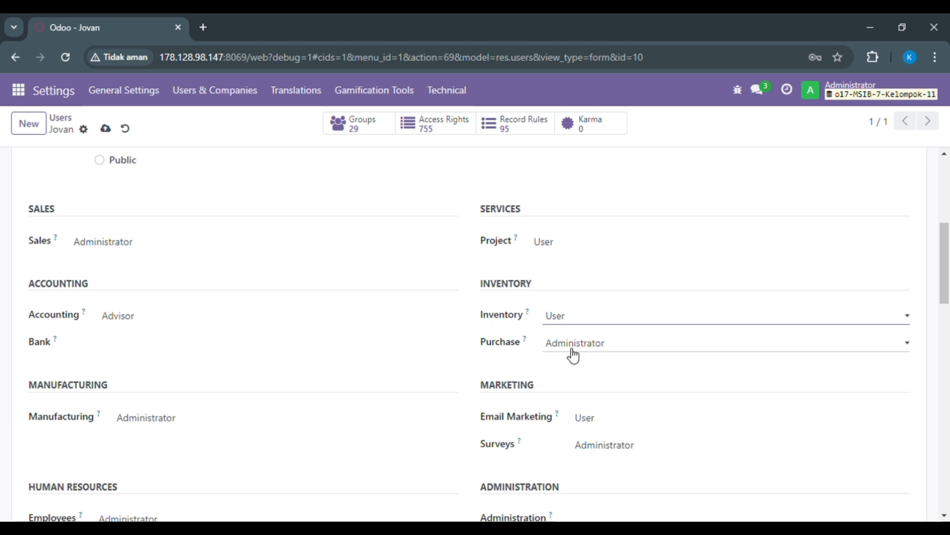
left_click(573, 248)
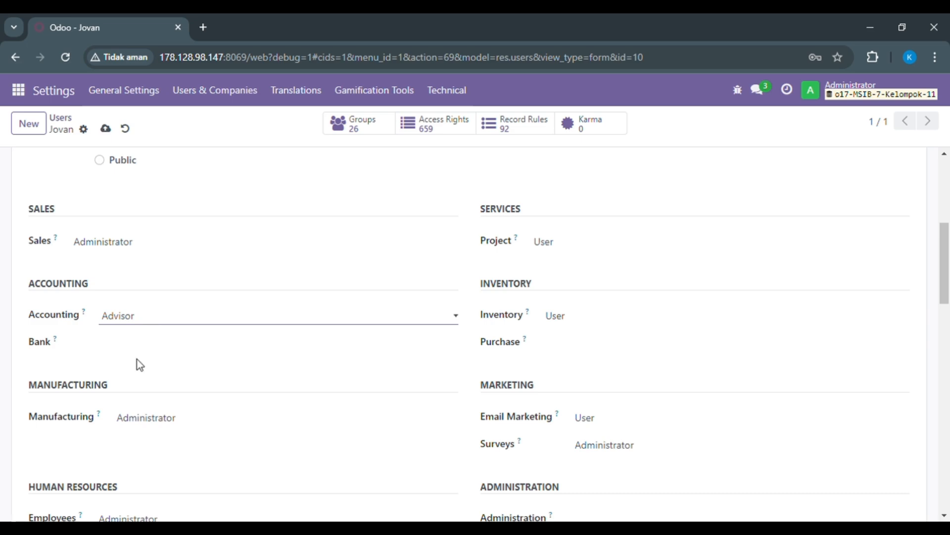
- Clear the user's Accounting, Manufacturing and Employees access rights
left_click(139, 344)
left_click(152, 425)
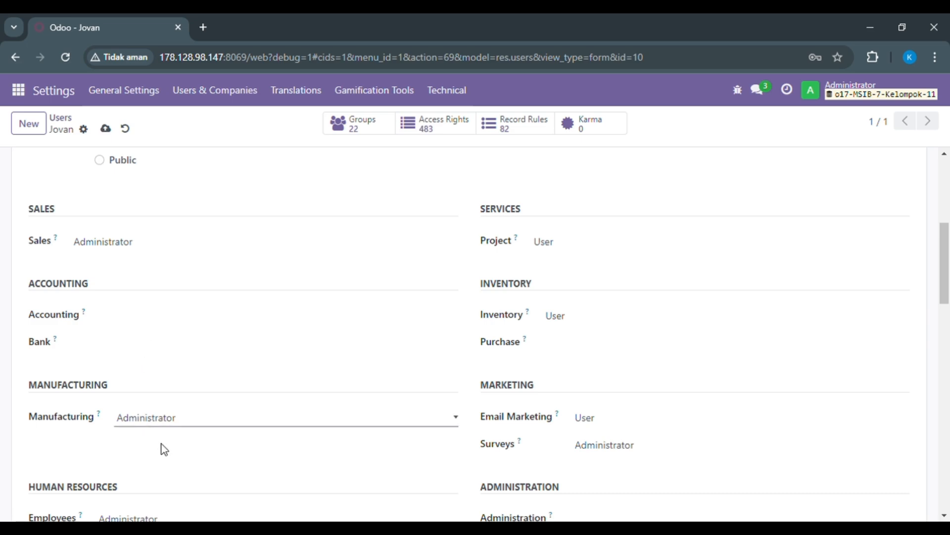
left_click(161, 448)
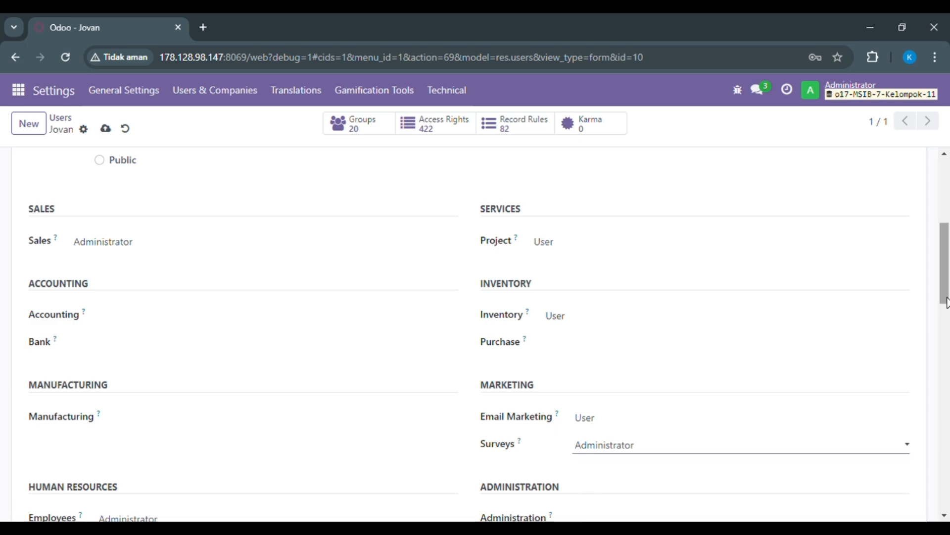
scroll(792, 346, "down", 4)
left_click(271, 338)
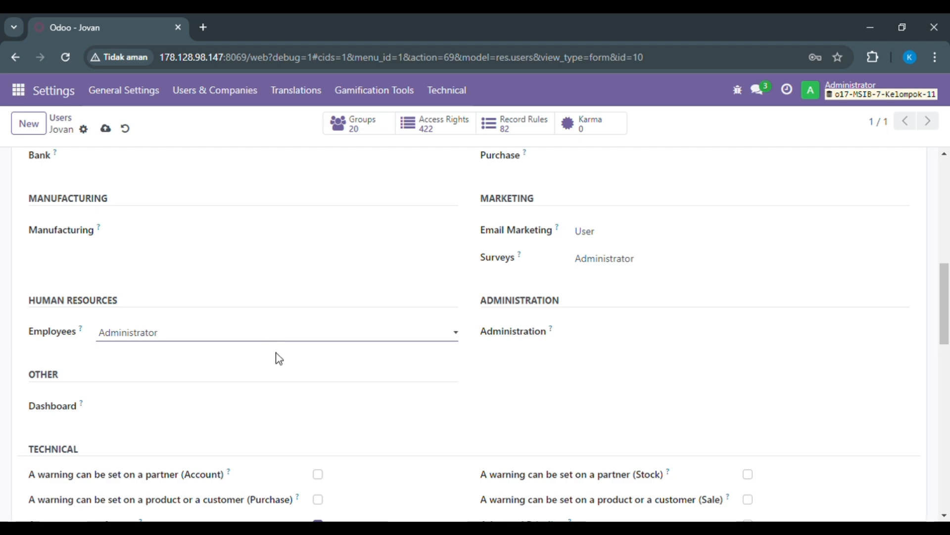
left_click(276, 352)
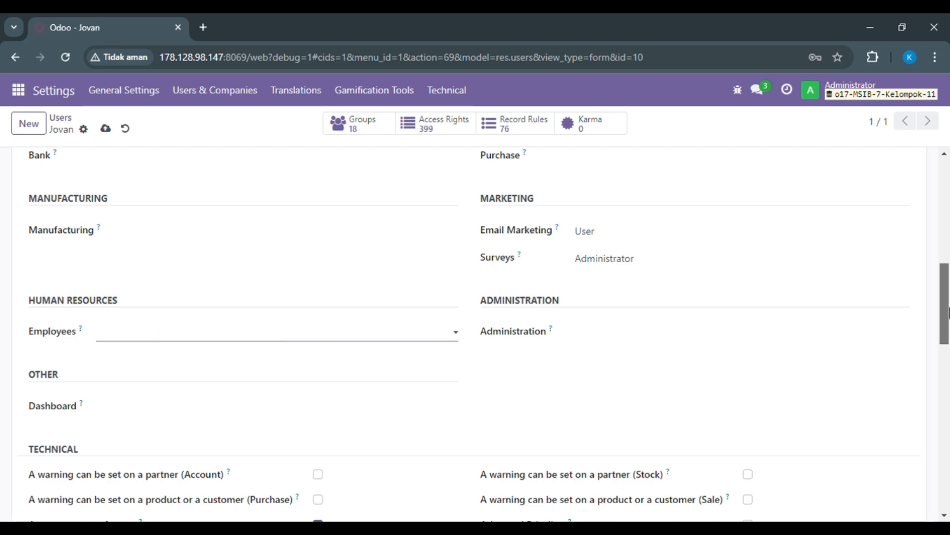
scroll(946, 361, "down", 3)
left_click_drag(949, 345, 932, 88)
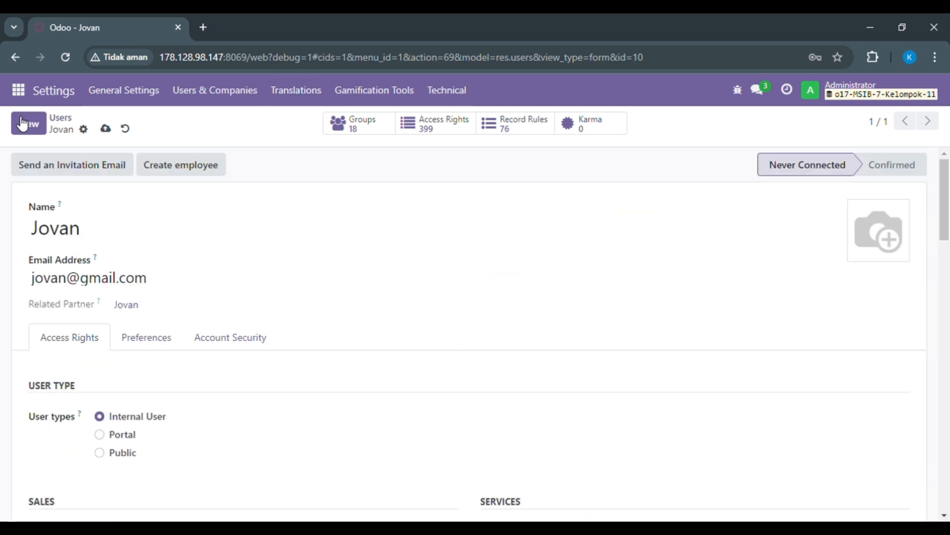
left_click(83, 129)
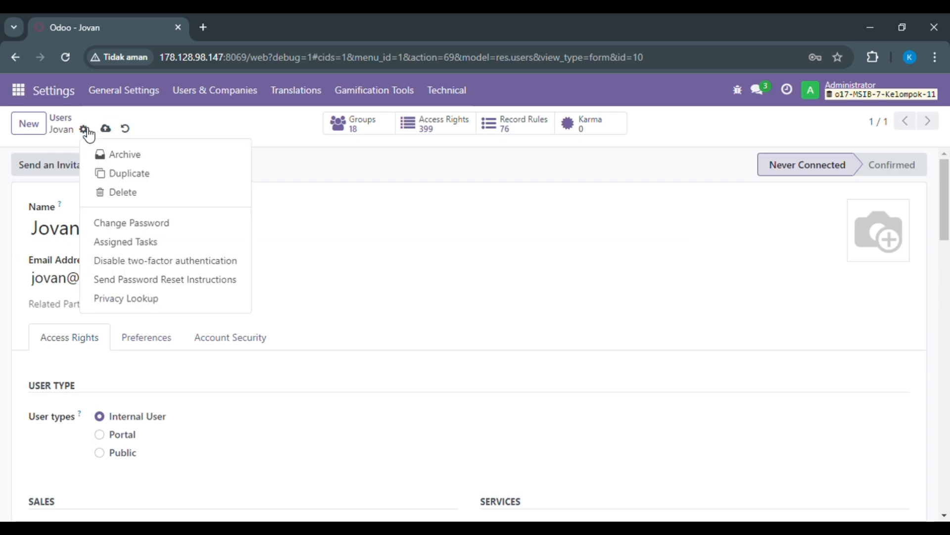
left_click(145, 224)
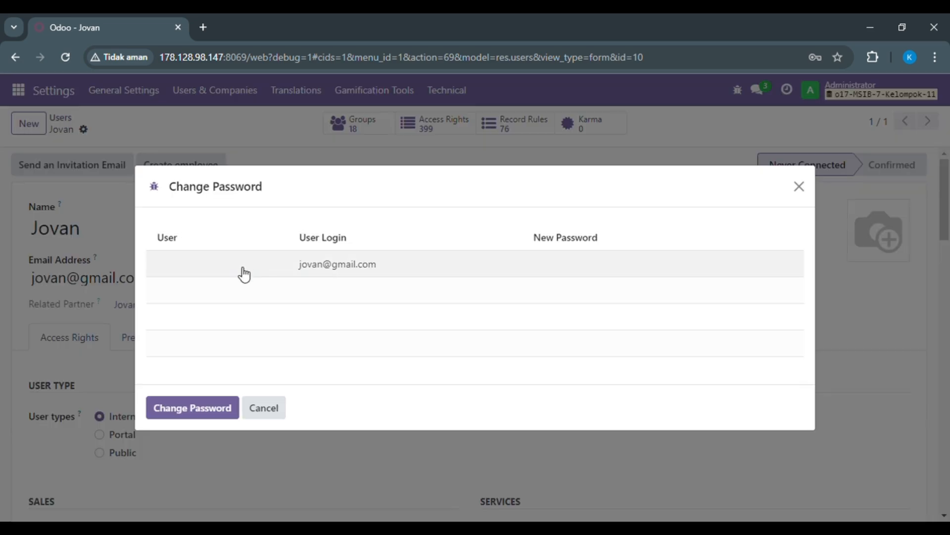
left_click(191, 265)
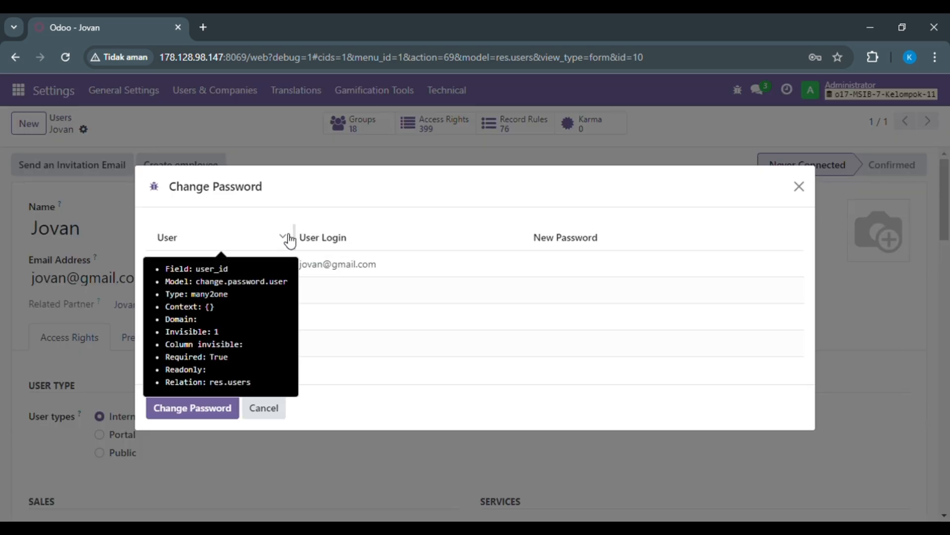
left_click(327, 271)
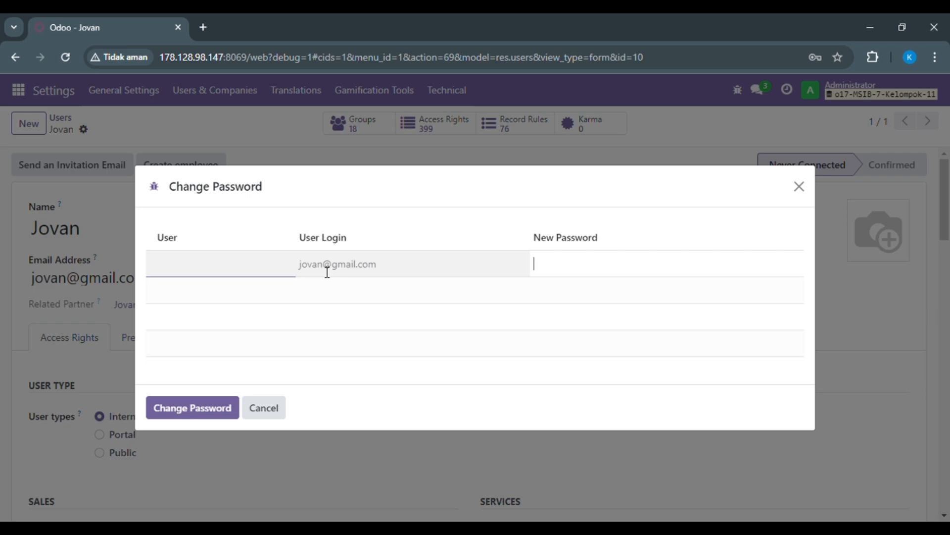
left_click(264, 417)
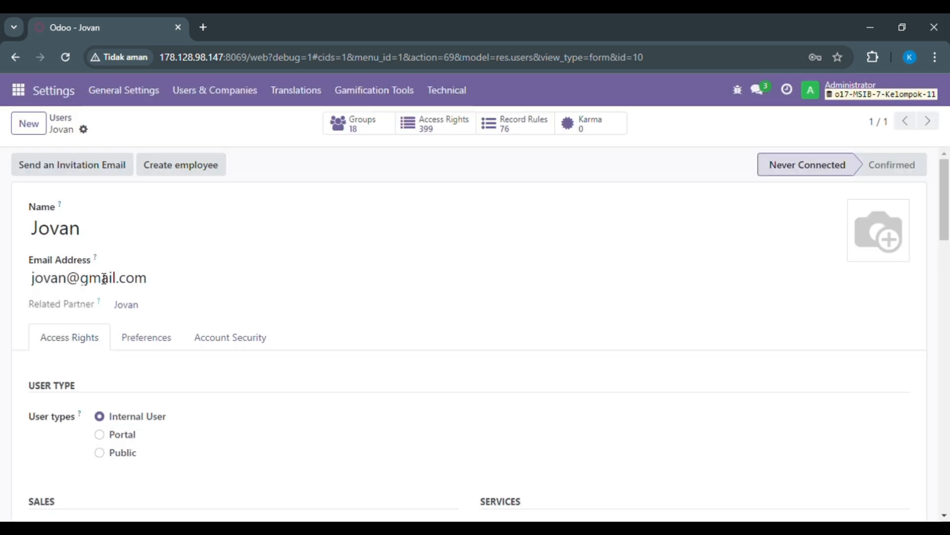
- Replace the user's email address with a short login name without a domain and save the record
left_click_drag(164, 277, 6, 278)
type("jovan")
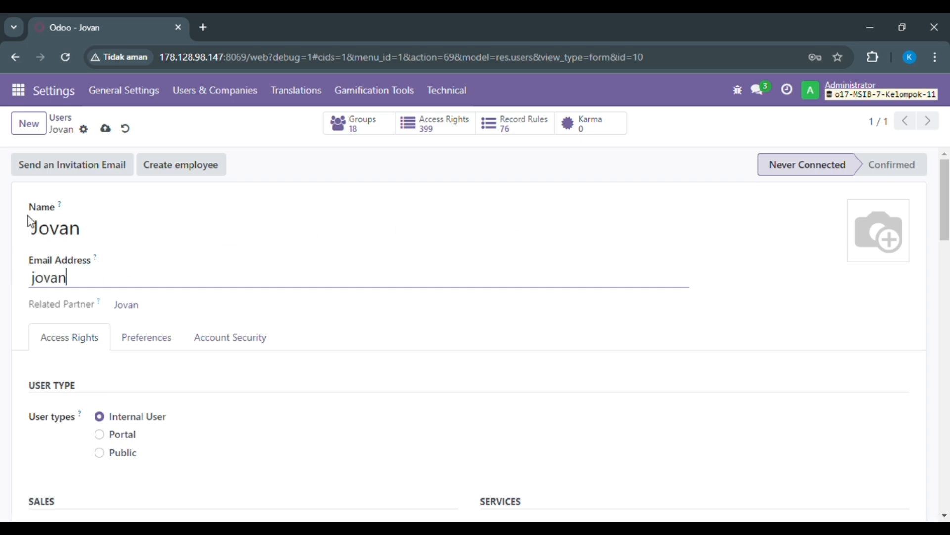
left_click(106, 128)
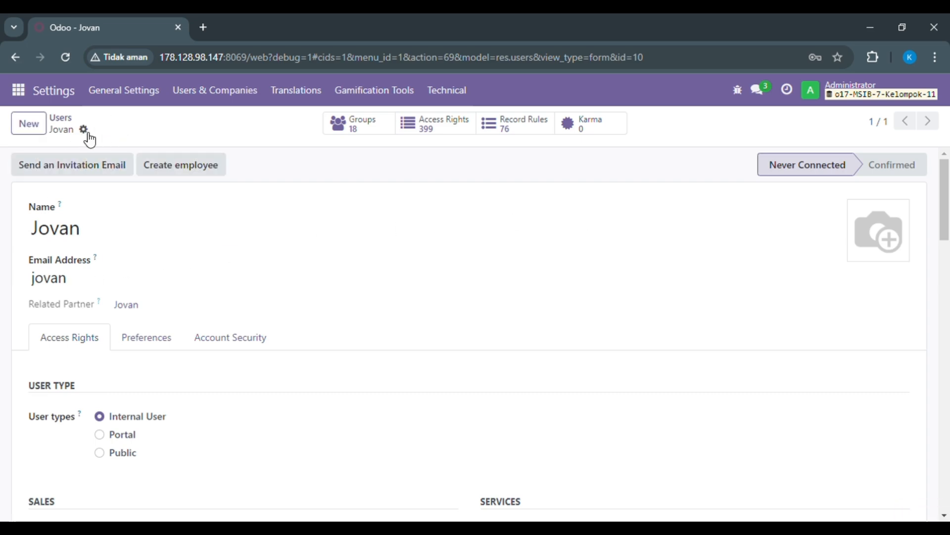
- Enter a new password for the renamed login, apply the password change, and dismiss the browser's password warning
left_click(84, 130)
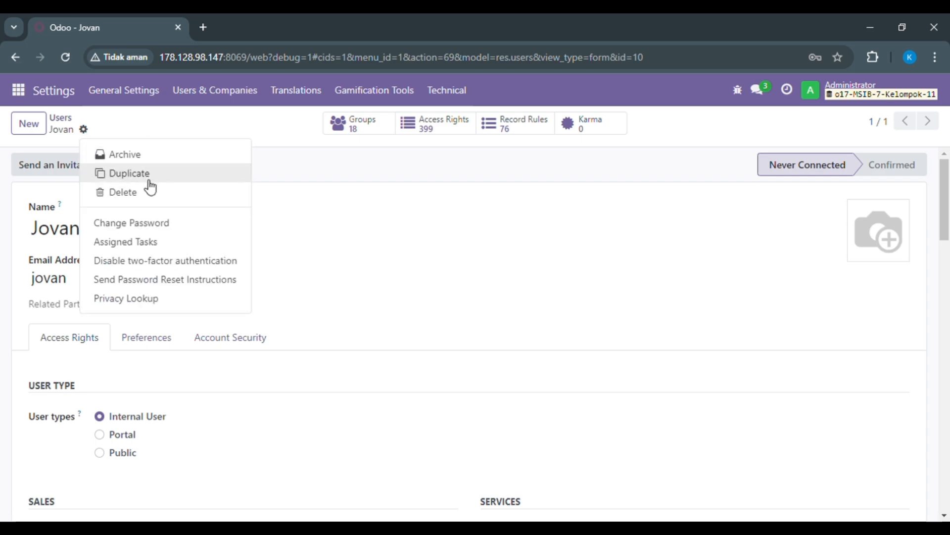
left_click(132, 224)
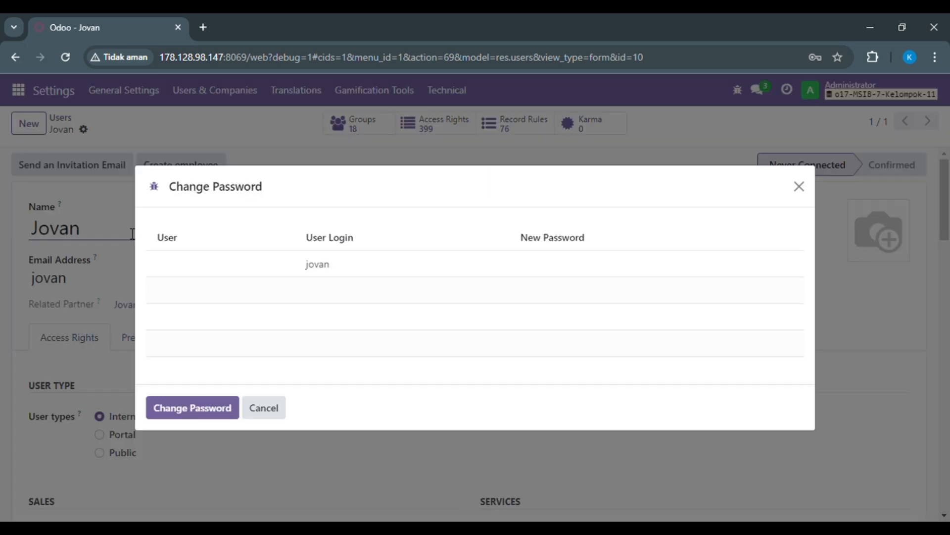
left_click(583, 271)
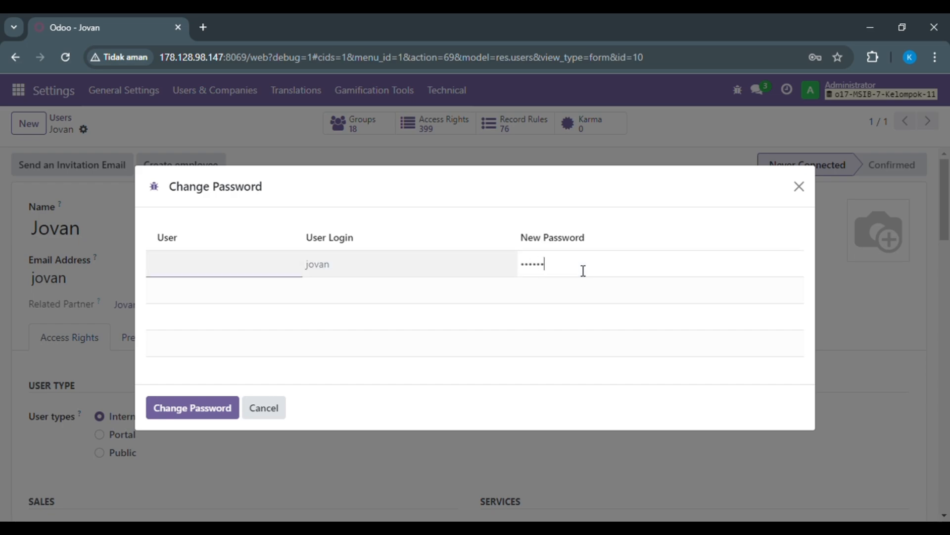
left_click(200, 405)
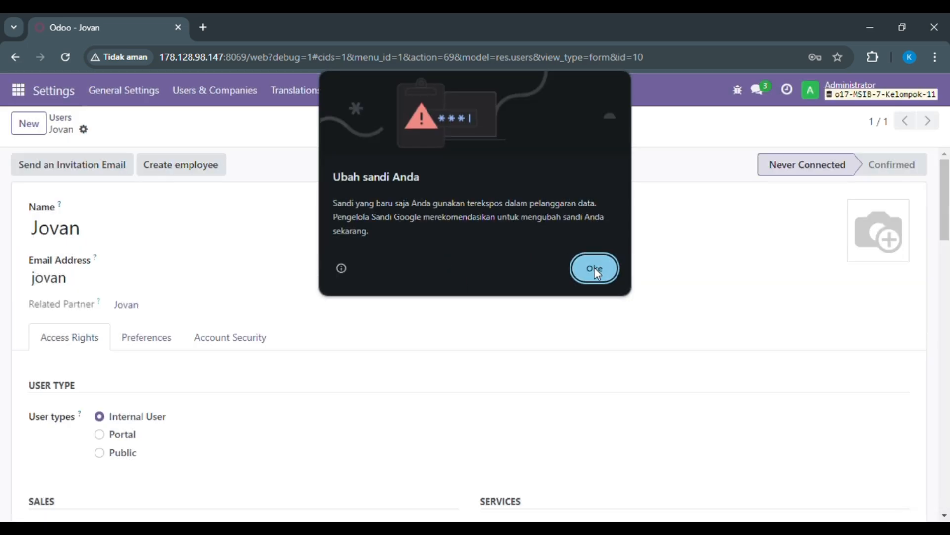
left_click(594, 267)
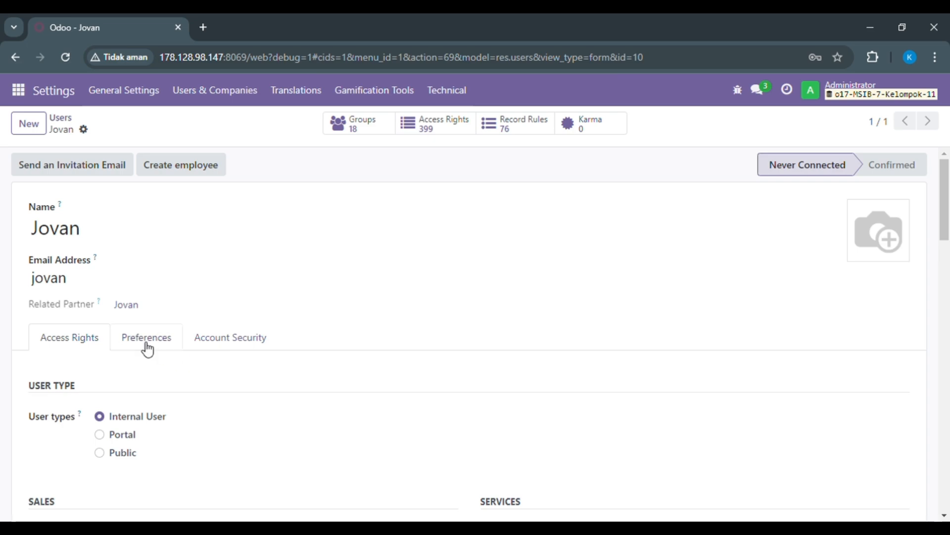
- Review the user's preferences and account security settings, and return to the access rights
left_click(169, 338)
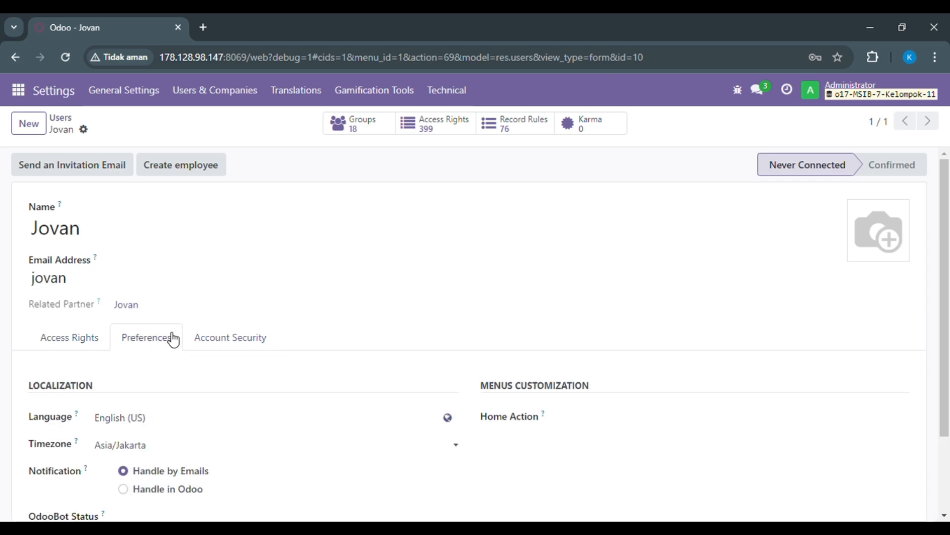
left_click_drag(948, 255, 948, 347)
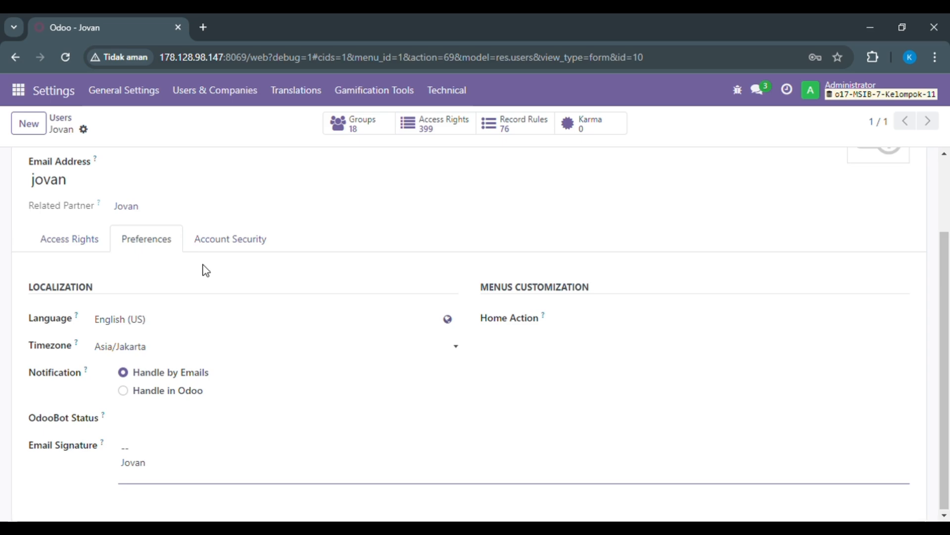
left_click(224, 240)
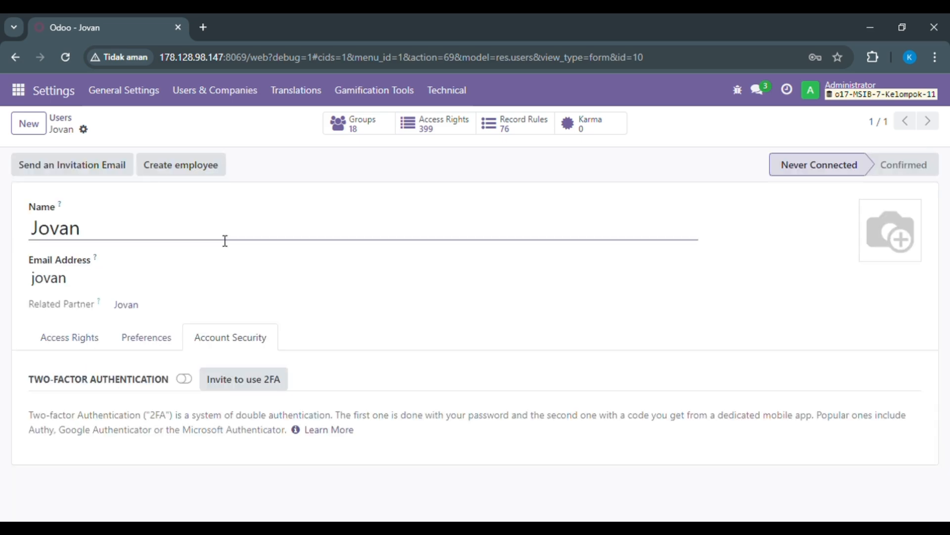
left_click(70, 338)
mouse_move(948, 230)
left_mouse_down()
mouse_move(948, 246)
mouse_move(948, 230)
left_mouse_up()
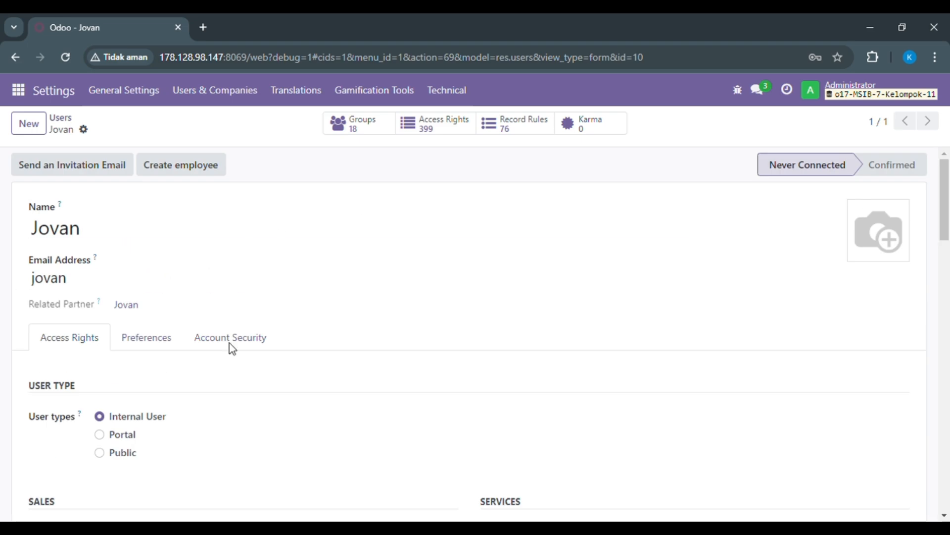
- Create a second user record, fill in the user's name and a short login as the email address, and save it
left_click(70, 122)
left_click(28, 131)
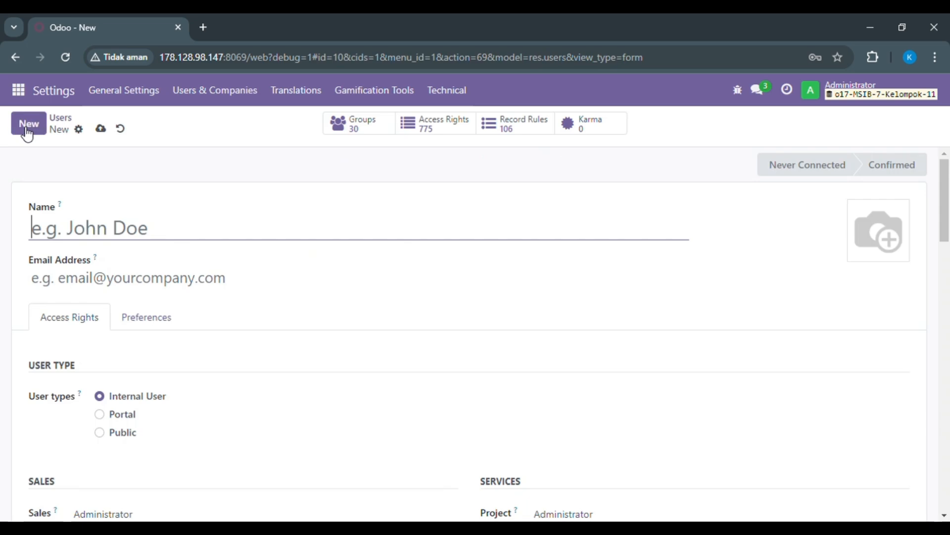
key("BackSpace")
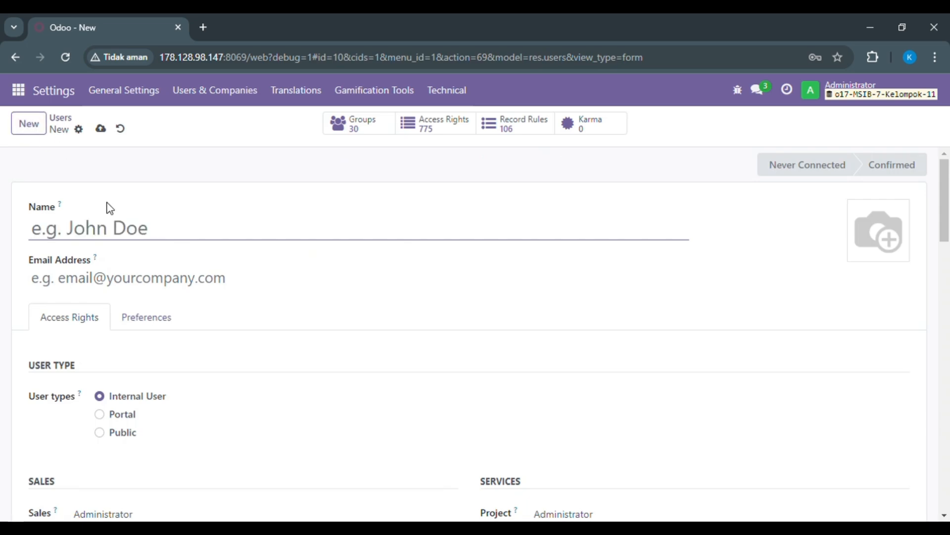
type("Rek")
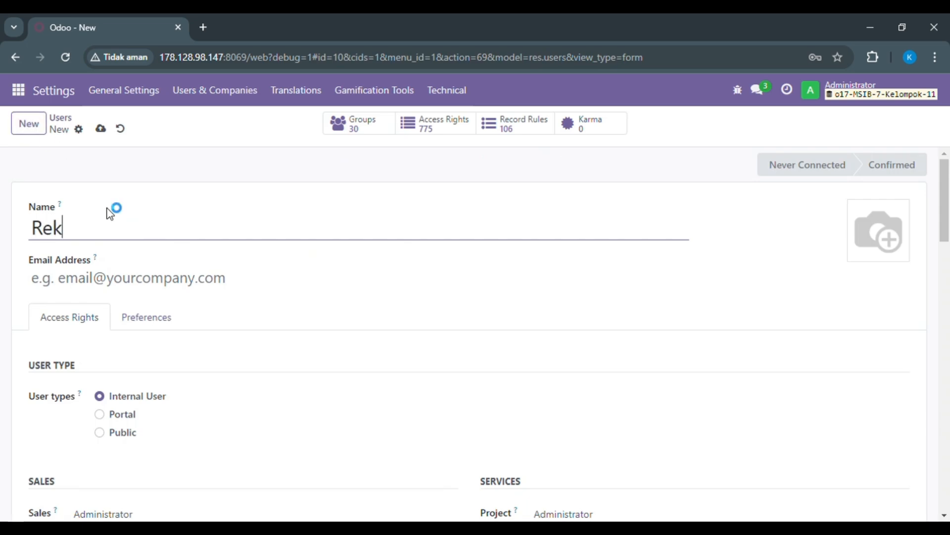
type("a")
left_click(61, 287)
type("re")
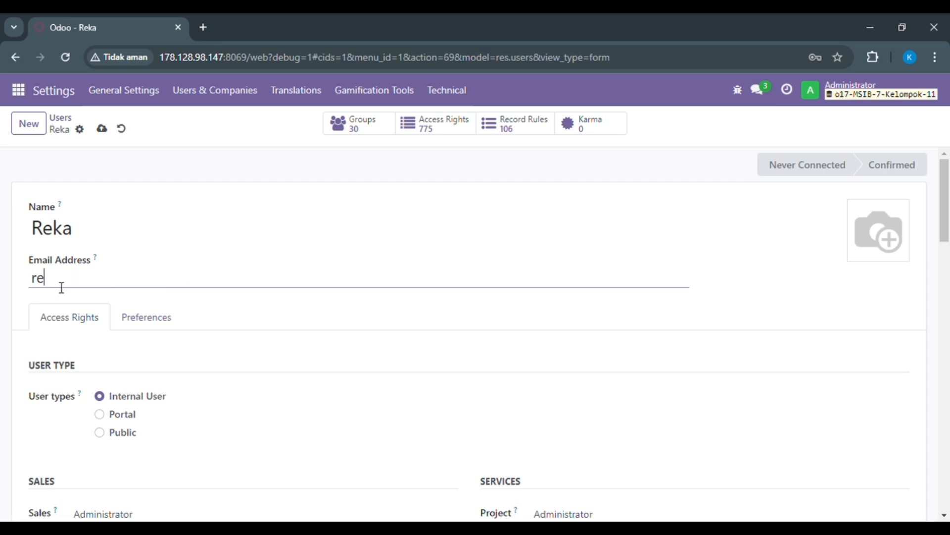
left_click(102, 129)
- Enter a new password for the second user and apply the password change
left_click(80, 130)
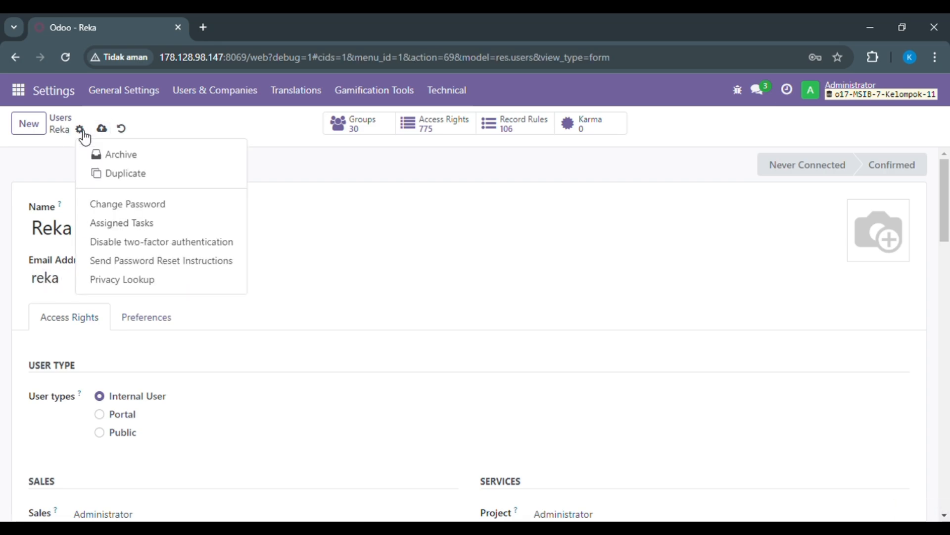
left_click(139, 204)
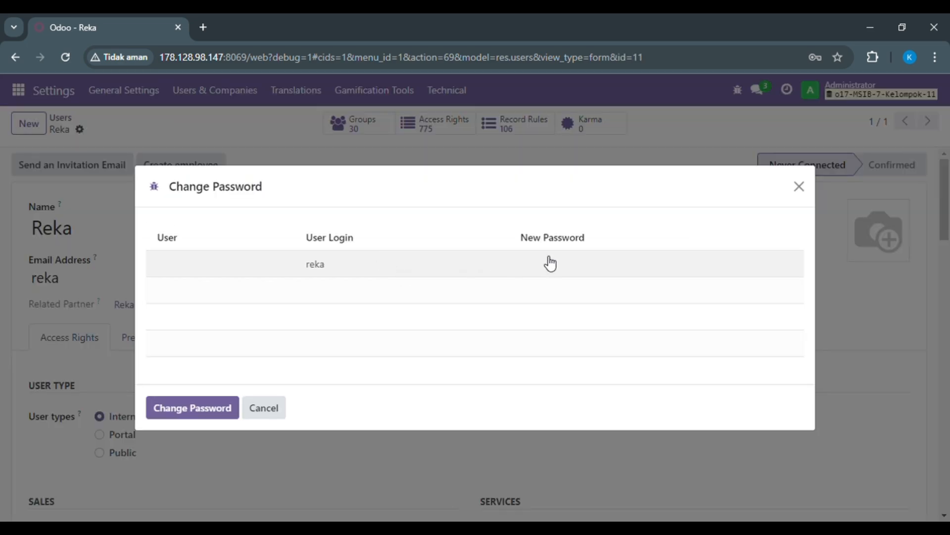
left_click(551, 265)
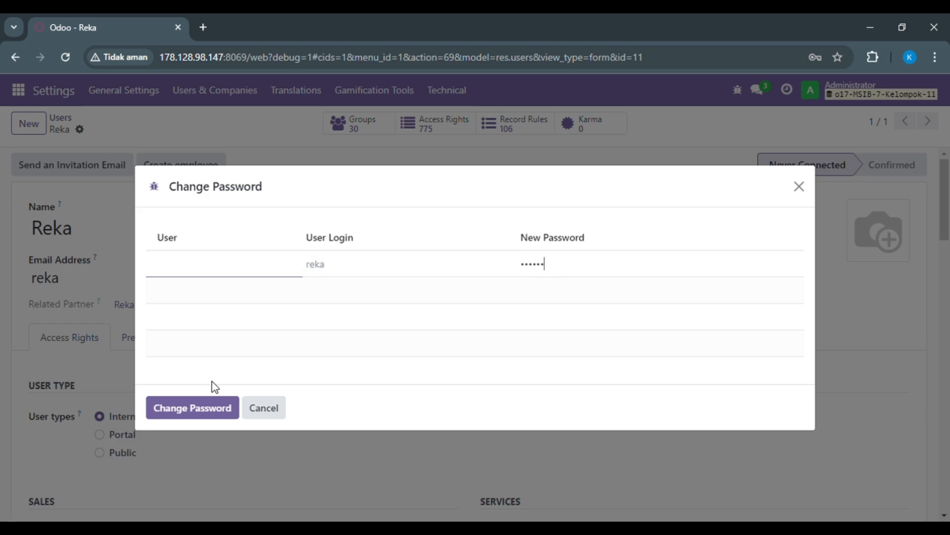
left_click(215, 402)
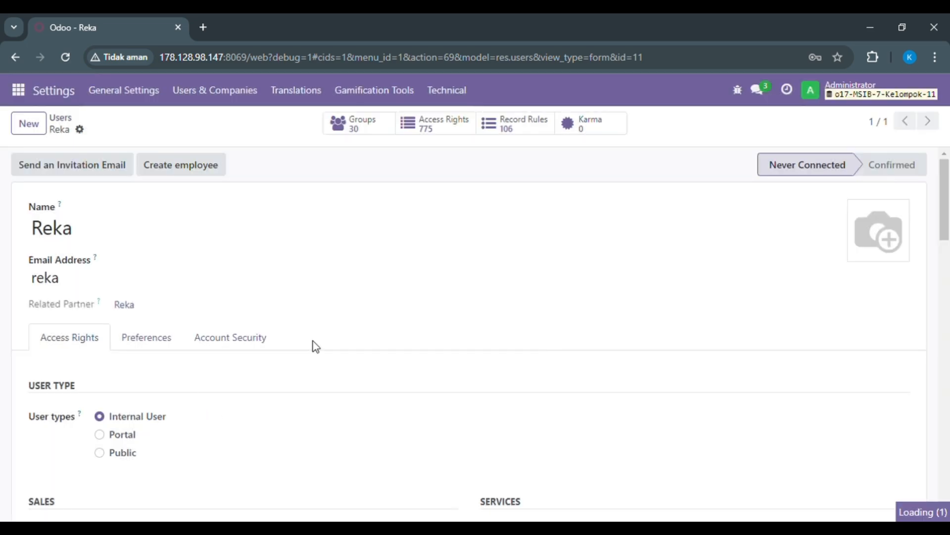
- Set the second user's Sales access right to "User: Own Documents Only" and clear the Project access right
left_click_drag(948, 215, 948, 257)
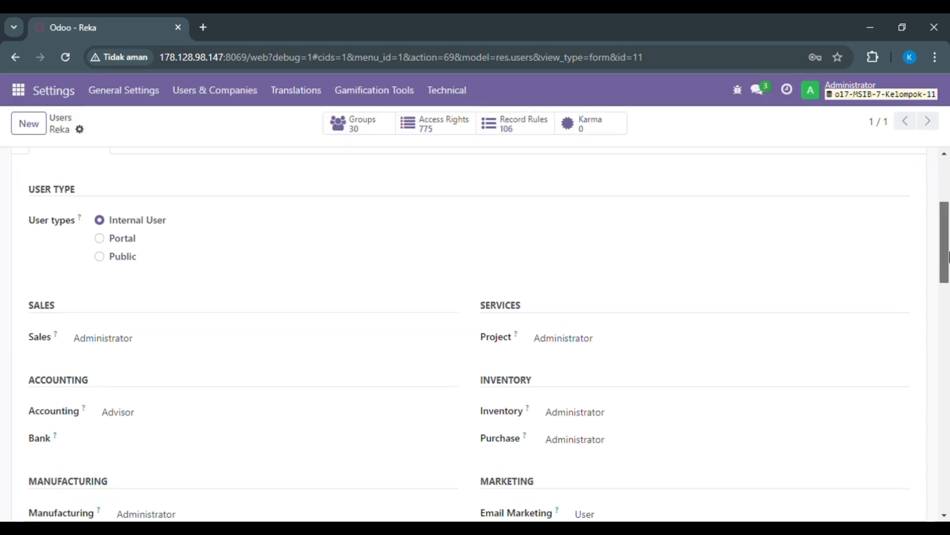
left_click(308, 371)
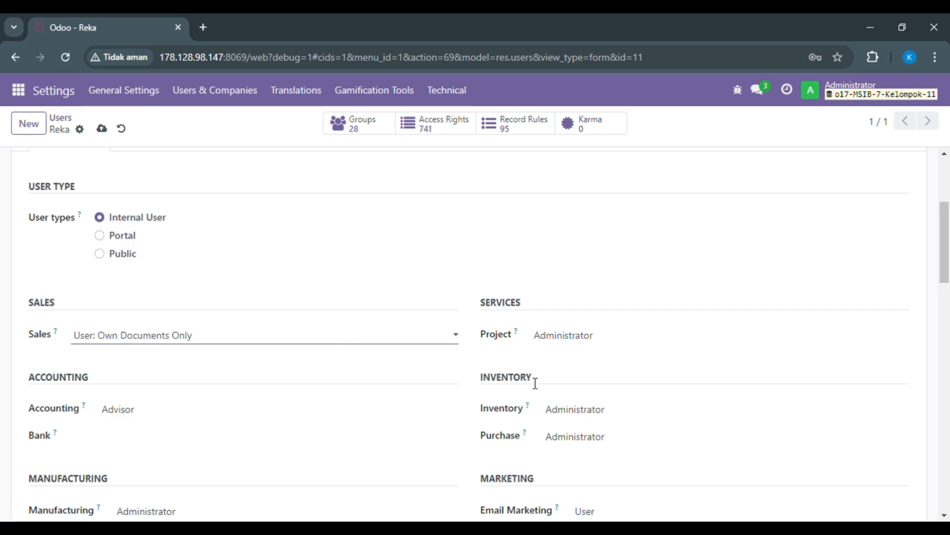
left_click(597, 339)
left_click(585, 356)
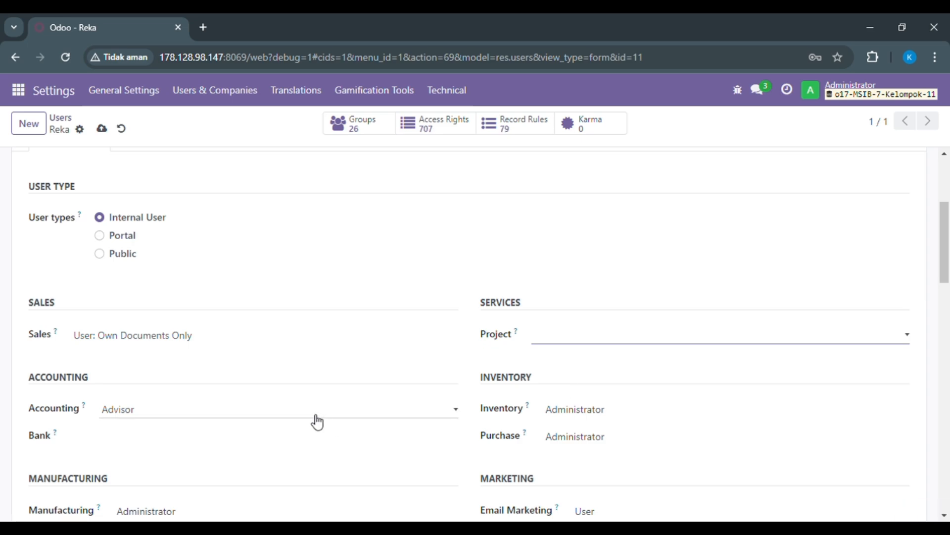
- Clear the second user's Accounting and Inventory access rights
left_click(317, 421)
left_click(306, 432)
left_click(622, 418)
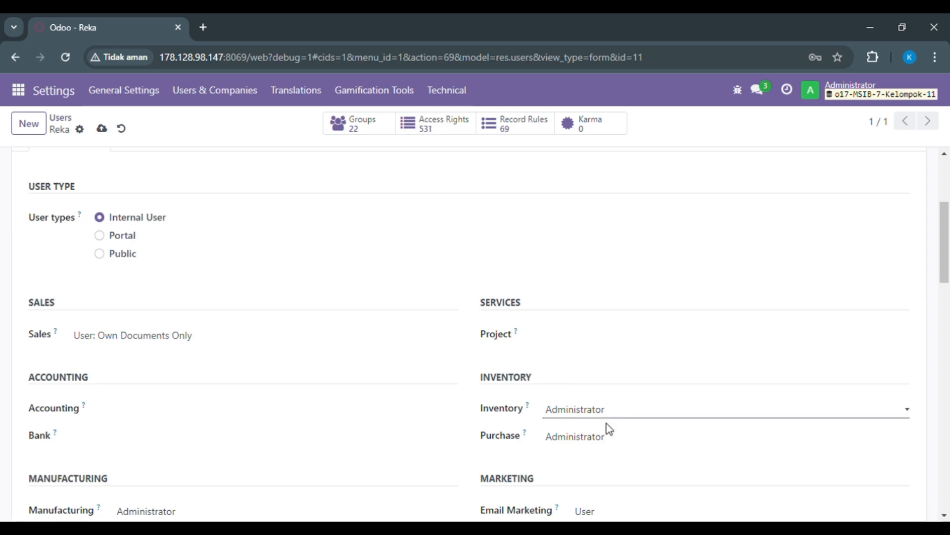
left_click(602, 438)
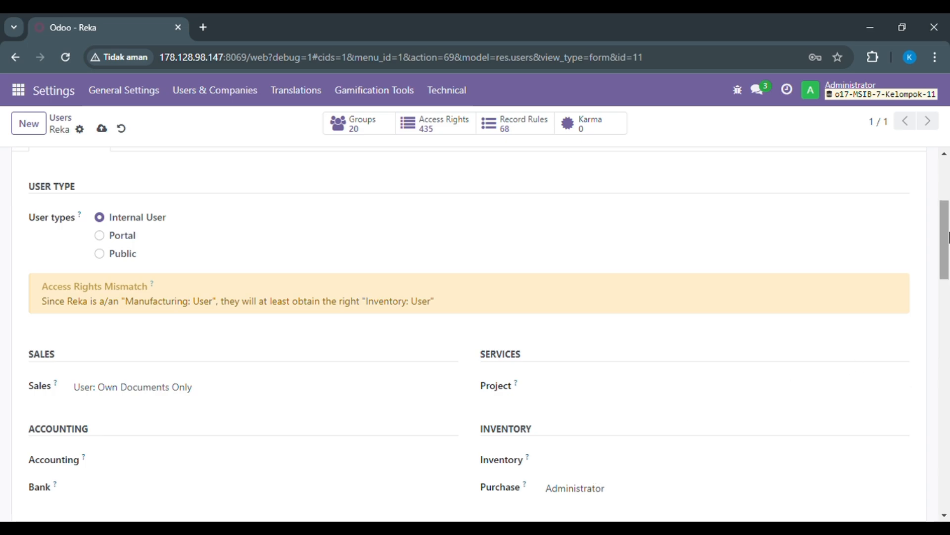
- Clear the second user's Manufacturing and Purchase access rights
scroll(315, 341, "down", 5)
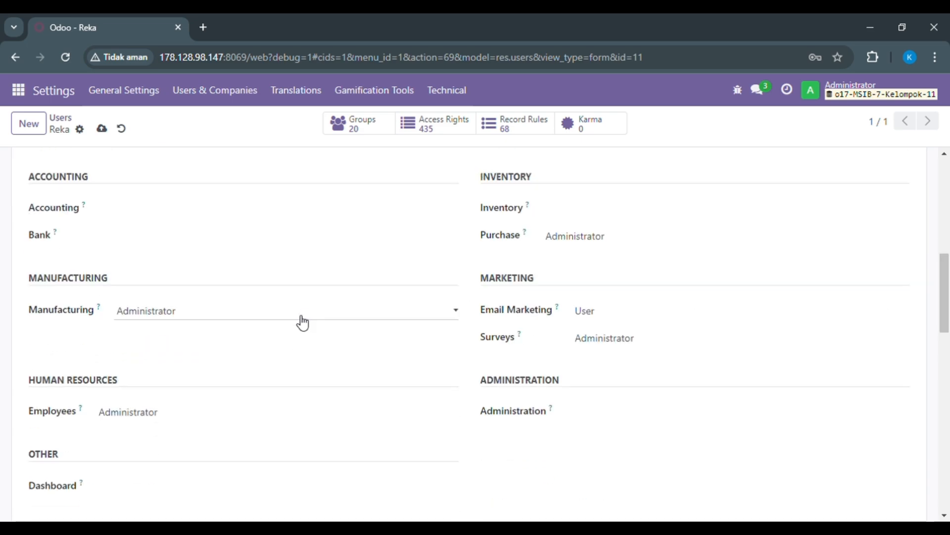
left_click(300, 318)
left_click(295, 325)
left_click(657, 243)
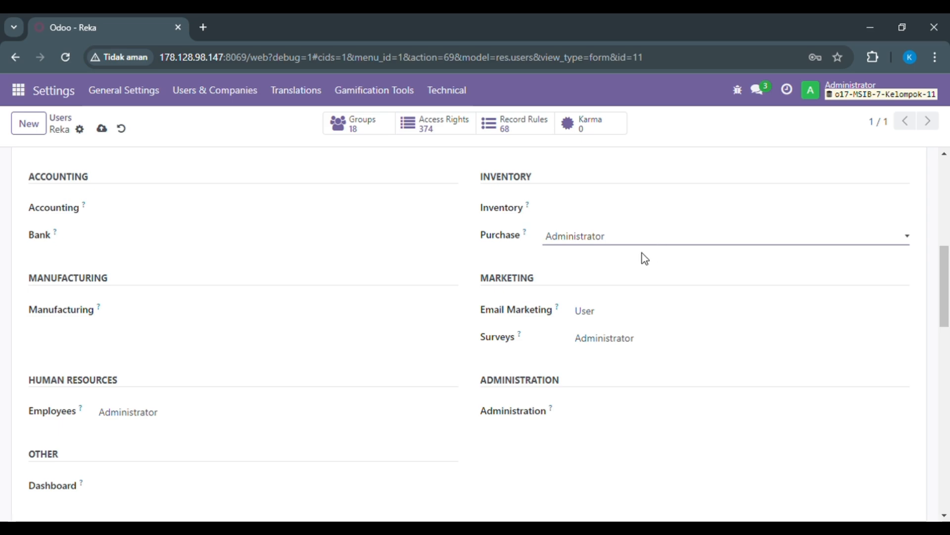
left_click(642, 253)
- Clear the second user's Email Marketing, Surveys and Employees access rights and save the record
left_click(596, 319)
left_click(599, 329)
left_click(598, 348)
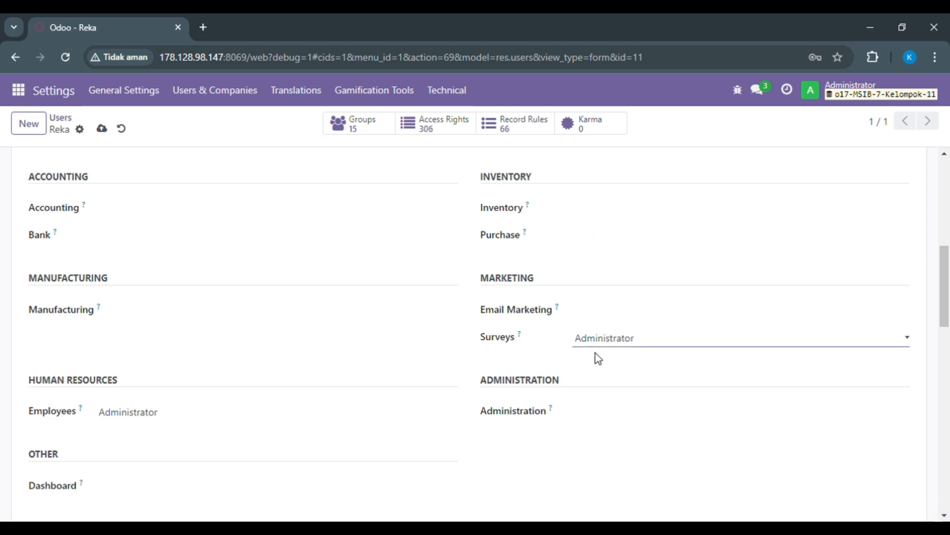
left_click(595, 355)
left_click(181, 420)
left_click(202, 430)
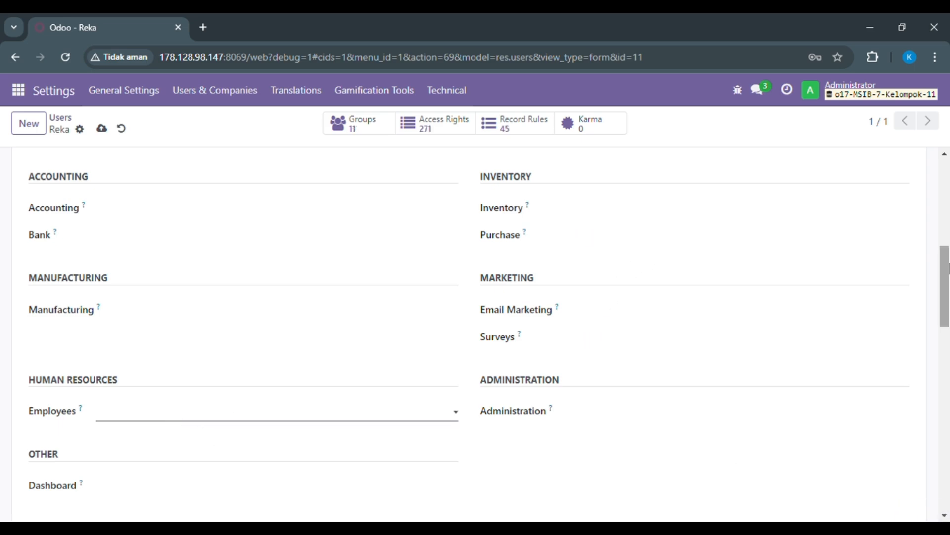
left_click_drag(949, 255, 948, 174)
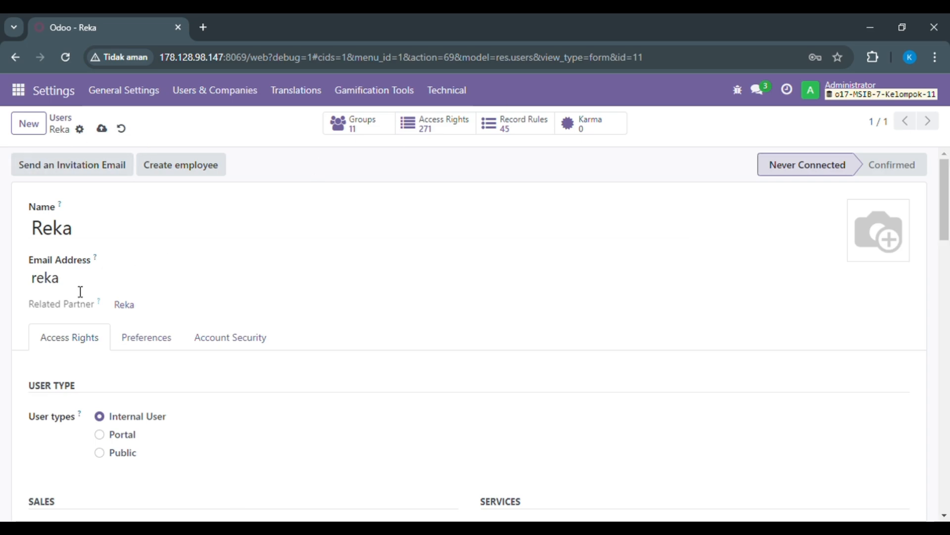
left_click(102, 130)
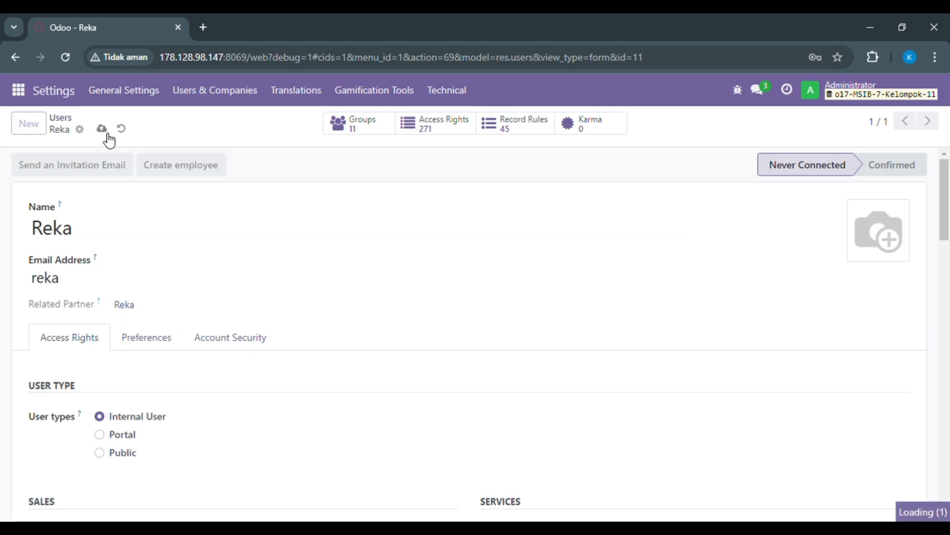
- Create a new user from the Users list and enter the third user's name and login
left_click(64, 120)
left_click(44, 129)
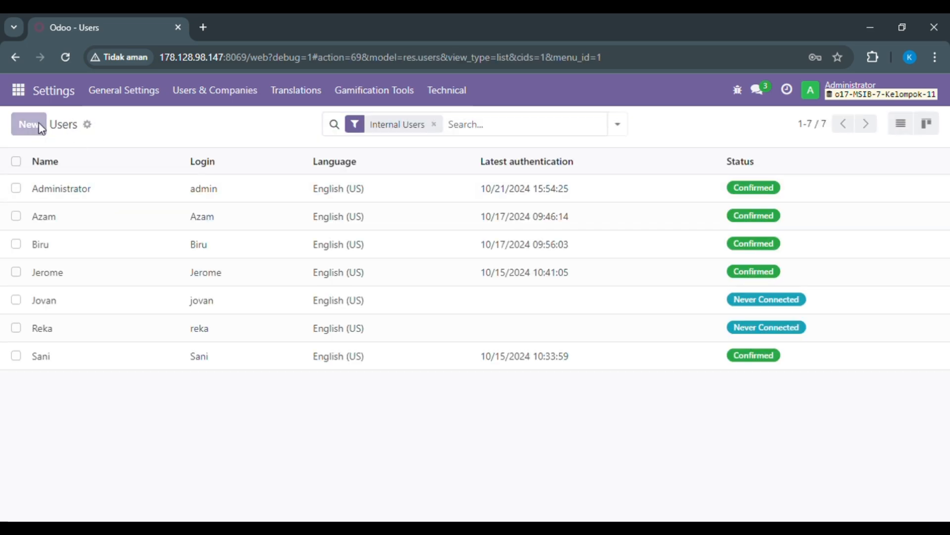
type("Martha")
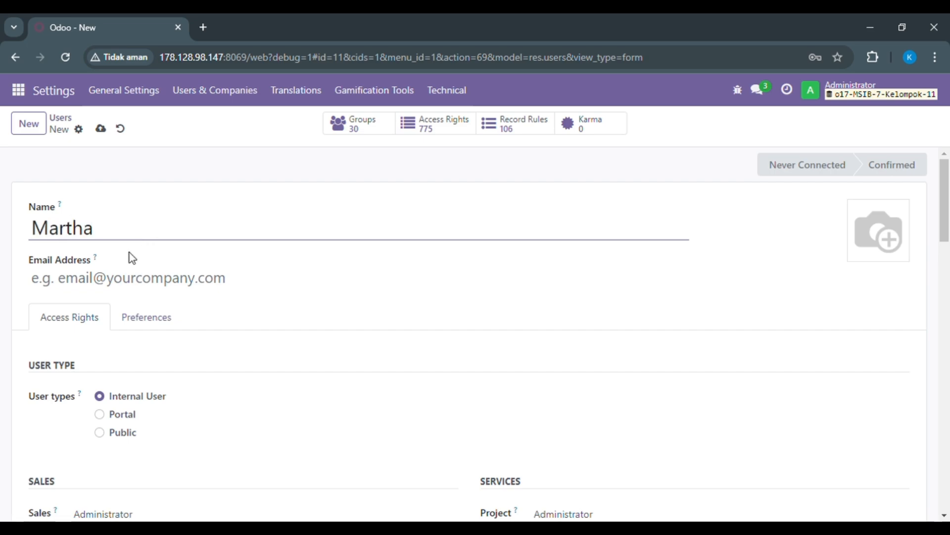
left_click(92, 283)
type("martha")
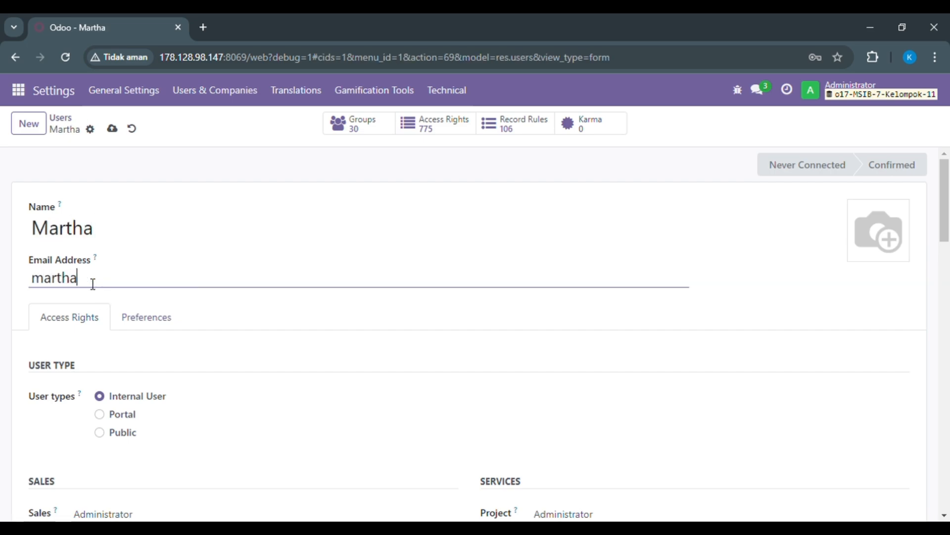
- Set a new password for the third user and dismiss the browser's password warning
left_click(90, 129)
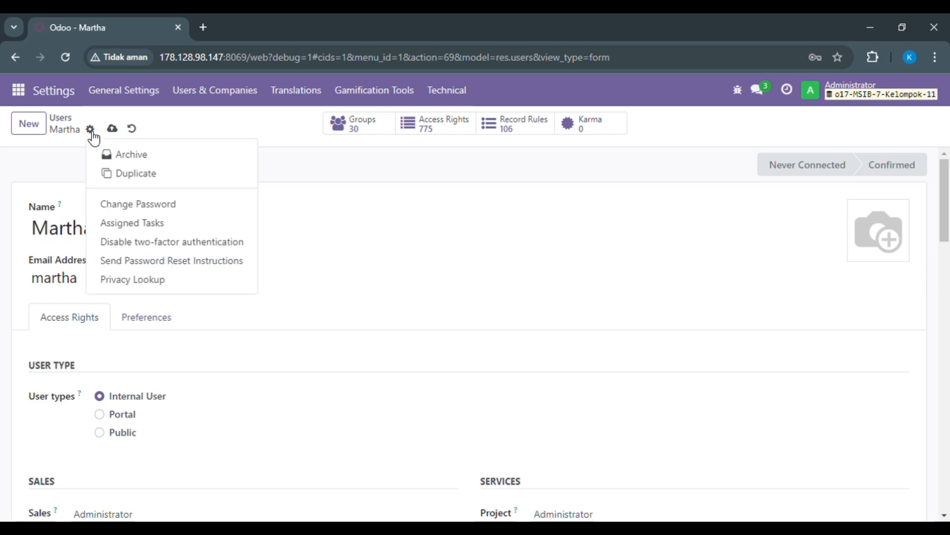
left_click(122, 209)
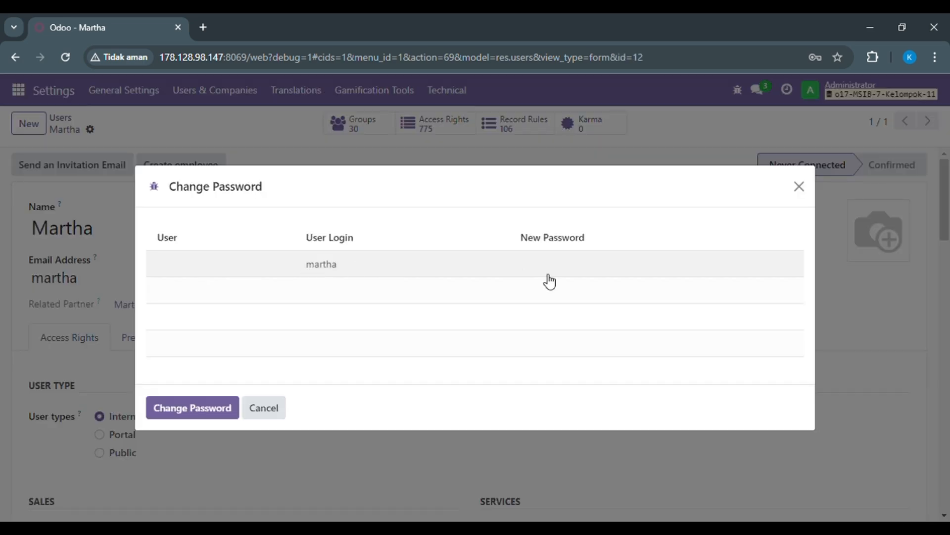
left_click(549, 272)
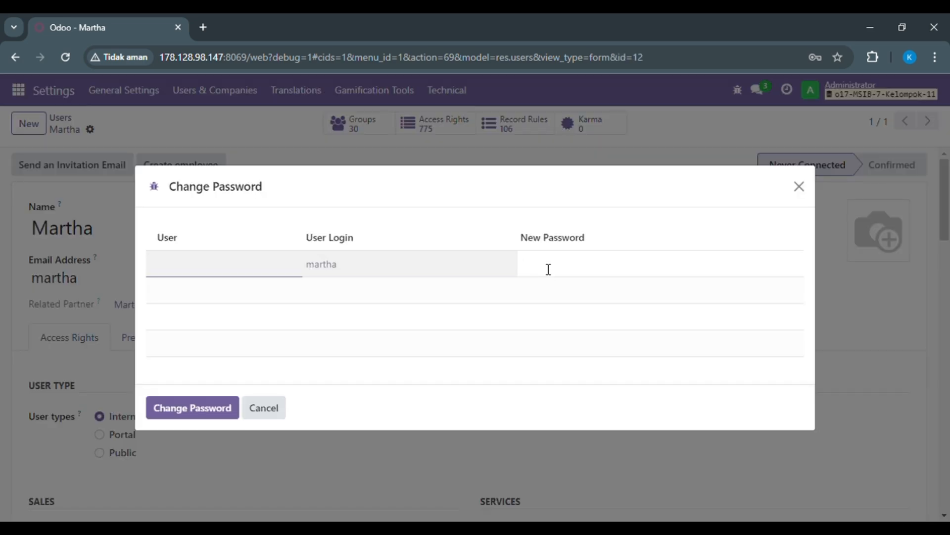
type("1234567")
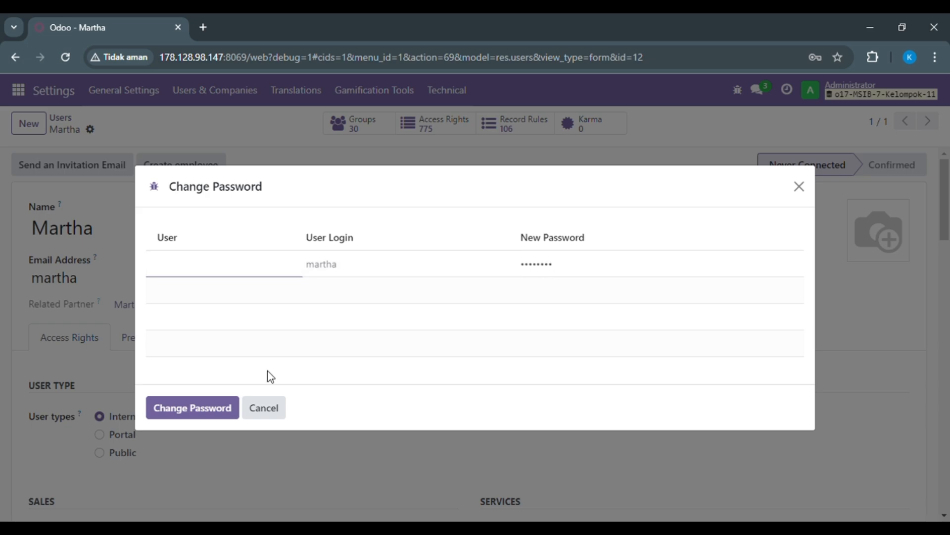
left_click(190, 409)
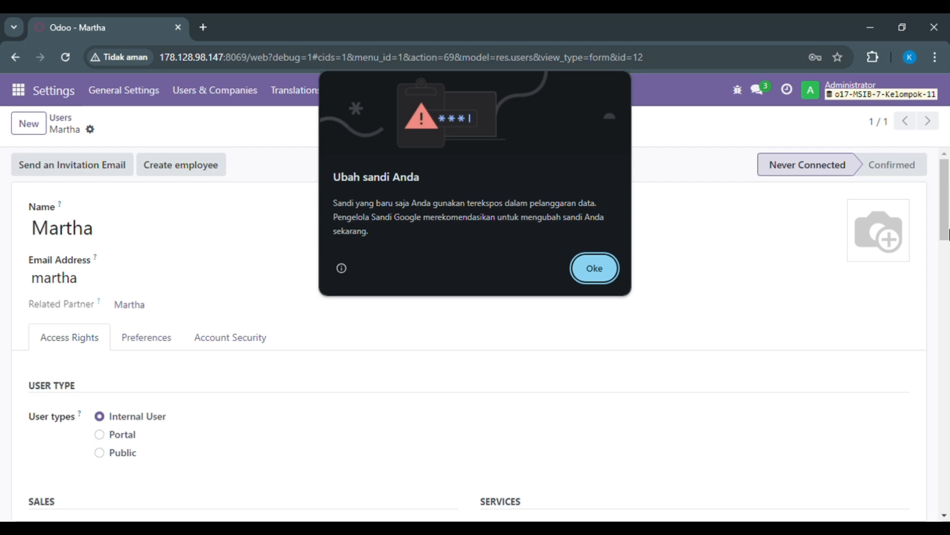
left_click(594, 268)
- Set the third user's Sales access right to "User: Own Documents Only" and clear the Project access right
left_click_drag(948, 233, 949, 280)
left_click(211, 292)
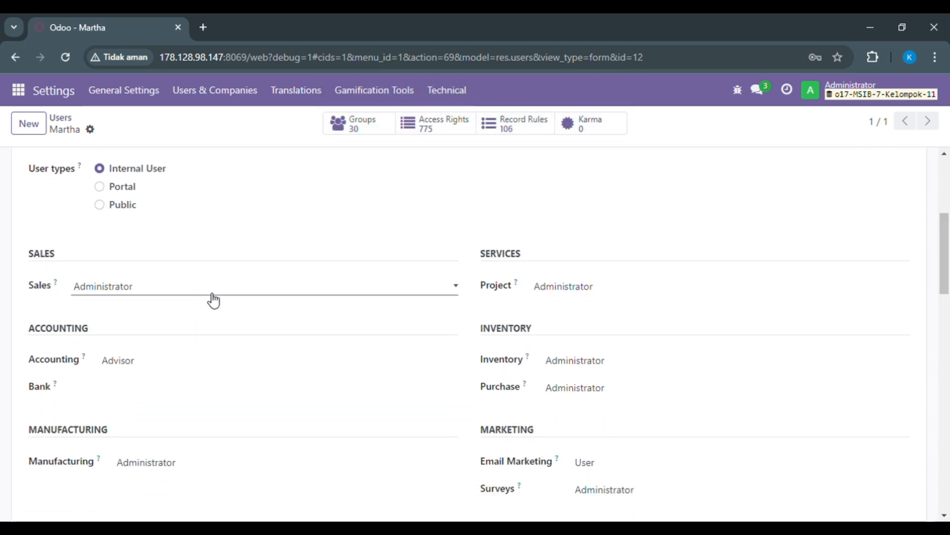
left_click(398, 310)
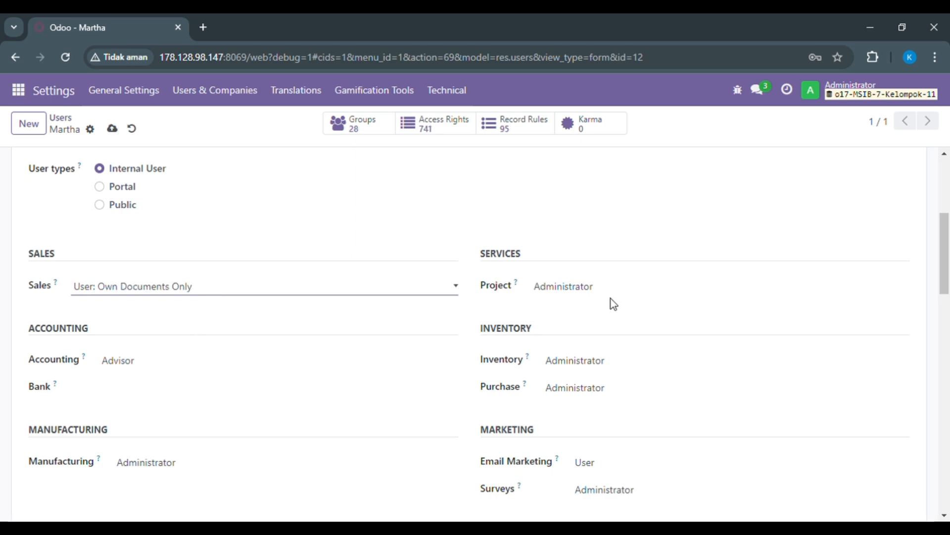
left_click(613, 287)
left_click(602, 302)
- Clear the third user's Inventory, Purchase and Accounting access rights
left_click(583, 365)
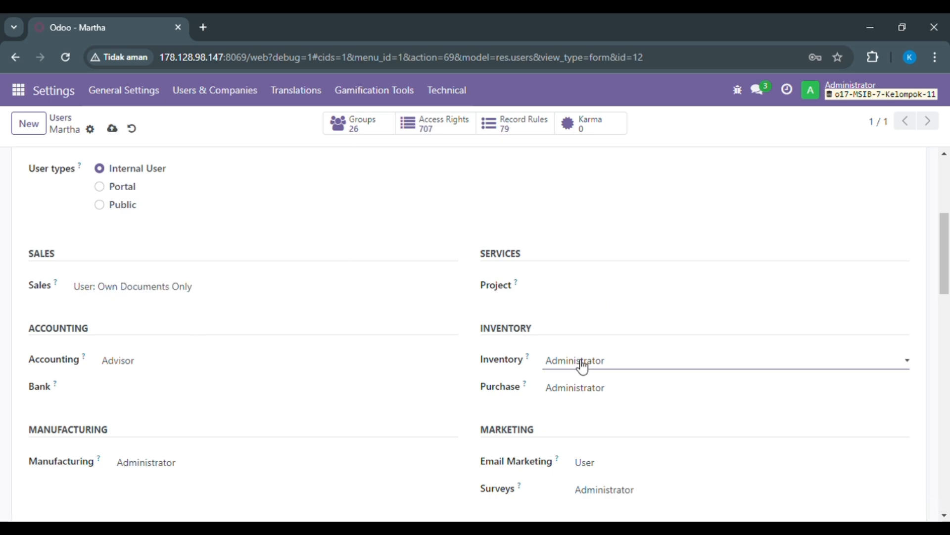
left_click(578, 388)
left_click(571, 449)
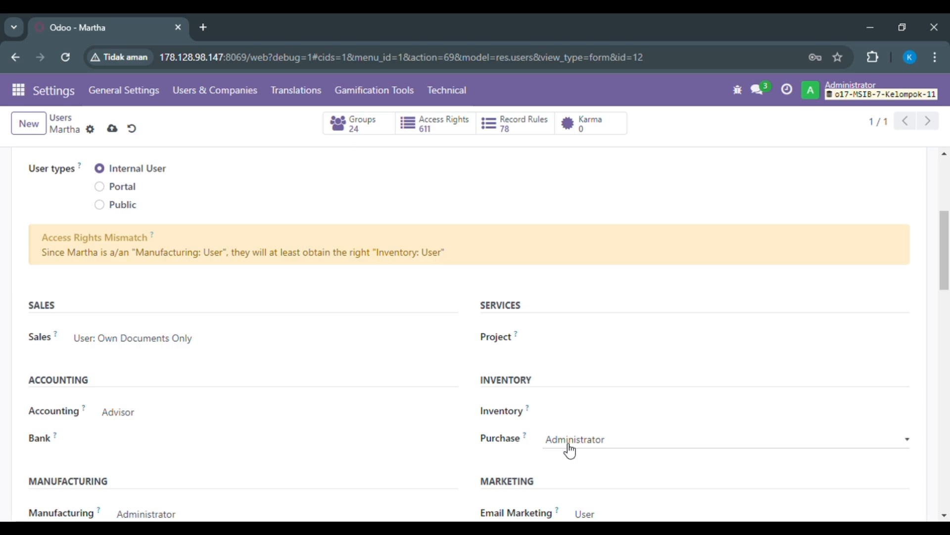
left_click(560, 456)
left_click(215, 412)
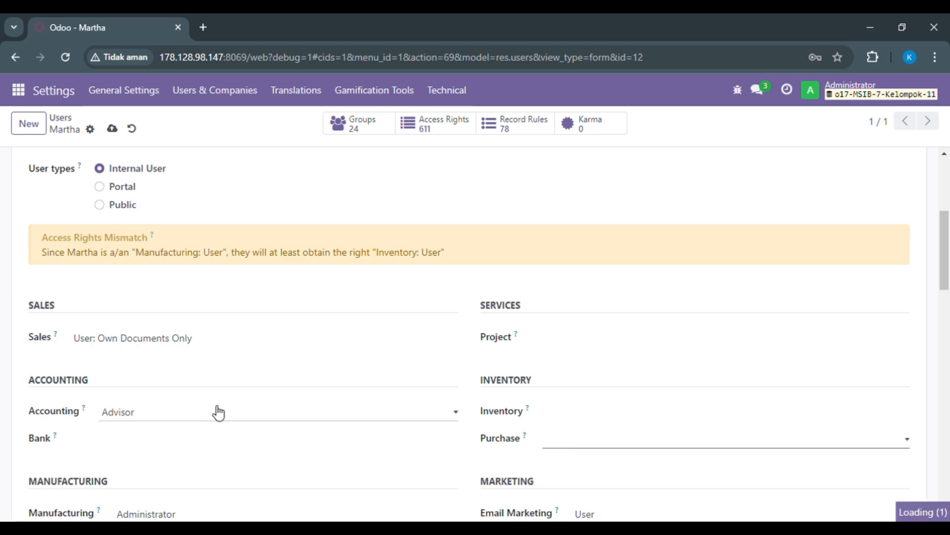
left_click(206, 423)
- Clear the third user's Manufacturing, Email Marketing and Surveys access rights
scroll(383, 267, "down", 3)
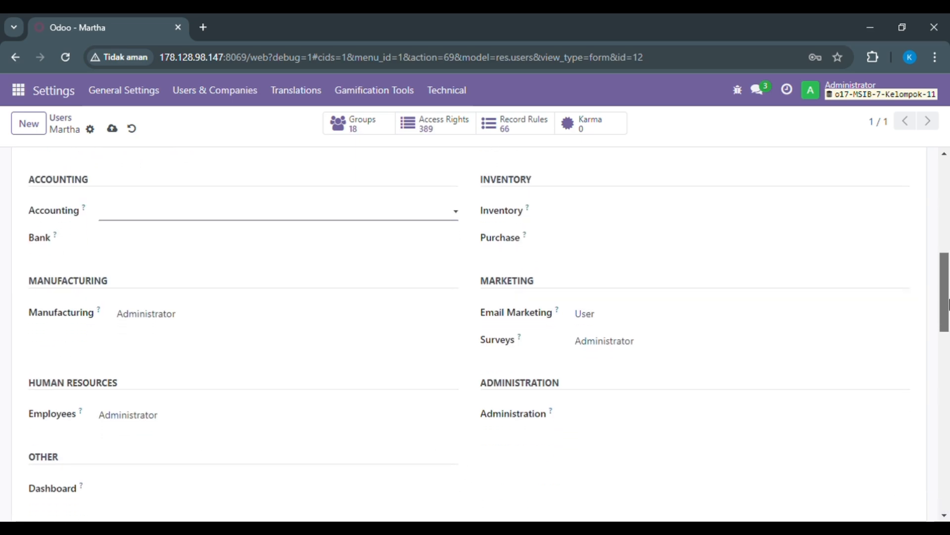
left_click(358, 319)
left_click(363, 340)
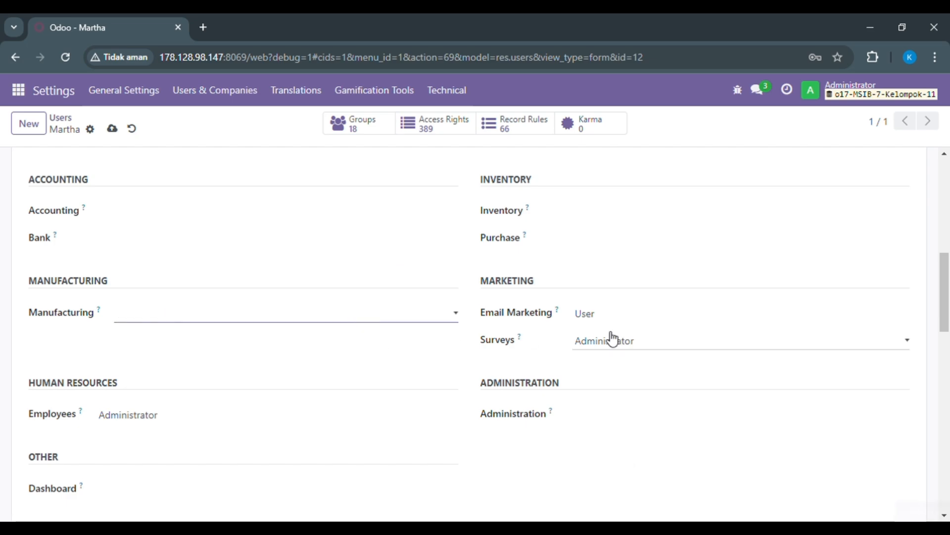
left_click(616, 316)
left_click(614, 351)
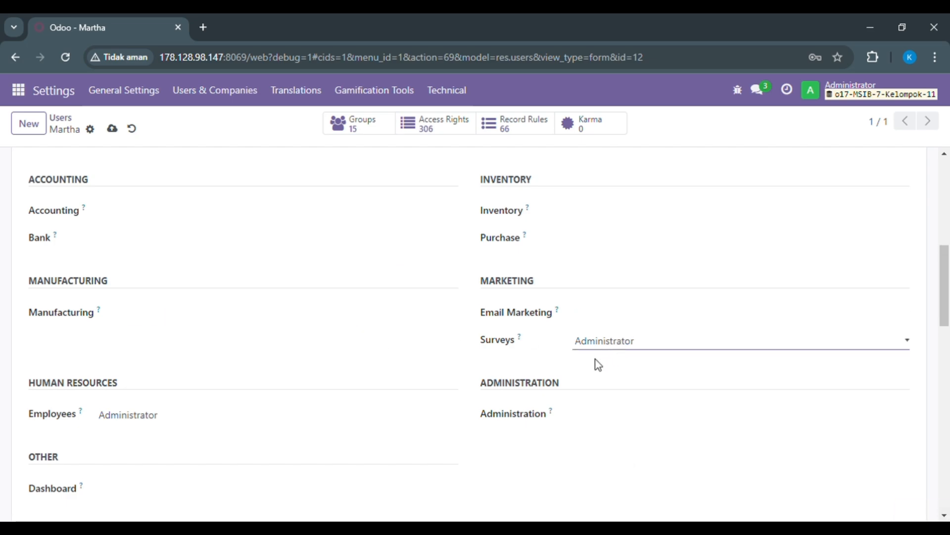
left_click(596, 360)
- Clear the third user's Employees access right and save the record, returning to the Users list
left_click(308, 421)
left_click(305, 432)
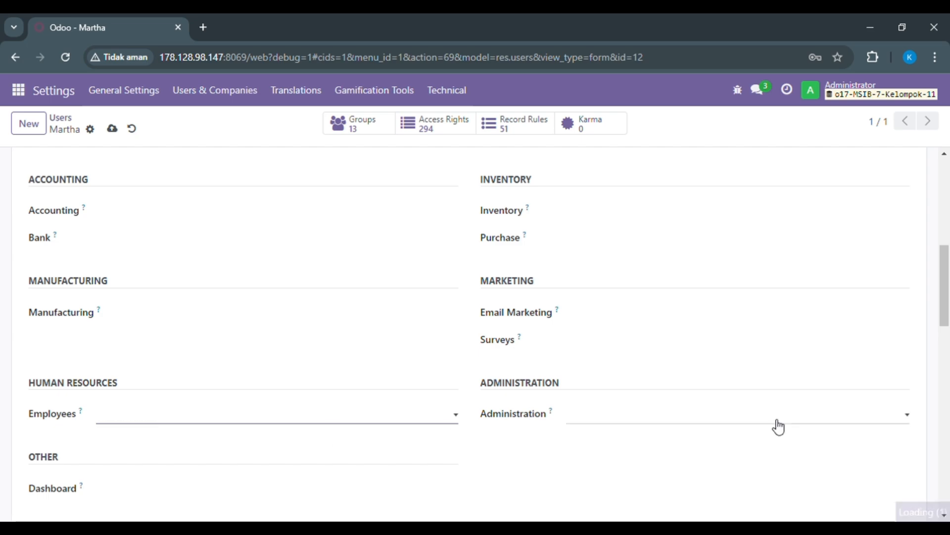
left_click_drag(946, 260, 946, 169)
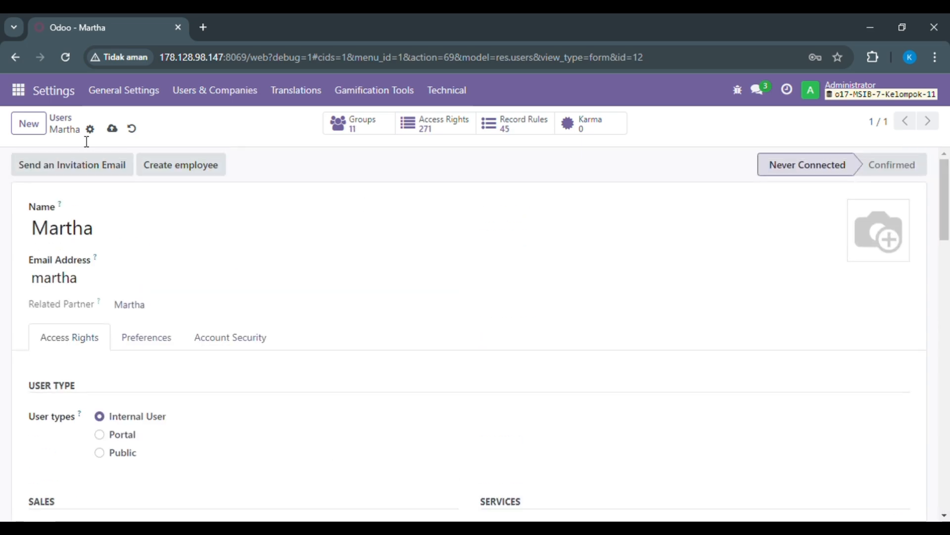
left_click(112, 129)
left_click(60, 123)
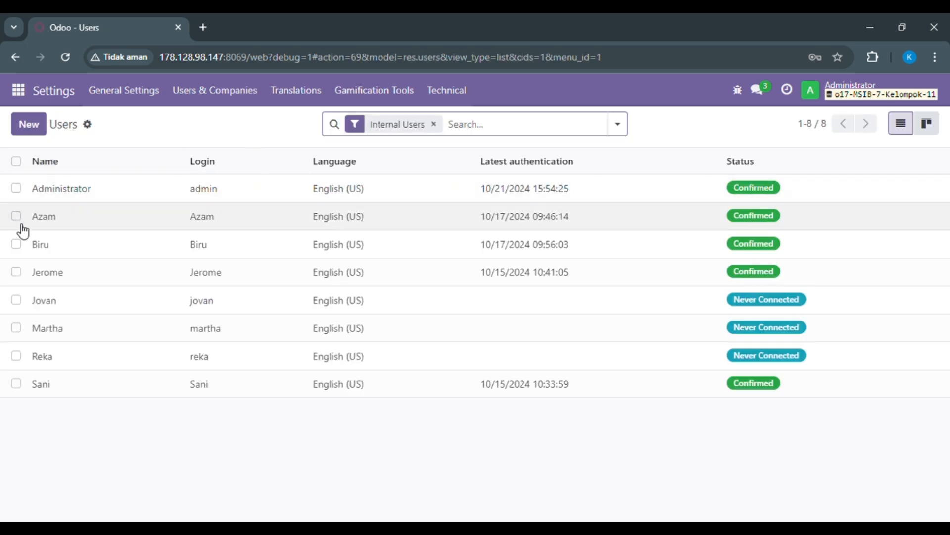
left_click(16, 328)
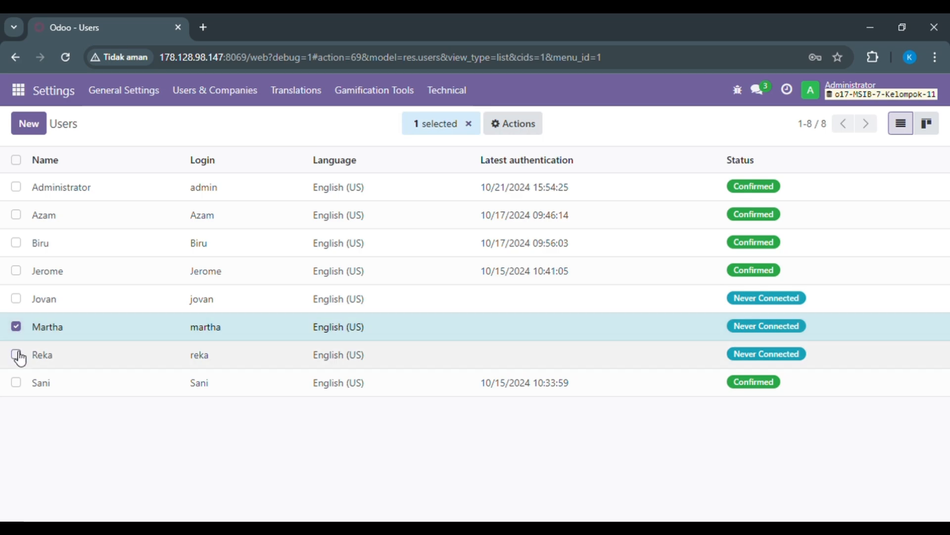
left_click(16, 356)
left_click(16, 300)
left_click(17, 187)
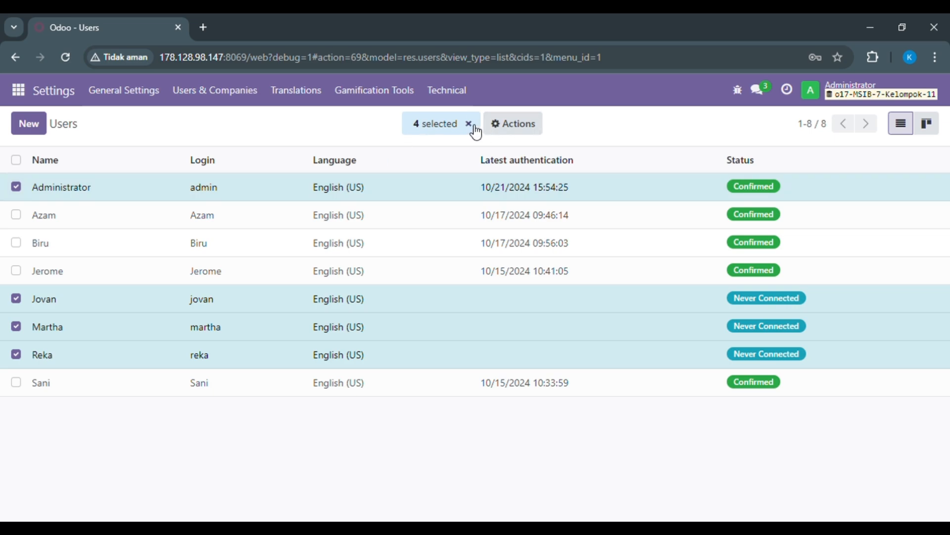
left_click(468, 124)
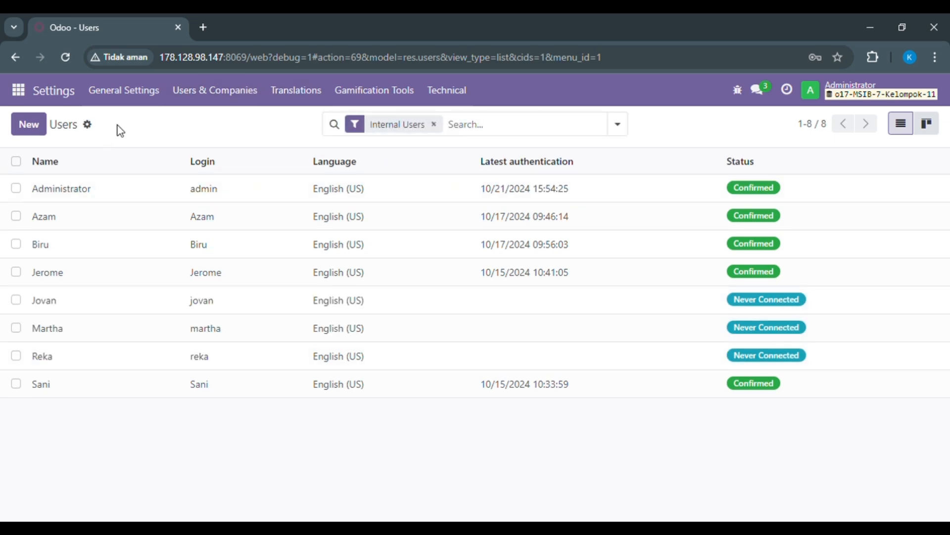
- Search the user groups for "sales" and open the group "Sales / User: Own Documents Only"
left_click(221, 105)
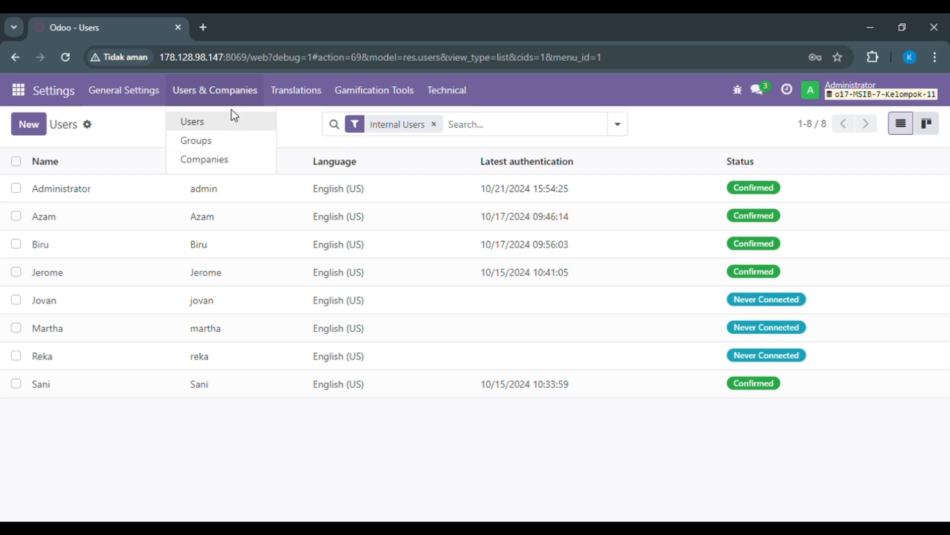
left_click(229, 145)
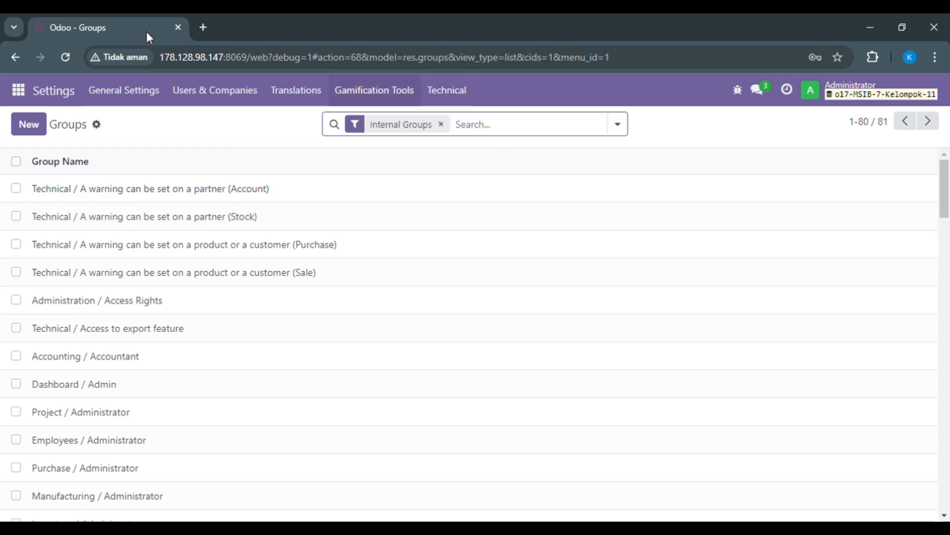
left_click(195, 90)
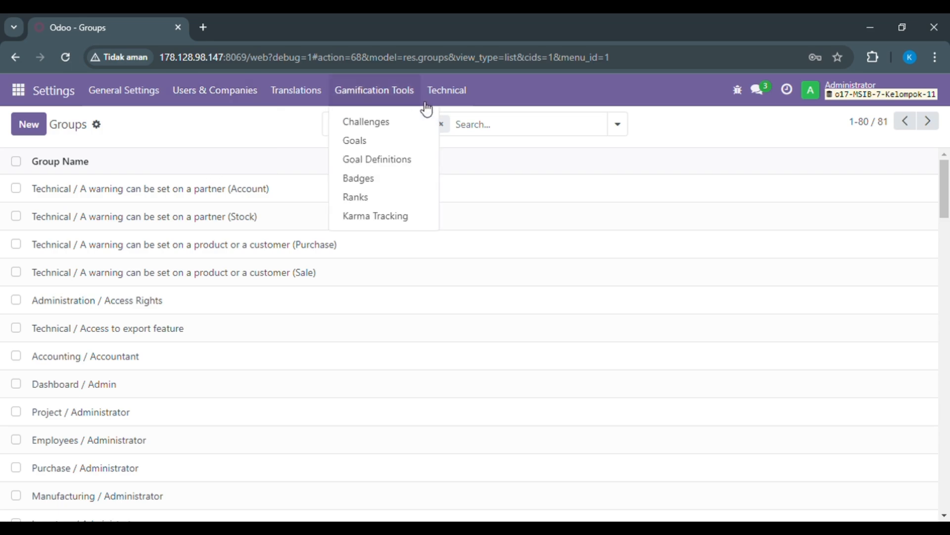
mouse_move(447, 90)
left_click(606, 131)
type("sales")
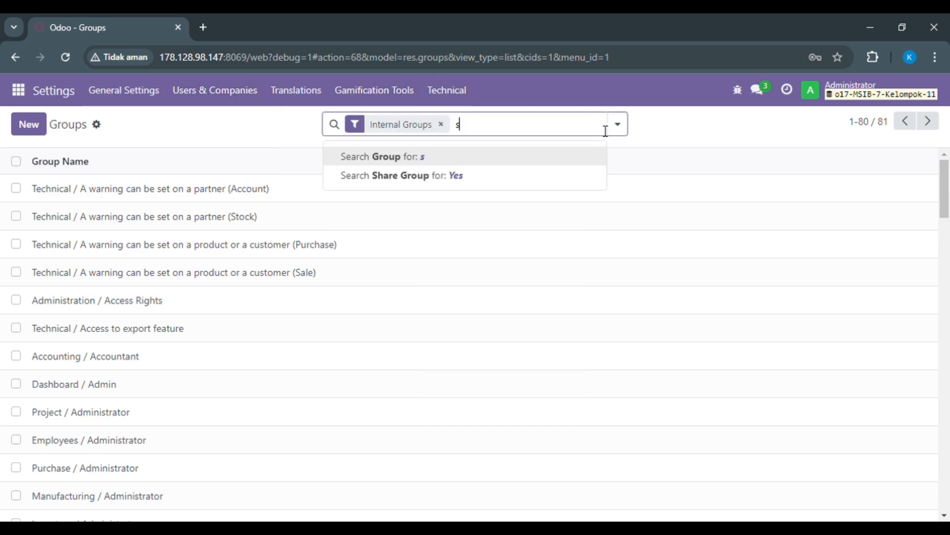
key("Return")
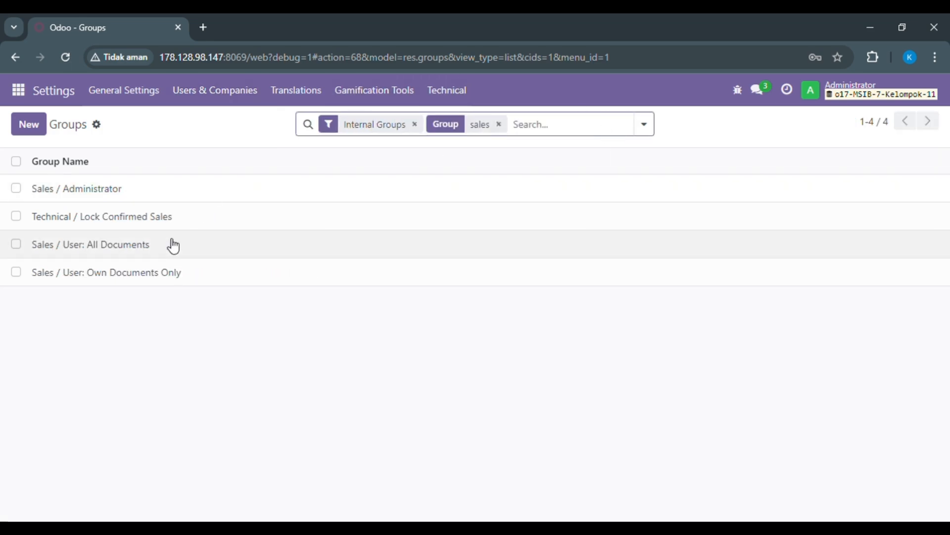
double_click(157, 282)
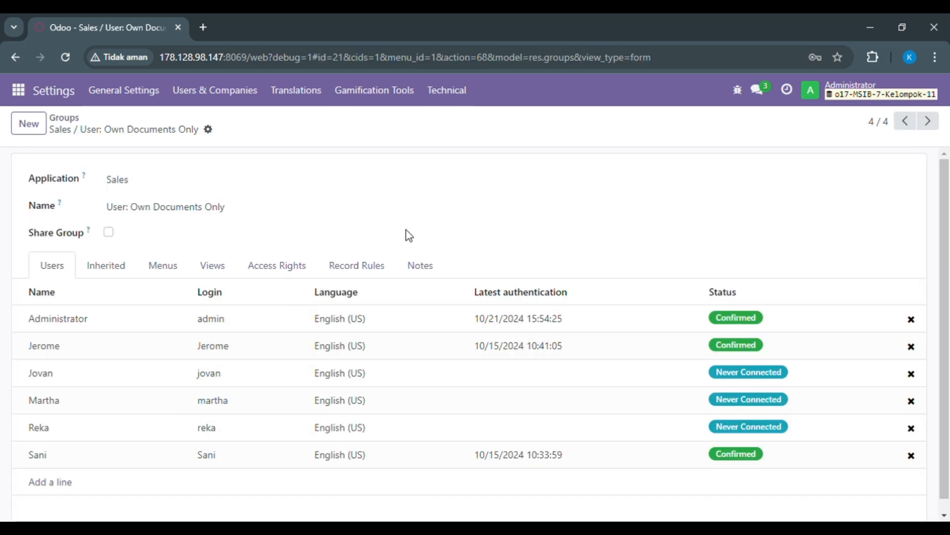
- Grant write and create access on the Pricelist model in the group's access rights and save the group
left_click(262, 269)
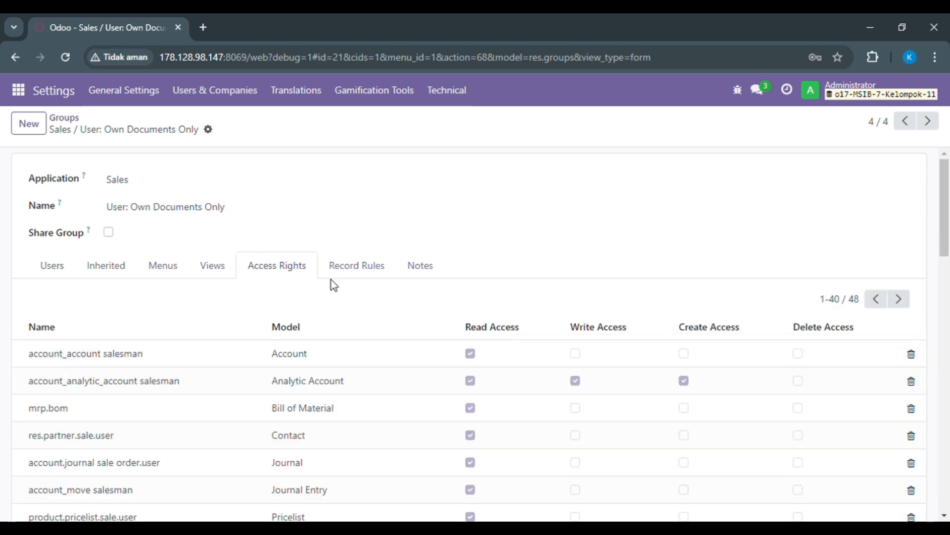
scroll(948, 189, "down", 3)
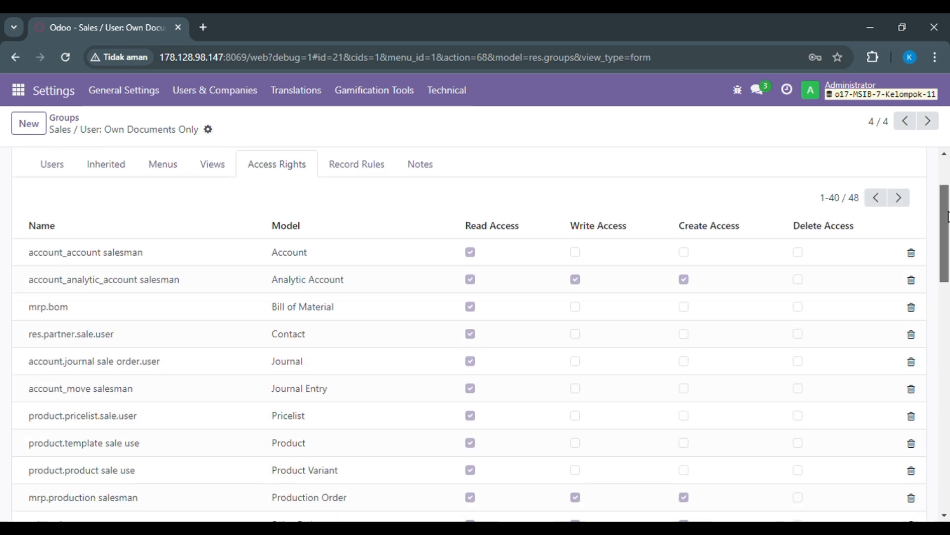
scroll(948, 220, "down", 2)
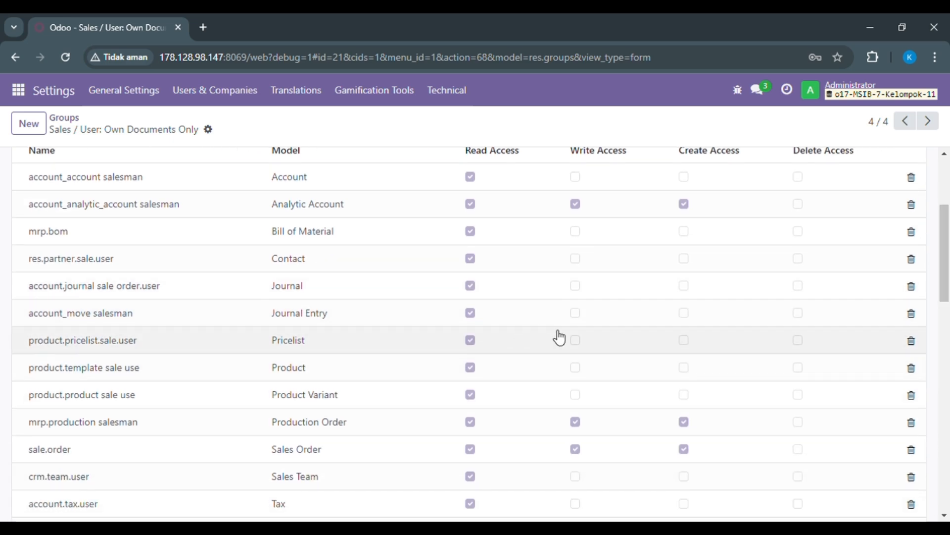
left_click(576, 341)
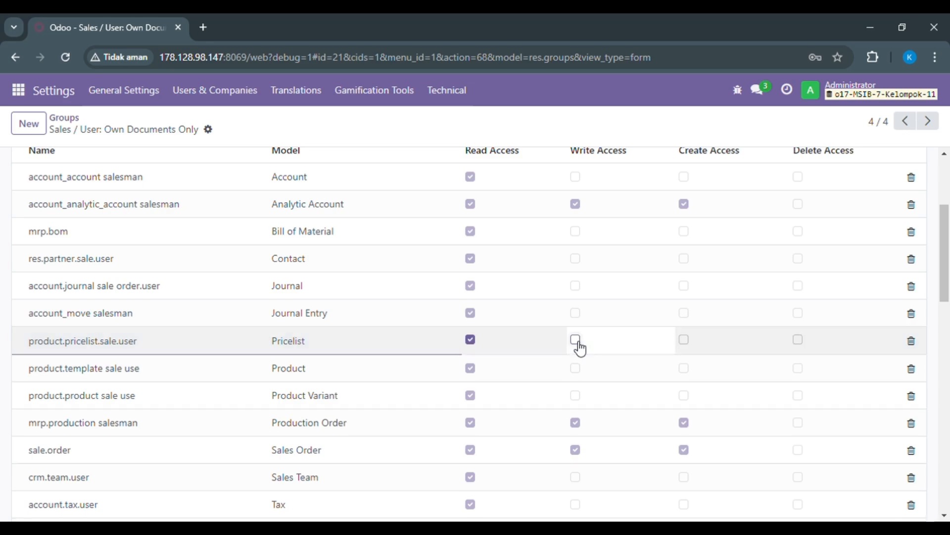
left_click(576, 340)
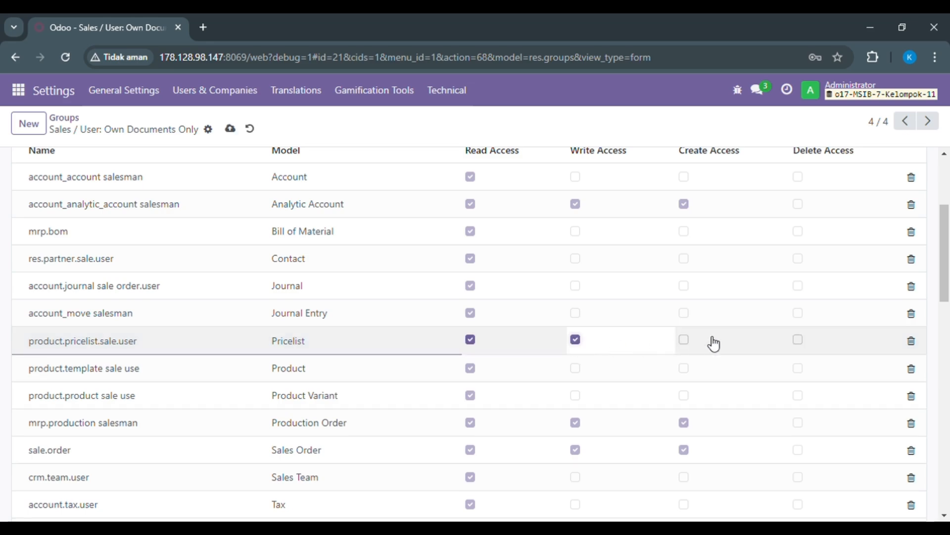
left_click(684, 339)
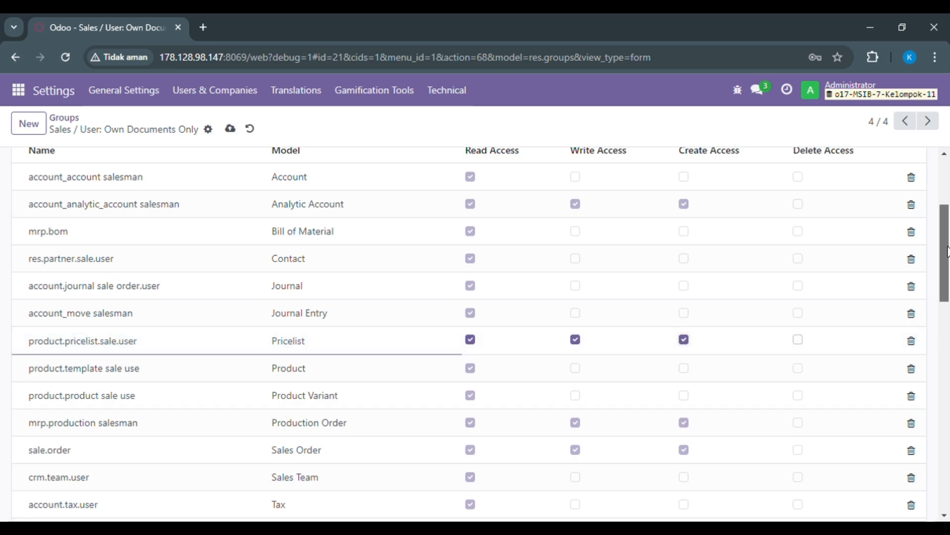
left_click_drag(949, 260, 948, 230)
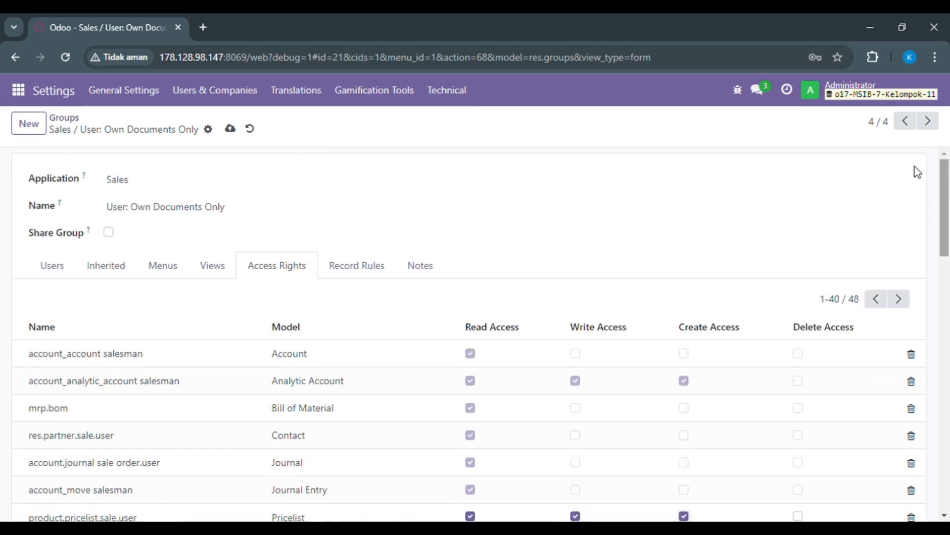
left_click(231, 129)
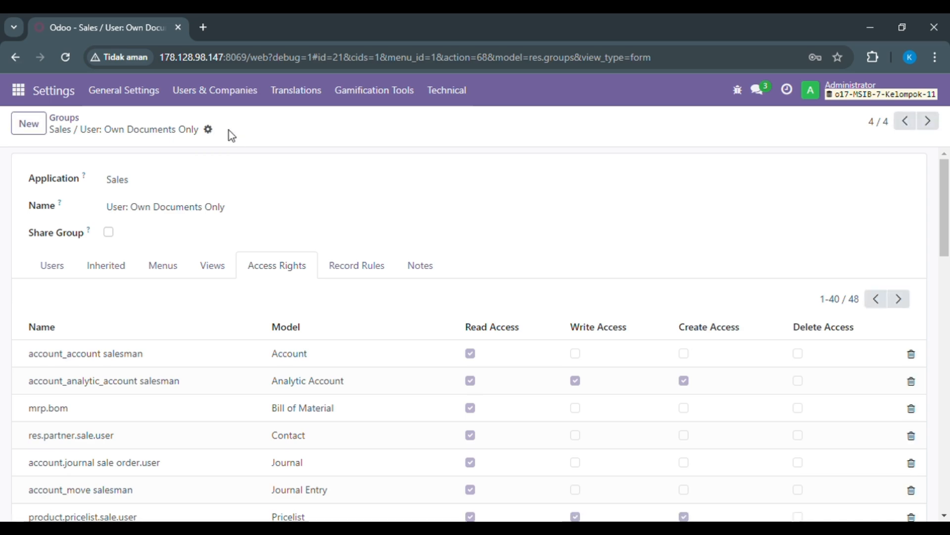
- Leave the access group and open the configuration settings of the Sales app
left_click(69, 119)
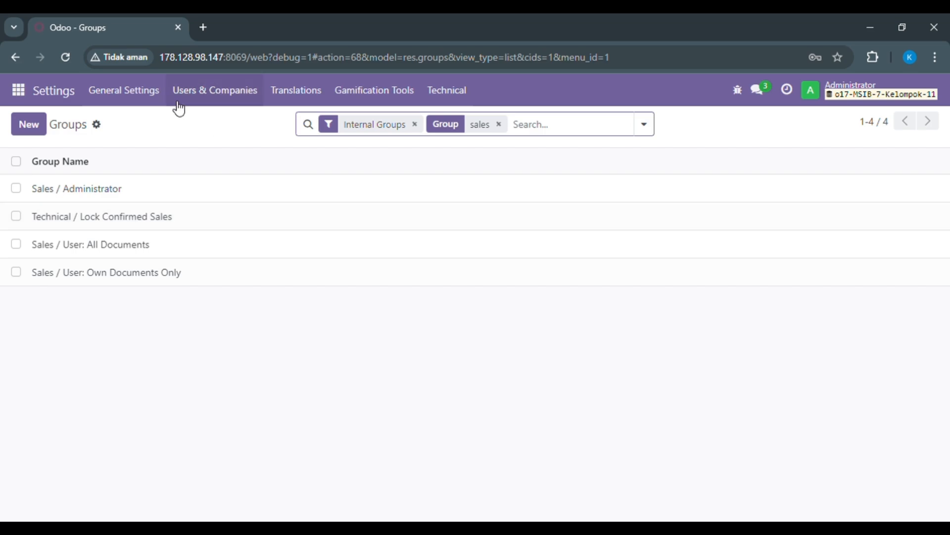
left_click(23, 94)
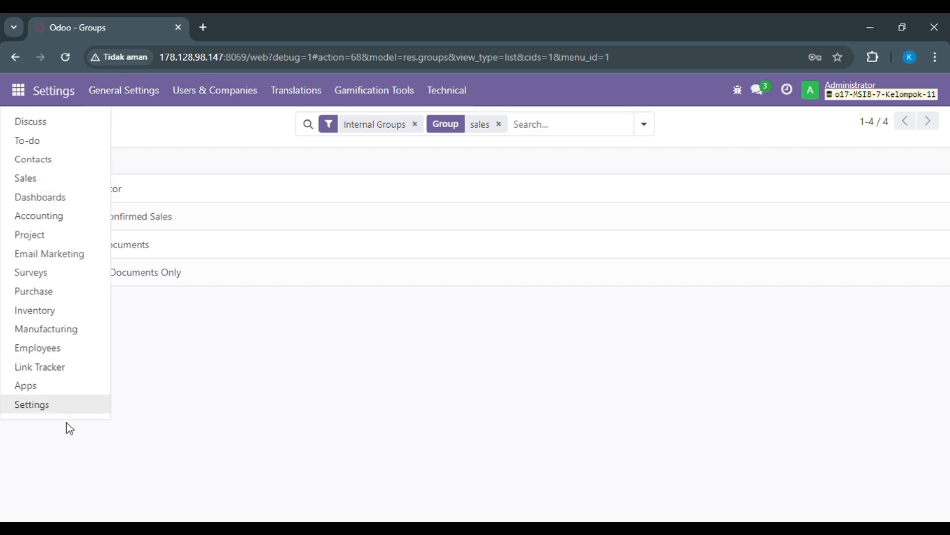
left_click(79, 177)
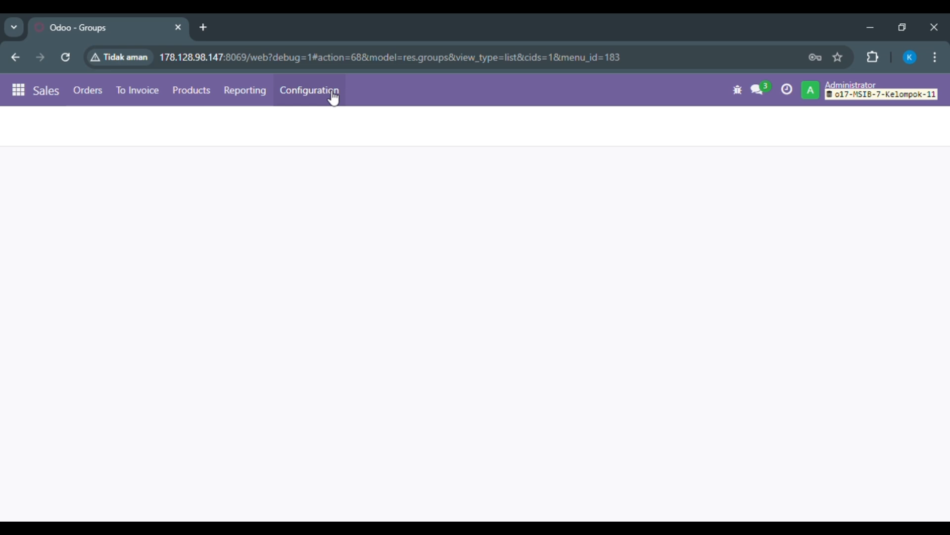
left_click(334, 97)
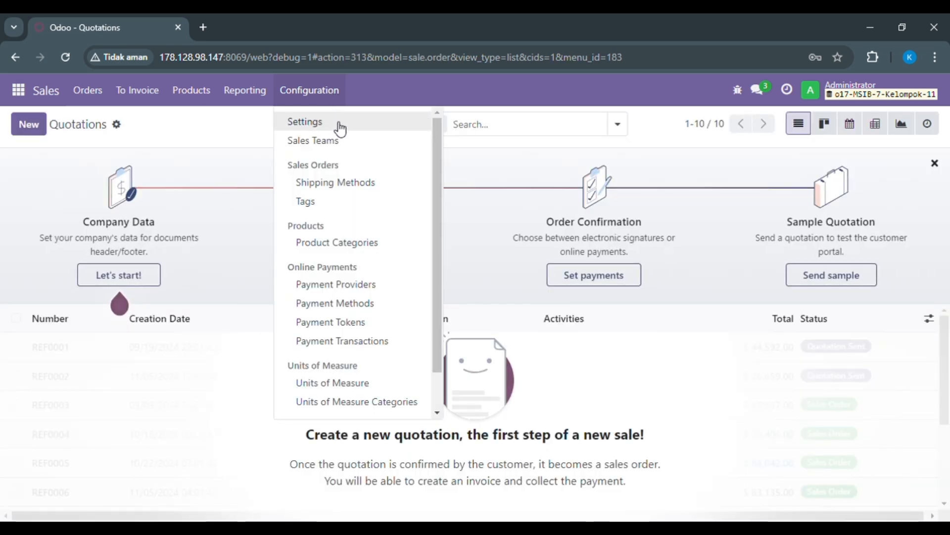
left_click(340, 128)
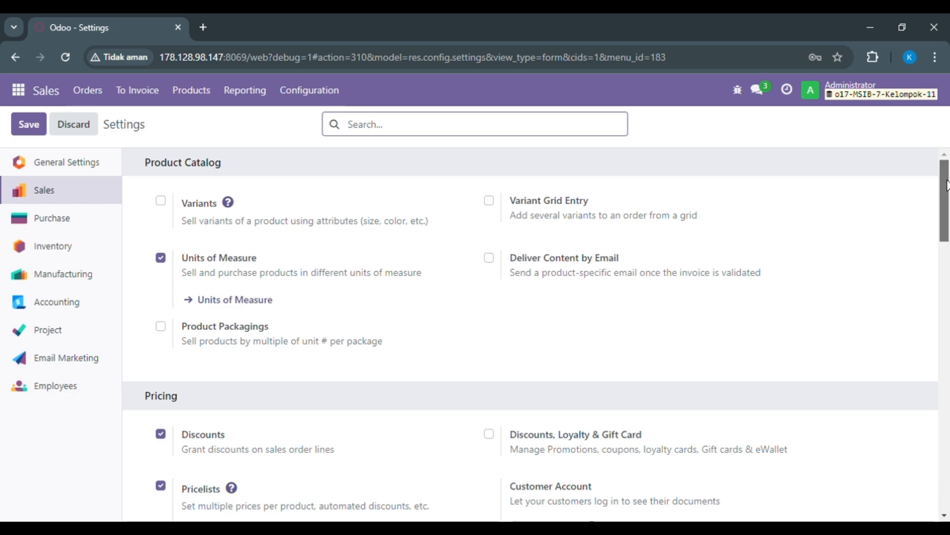
- Review the product catalog, pricing, shipping and invoicing options in the Sales settings and save the settings
left_click_drag(946, 185, 946, 221)
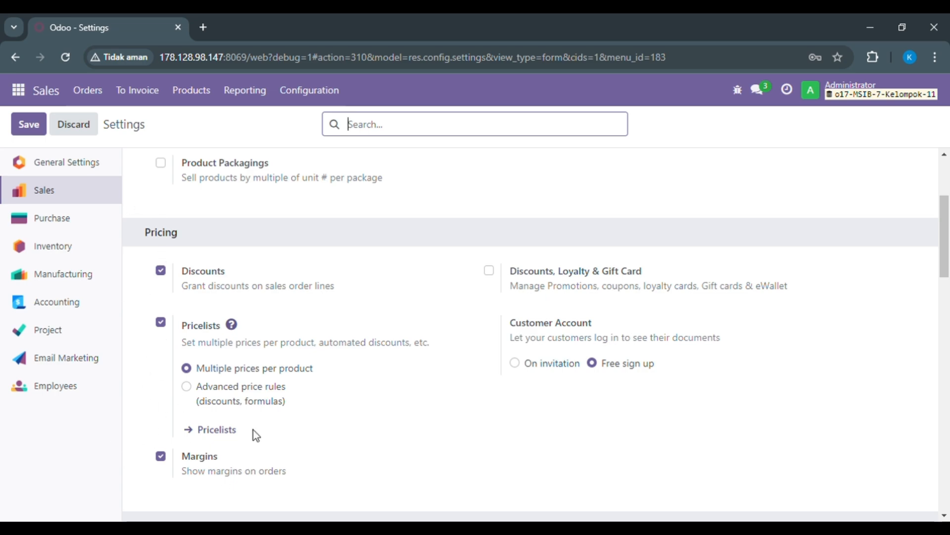
left_click_drag(946, 258, 949, 423)
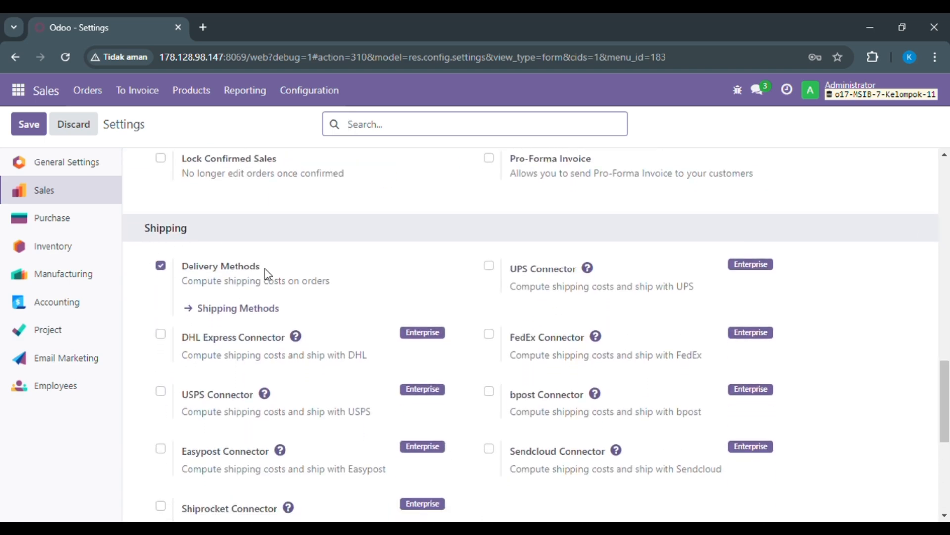
left_click_drag(946, 394, 948, 484)
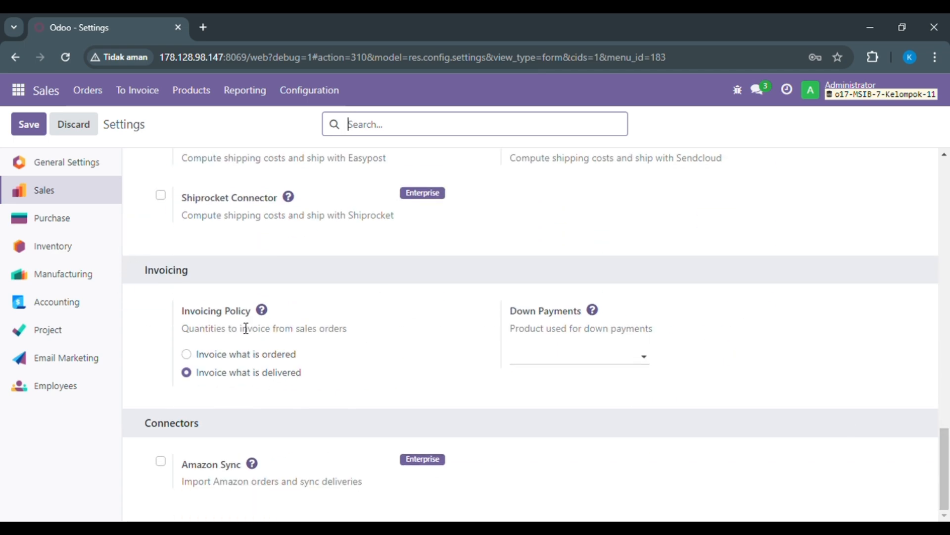
mouse_move(287, 390)
left_click_drag(945, 435, 919, 147)
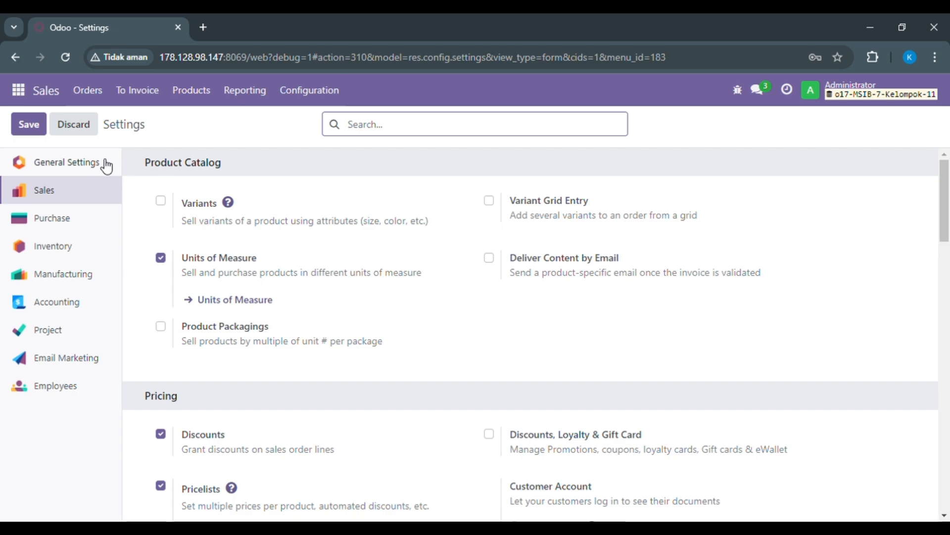
left_click(29, 127)
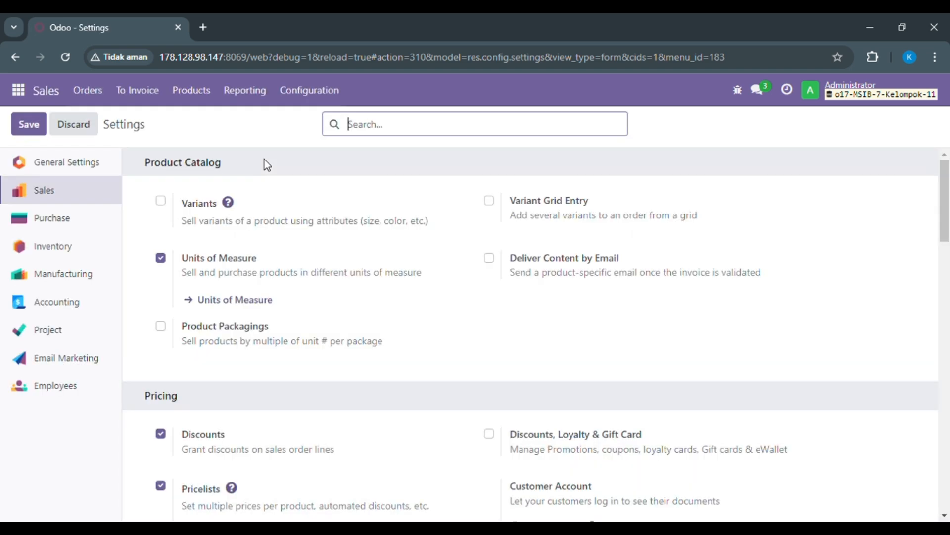
- Open the "Mobil Mainan" product record from the Sales product list
left_click(205, 99)
left_click(200, 122)
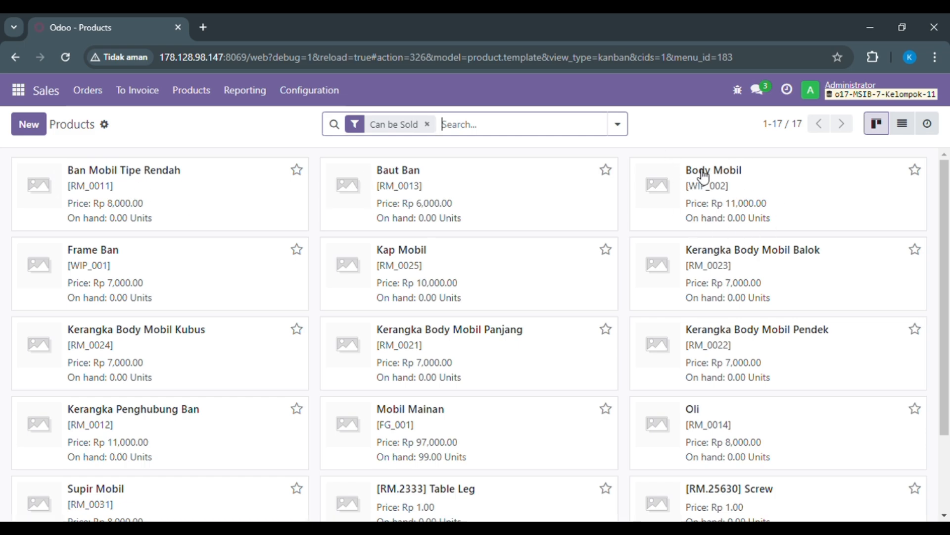
scroll(948, 218, "down", 2)
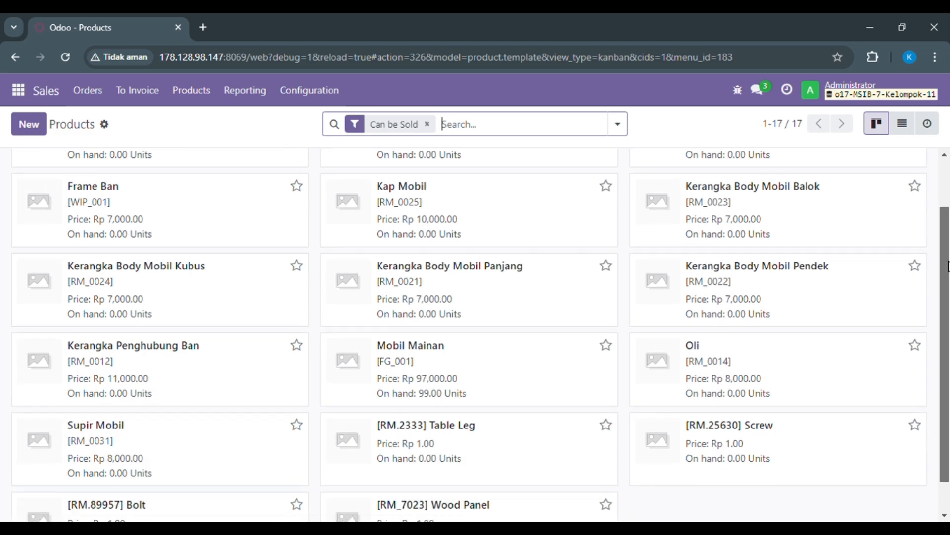
double_click(455, 354)
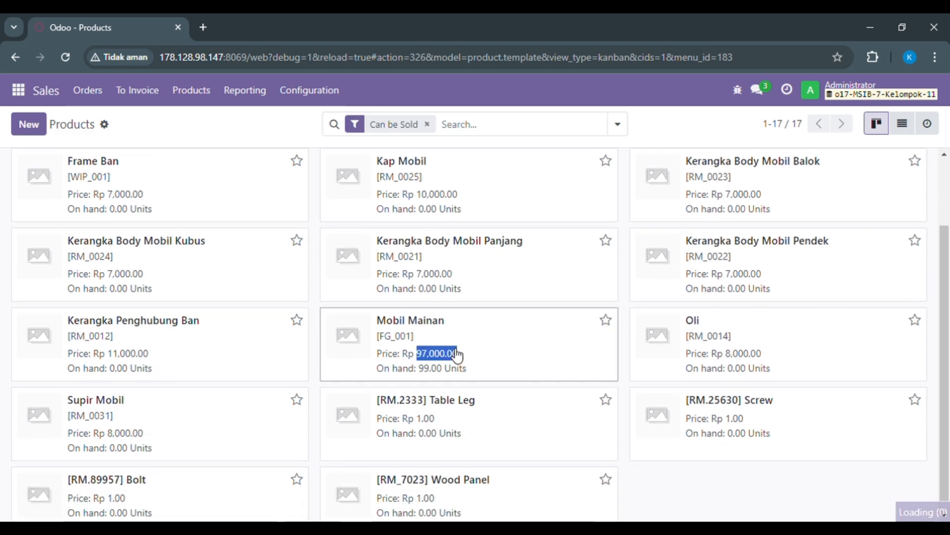
left_click(396, 336)
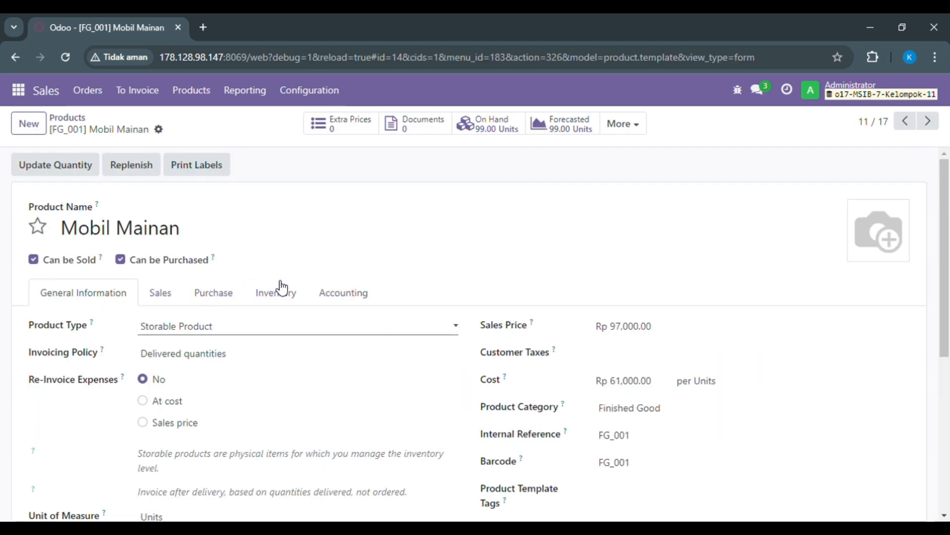
- Set the income account of Mobil Mainan to "Penjualan Finish Good (FG)", save the product and return to the product list
left_click(343, 294)
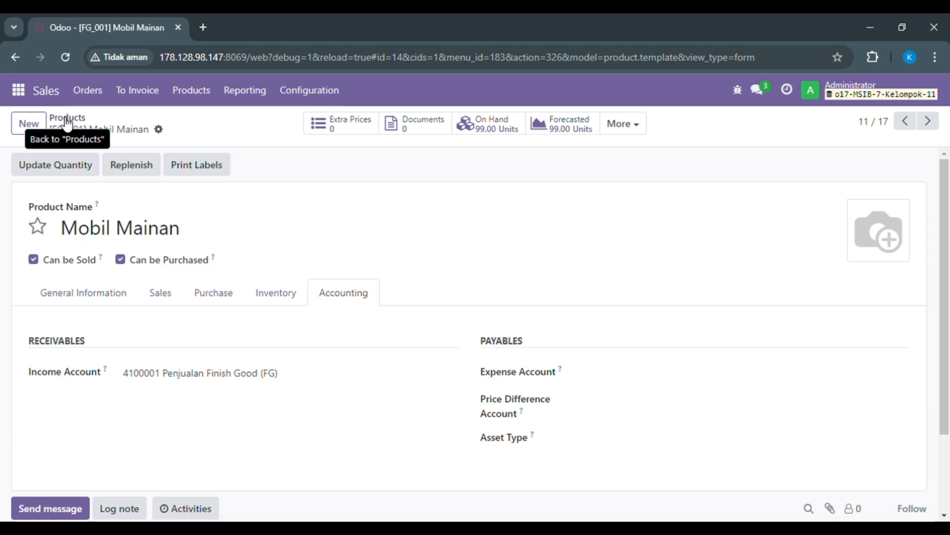
left_click(252, 377)
type("pen")
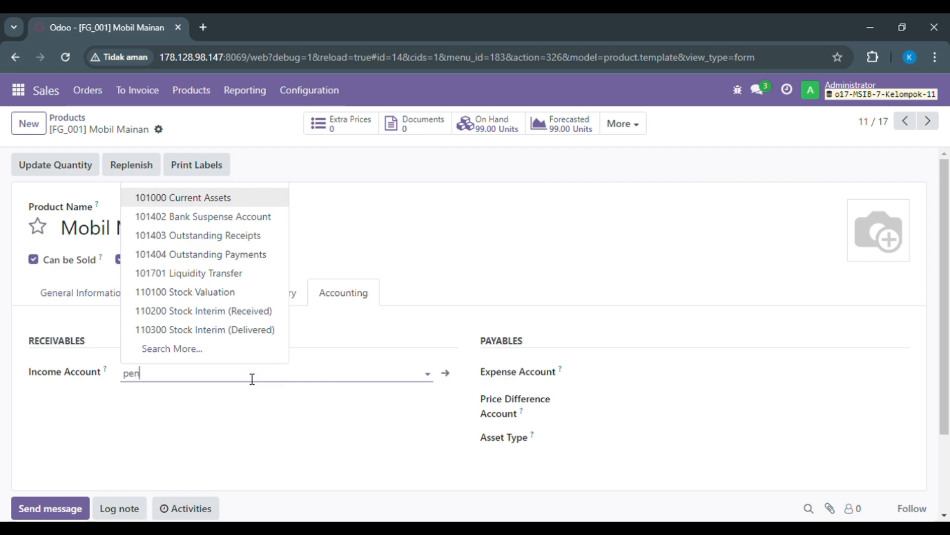
type("jualan")
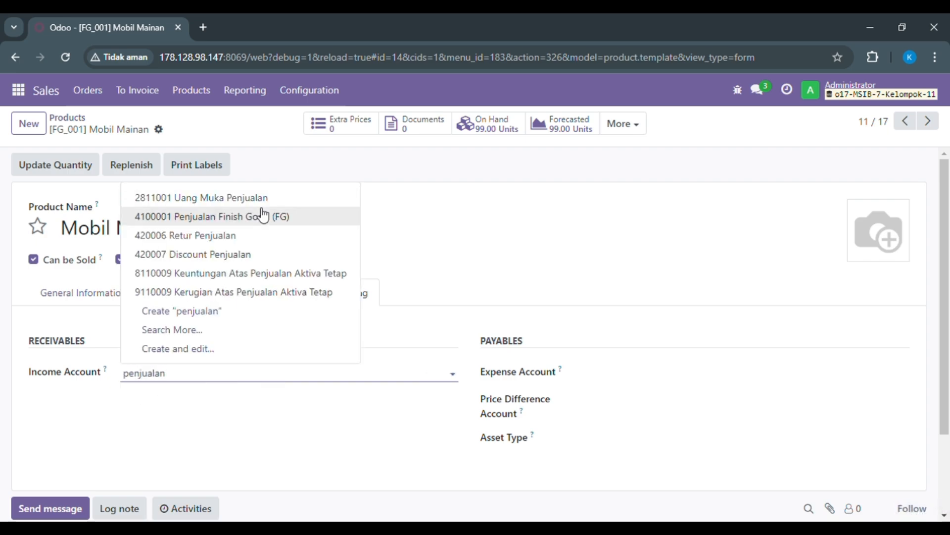
left_click(263, 217)
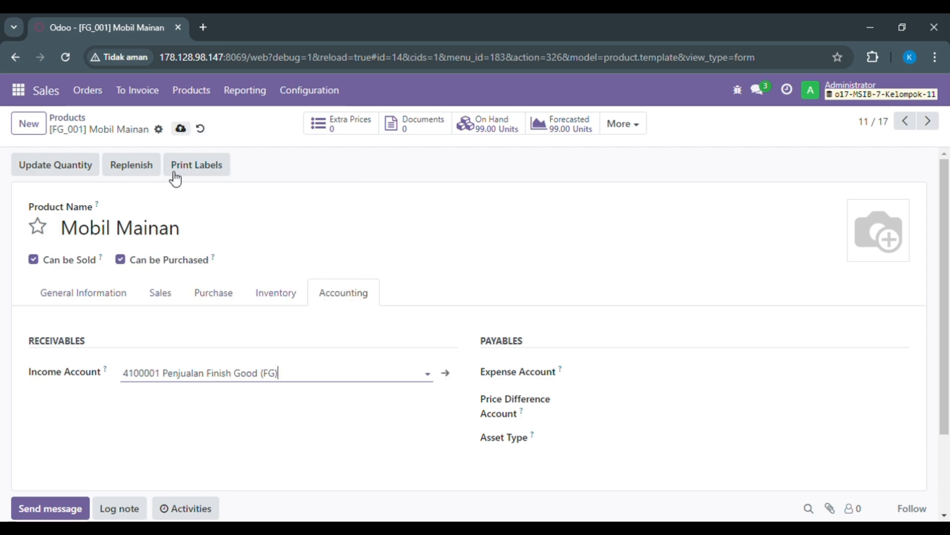
left_click(181, 129)
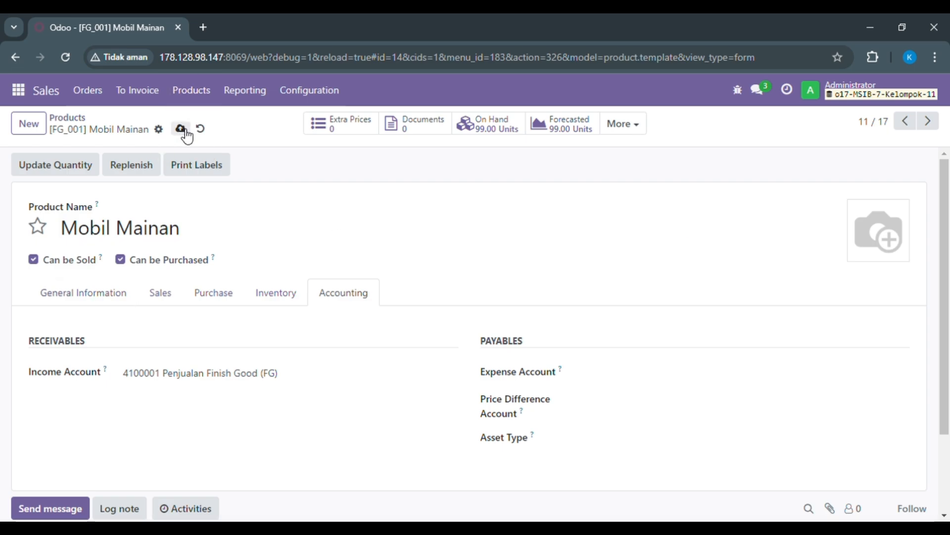
left_click(67, 128)
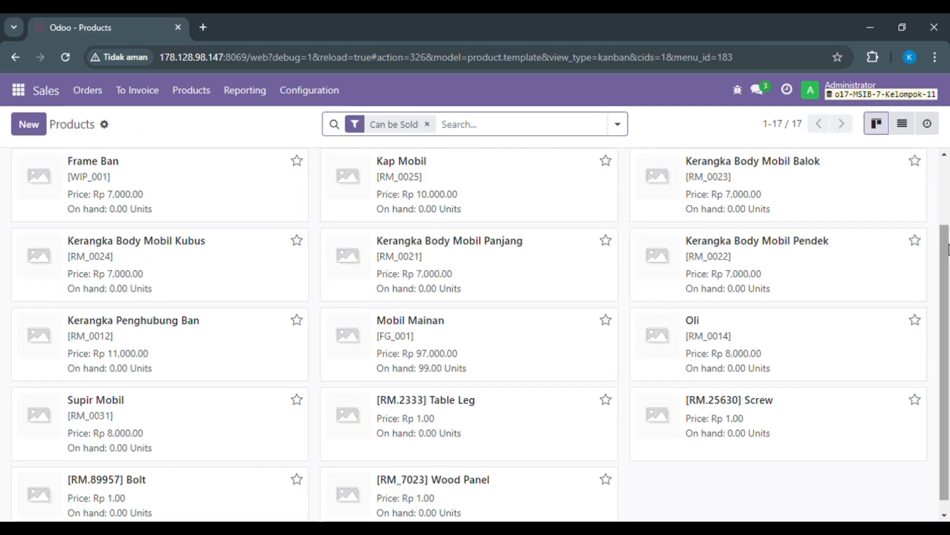
mouse_move(947, 246)
left_mouse_down()
mouse_move(948, 149)
mouse_move(944, 232)
left_mouse_up()
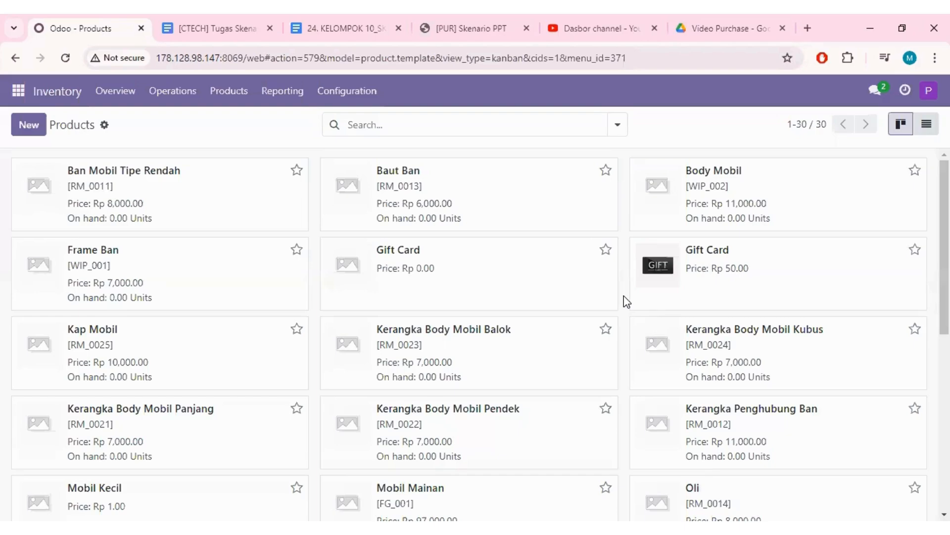
- Check the product table in the "[CTECH] Tugas Skenario Purchase" document and start a new product record in the Odoo Inventory app
left_click(223, 28)
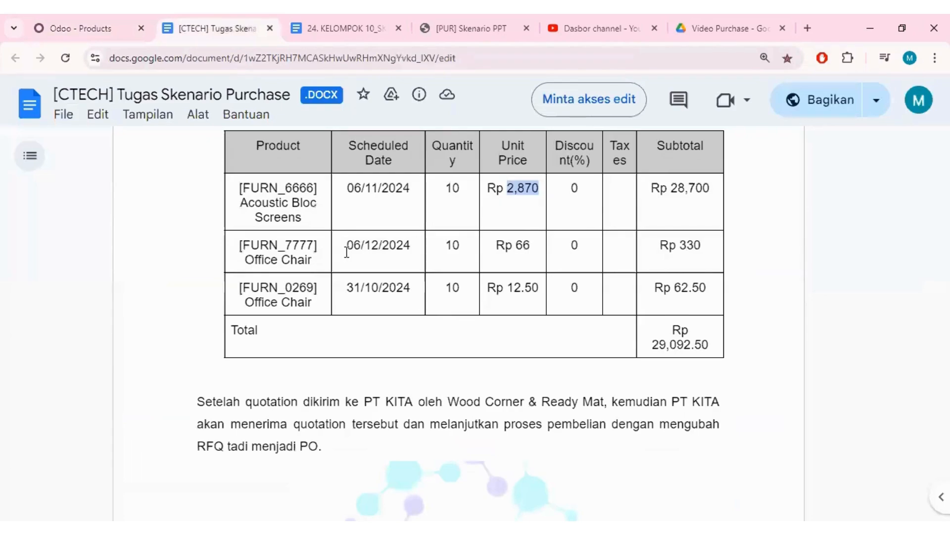
left_click(89, 29)
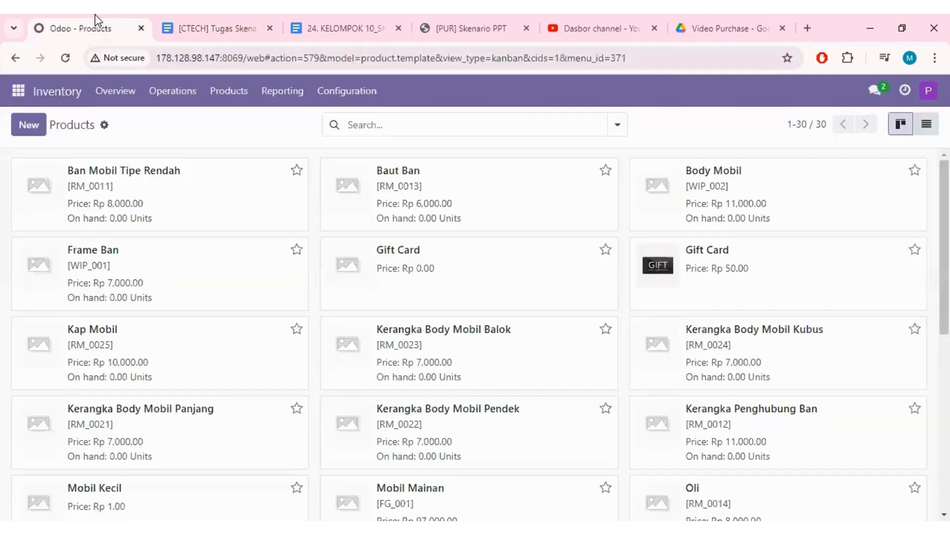
left_click(40, 135)
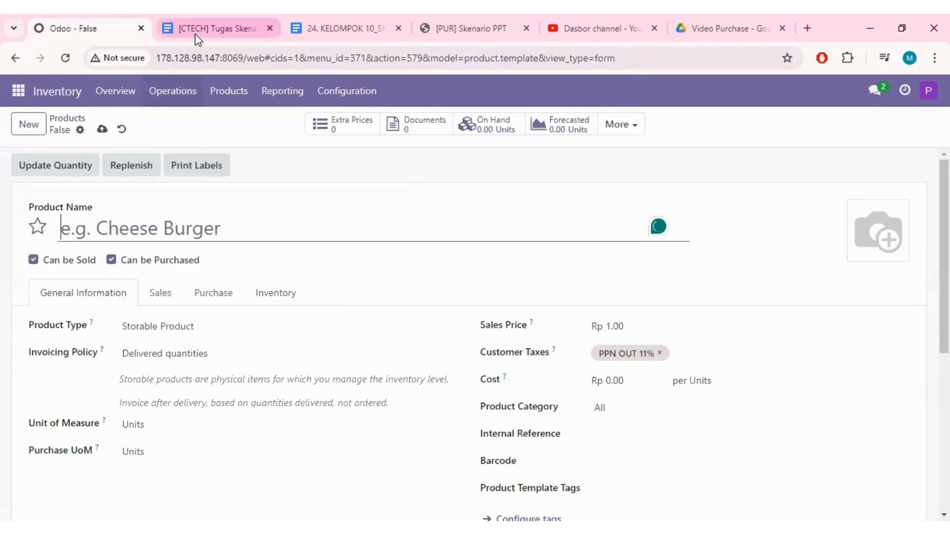
- Copy the first product's name from the scenario document and name the new product "[FURN_6666] Acoustic Bloc Screens - PUR 10"
left_click(208, 28)
left_click_drag(239, 188, 303, 216)
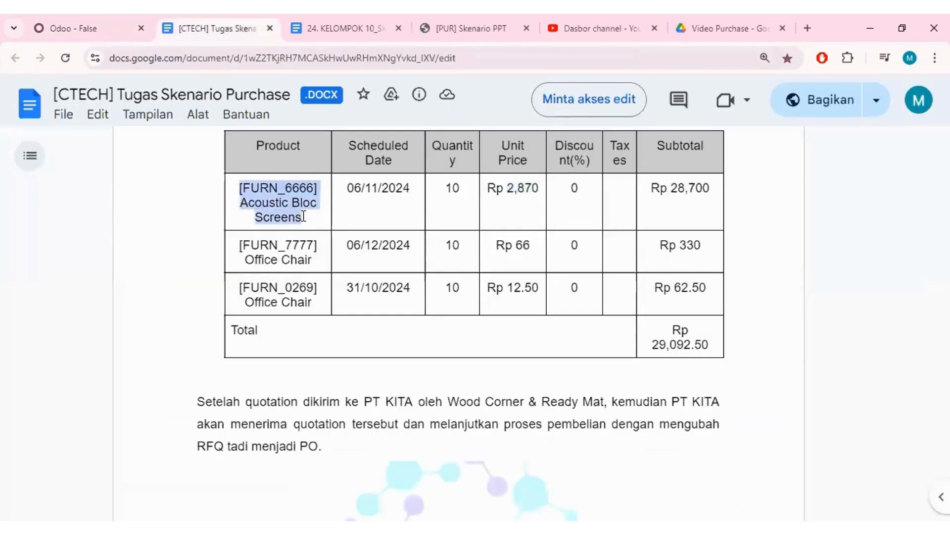
key("ctrl+c")
left_click(74, 28)
left_click(163, 225)
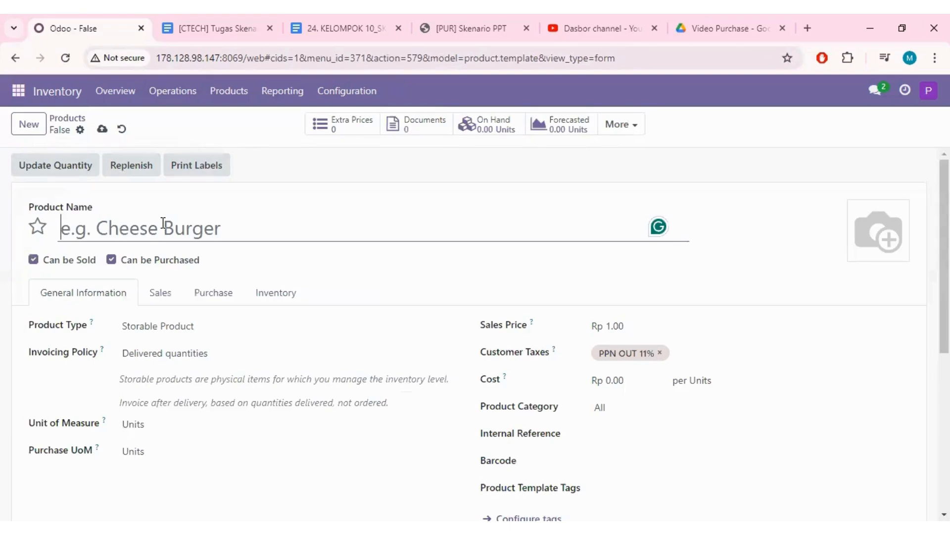
key("ctrl+v")
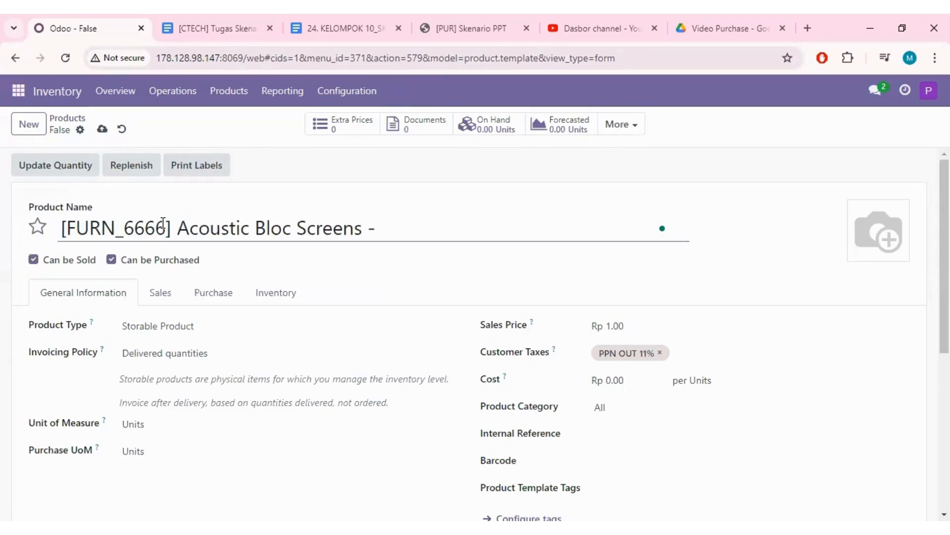
type("- PUR 10")
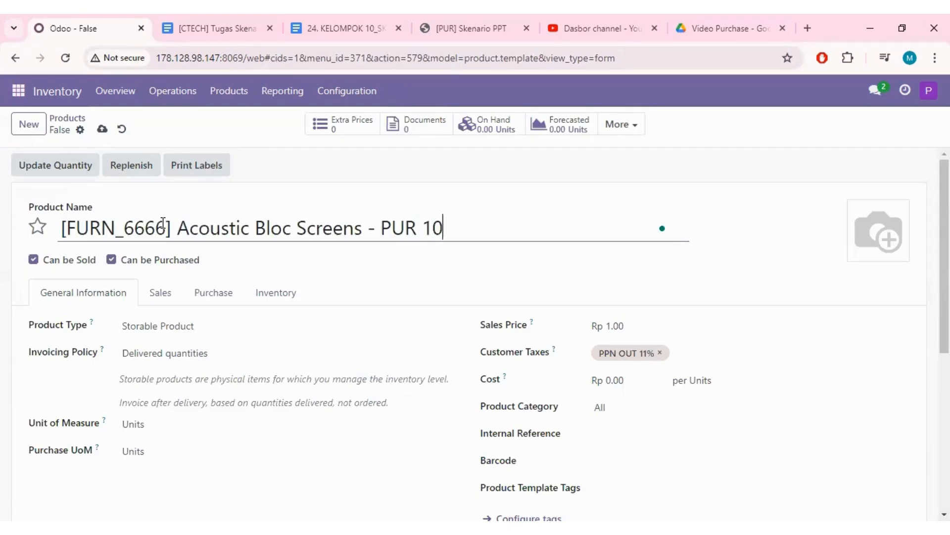
- Copy the unit price of Acoustic Bloc Screens from the scenario document and set the product's sales price to 2,870
scroll(246, 276, "down", 2)
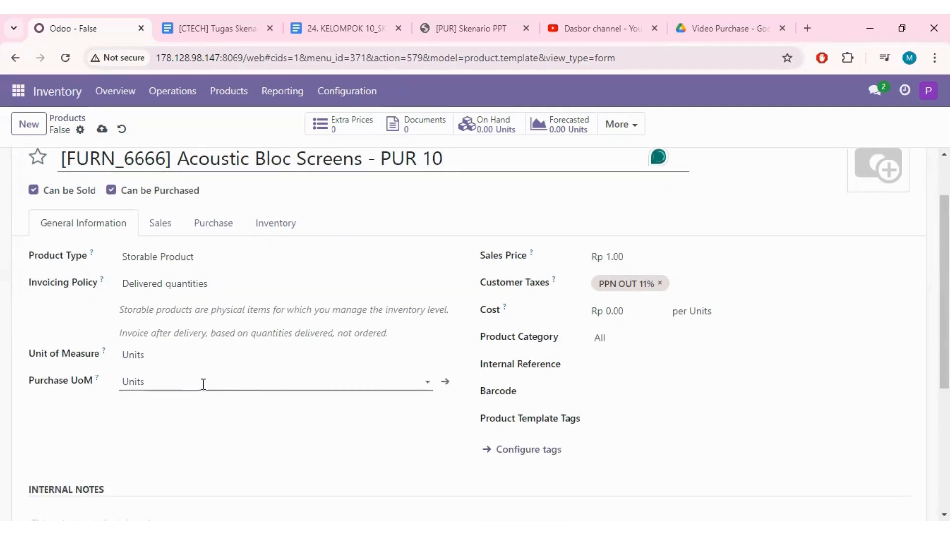
left_click(219, 28)
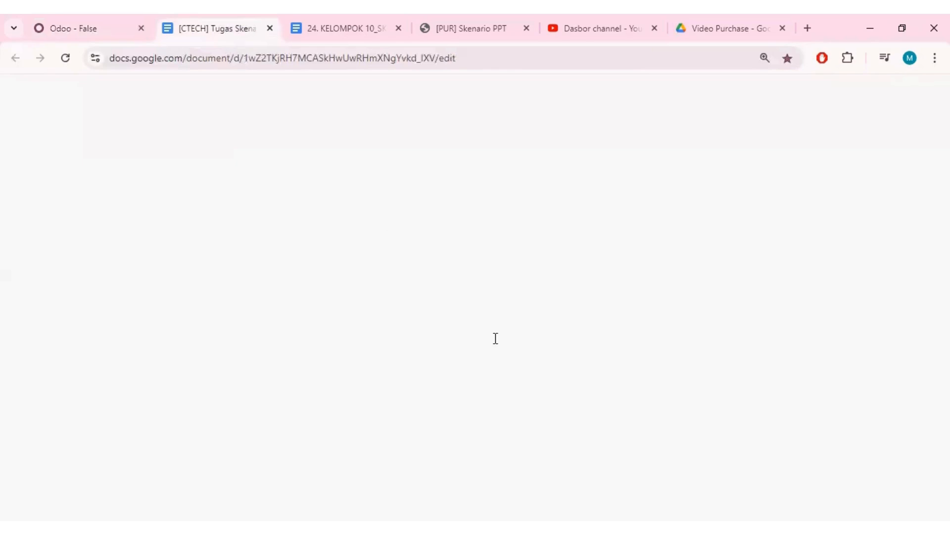
left_click_drag(508, 192, 536, 191)
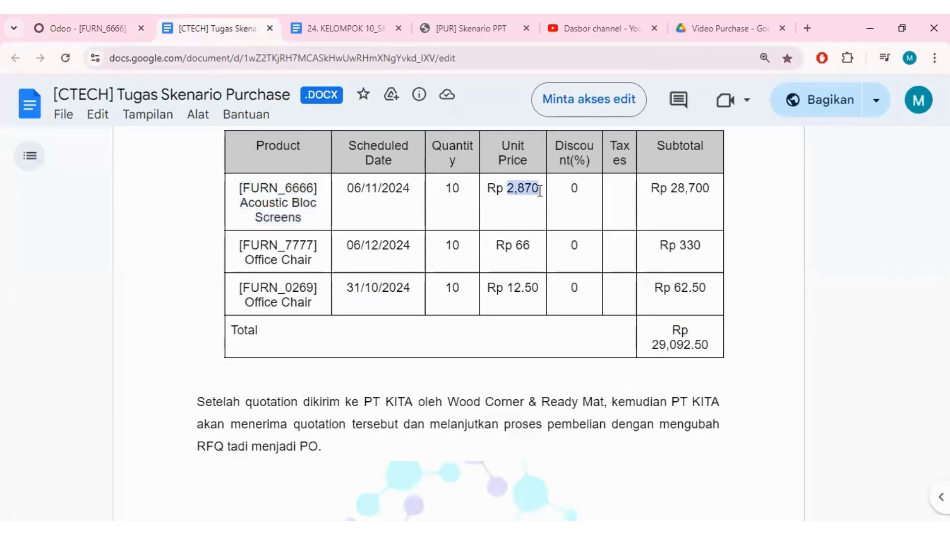
left_click(85, 28)
double_click(627, 257)
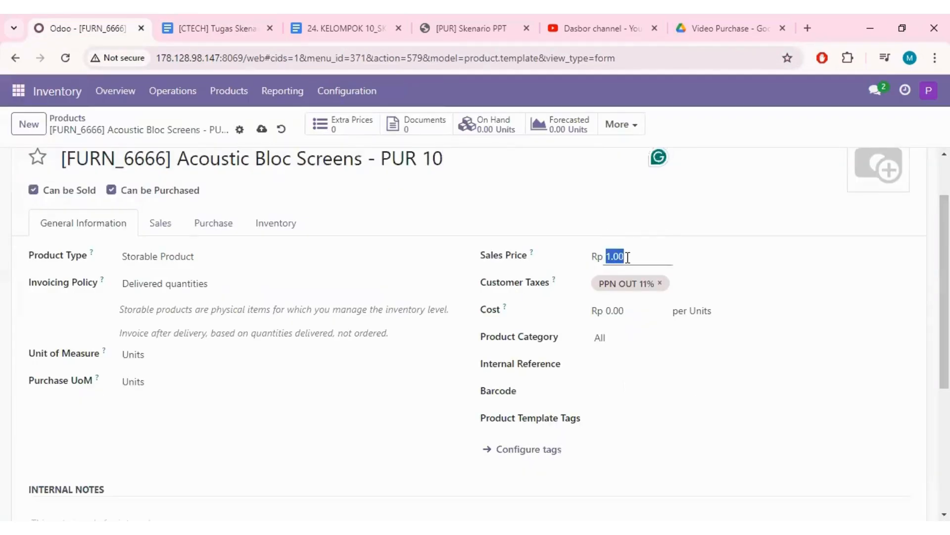
key("ctrl+v")
left_click(746, 246)
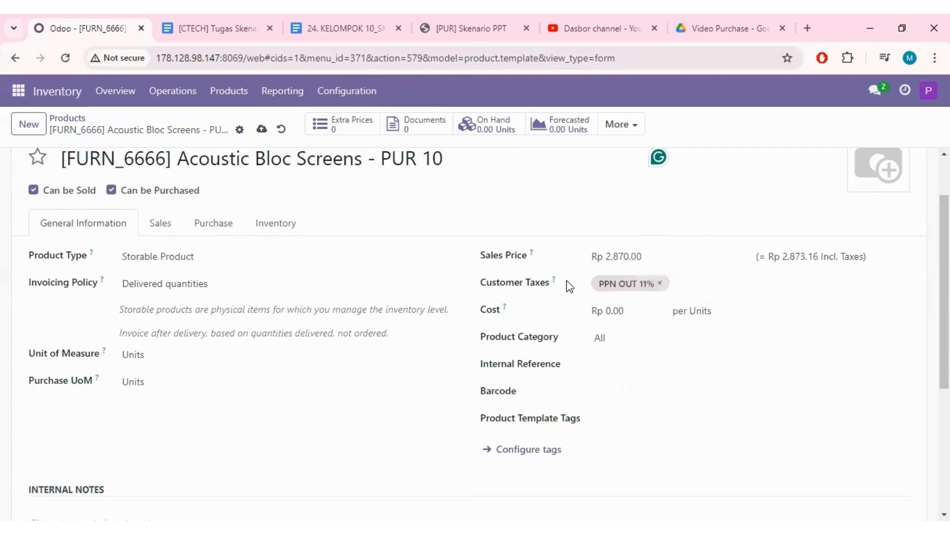
- Check the Acoustic Bloc Screens quantity in the scenario document and set the product's on-hand quantity to 10 units
scroll(533, 280, "down", 1)
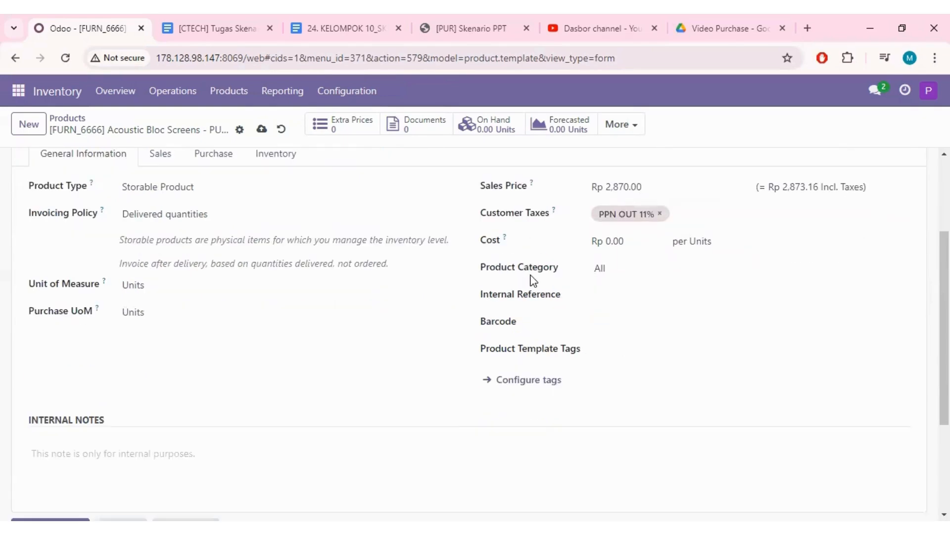
scroll(534, 280, "down", 1)
key("ctrl+Tab")
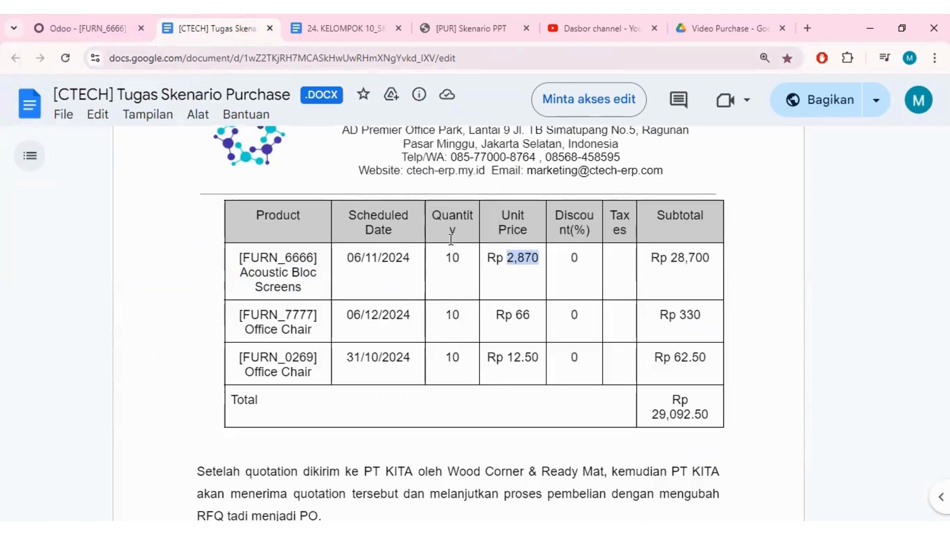
left_click(83, 28)
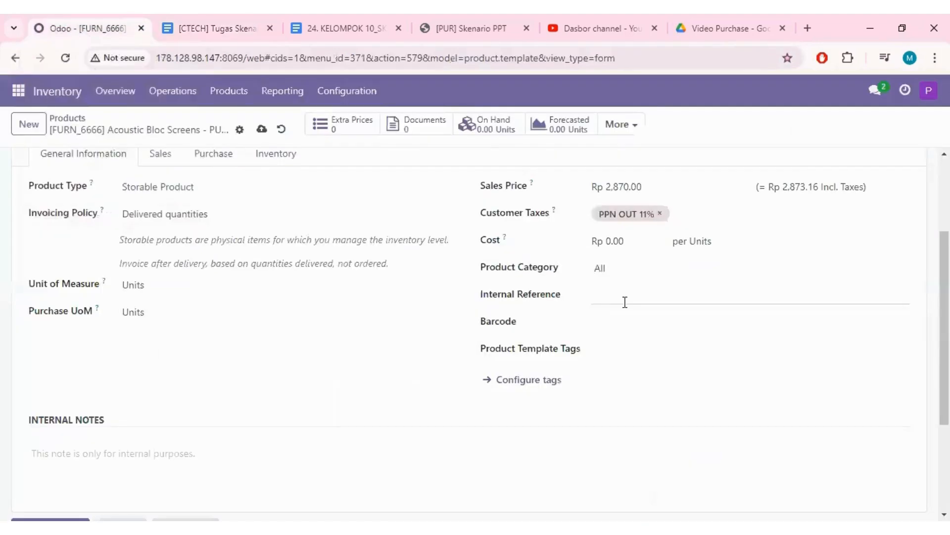
left_click(484, 125)
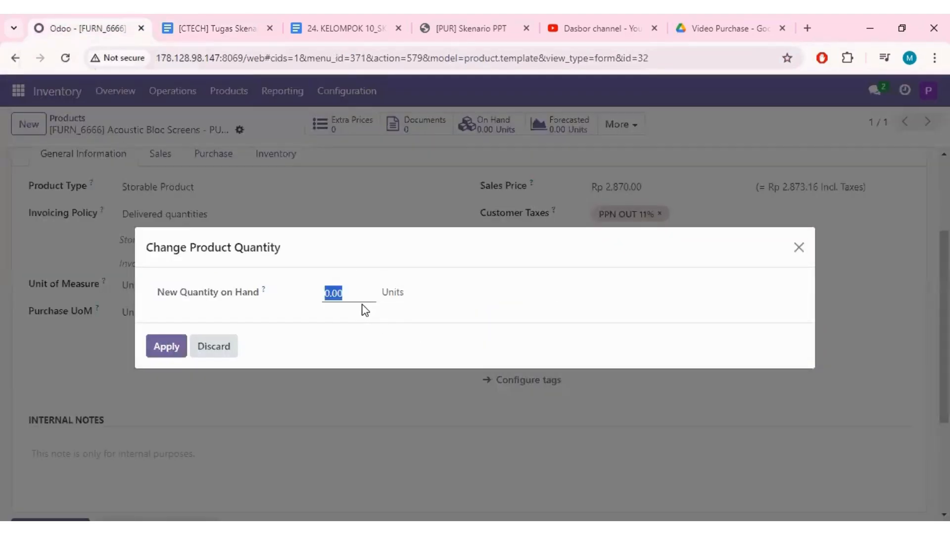
type("10")
left_click(166, 345)
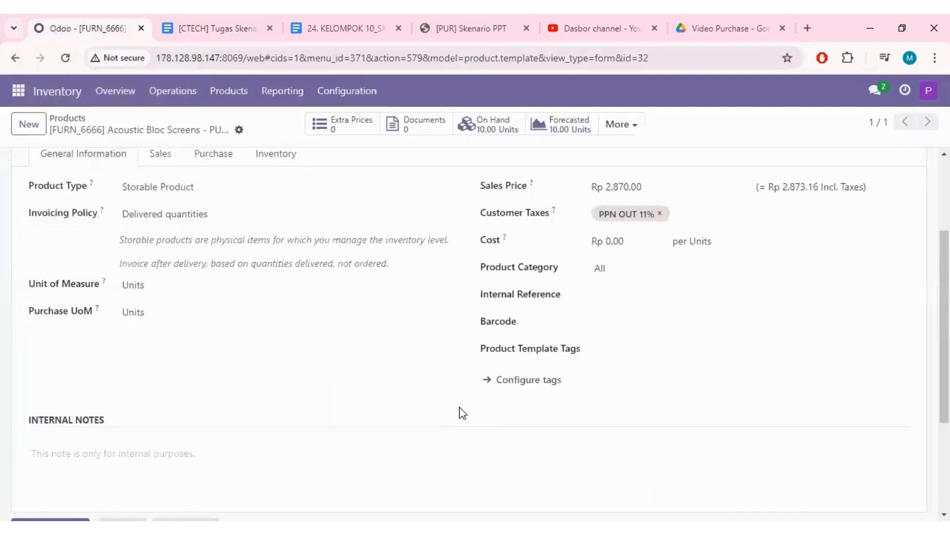
- Add a property to the "[FURN_6666] Acoustic Bloc Screens - PUR 10" product and save the record
left_click(239, 130)
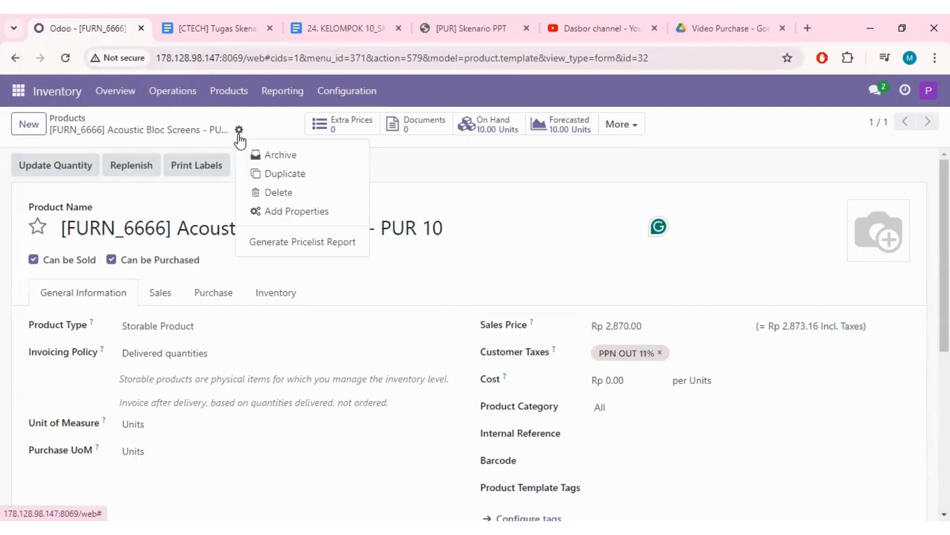
left_click(262, 211)
left_click(358, 200)
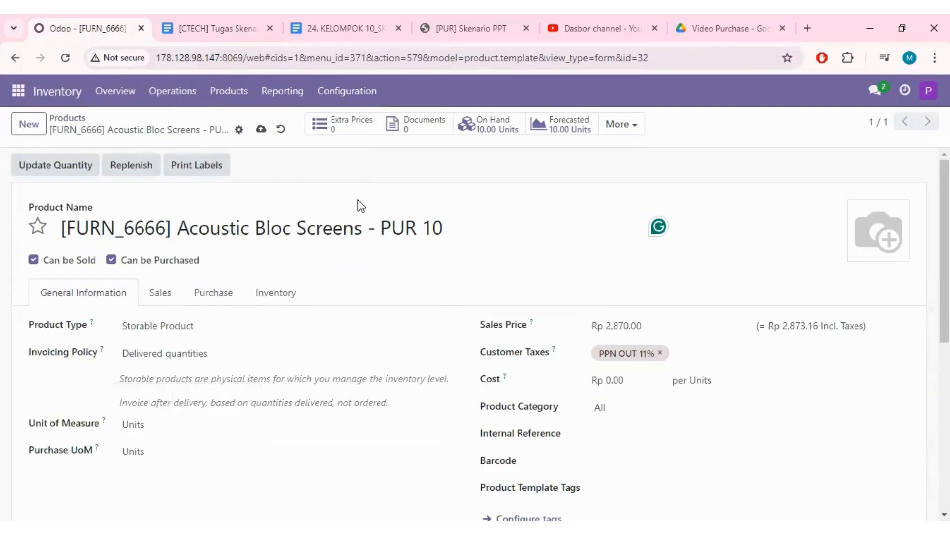
left_click(261, 130)
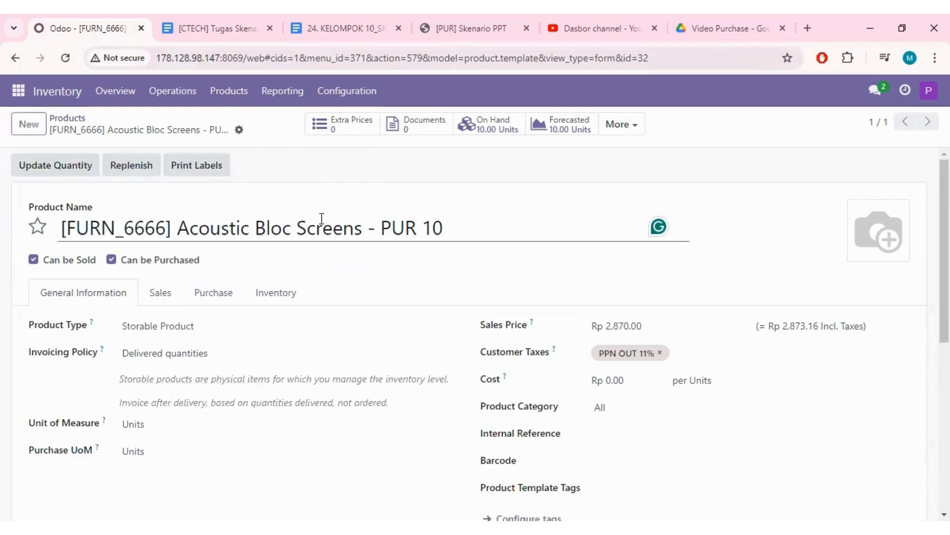
- Return to the product list, search for products matching "furn" and open the Acoustic Bloc Screens record
left_click(72, 121)
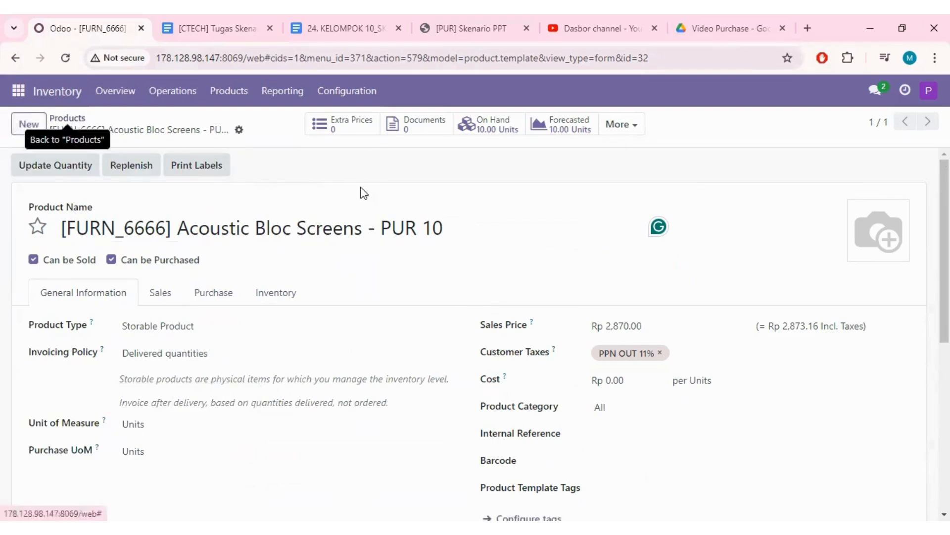
type("furn")
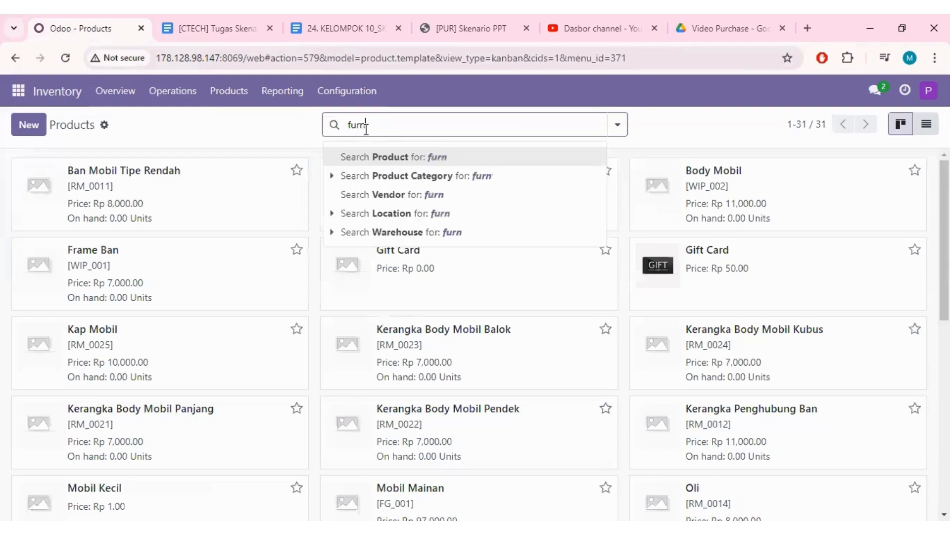
key("Return")
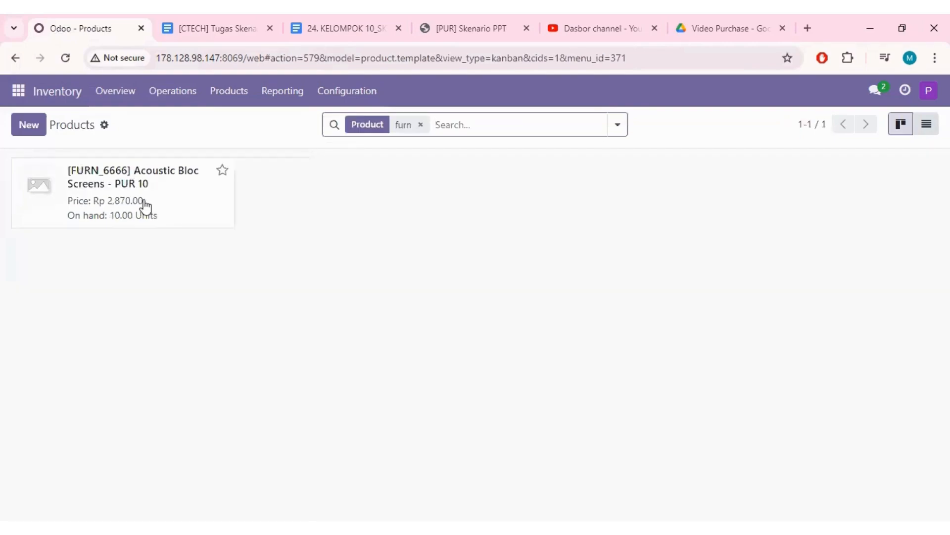
left_click(168, 180)
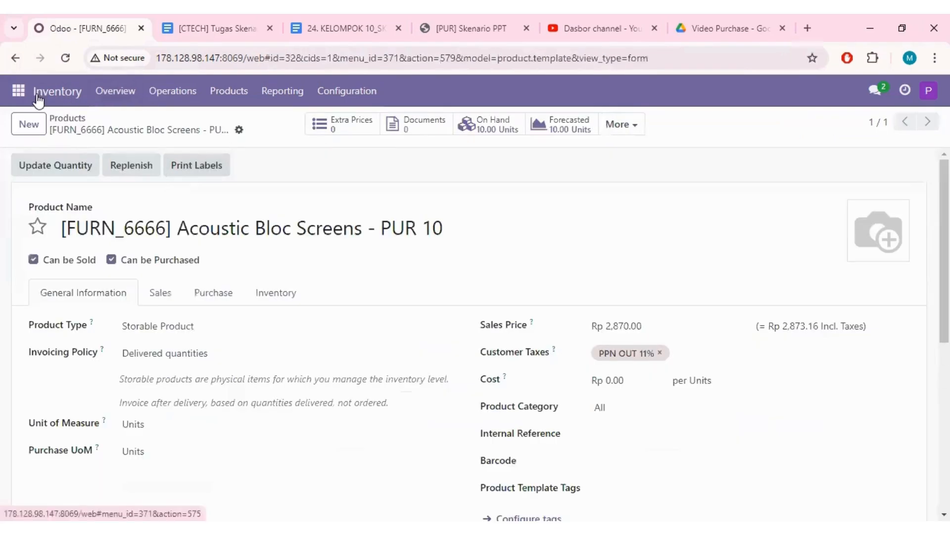
- Copy the second product's name from the scenario document and create a new product named "[FURN_7777] Office Chair - PUR 10"
left_click(213, 29)
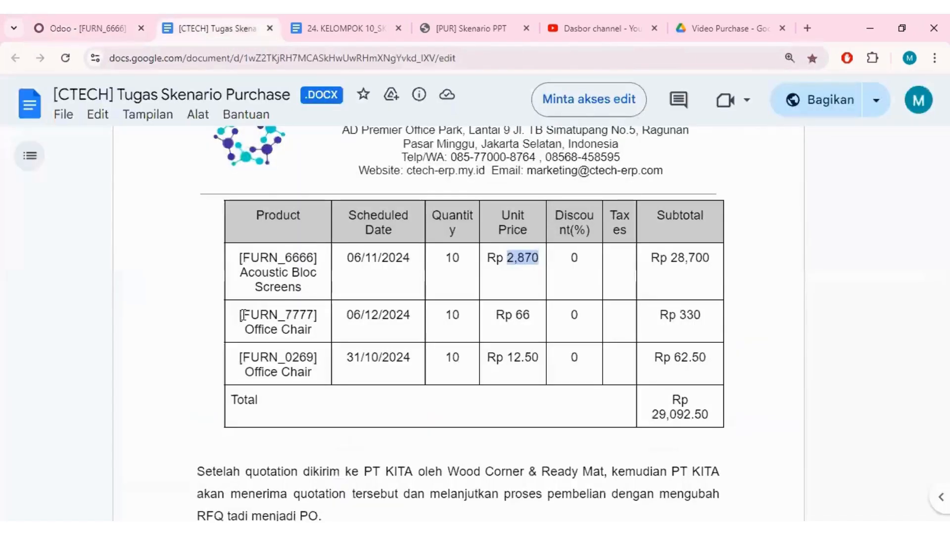
left_click_drag(242, 315, 318, 337)
key("ctrl+c")
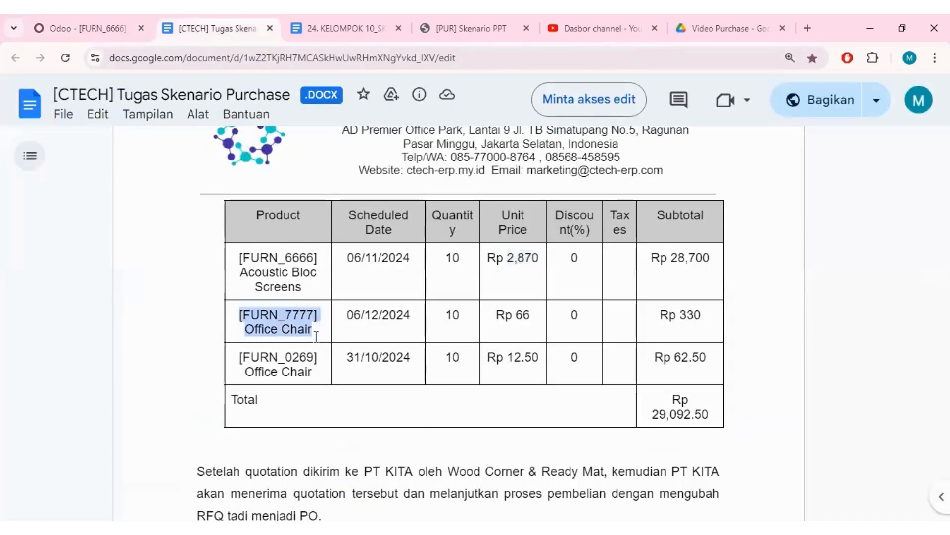
left_click(70, 28)
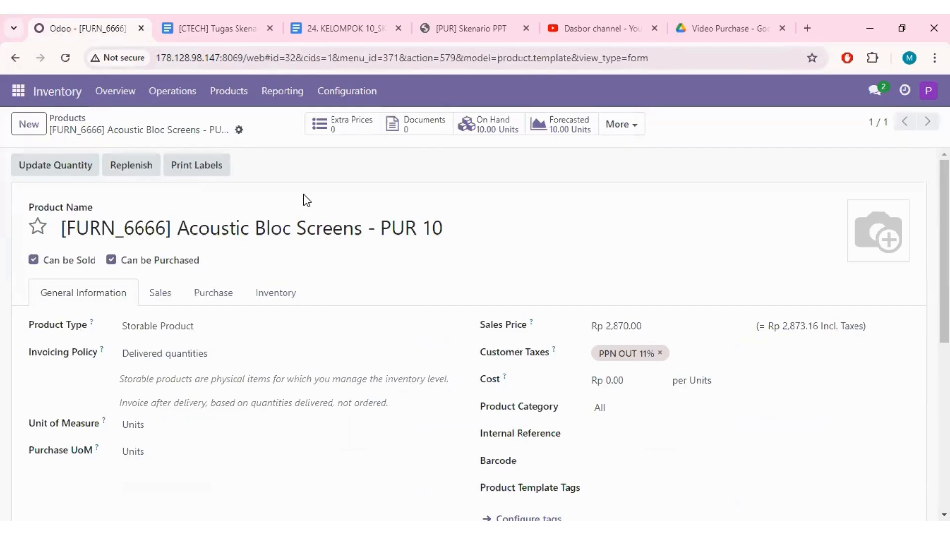
left_click(29, 124)
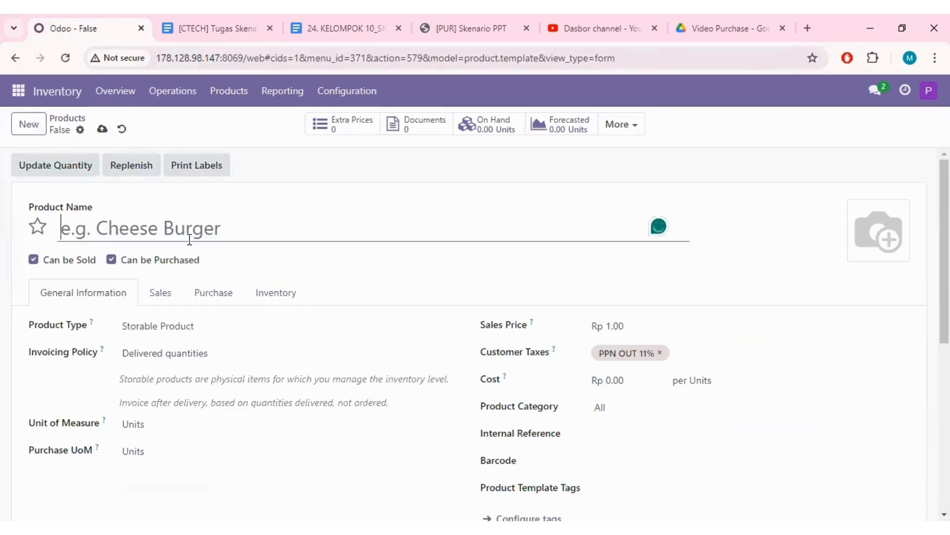
key("ctrl+v")
type("- PUR 10")
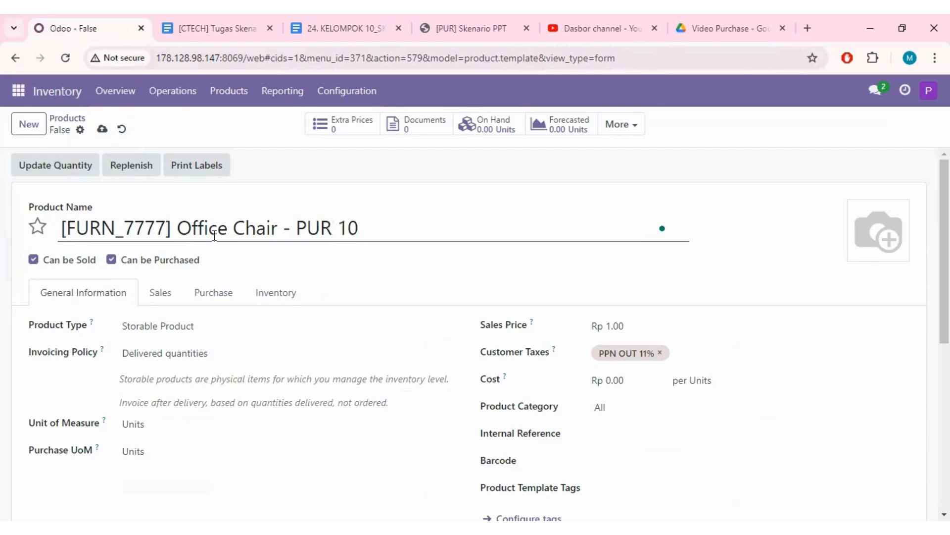
left_click(322, 167)
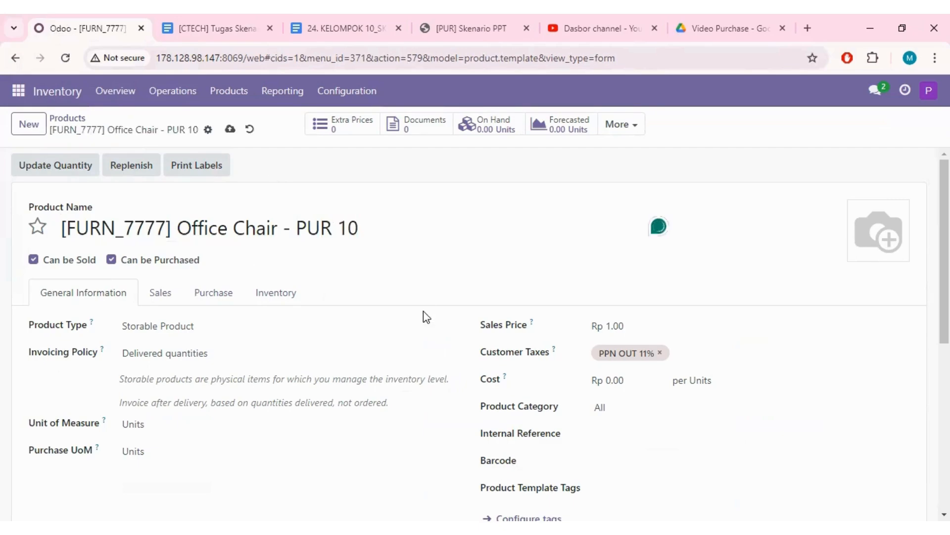
- Look up the [FURN_7777] Office Chair unit price in the scenario document and set the product's sales price to 66
scroll(163, 321, "down", 1)
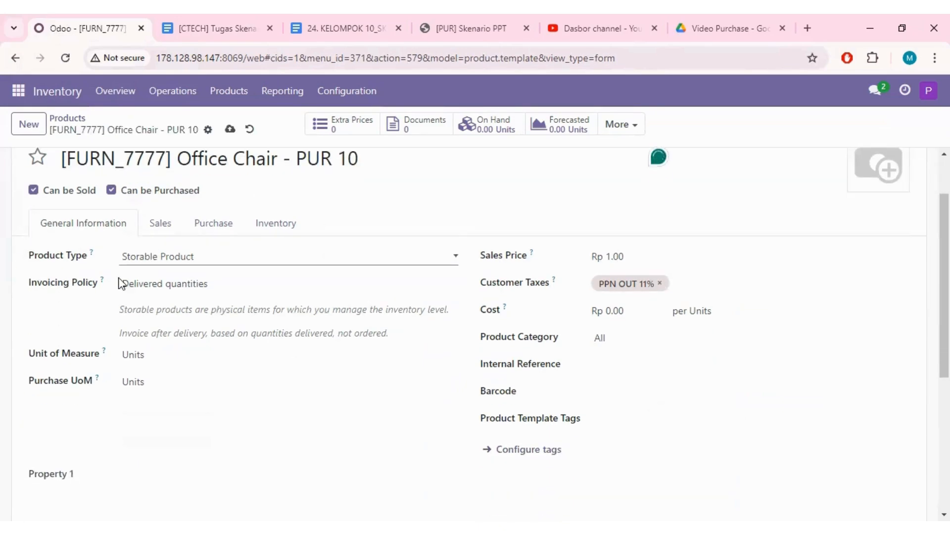
left_click(603, 250)
left_click(208, 28)
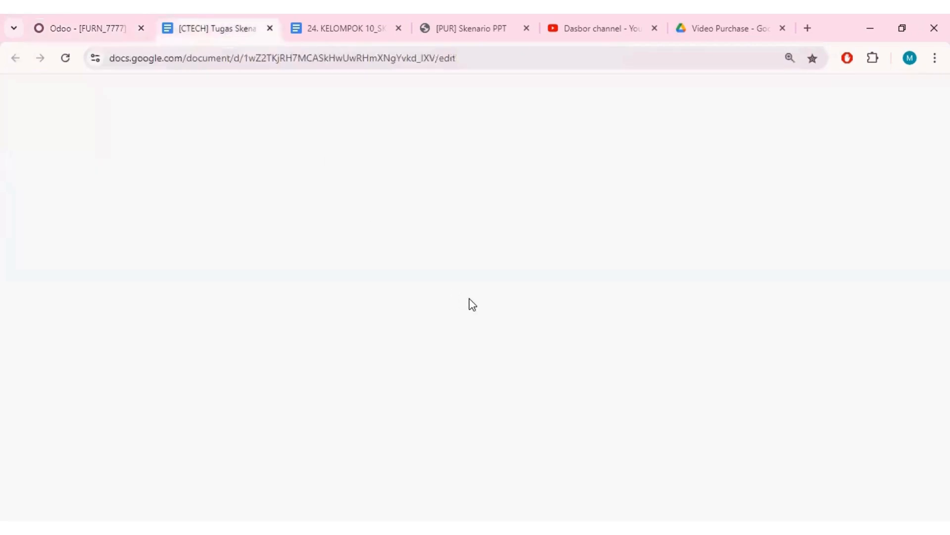
left_click(528, 311)
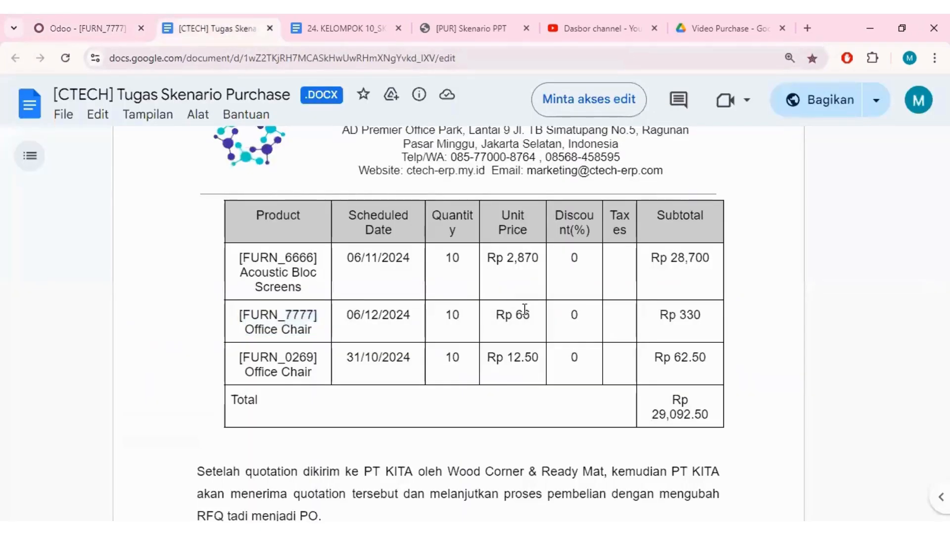
left_click(85, 29)
type("66")
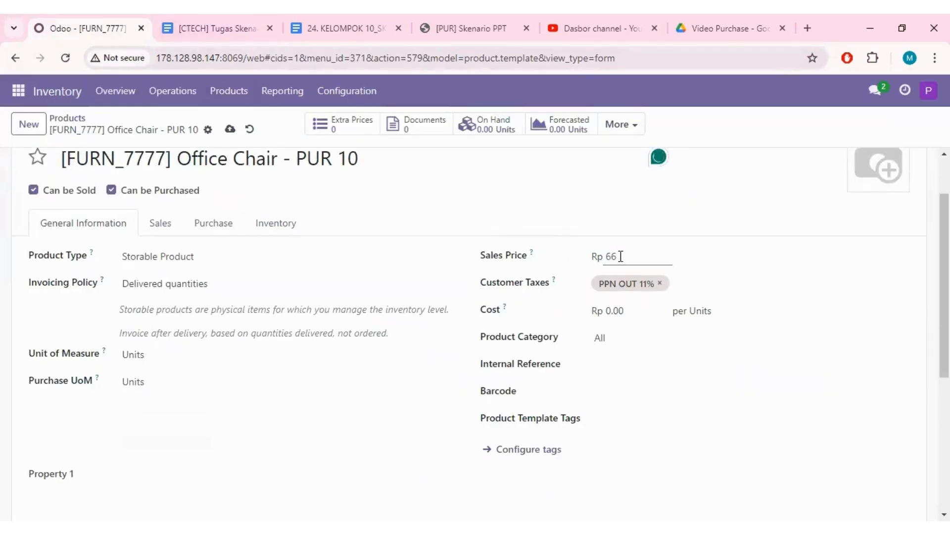
- Check the [FURN_7777] Office Chair quantity in the scenario document and set its on-hand quantity to 10 units
left_click(221, 24)
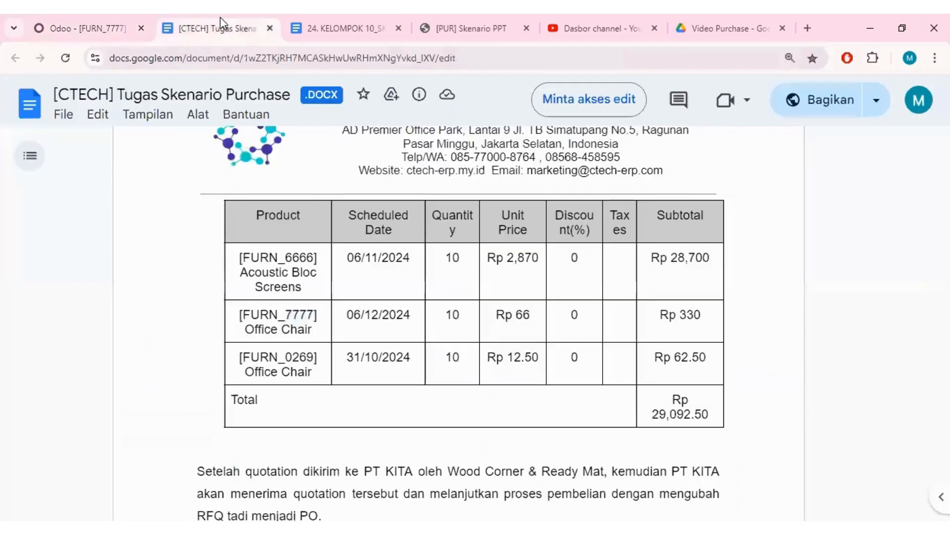
left_click(89, 26)
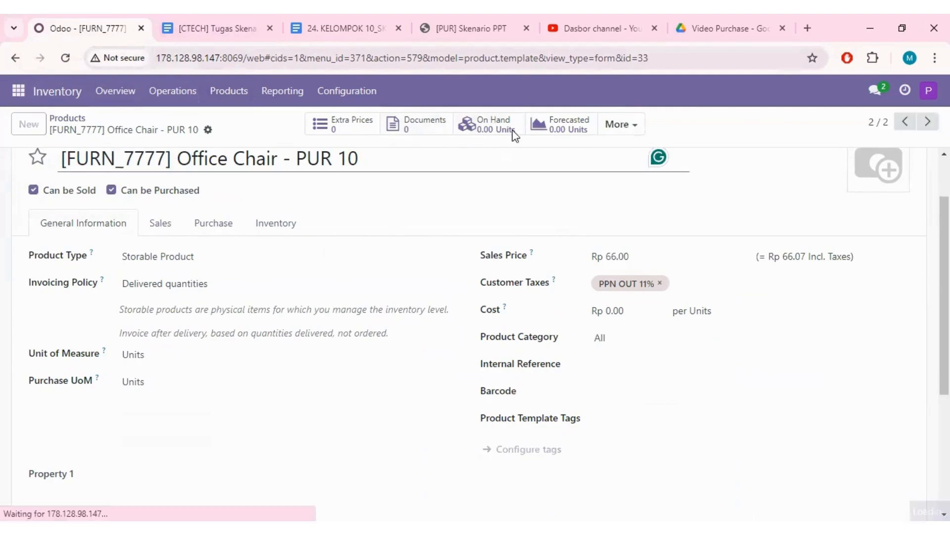
type("10")
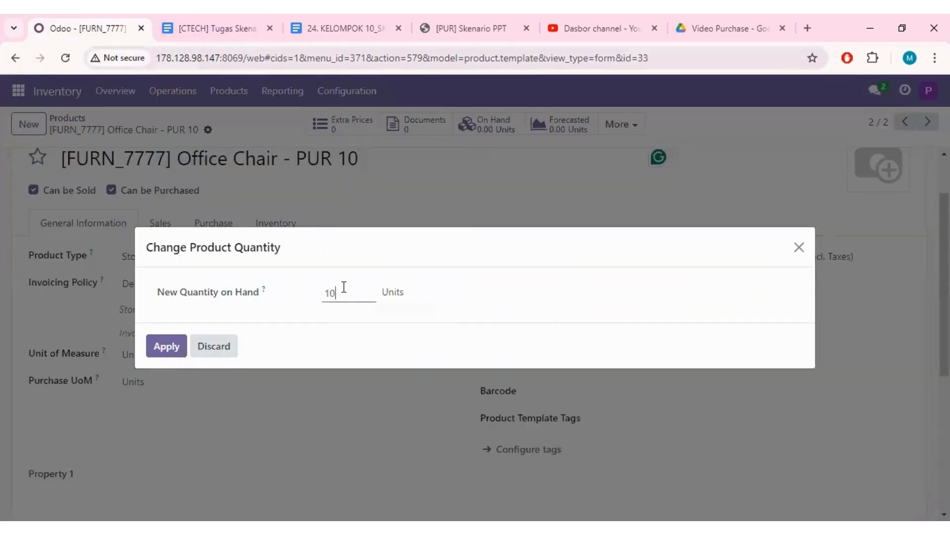
left_click(164, 347)
scroll(405, 402, "down", 4)
scroll(405, 402, "up", 4)
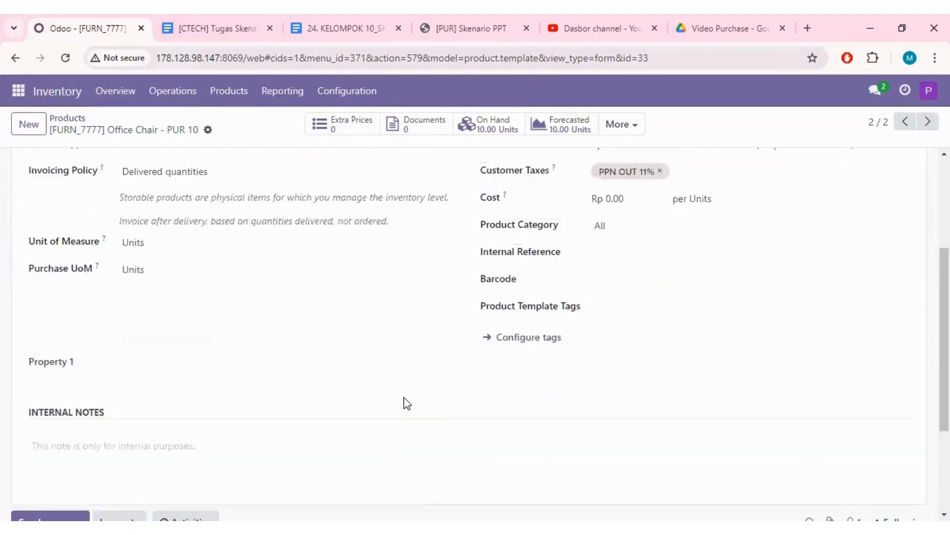
scroll(190, 260, "up", 2)
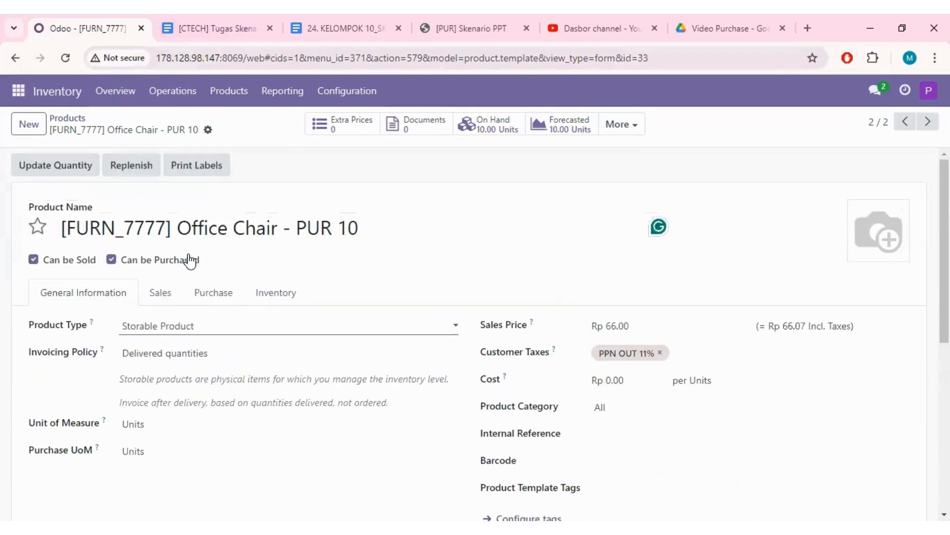
- Add a property to the "[FURN_7777] Office Chair - PUR 10" product record
left_click(208, 130)
left_click(249, 212)
left_click(251, 130)
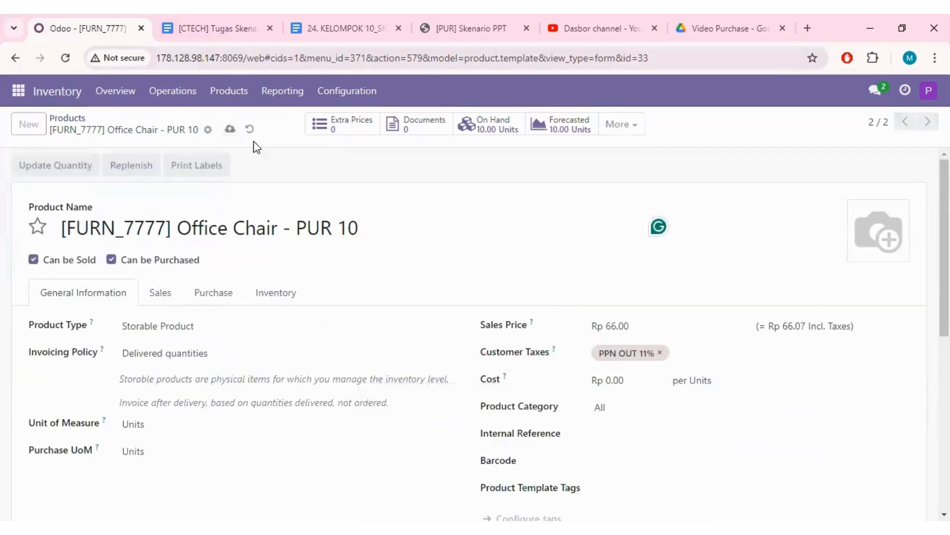
- Start a new product and name it "[FURN_0269] Office Chair - PUR 10" using the third product's name copied from the scenario document
left_click(29, 124)
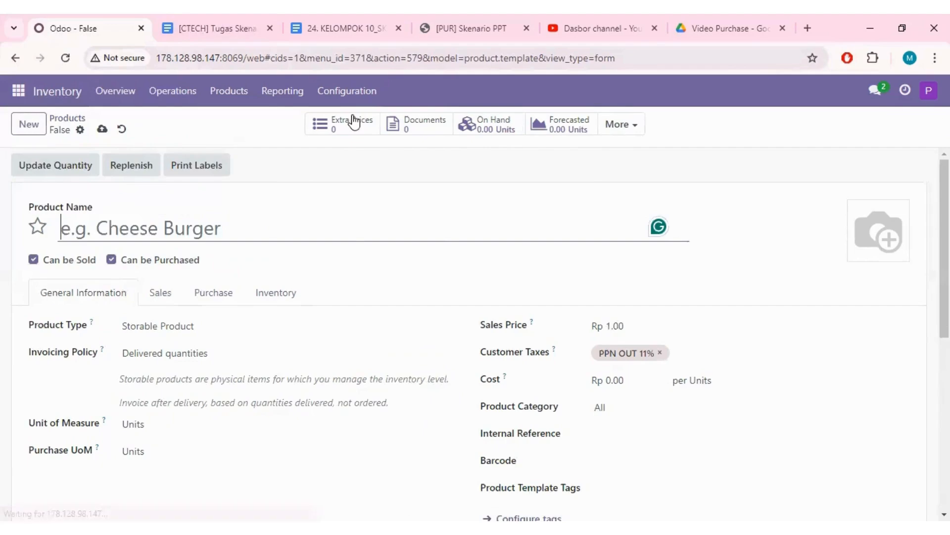
left_click(218, 29)
left_click_drag(242, 356, 311, 372)
key("ctrl+c")
left_click(253, 364)
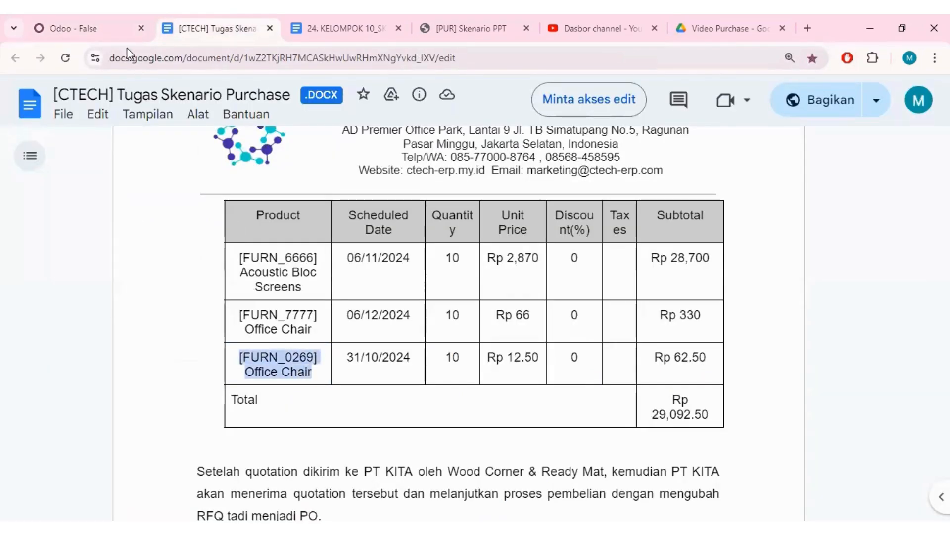
left_click(99, 28)
key("ctrl+v")
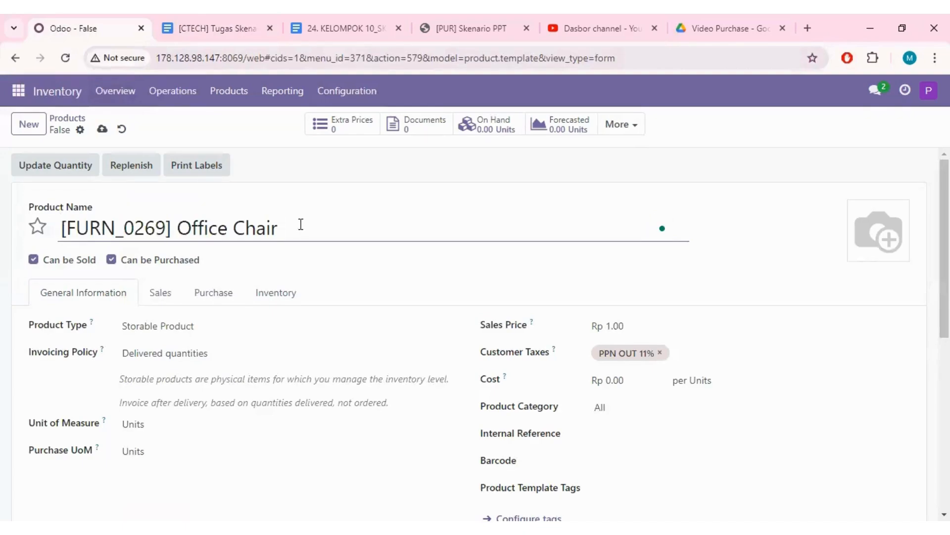
type("- PUR 10")
- Copy the [FURN_0269] Office Chair unit price from the scenario document and set the product's sales price to 12.50
left_click(218, 23)
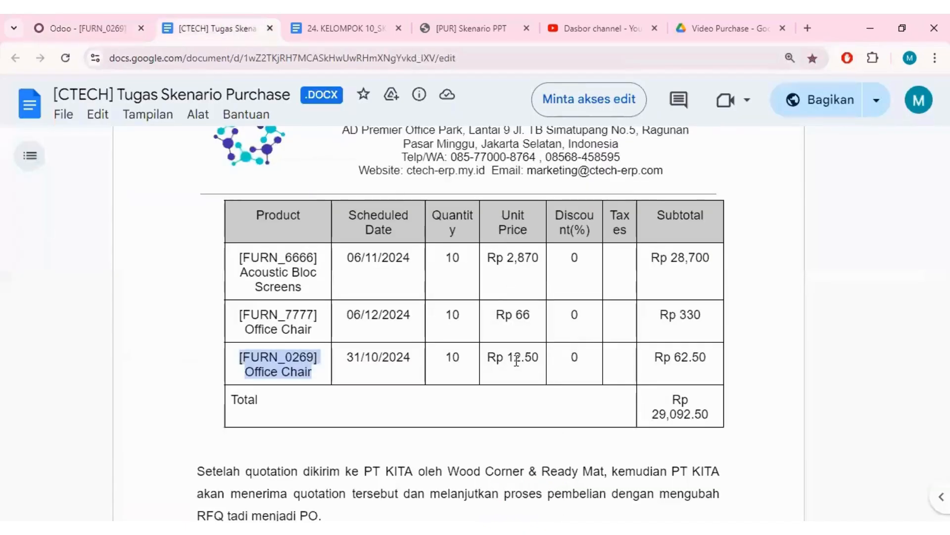
left_click_drag(507, 358, 536, 359)
key("ctrl+c")
left_click(84, 28)
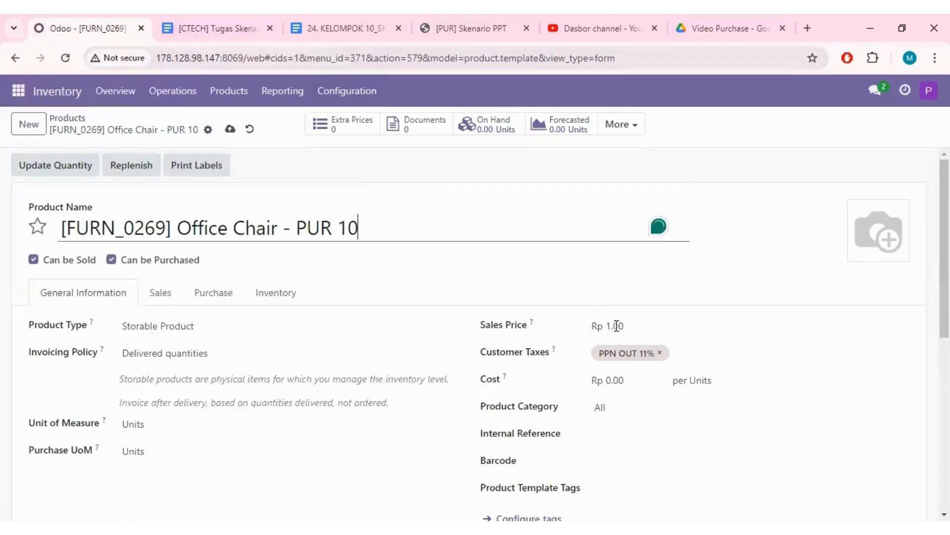
double_click(625, 326)
key("ctrl+v")
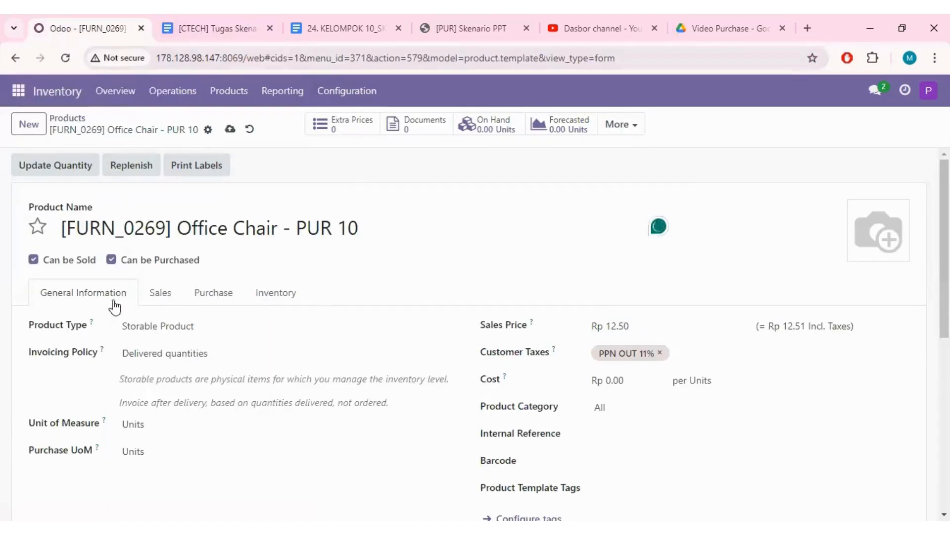
scroll(147, 367, "down", 1)
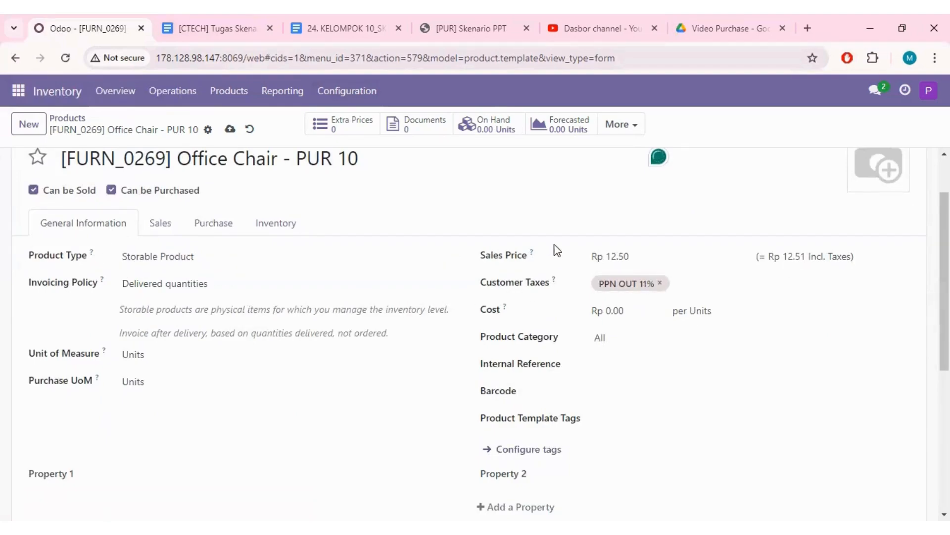
- Check the [FURN_0269] Office Chair quantity in the scenario document and set its on-hand quantity to 10 units
left_click(189, 27)
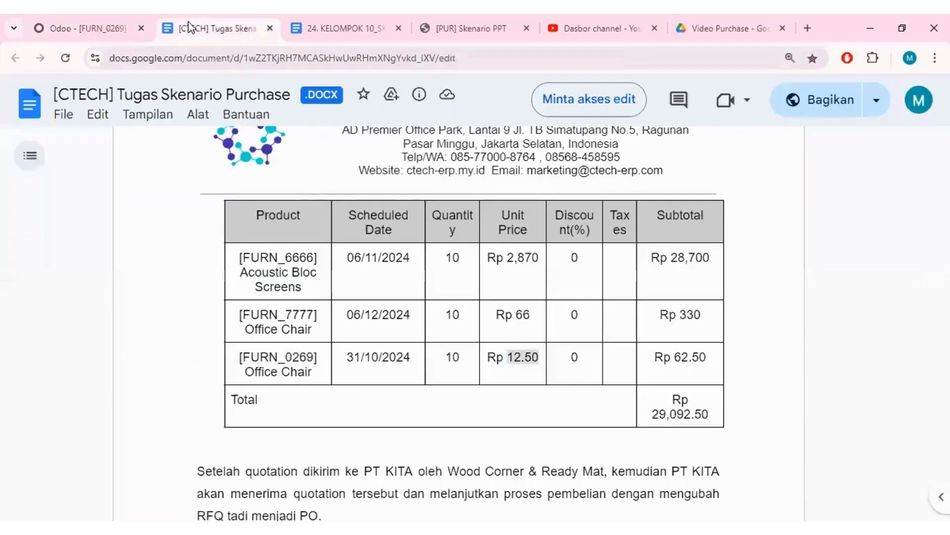
left_click(90, 28)
left_click(497, 128)
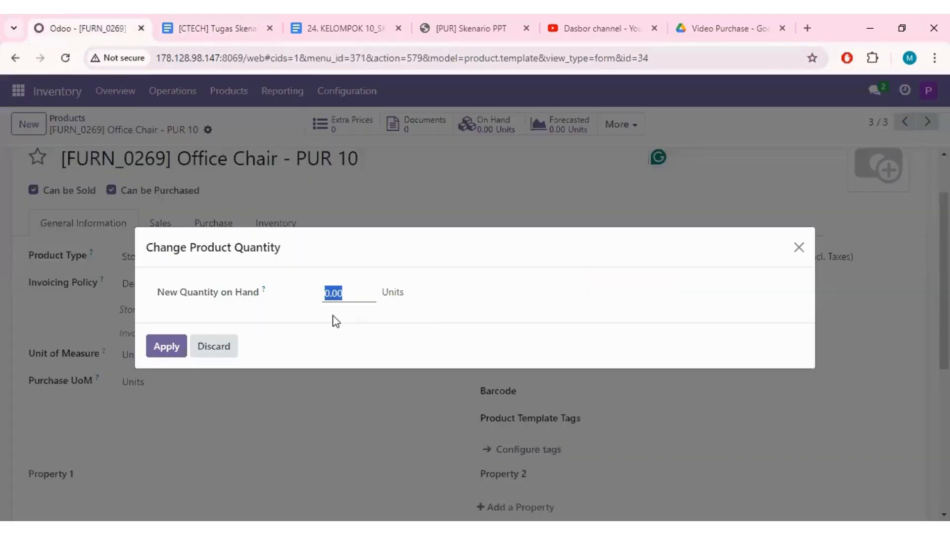
type("10")
left_click(165, 345)
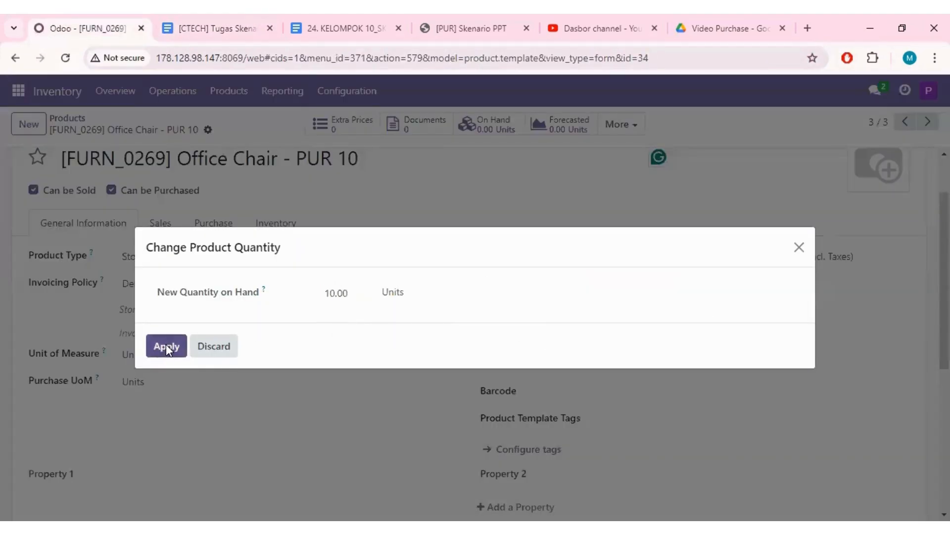
scroll(317, 401, "down", 4)
scroll(311, 394, "up", 5)
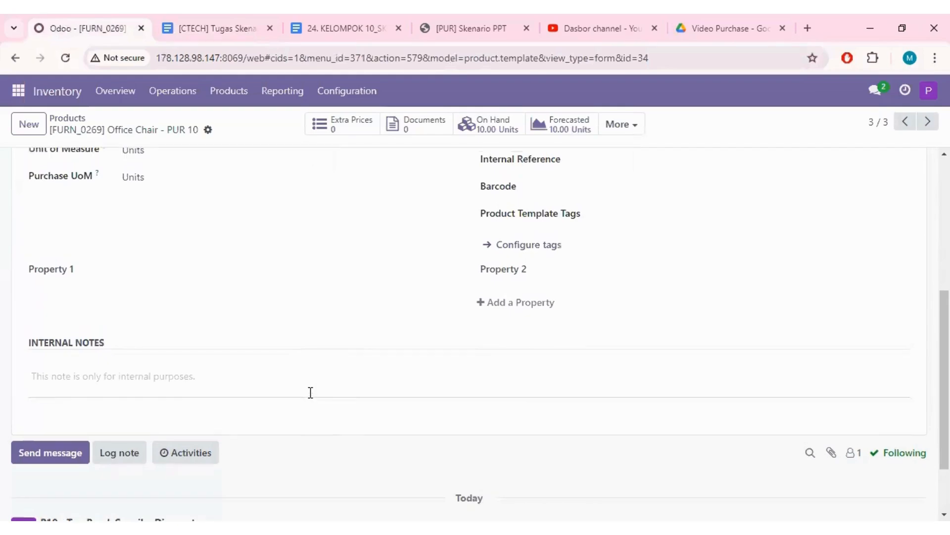
- Add a property to the "[FURN_0269] Office Chair - PUR 10" product record and return to the product list
left_click(206, 131)
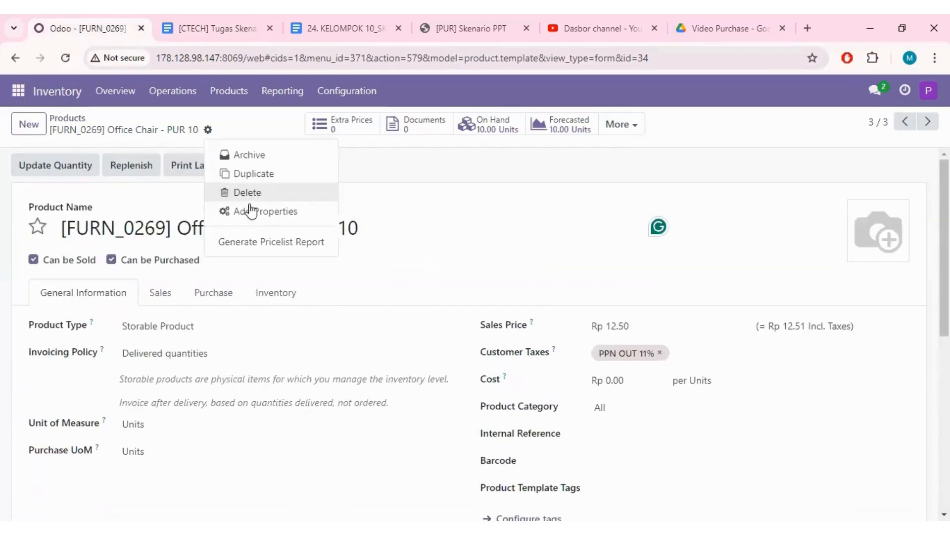
left_click(251, 211)
left_click(229, 129)
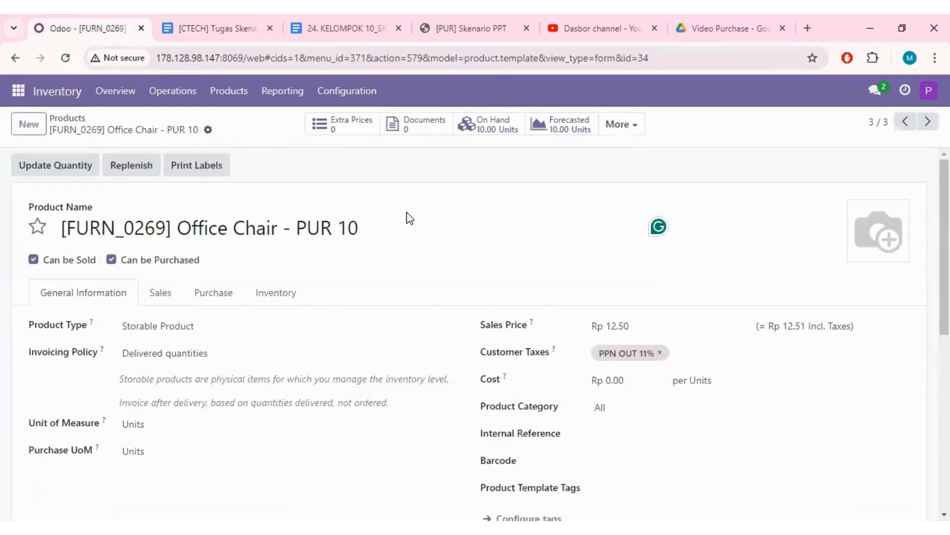
left_click(71, 125)
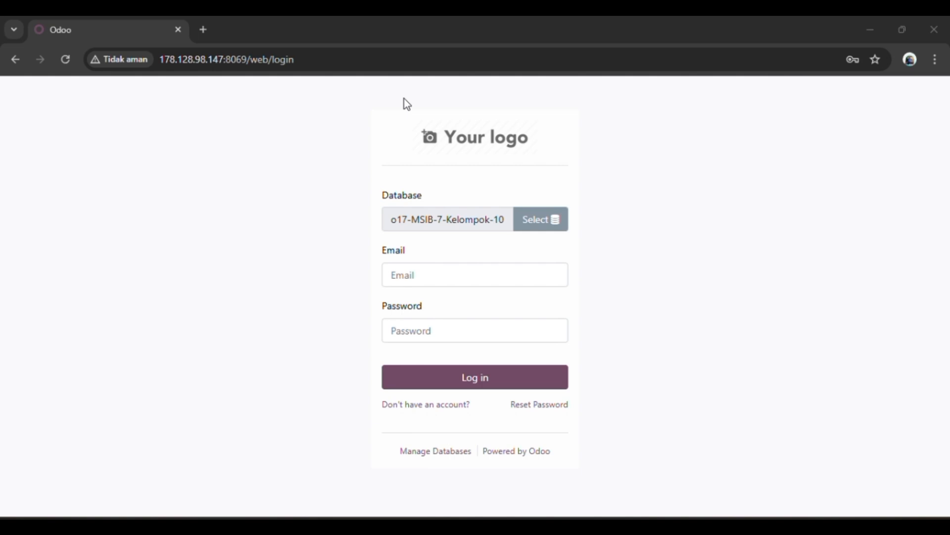
- Log in to the o17-MSIB-7-Kelompok-10 database with the purchase user's login name and account password
left_click(428, 275)
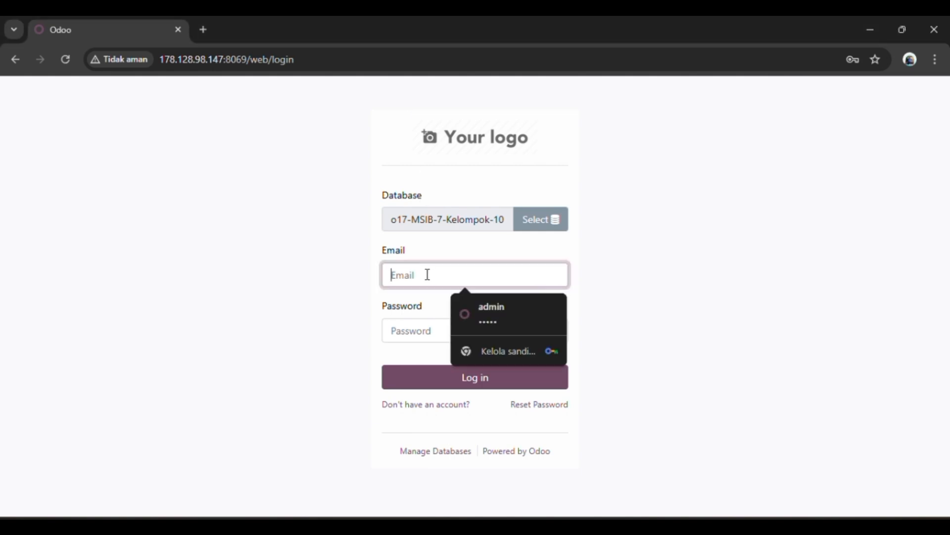
type("eriana")
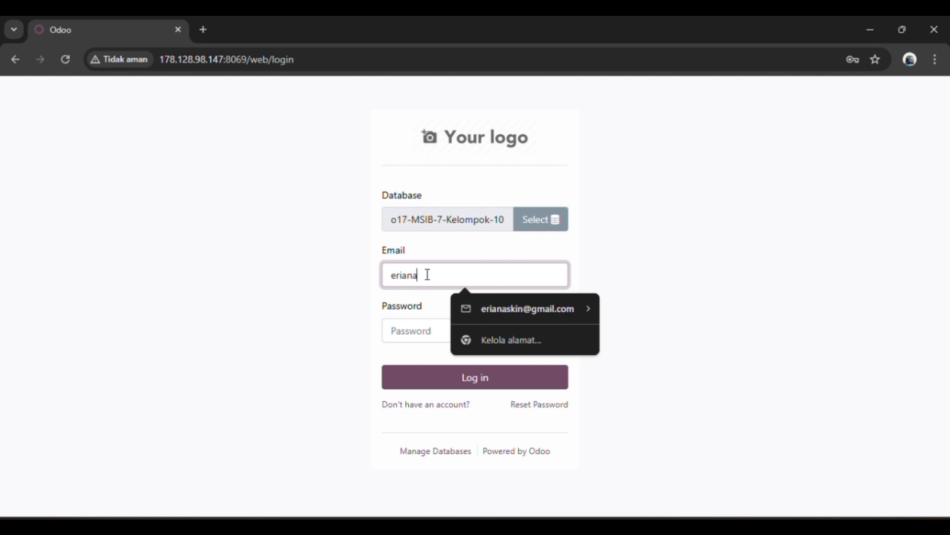
left_click(424, 331)
type("******")
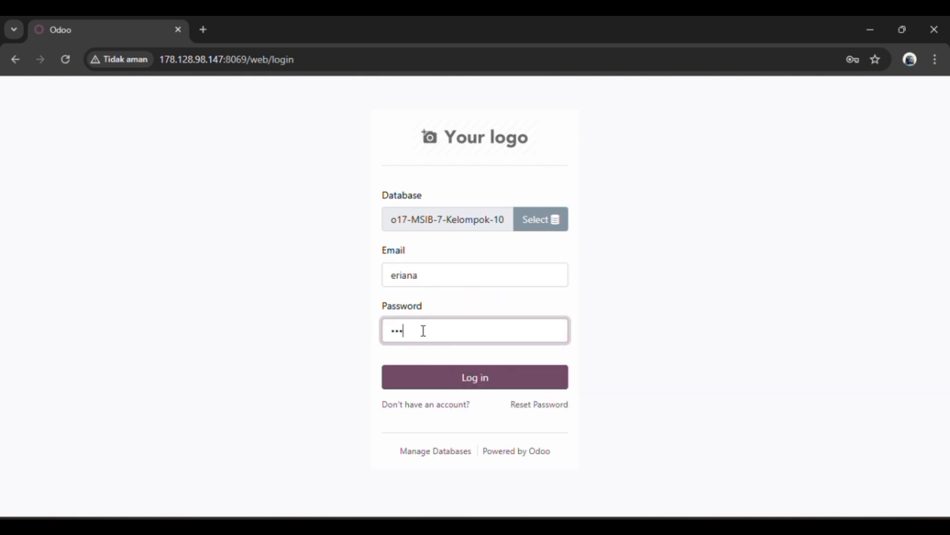
left_click(451, 378)
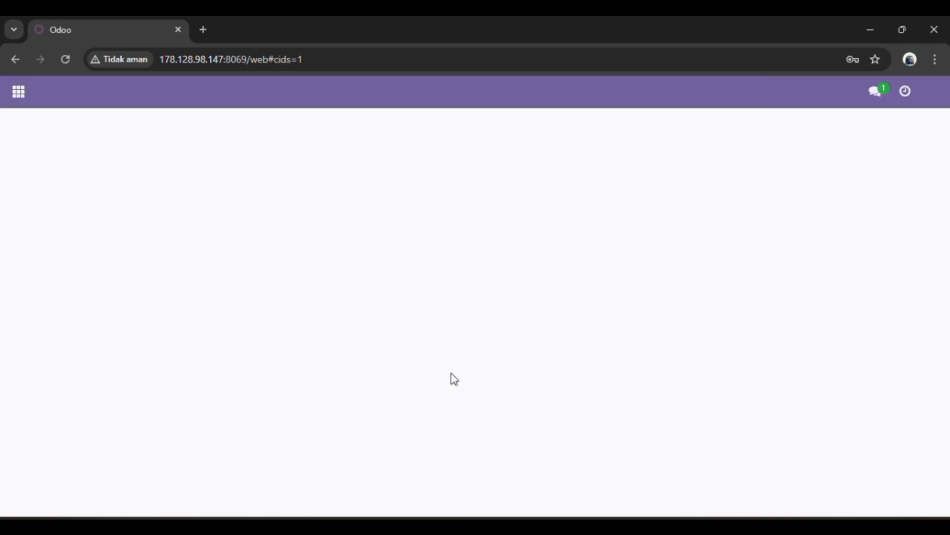
- Go to the Purchase app and show its list of vendors
left_click(18, 93)
left_click(68, 209)
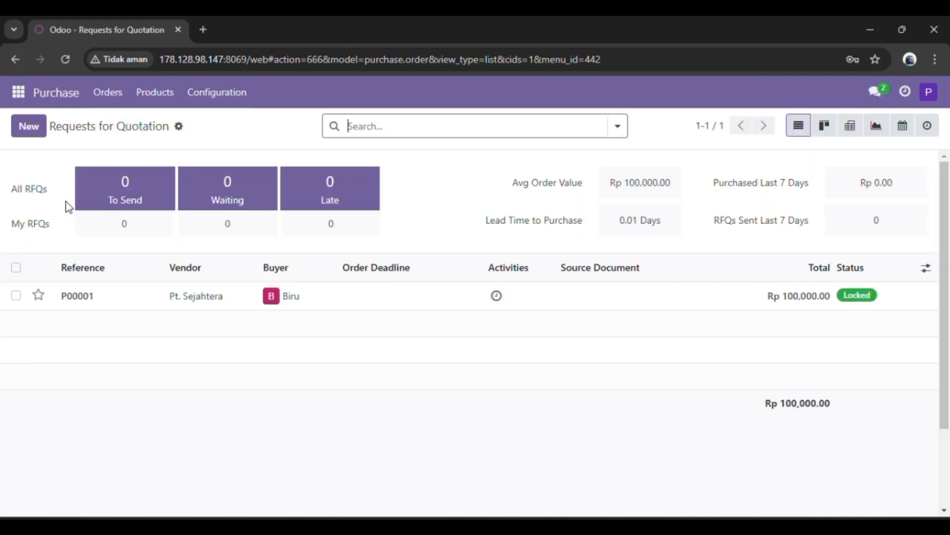
left_click(113, 100)
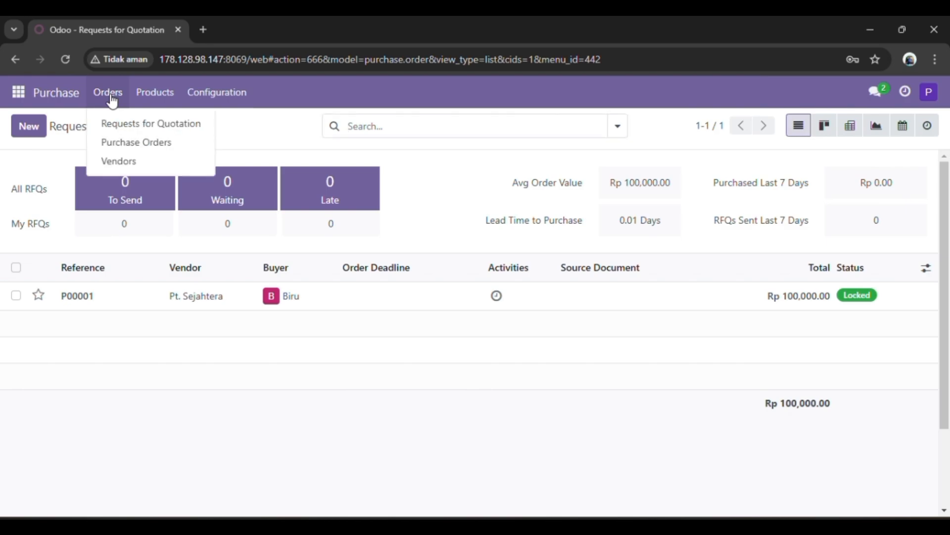
left_click(147, 173)
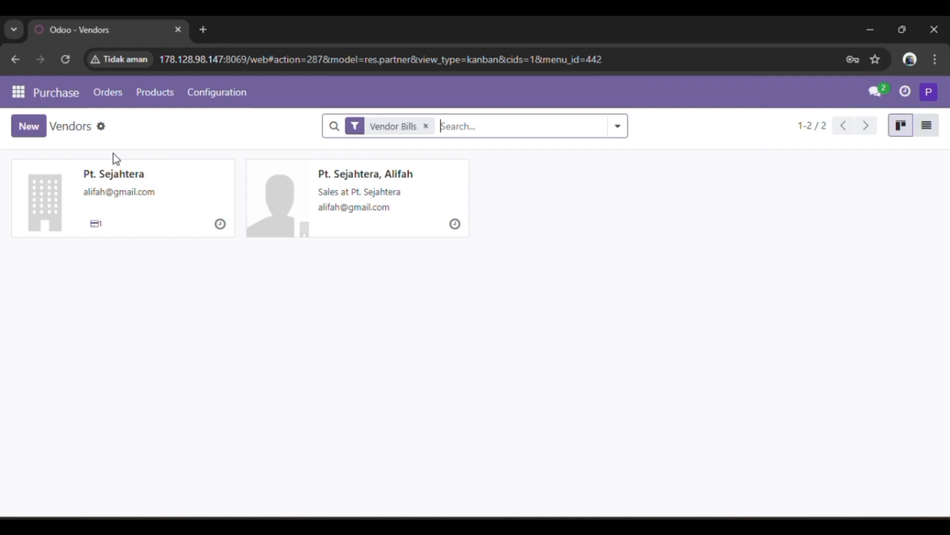
- Start a new company vendor and name it "Wood Corner & Ready Mat"
left_click(29, 127)
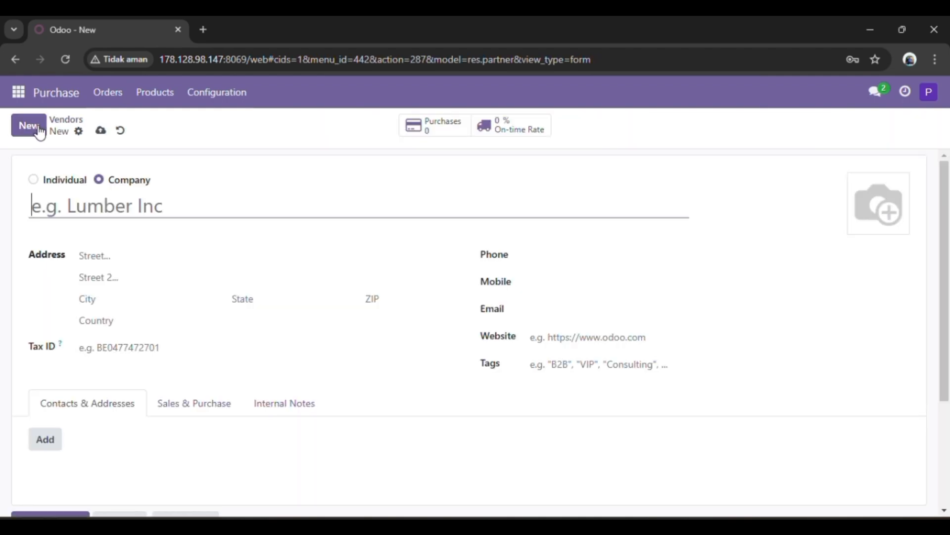
type("W")
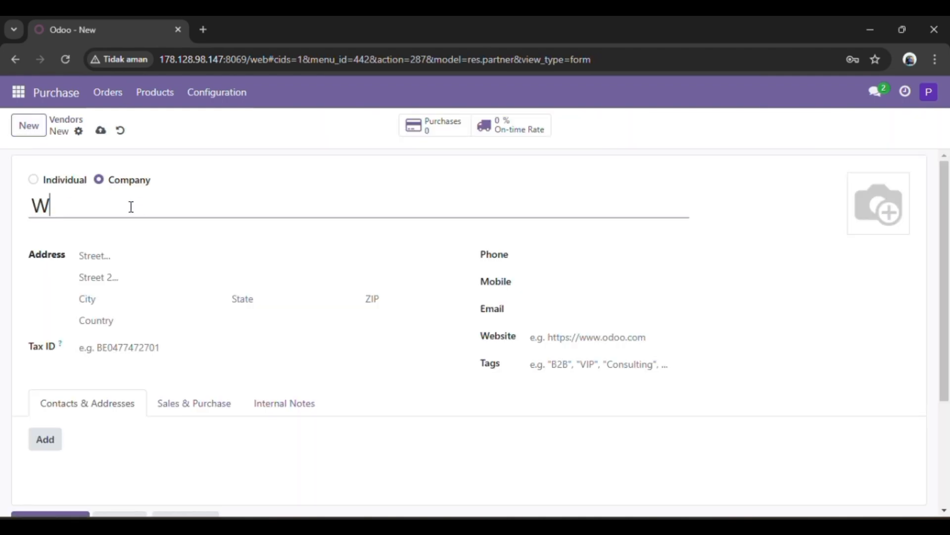
type("ood C")
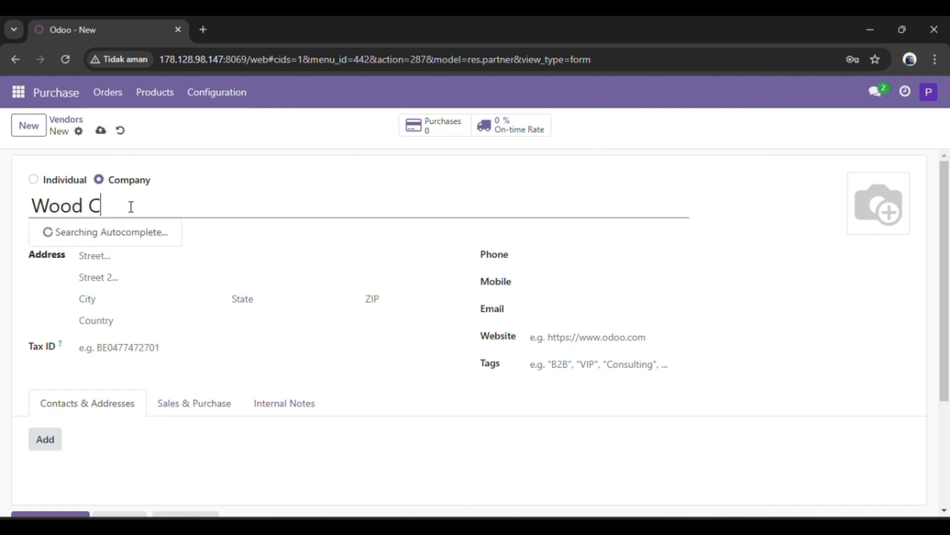
type("oRN")
key("BackSpace")
key("BackSpace")
type("rner ")
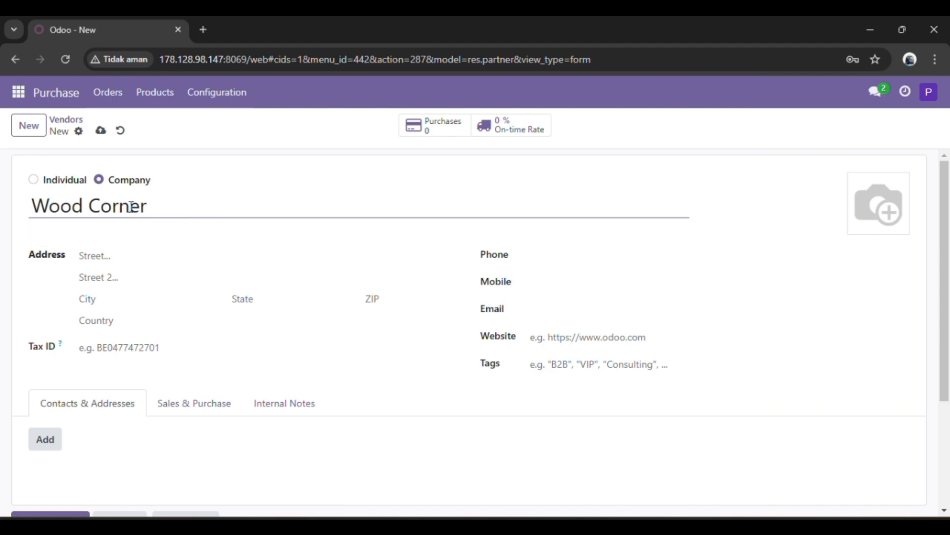
type("& R")
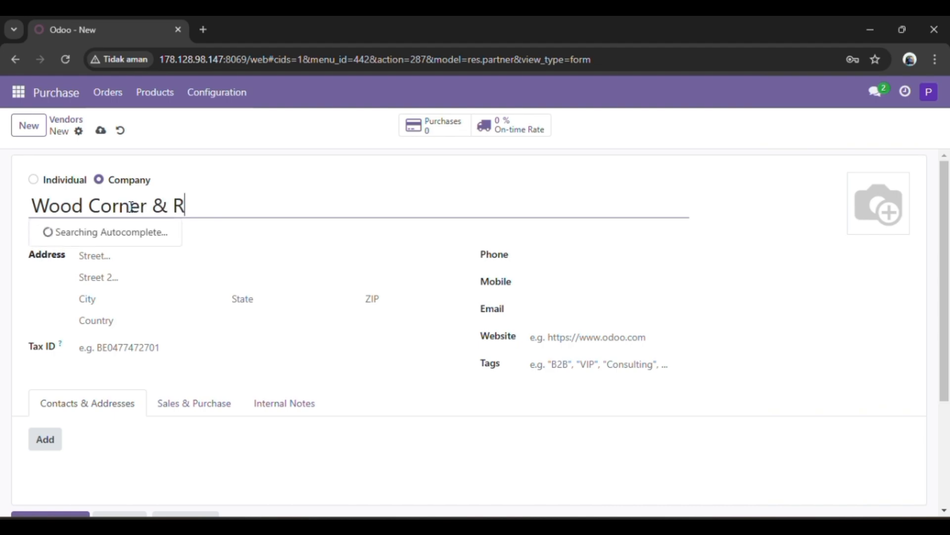
type("eady Mat")
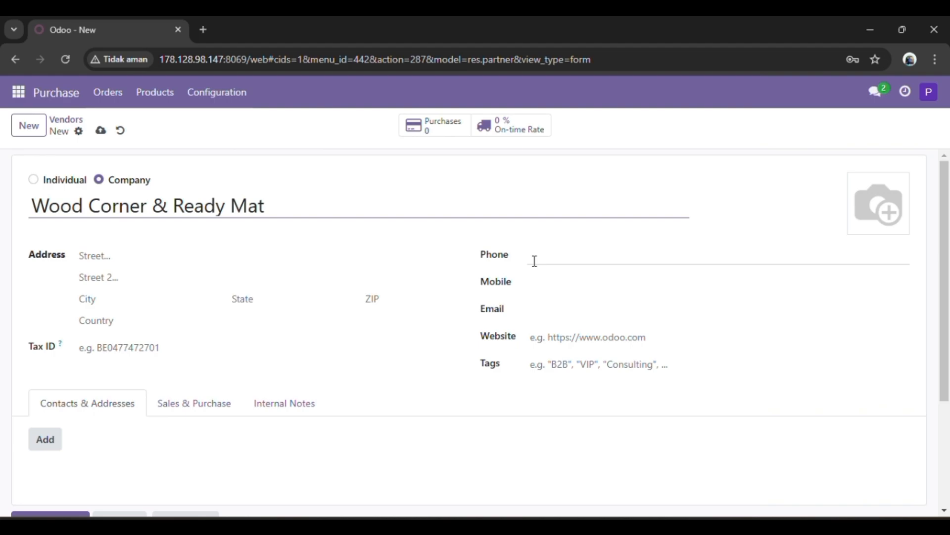
- Enter the street address of the Wood Corner & Ready Mat vendor
left_click(212, 250)
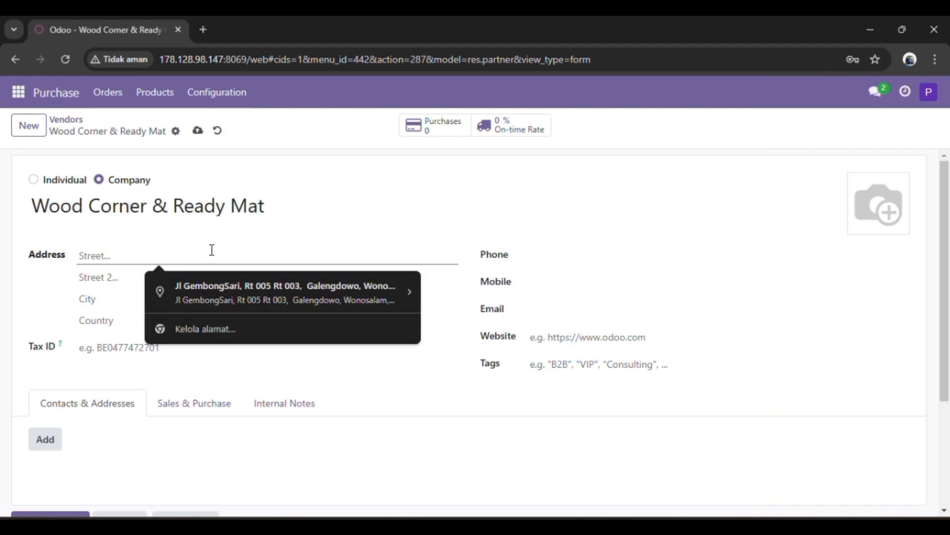
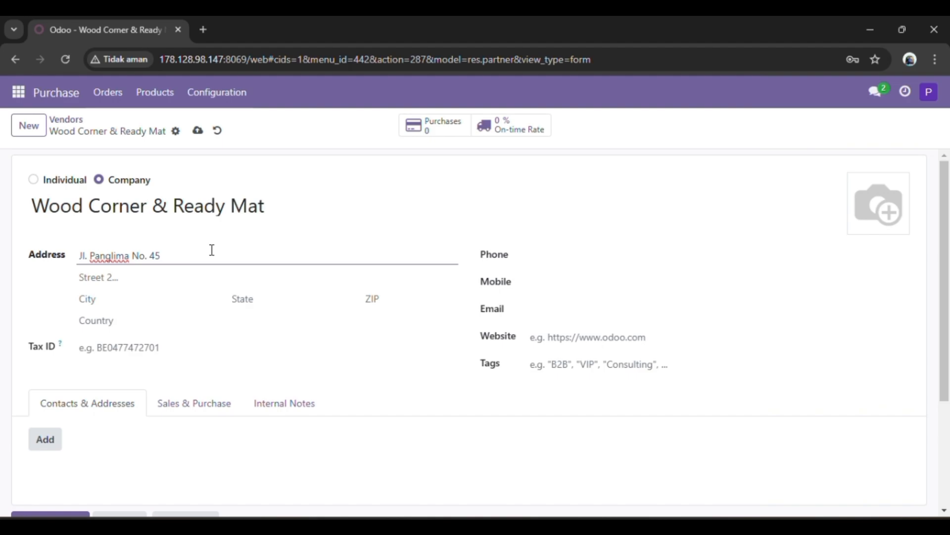
- Fill in the vendor's e-mail address and save the Wood Corner & Ready Mat record
left_click(548, 308)
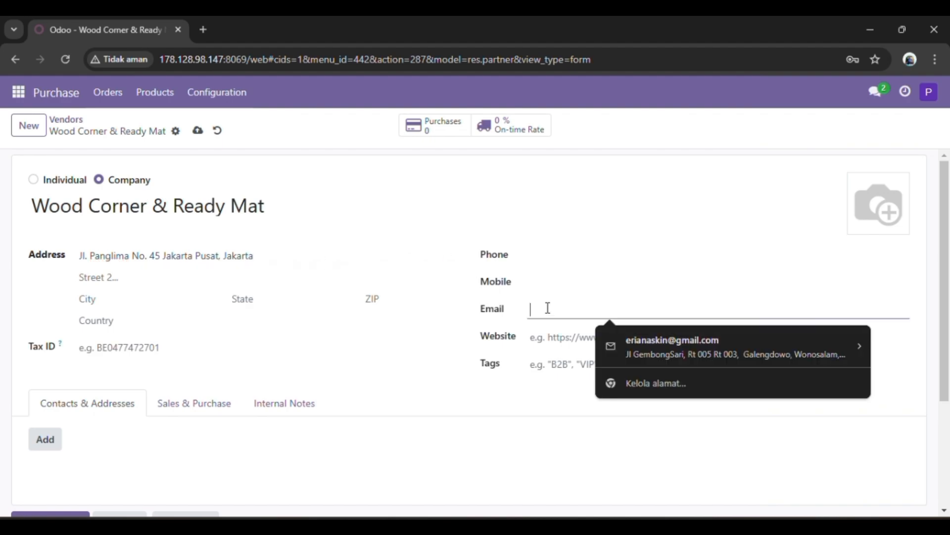
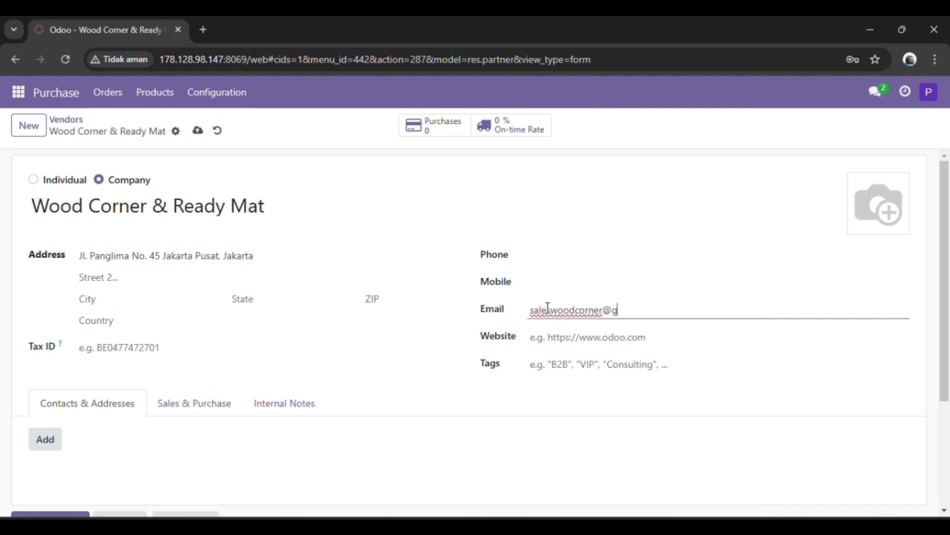
scroll(472, 426, "down", 2)
scroll(472, 426, "up", 2)
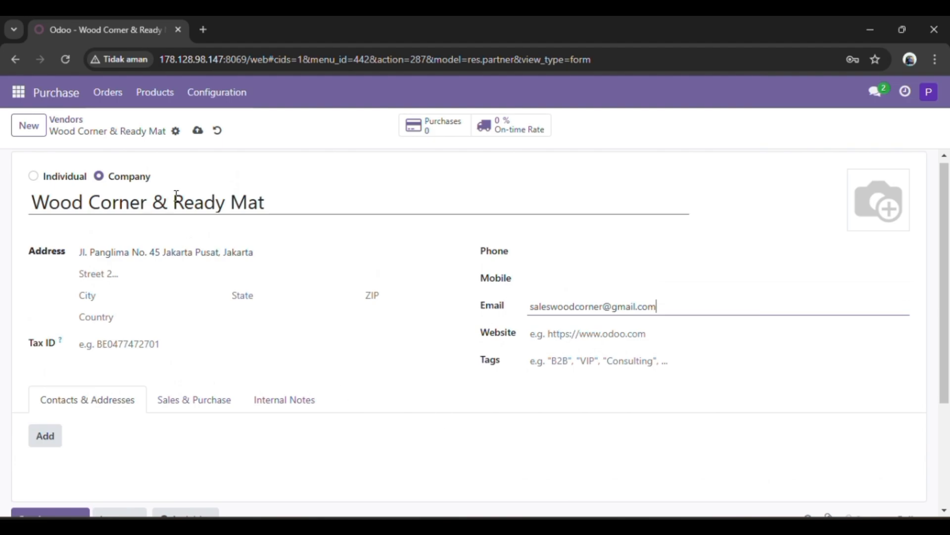
left_click(198, 130)
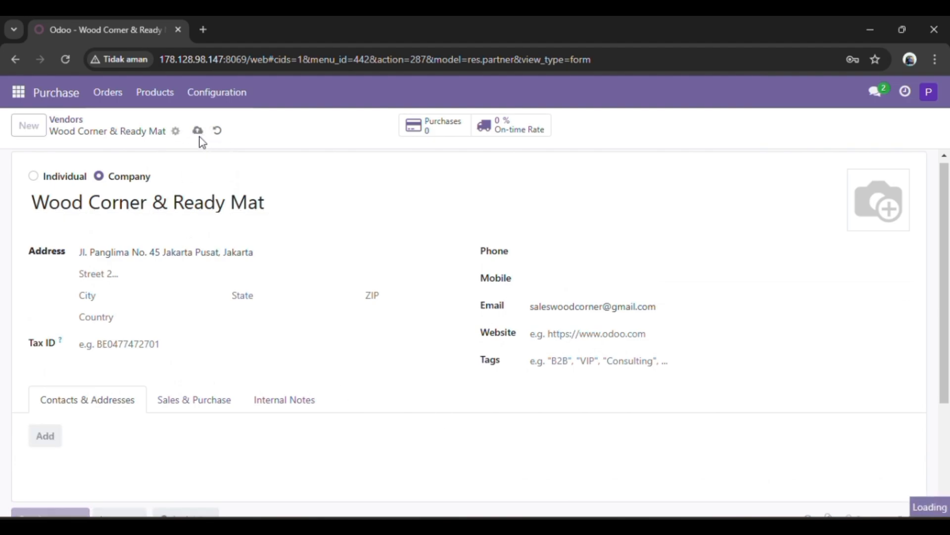
- Add an Other Address contact to the Wood Corner & Ready Mat vendor and return to the vendor list
left_click(46, 443)
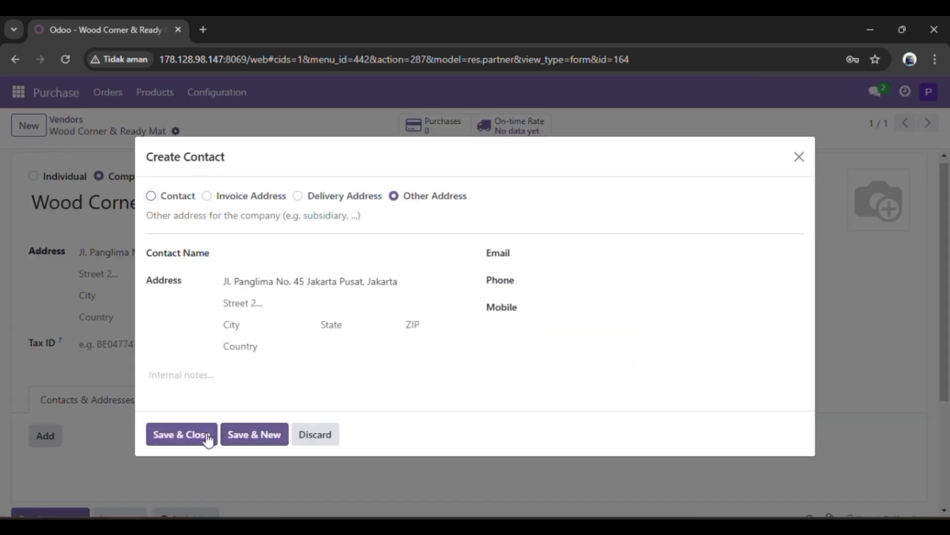
left_click(201, 435)
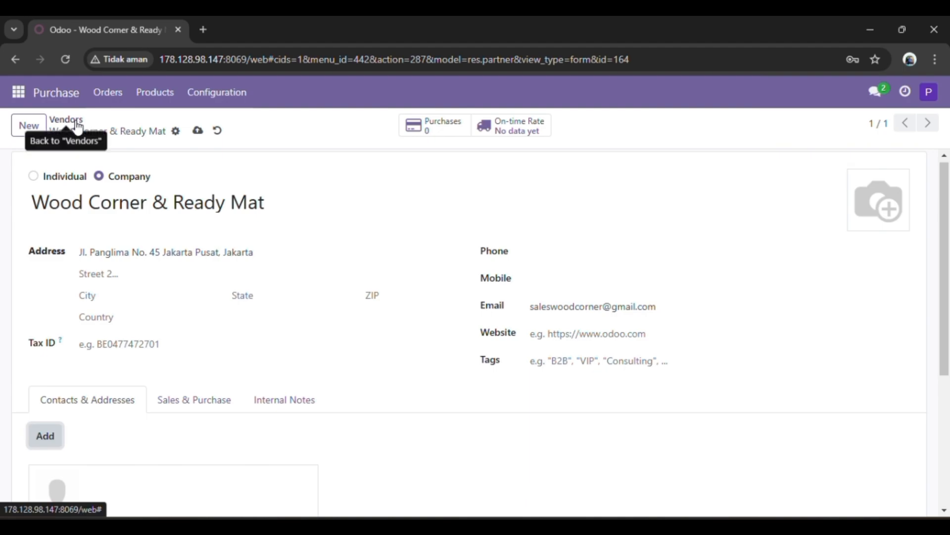
left_click(81, 123)
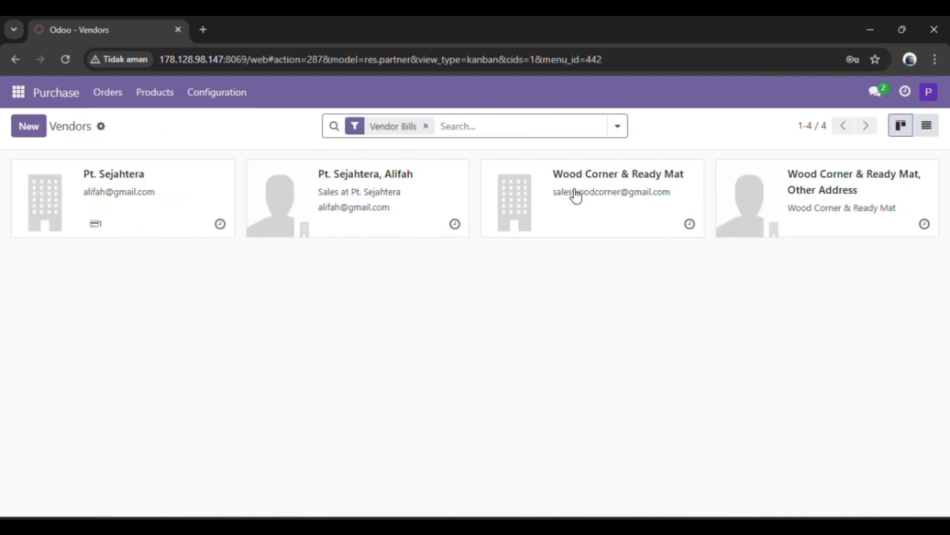
- Start a new vendor pricelist and set its vendor to Wood Corner & Ready Mat
left_click(230, 106)
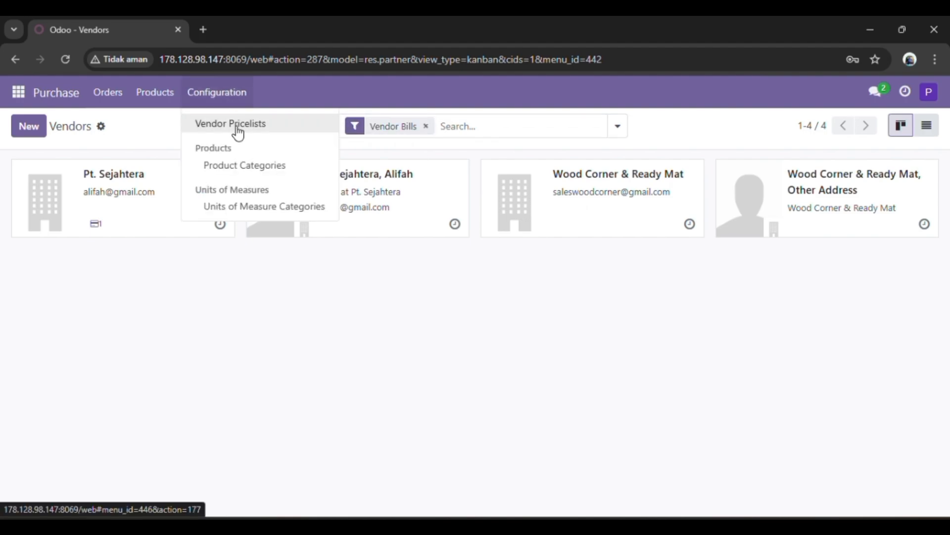
left_click(238, 133)
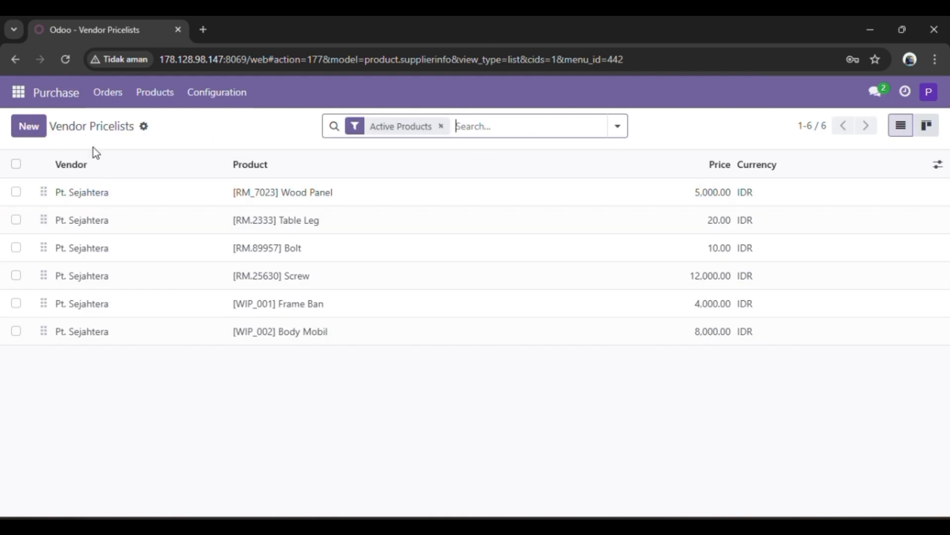
left_click(39, 131)
left_click(36, 127)
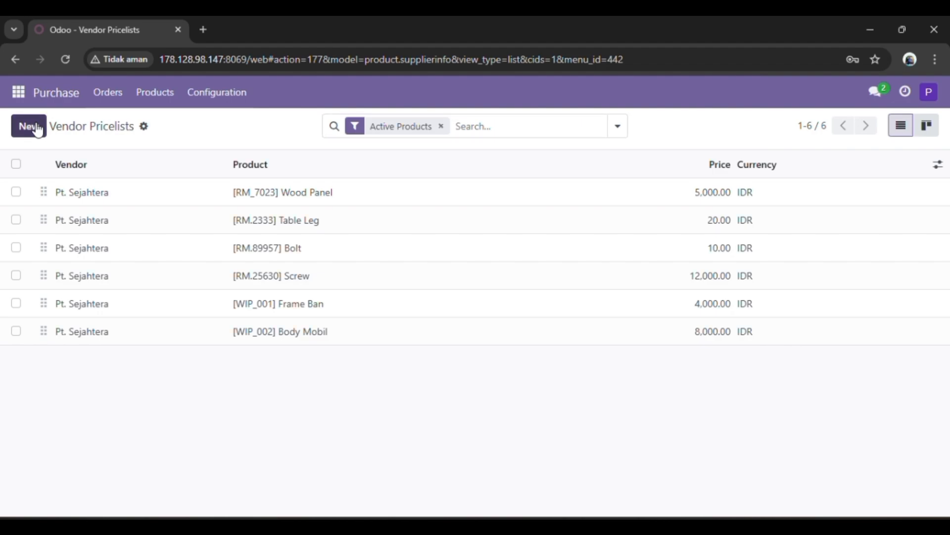
left_click(199, 228)
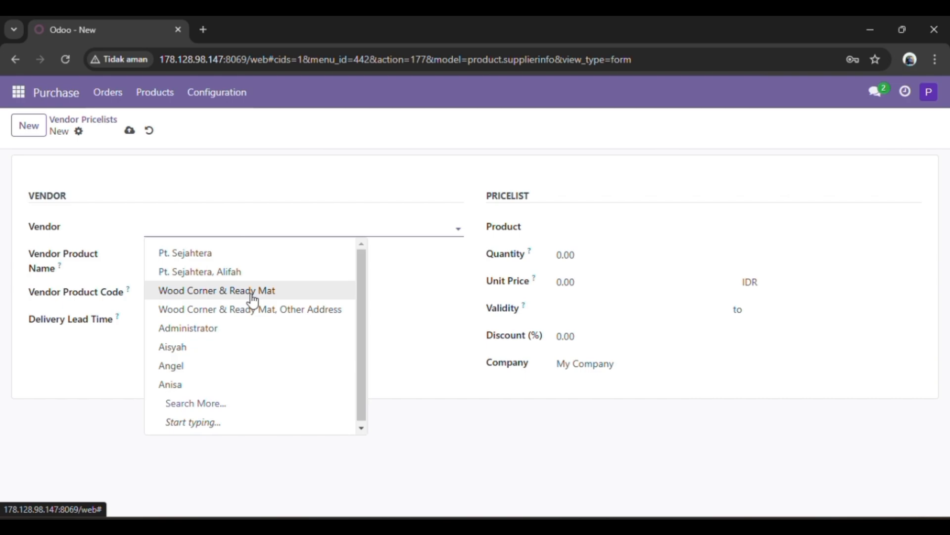
left_click(253, 297)
- Choose [FURN_6666] Acoustic Bloc Screens - PUR 10 as the product of the vendor pricelist
left_click(613, 227)
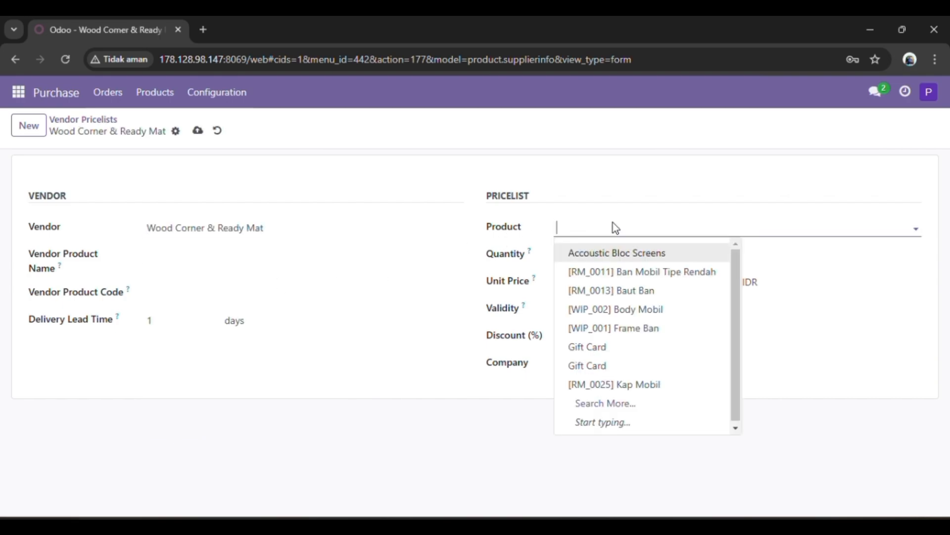
left_click(636, 407)
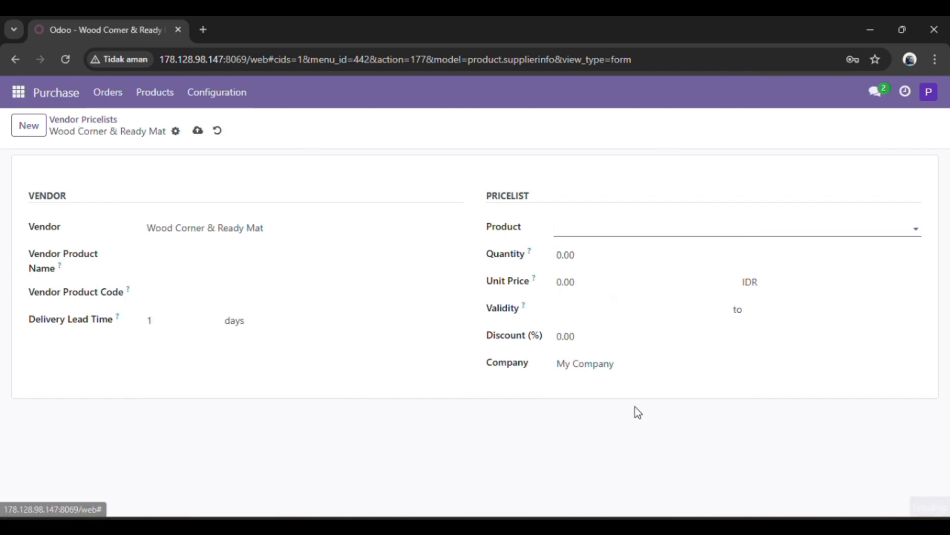
scroll(335, 354, "down", 3)
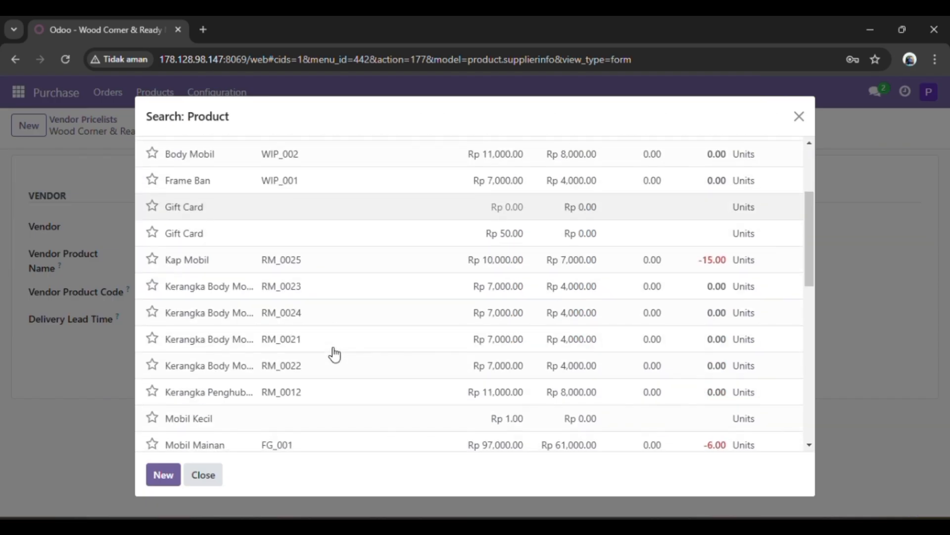
scroll(334, 354, "down", 7)
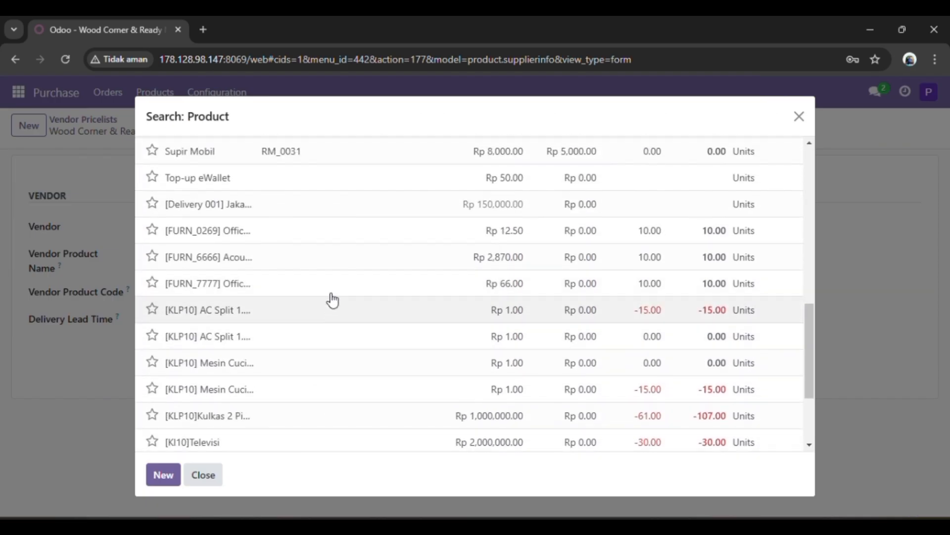
left_click(331, 263)
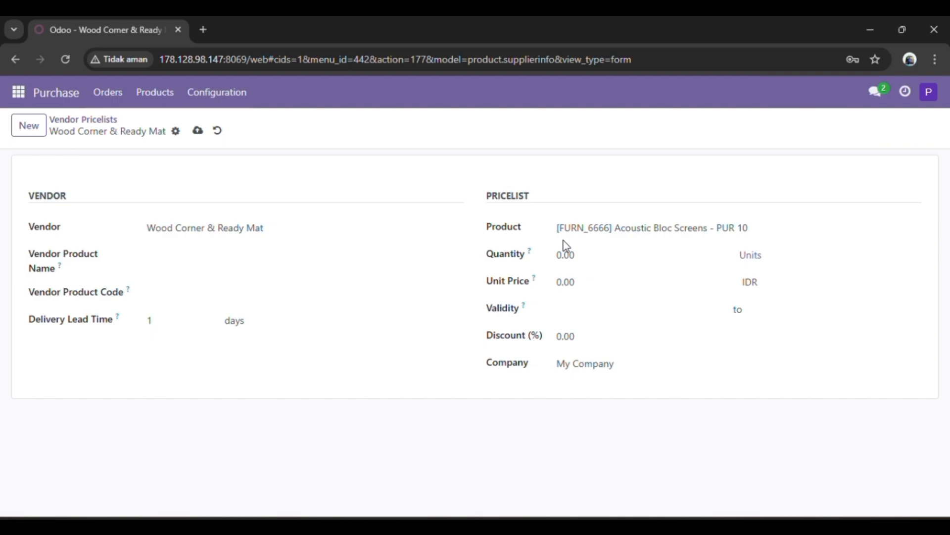
- Set the Acoustic Bloc Screens pricelist's quantity to 5 and its unit price to 2870 IDR
left_click(581, 261)
key("BackSpace")
type("5")
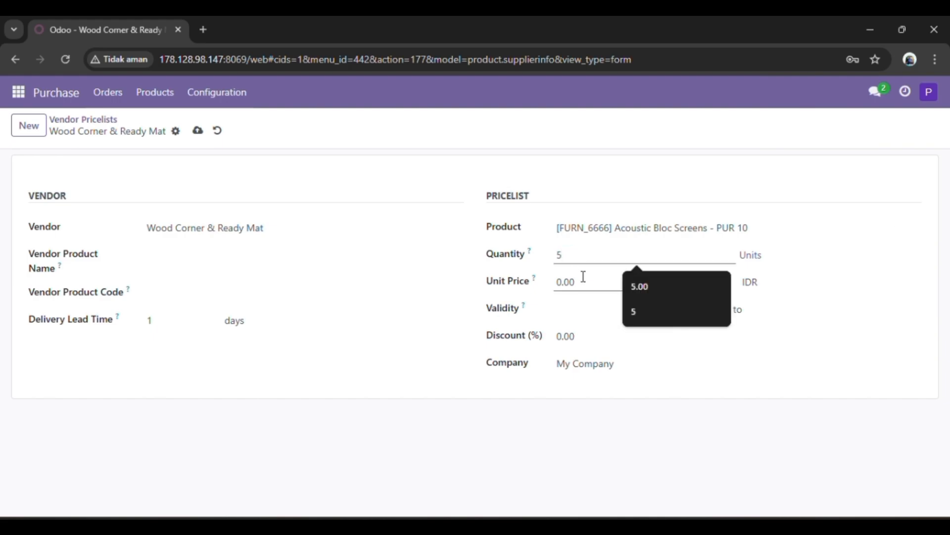
left_click(584, 280)
key("BackSpace")
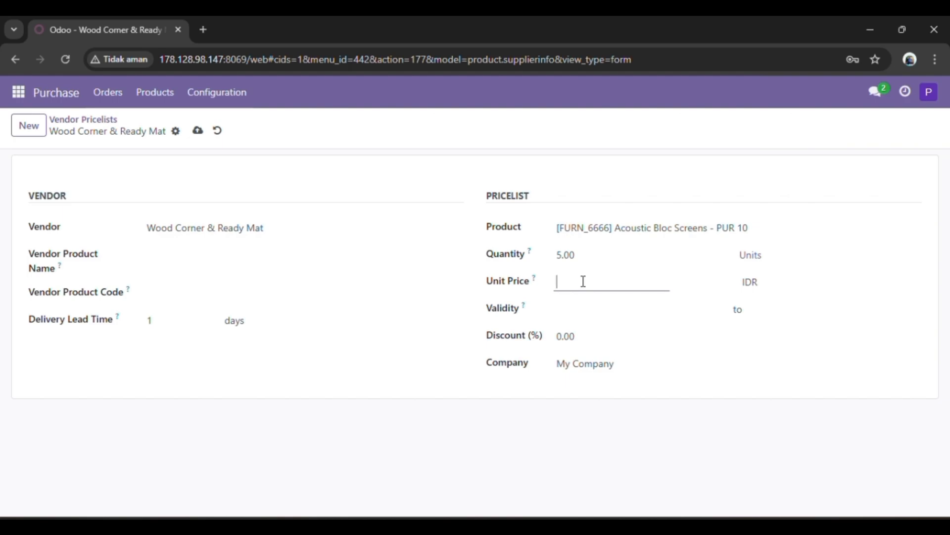
type("27")
key("BackSpace")
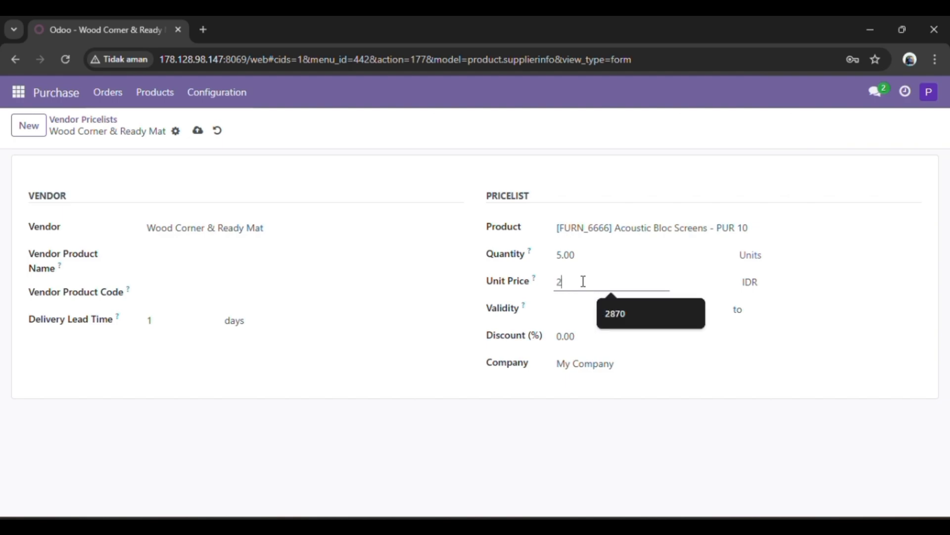
type("870")
- Save the Acoustic Bloc Screens pricelist and return to the list of vendor pricelists
left_click(605, 449)
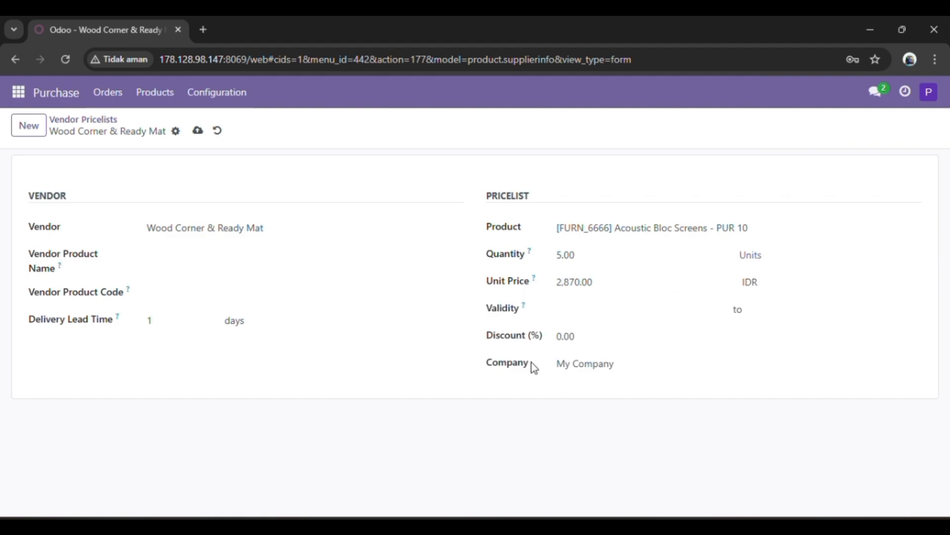
left_click(199, 131)
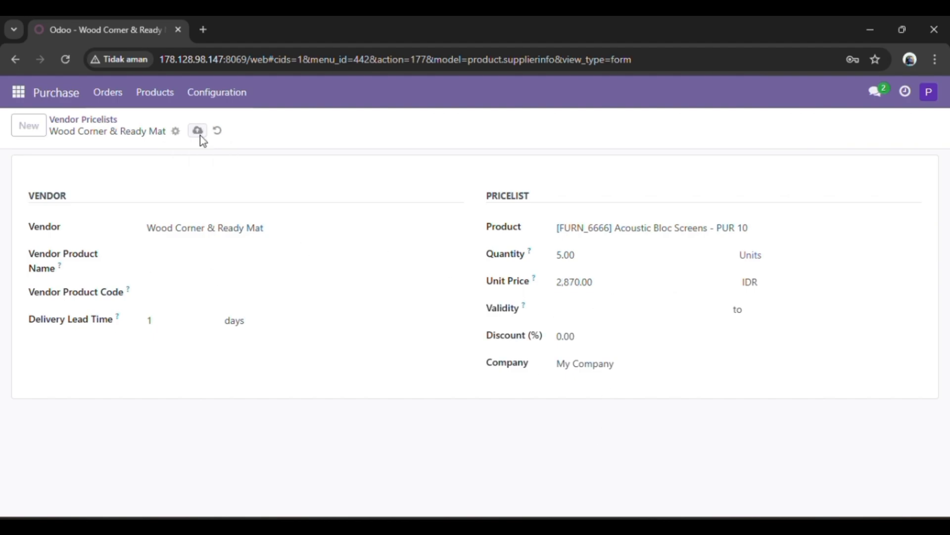
left_click(112, 128)
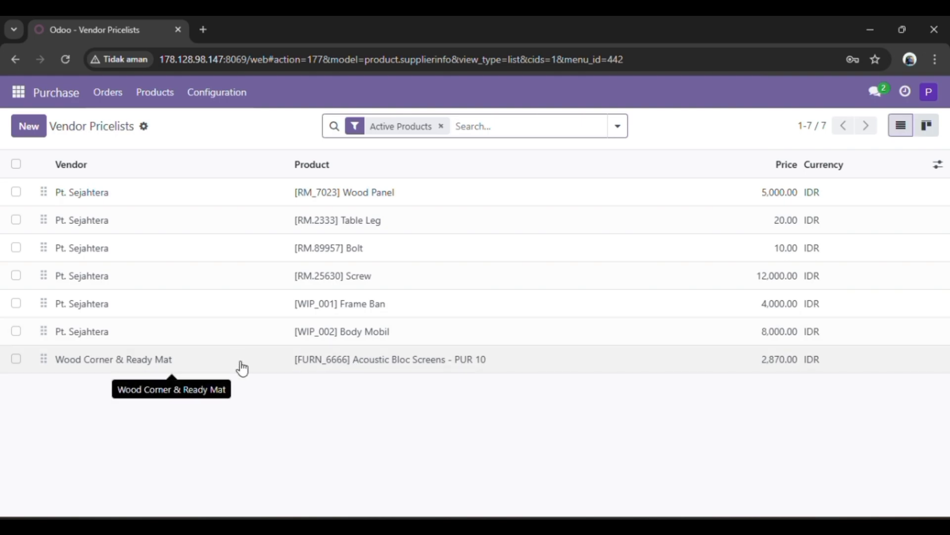
- Start another vendor pricelist for Wood Corner & Ready Mat with the product [FURN_7777] Office Chair - PUR 10
left_click(40, 131)
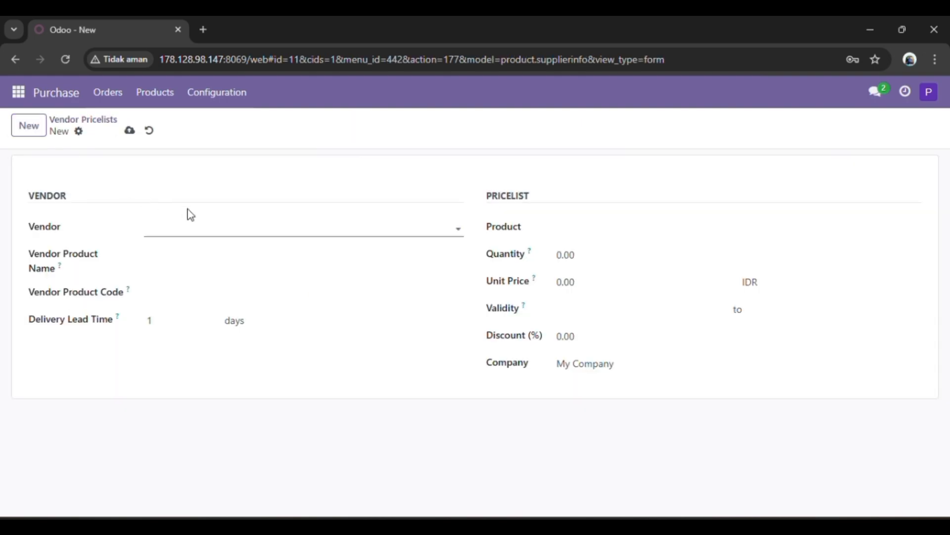
left_click(195, 226)
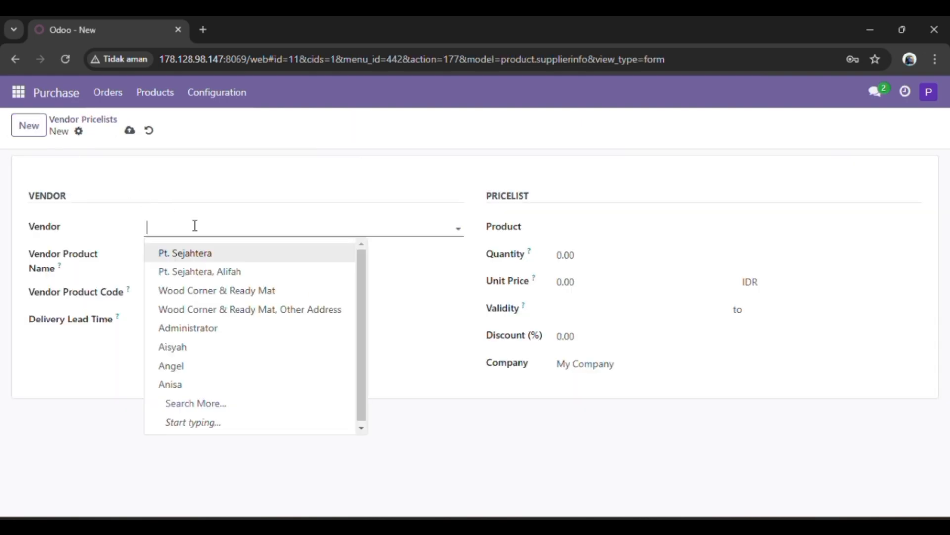
left_click(240, 293)
left_click(589, 232)
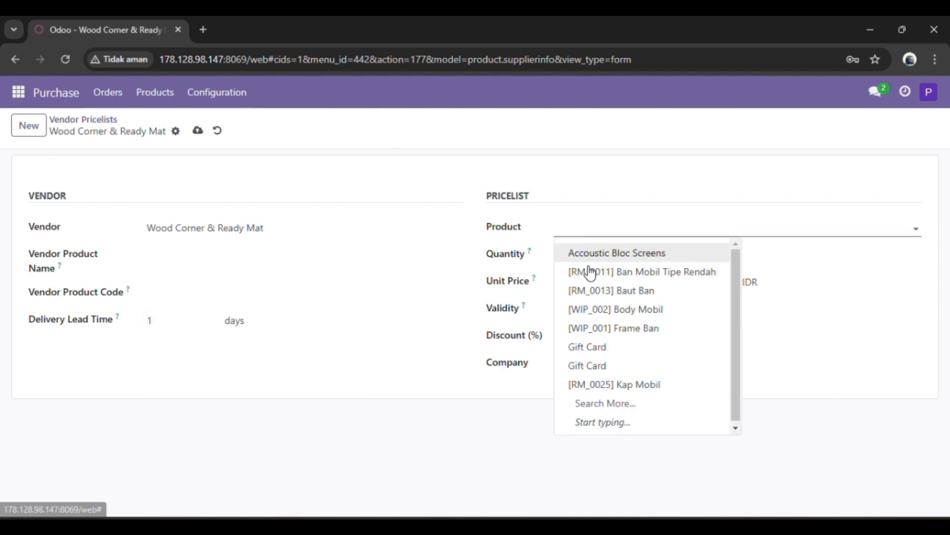
left_click(604, 409)
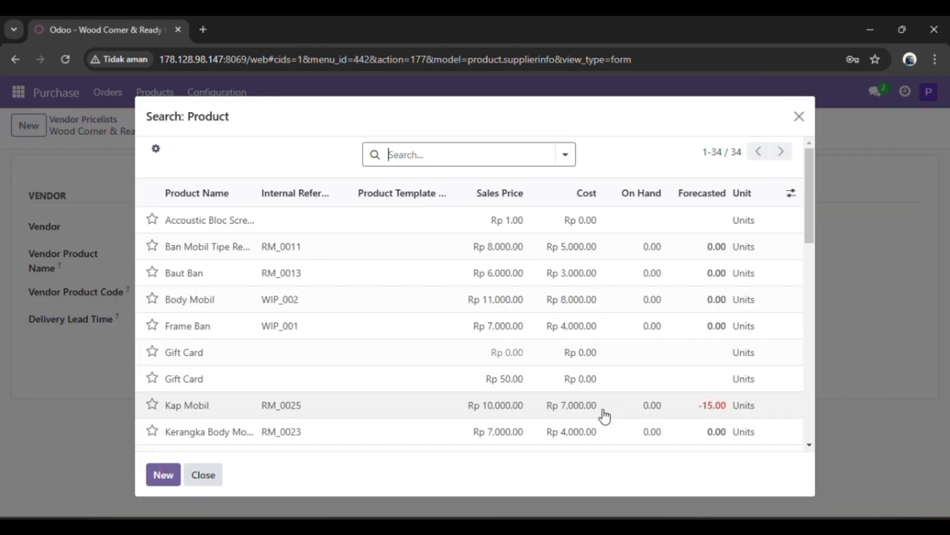
scroll(365, 401, "down", 3)
scroll(366, 401, "down", 10)
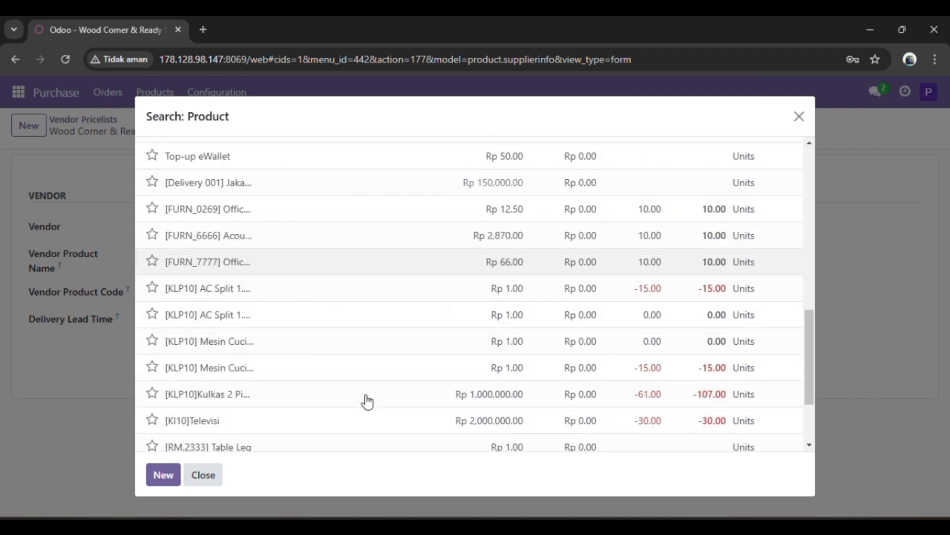
left_click(341, 259)
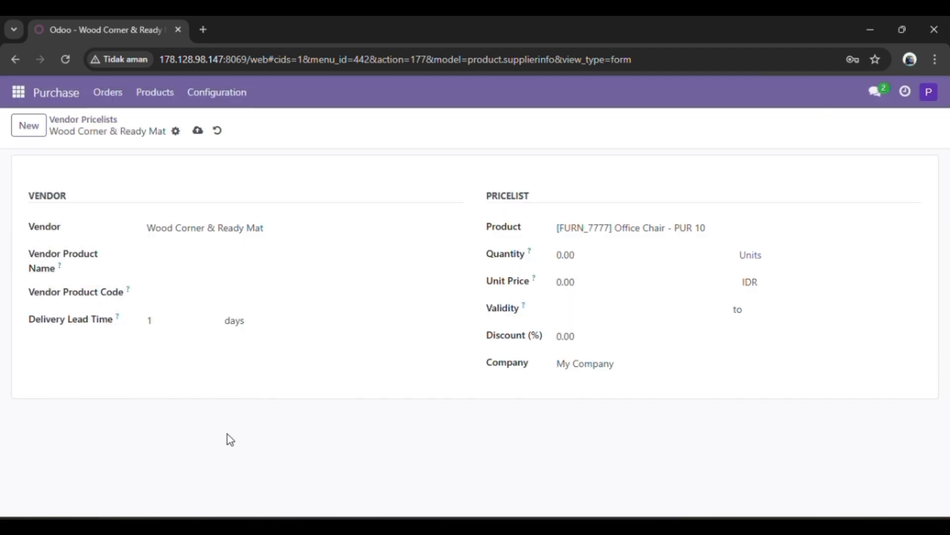
- Set the Office Chair pricelist's quantity to 10 and its unit price to 66 IDR
left_click(632, 258)
key("BackSpace")
type("10")
left_click(607, 278)
key("BackSpace")
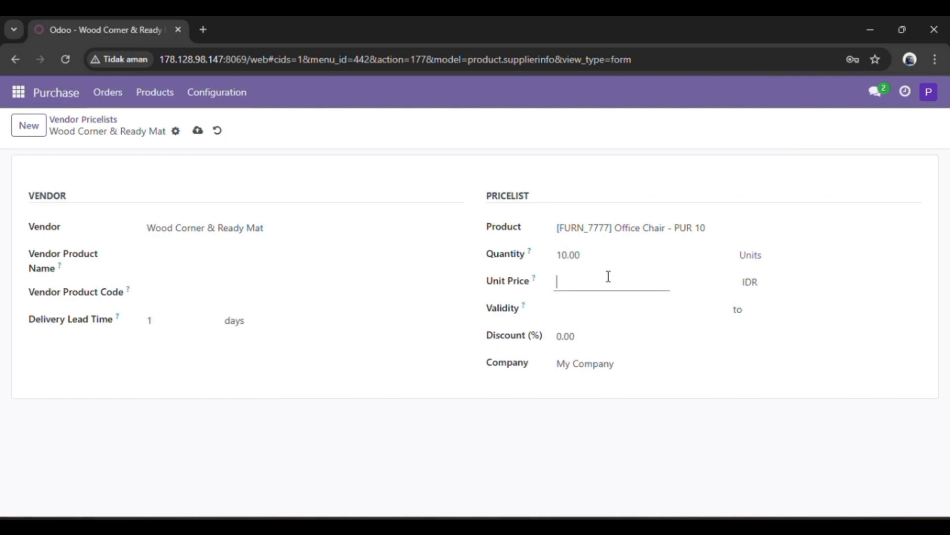
type("66")
- Save the Office Chair pricelist and return to the list of vendor pricelists
left_click(545, 434)
left_click(196, 136)
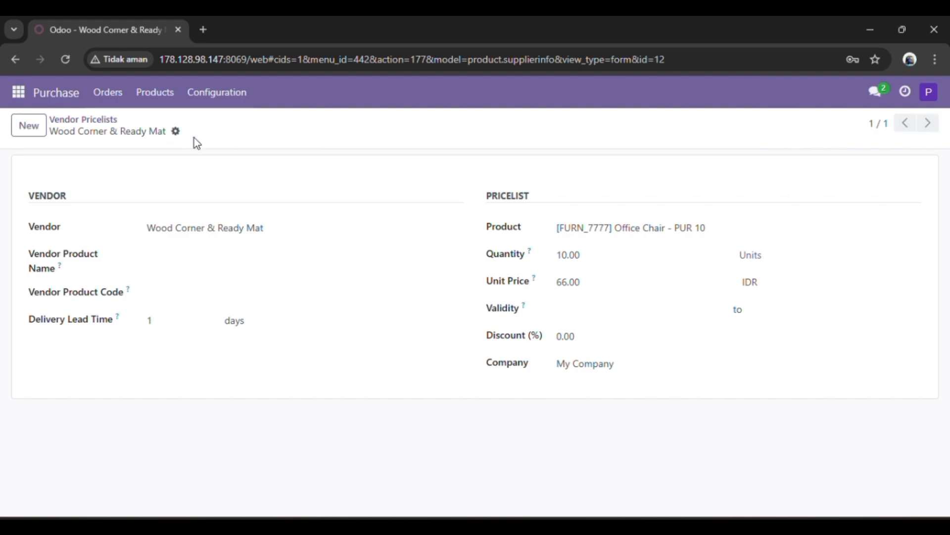
left_click(107, 120)
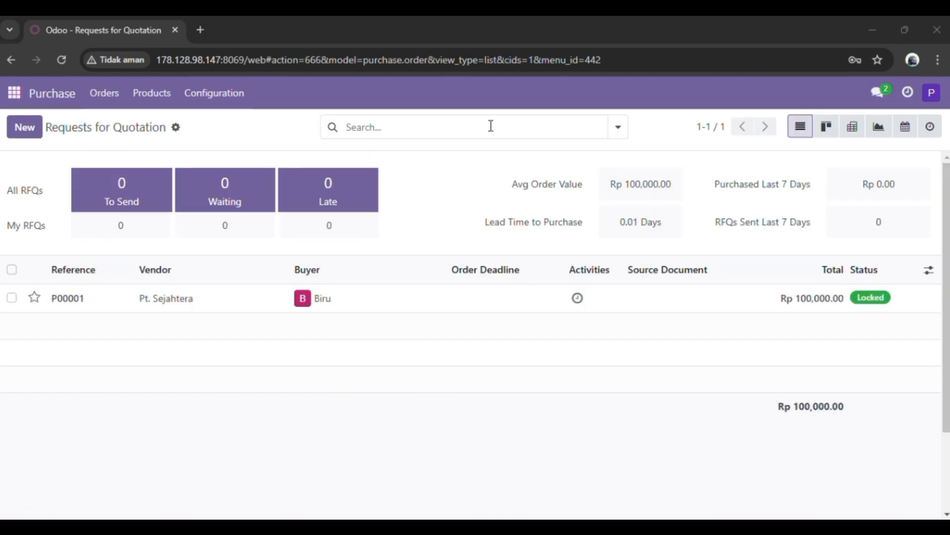
- Start a new request for quotation with Wood Corner & Ready Mat as the vendor
left_click(115, 96)
mouse_move(128, 110)
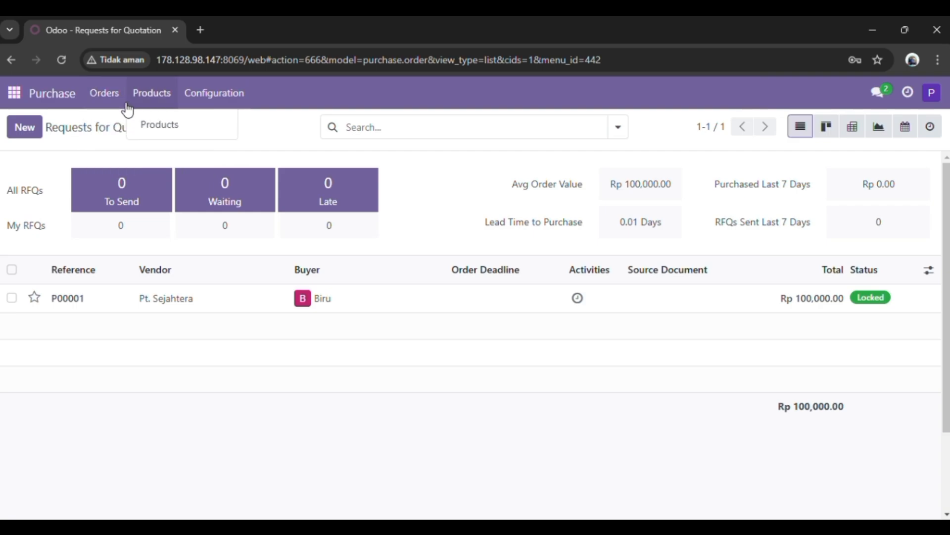
left_click(122, 131)
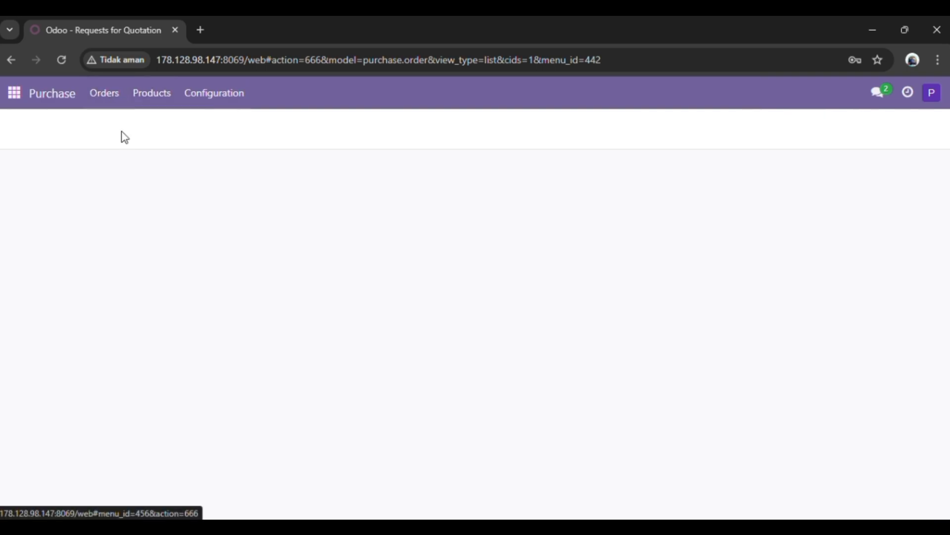
left_click(37, 134)
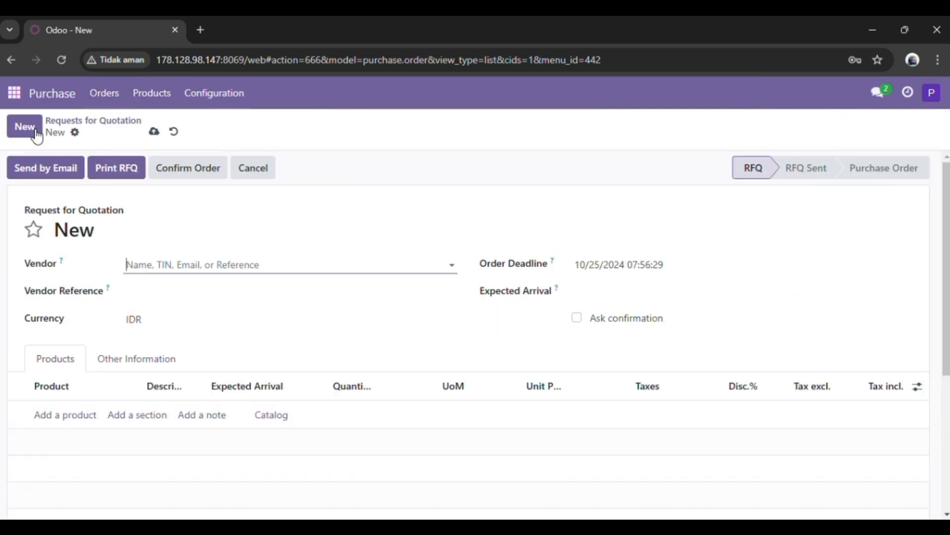
left_click(163, 264)
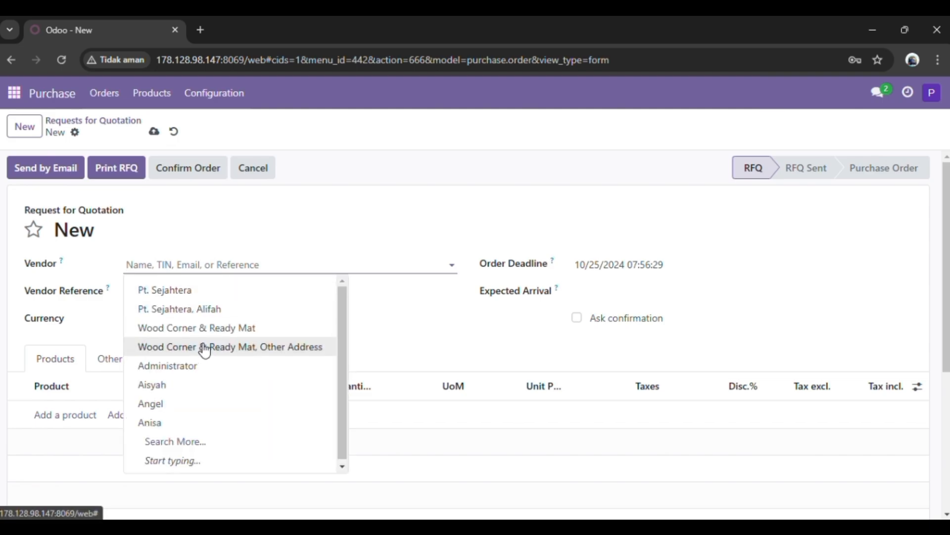
left_click(207, 328)
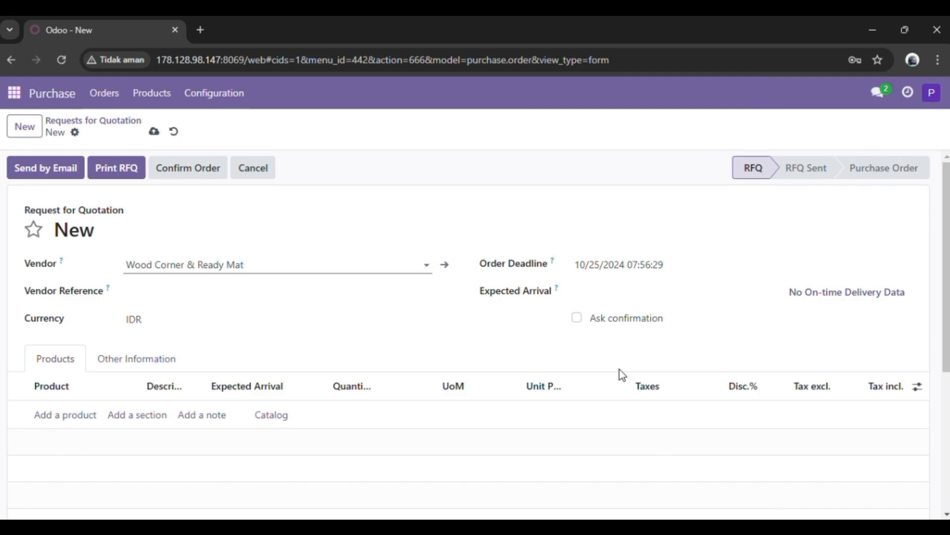
- Add a product line for [FURN_6666] Acoustic Bloc Screens - PUR 10 to the request for quotation
left_click(918, 386)
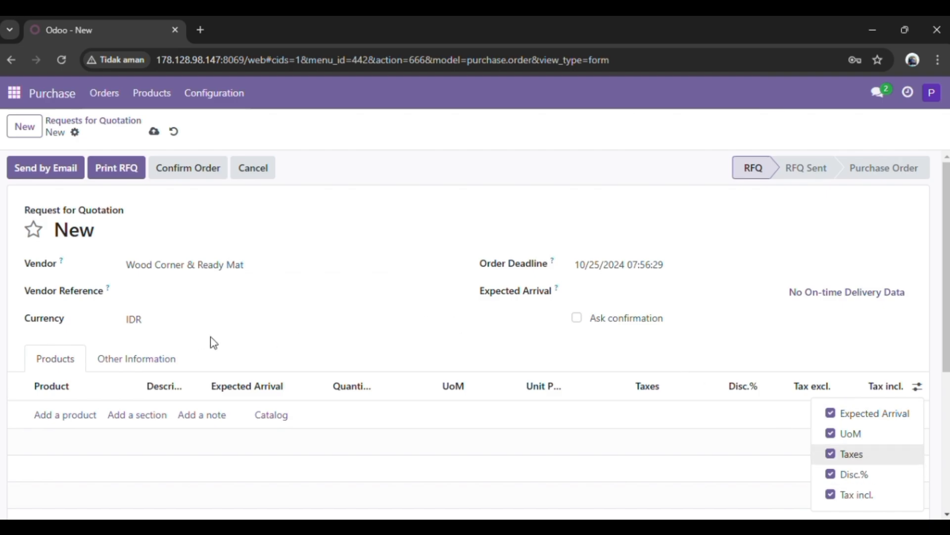
left_click(48, 424)
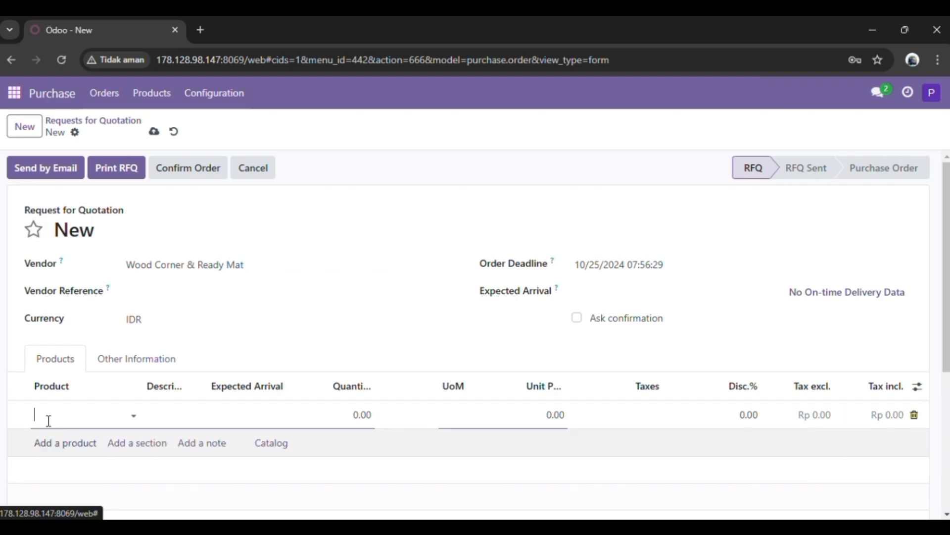
left_click(135, 417)
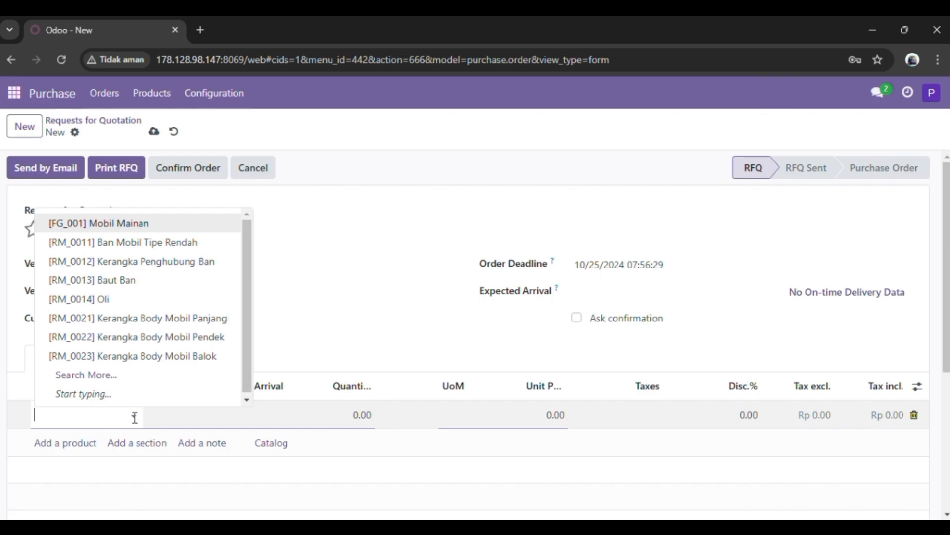
left_click(142, 373)
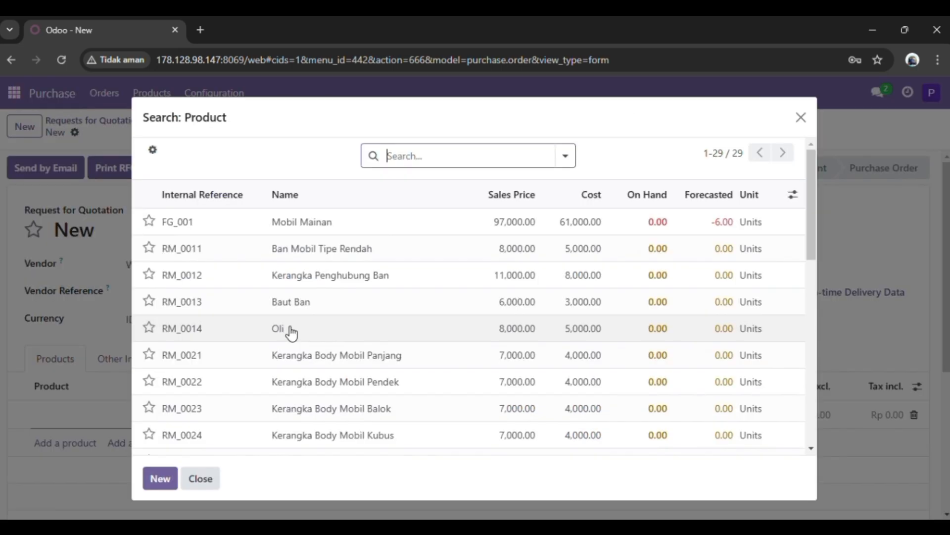
scroll(343, 396, "down", 5)
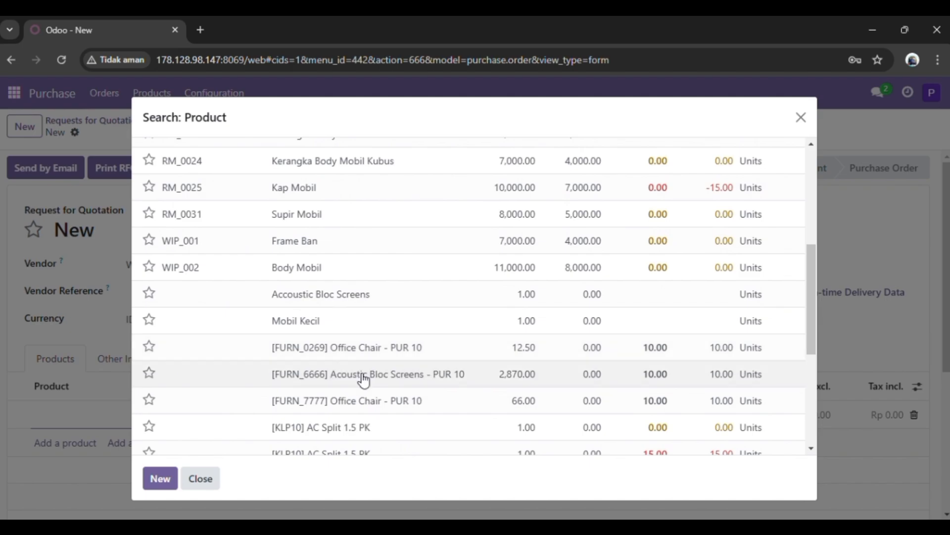
left_click(366, 386)
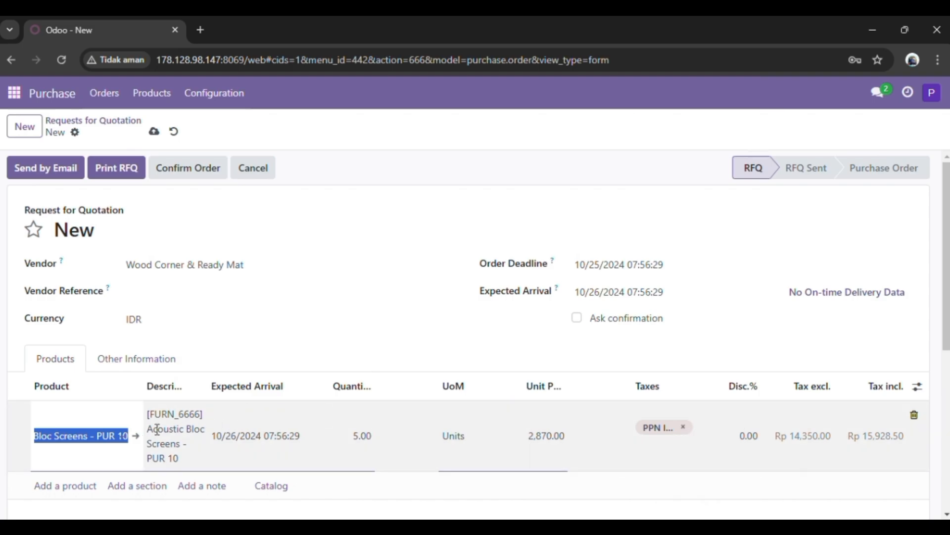
- Set the expected arrival of the Acoustic Bloc Screens line to 11/06/2024
left_click(296, 437)
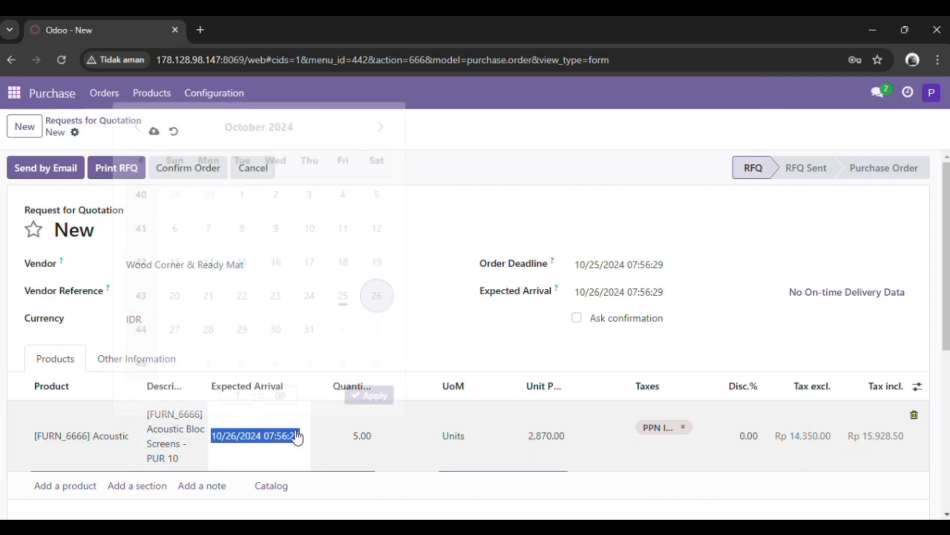
left_click(380, 134)
left_click(276, 235)
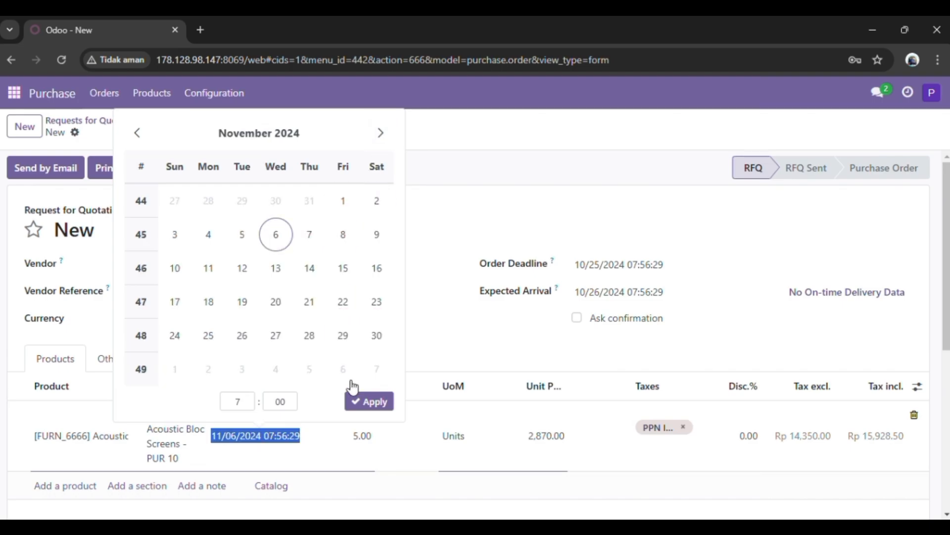
left_click(370, 401)
- Add a product line for [FURN_7777] Office Chair - PUR 10 to the request for quotation
scroll(452, 424, "down", 1)
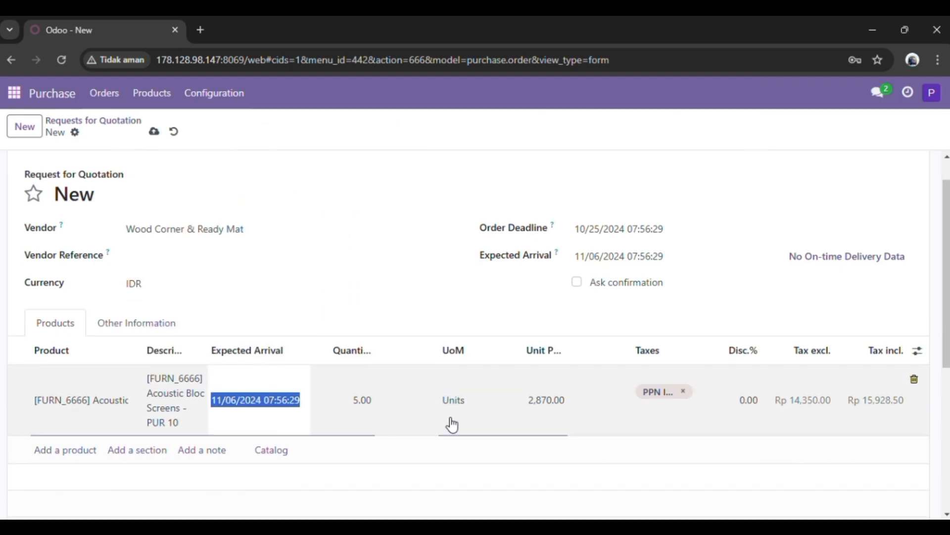
scroll(452, 425, "down", 1)
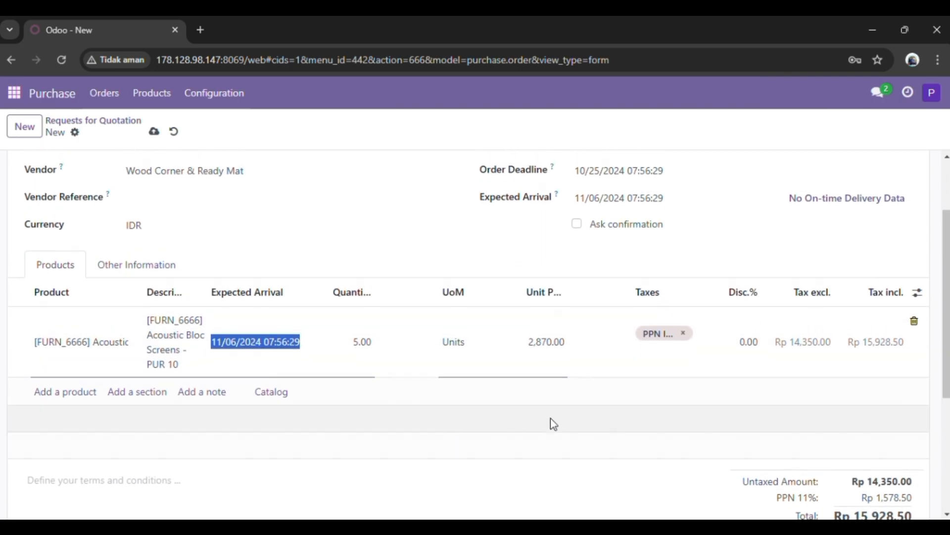
scroll(557, 421, "down", 1)
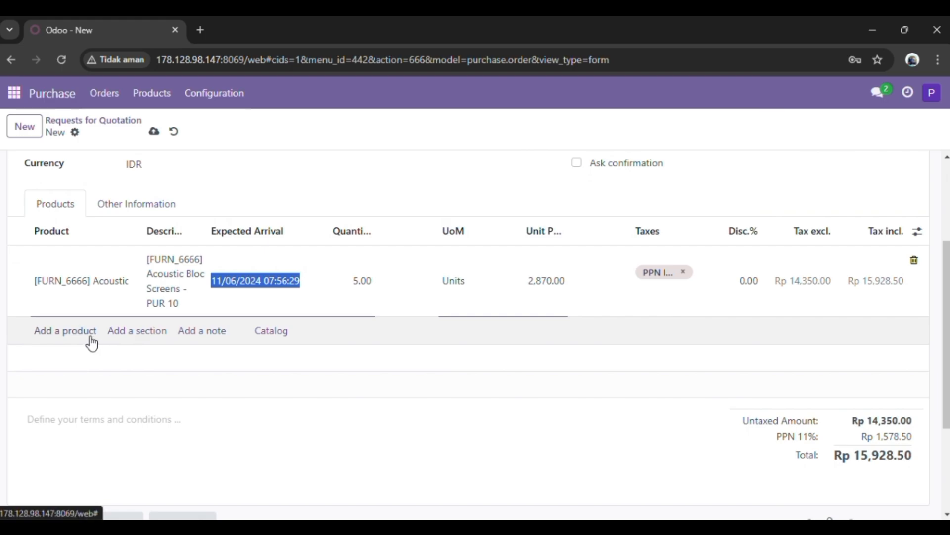
left_click(92, 342)
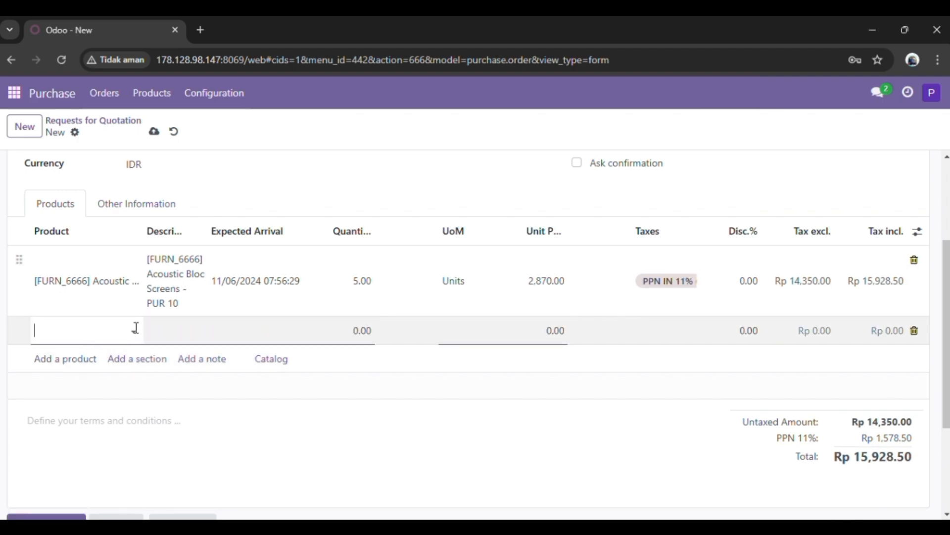
left_click(135, 329)
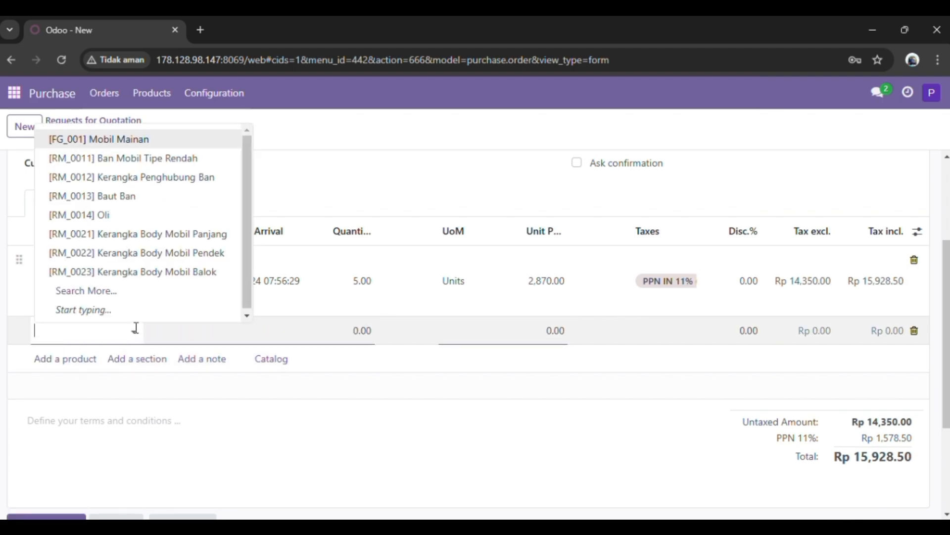
left_click(124, 292)
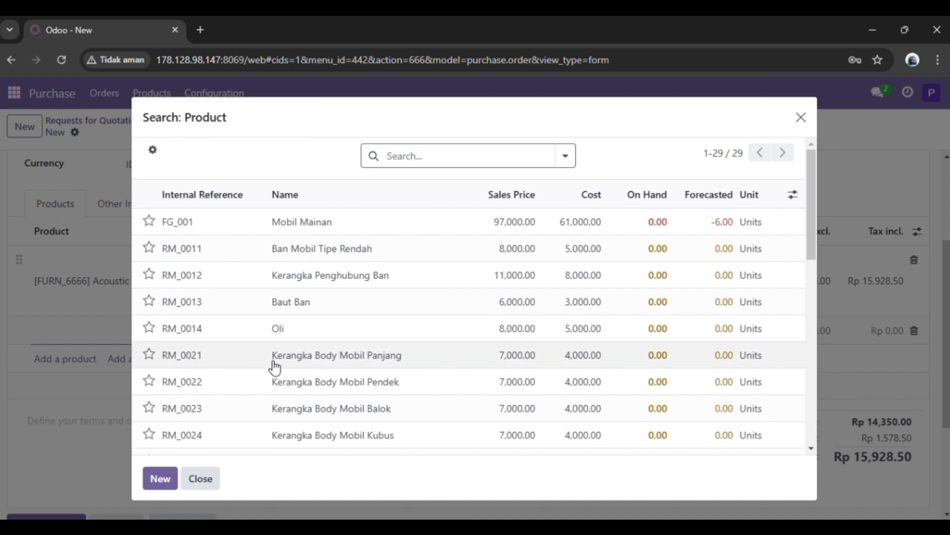
scroll(299, 368, "down", 7)
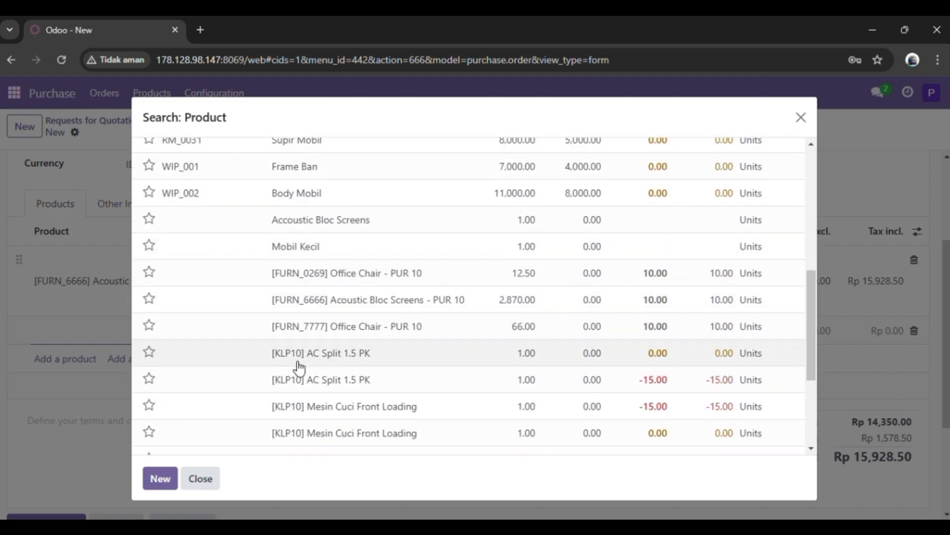
left_click(345, 326)
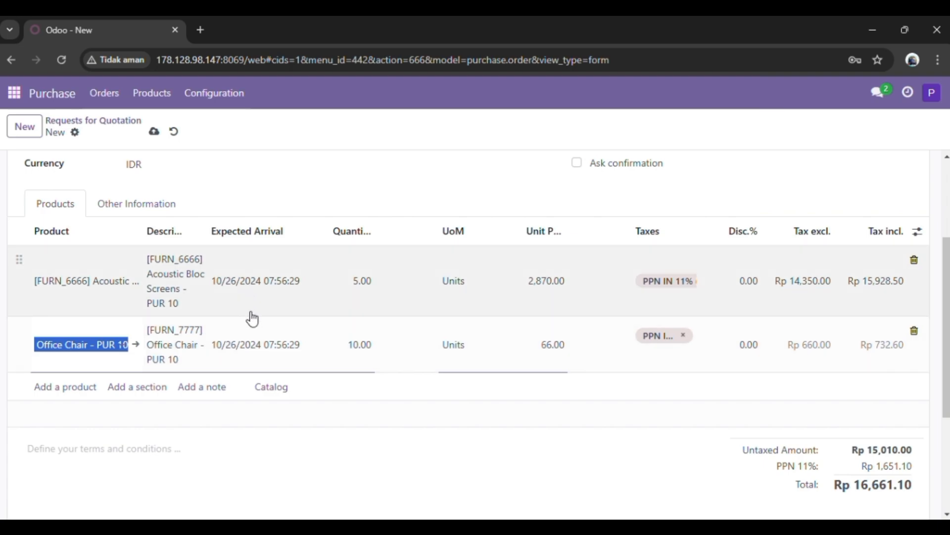
- Change the Acoustic Bloc Screens line's expected arrival date to November 6, 2024
scroll(337, 381, "up", 3)
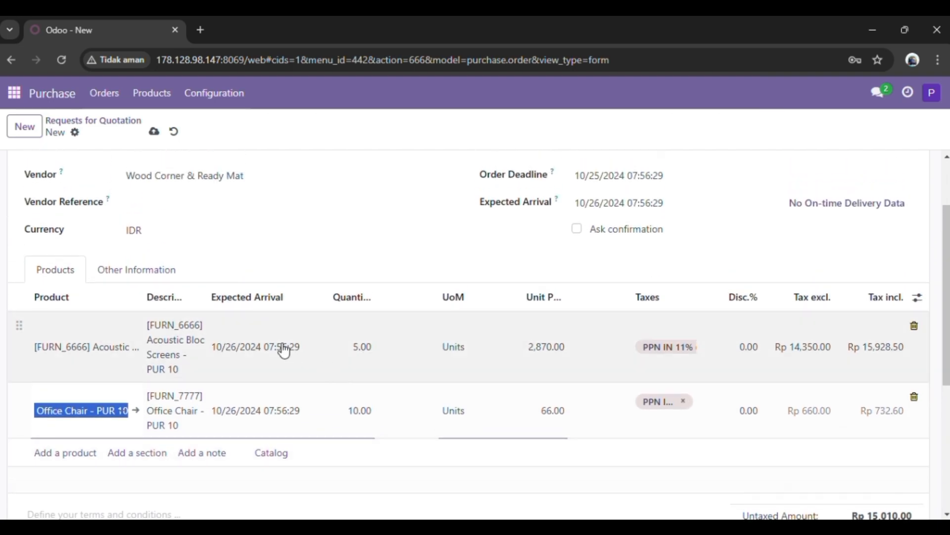
left_click(283, 348)
left_click(303, 346)
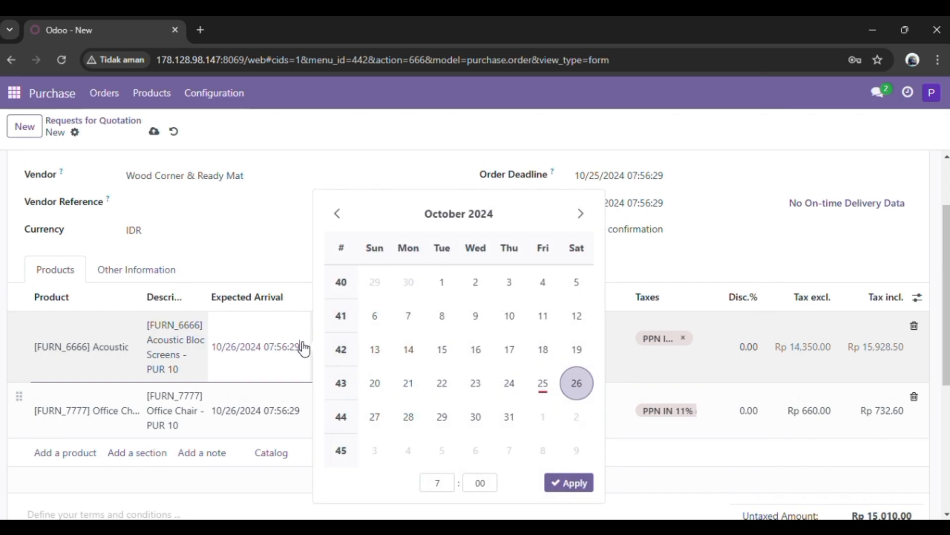
left_click(587, 223)
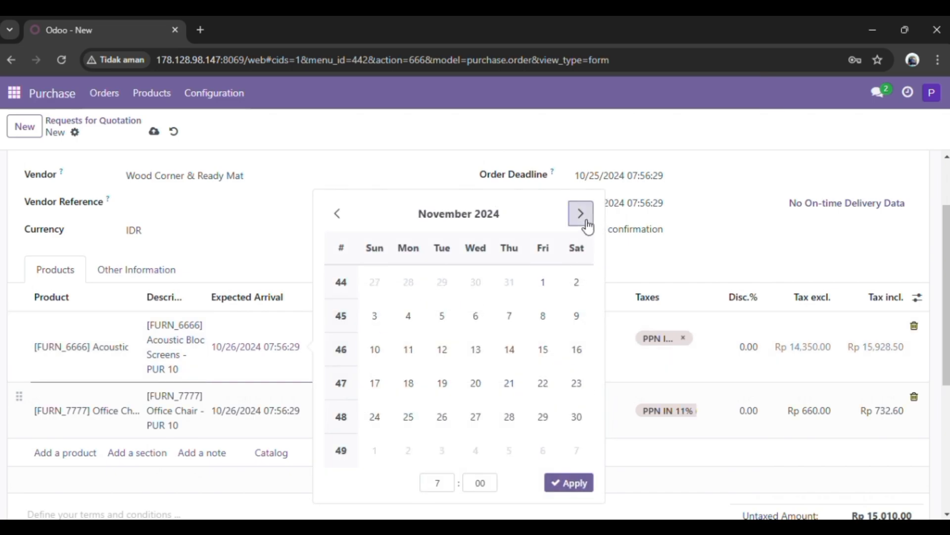
left_click(475, 315)
left_click(570, 482)
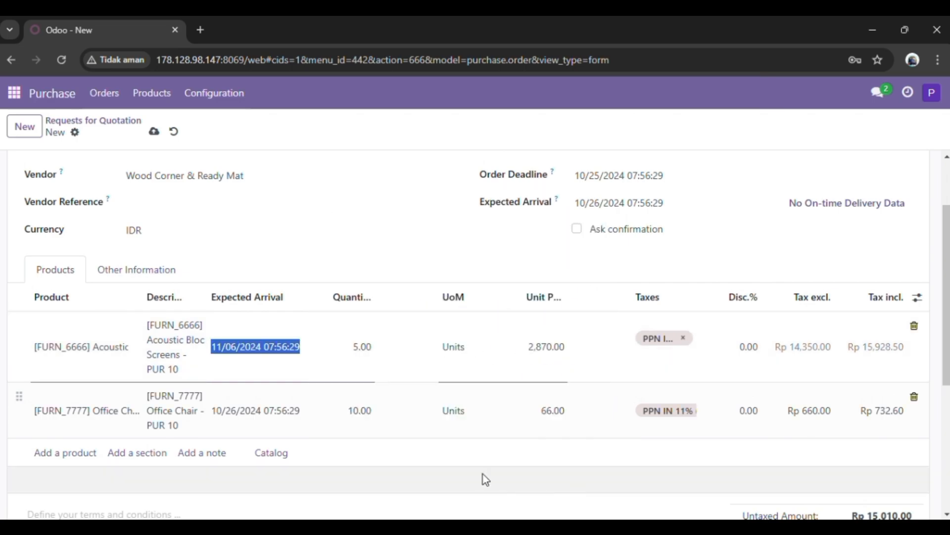
- Set the expected arrival of the Office Chair line to 10/31/2024
left_click(291, 418)
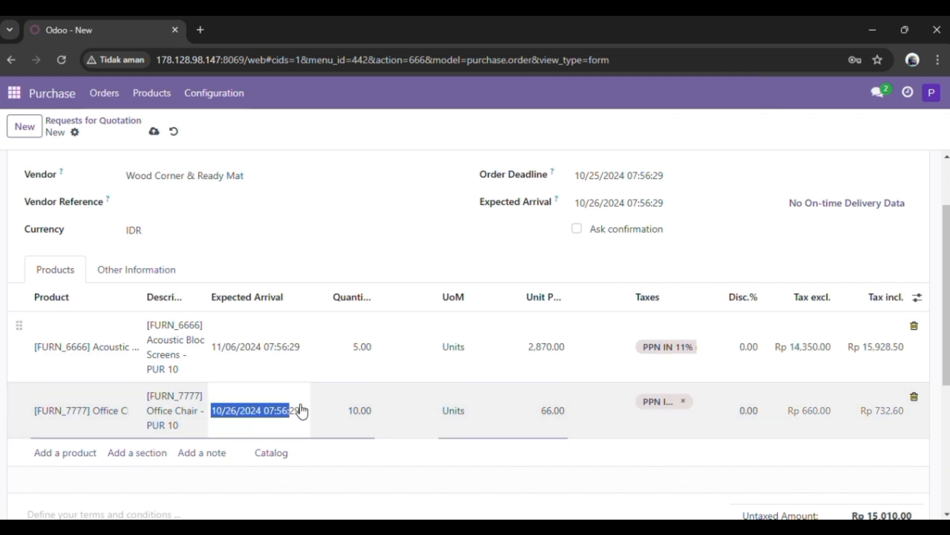
left_click(299, 411)
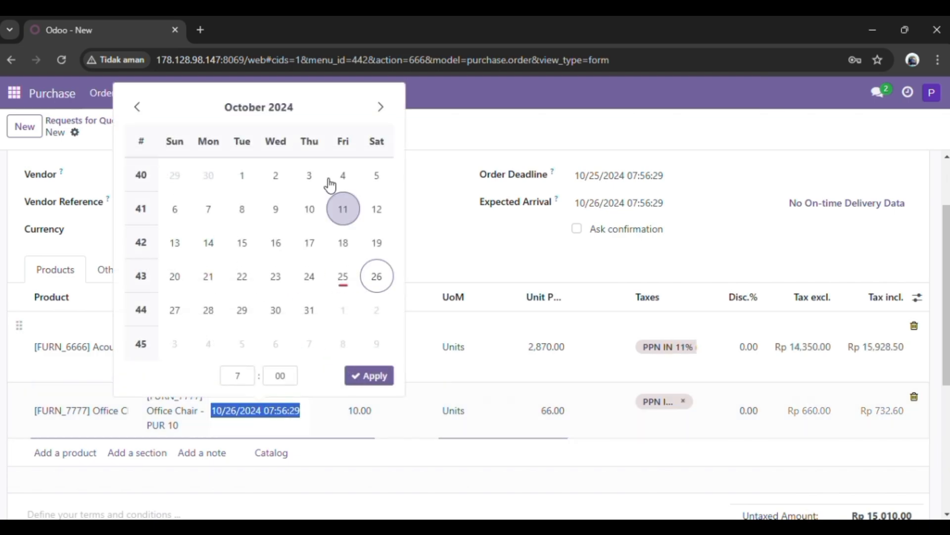
left_click(311, 310)
left_click(365, 376)
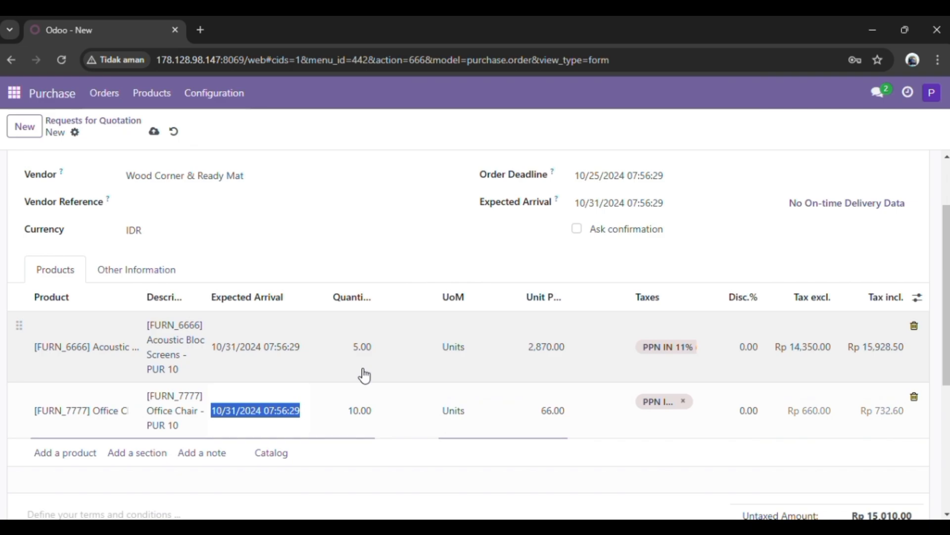
- Set the order deadline of the request for quotation to 11/06/2024
left_click(309, 356)
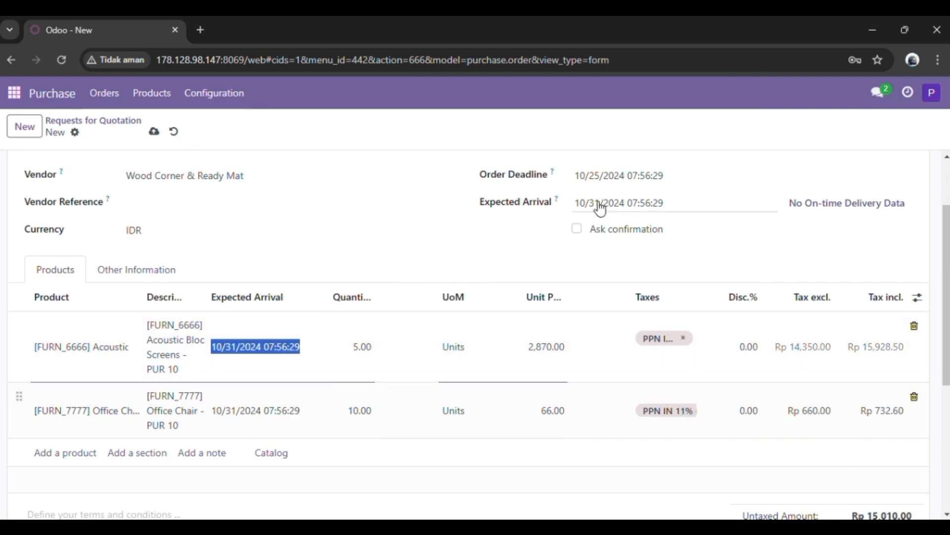
left_click(658, 177)
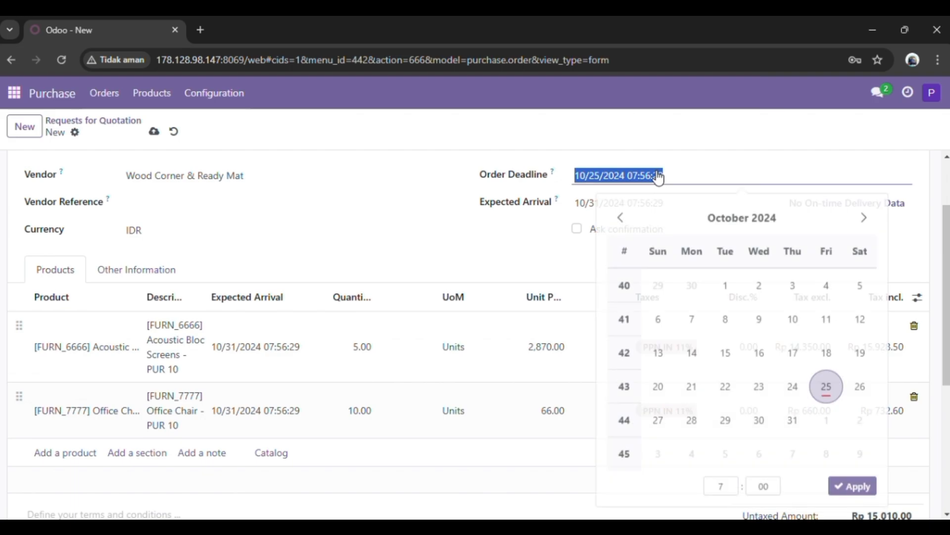
left_click(863, 217)
left_click(758, 318)
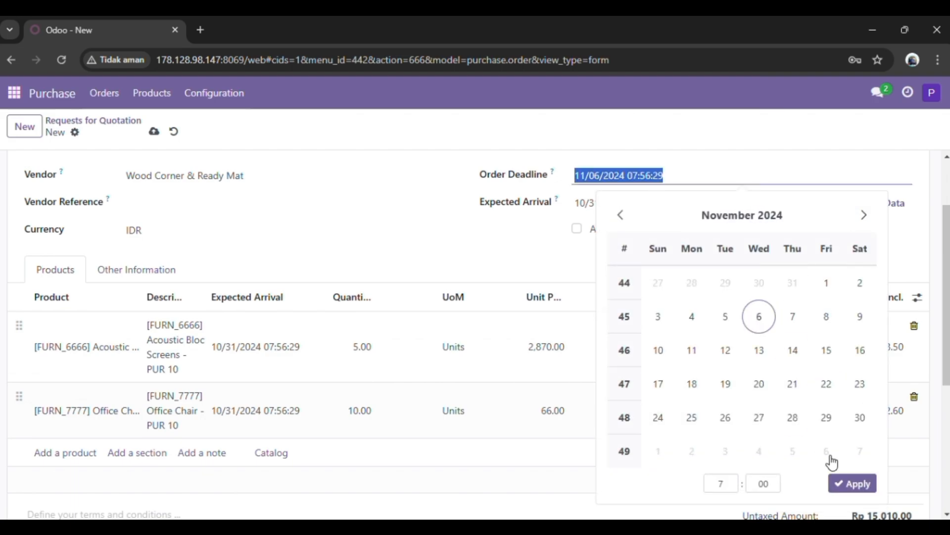
left_click(848, 485)
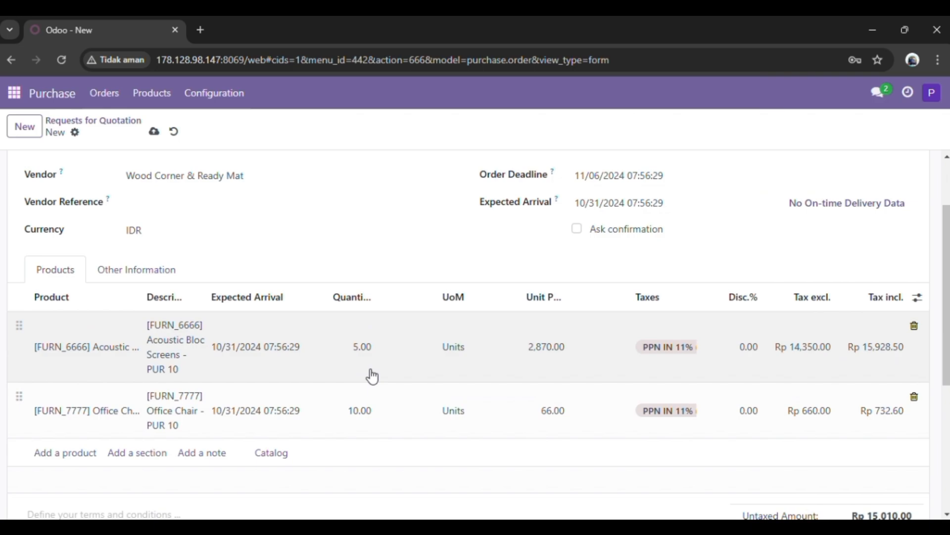
- Set only the Acoustic Bloc Screens line's expected arrival to 11/06/2024
left_click(282, 355)
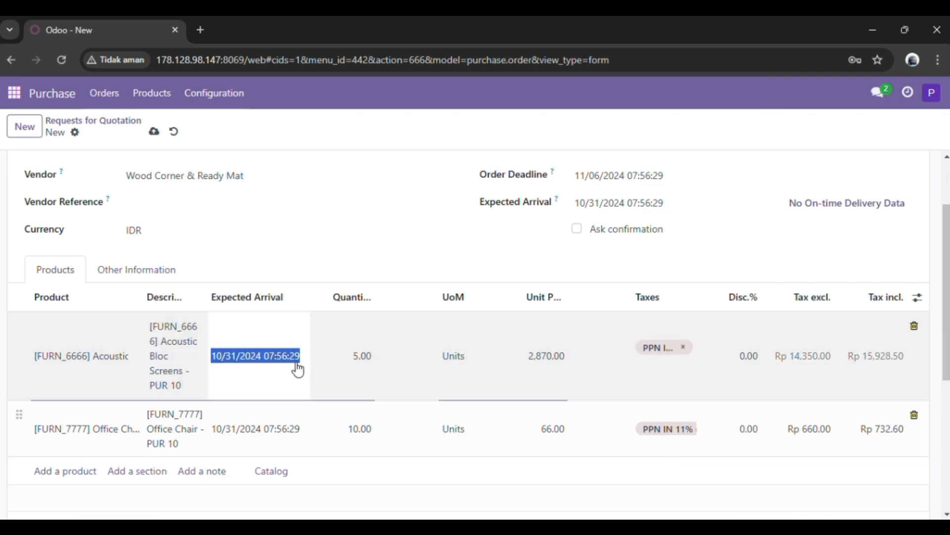
left_click(297, 368)
left_click(577, 227)
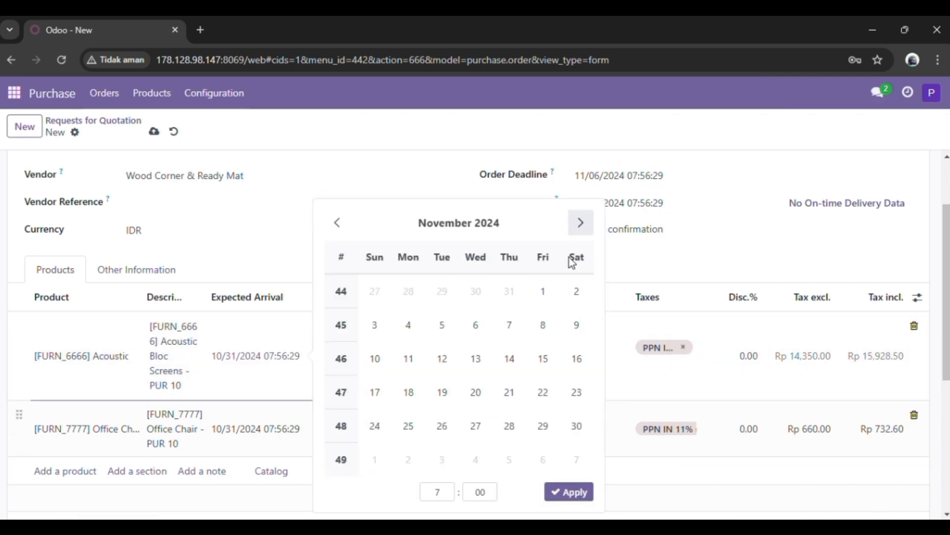
left_click(475, 325)
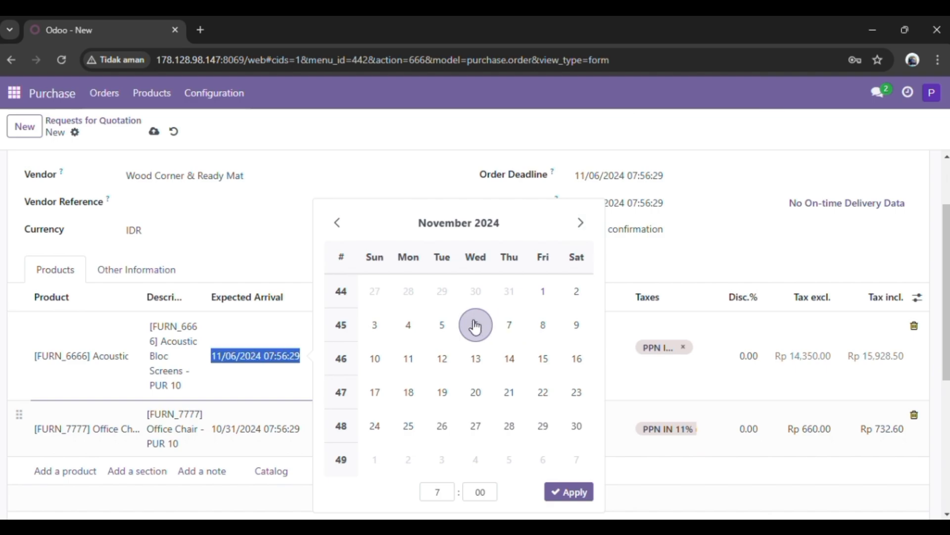
left_click(570, 491)
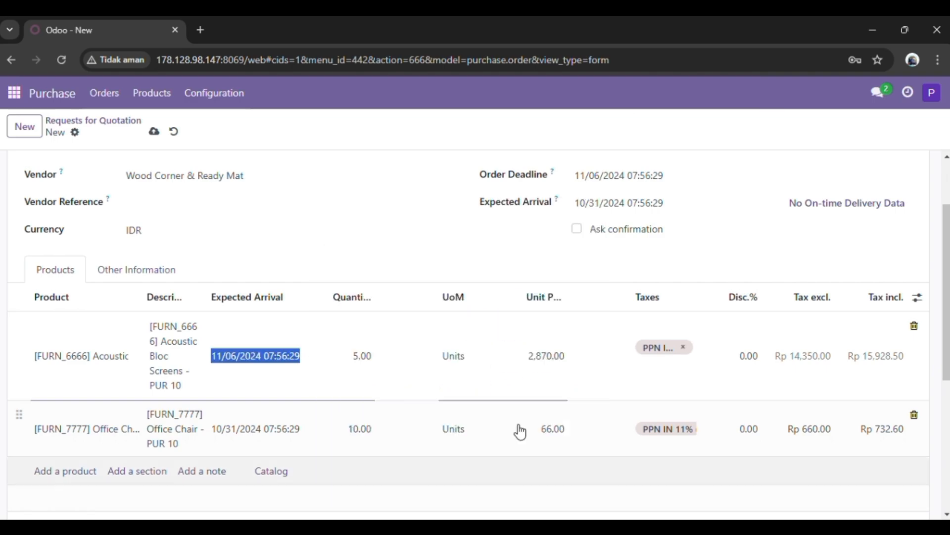
left_click(388, 257)
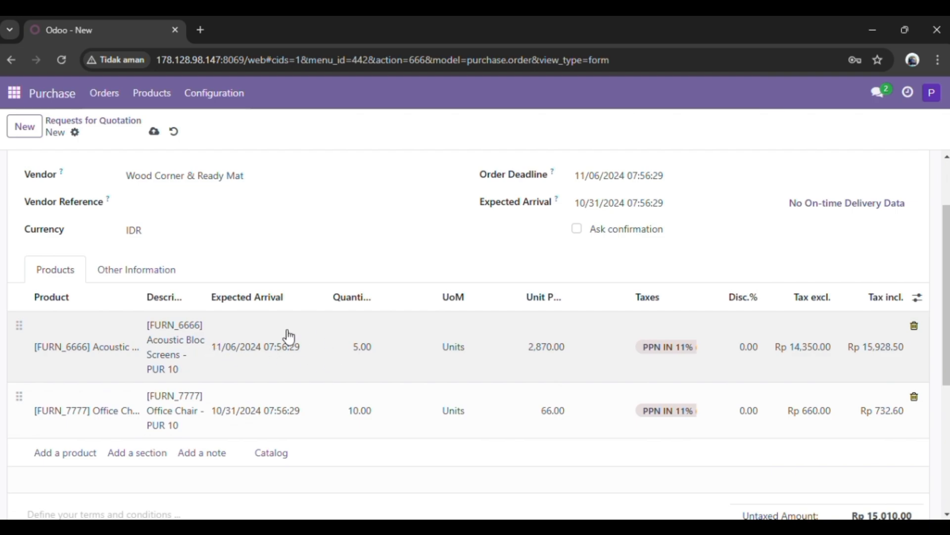
- Confirm the Wood Corner & Ready Mat order and return to the list of requests for quotation
scroll(385, 429, "down", 2)
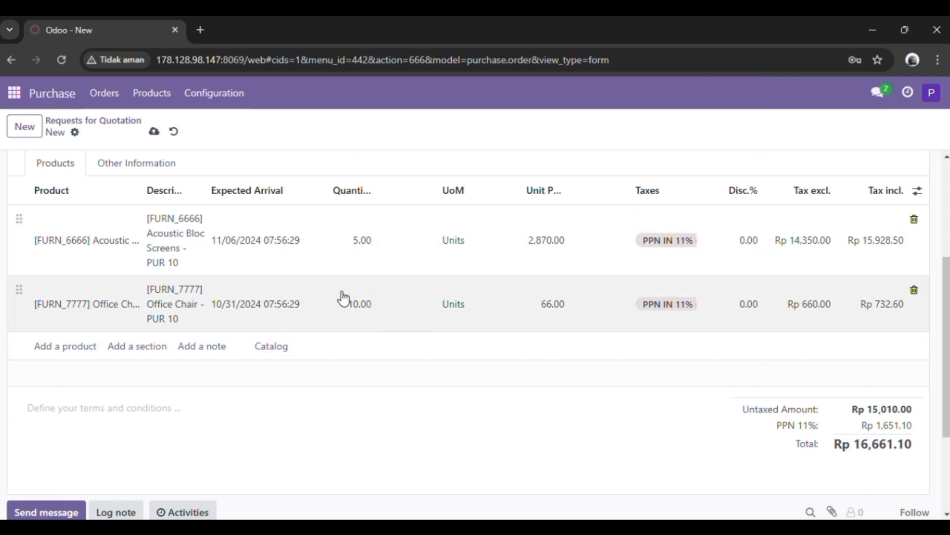
scroll(185, 162, "up", 4)
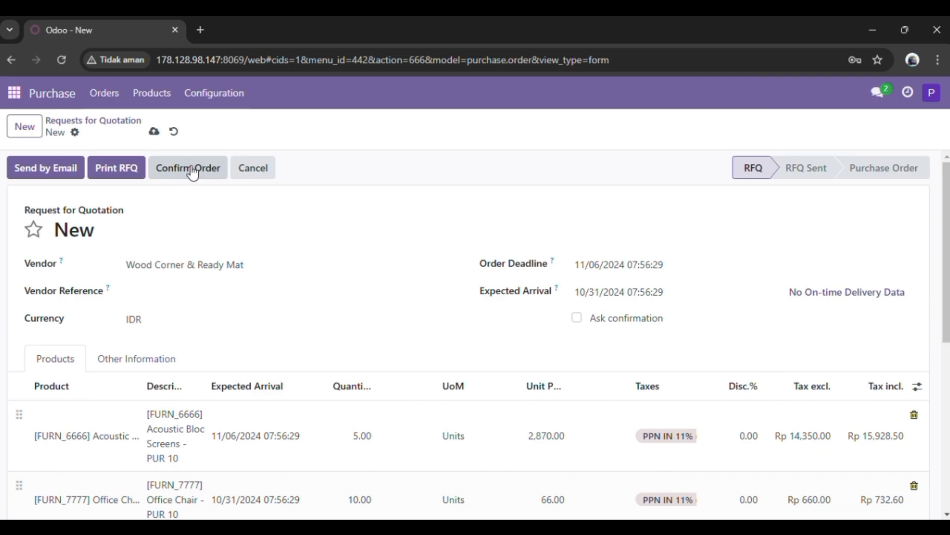
left_click(193, 169)
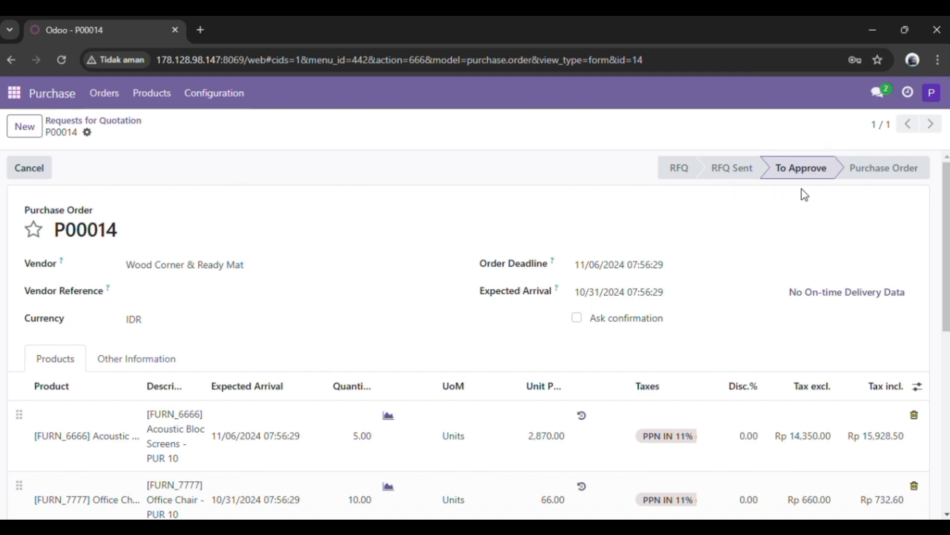
left_click(108, 130)
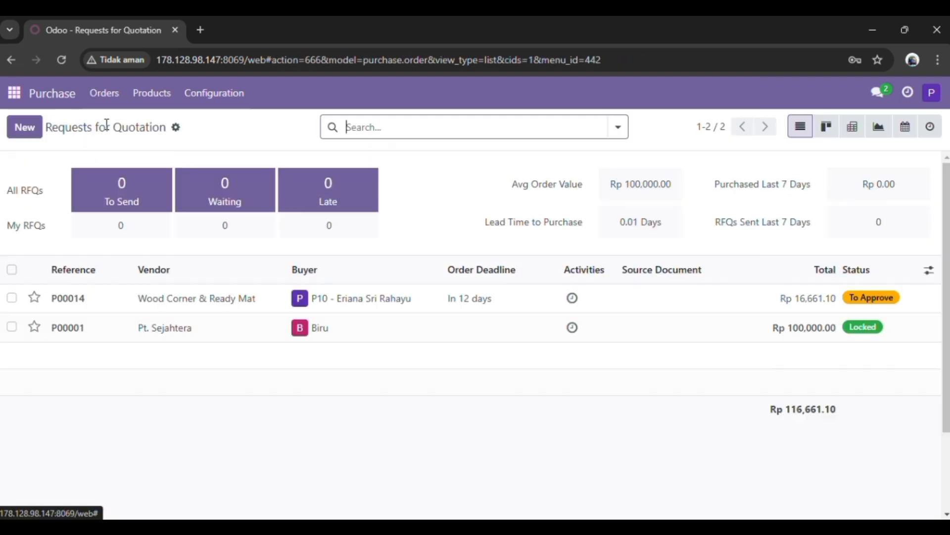
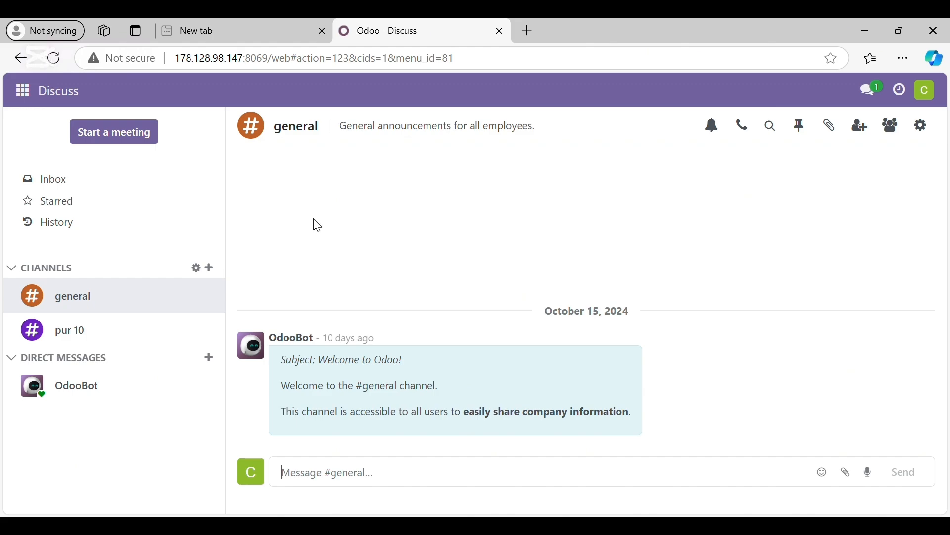
- Start a new vendor pricelist in the Purchase module with Wood Corner & Ready Mat - PUR 10 as the vendor
left_click(32, 90)
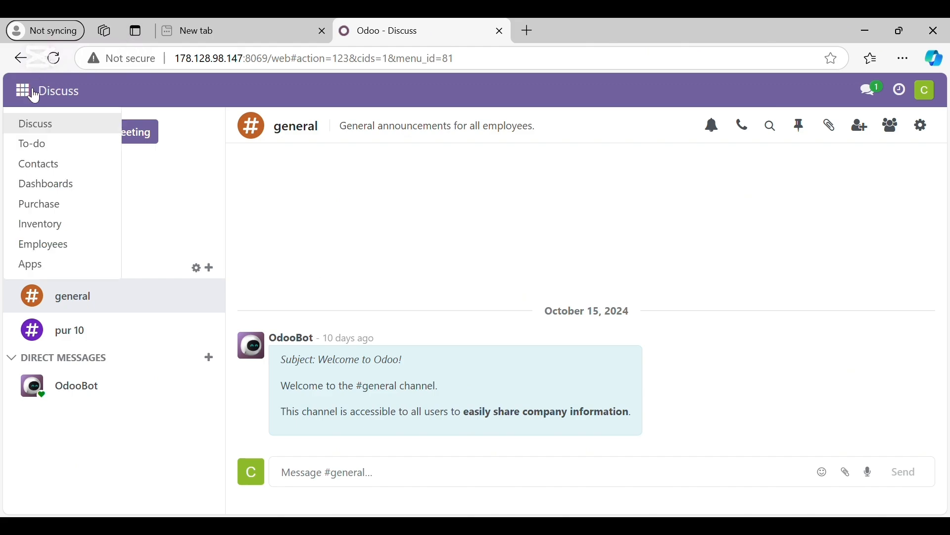
left_click(62, 205)
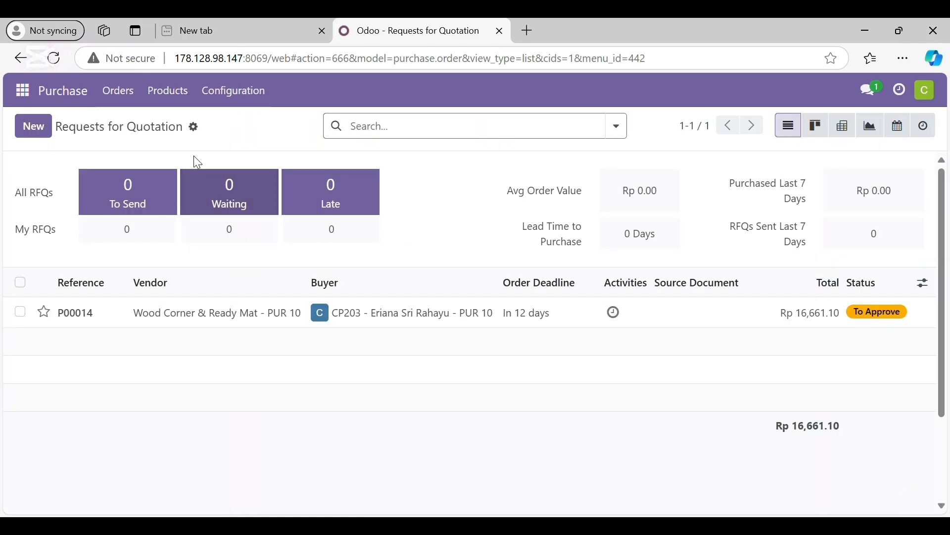
left_click(247, 97)
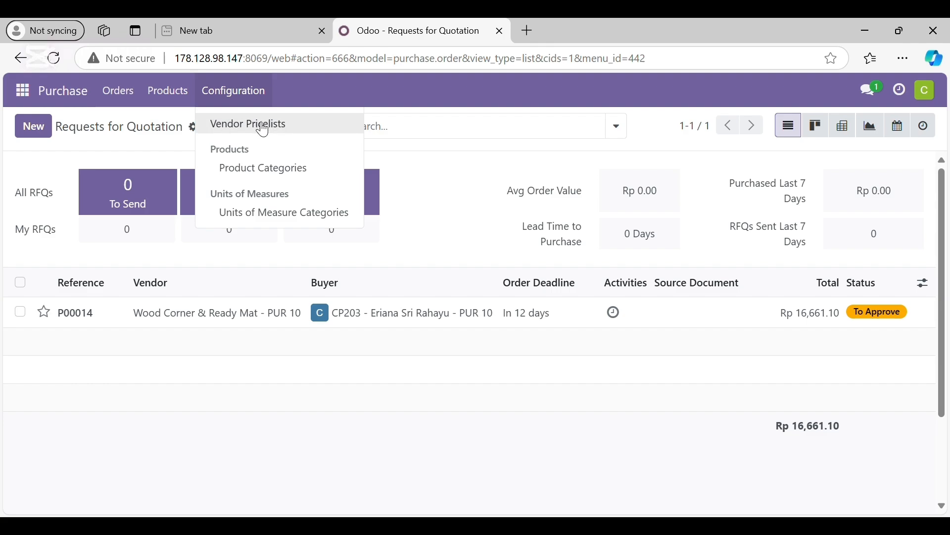
left_click(264, 130)
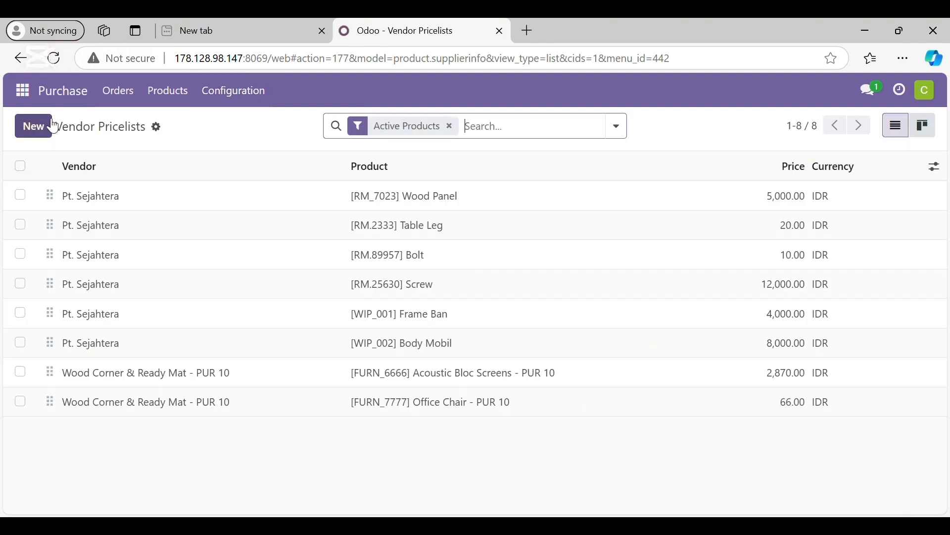
left_click(35, 126)
left_click(194, 245)
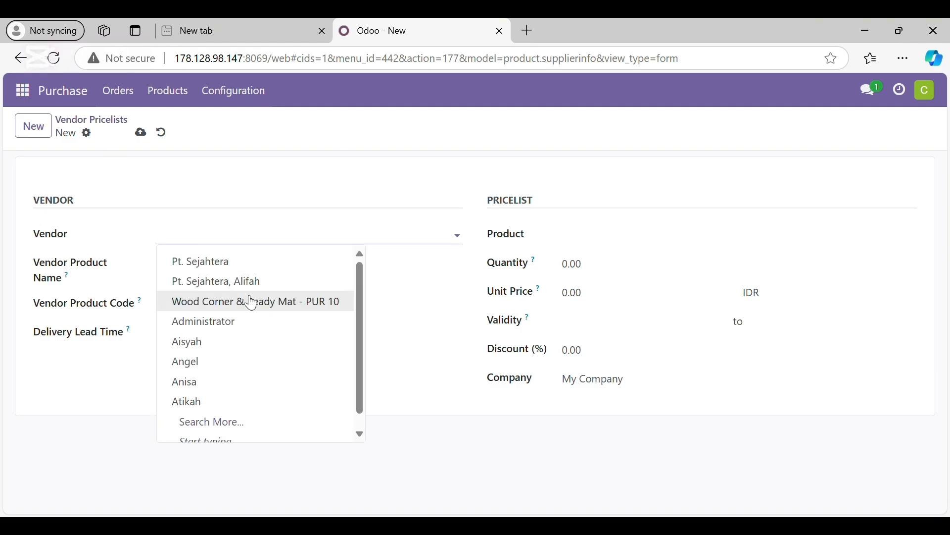
left_click(251, 303)
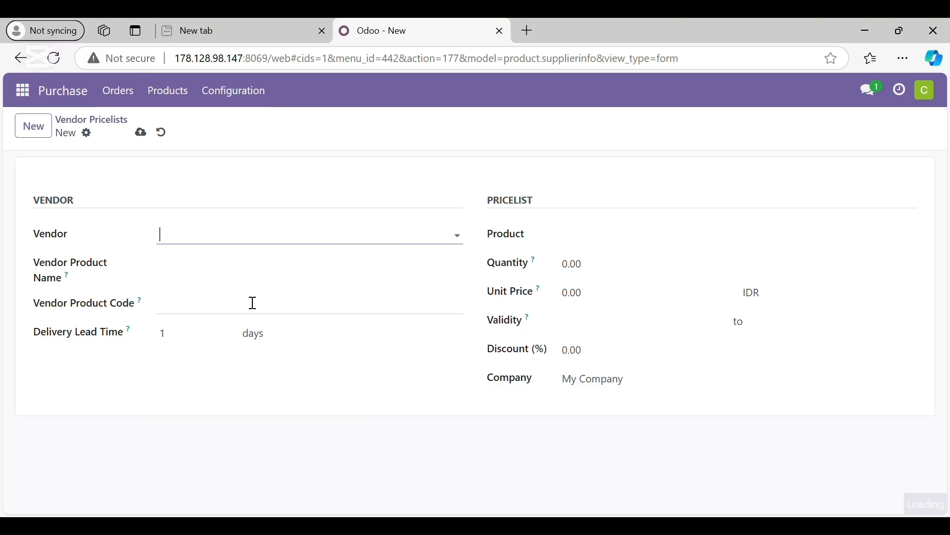
- Choose [FURN_0269] Office Chair - PUR 10 as the product of the vendor pricelist
left_click(569, 238)
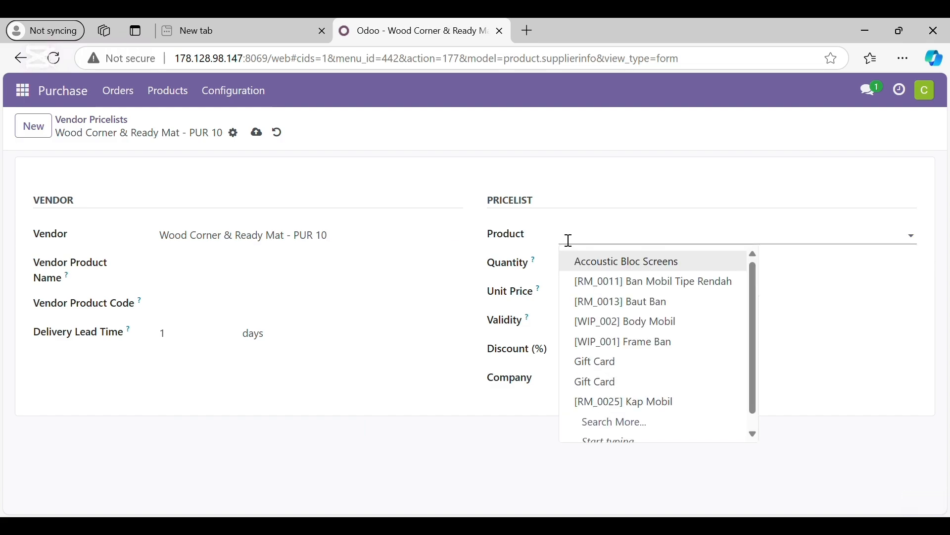
type("029")
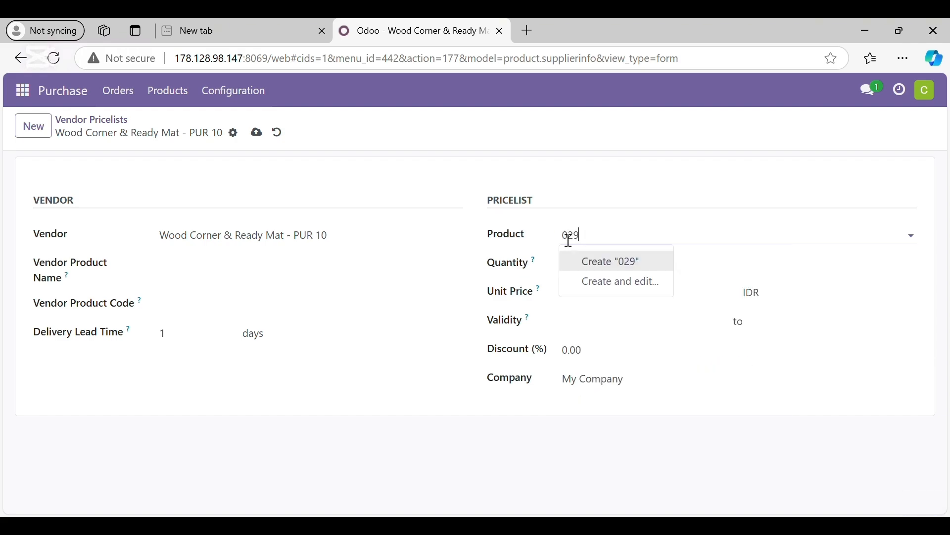
key("BackSpace")
type("5")
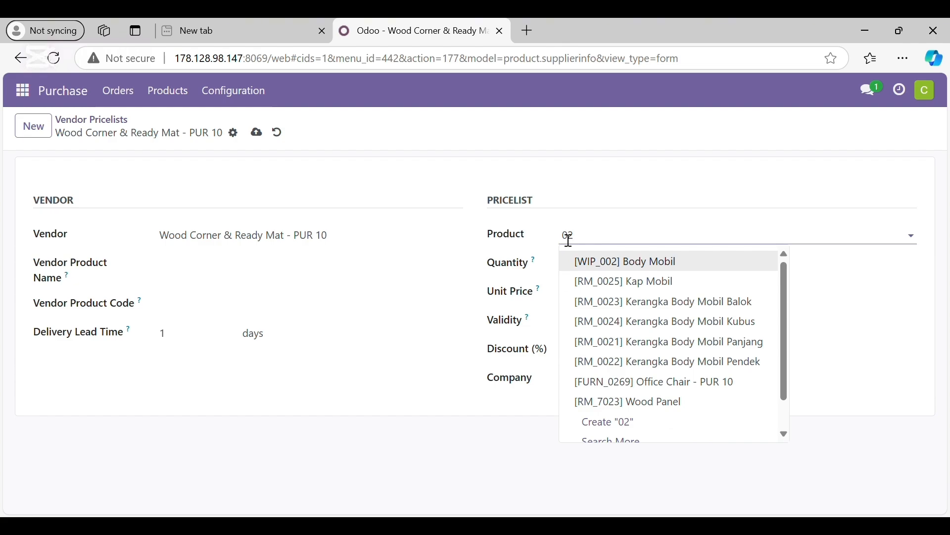
type("69")
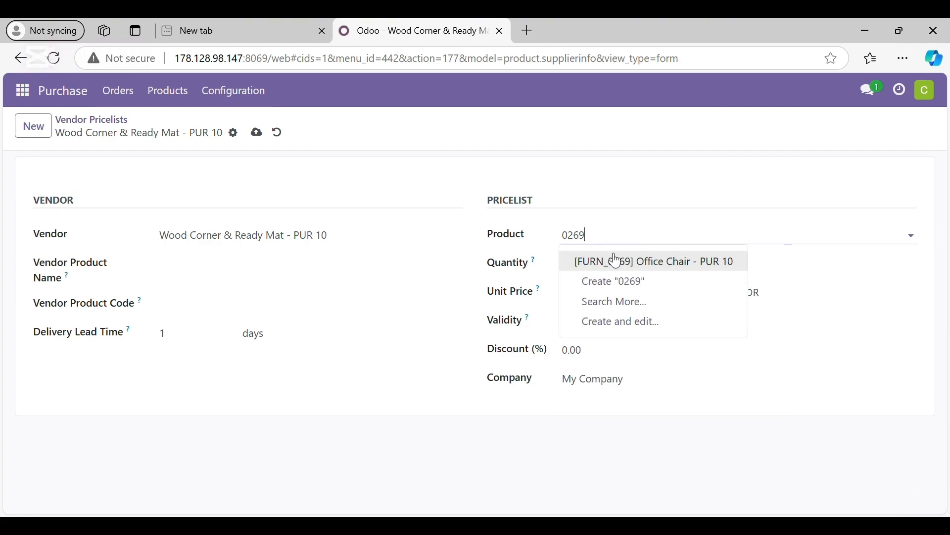
left_click(632, 266)
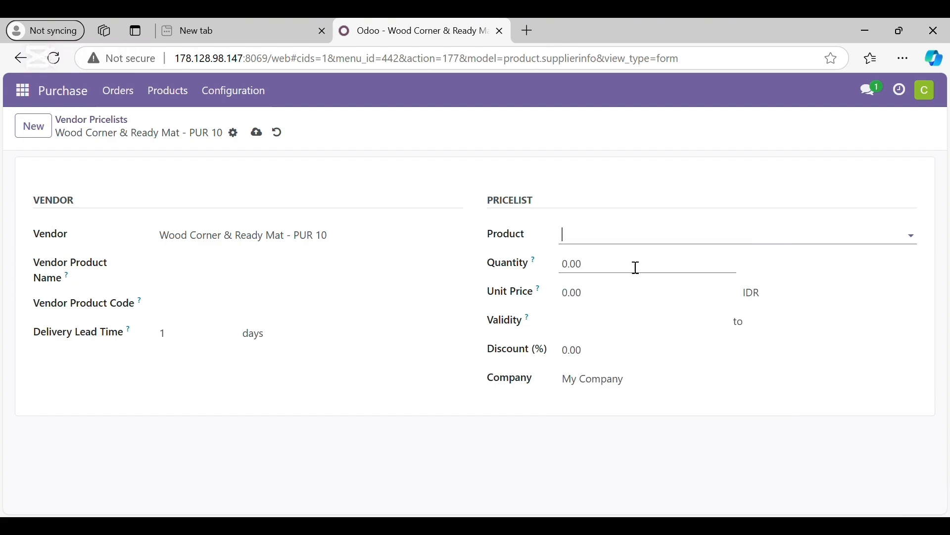
- Set the pricelist quantity to 10 units and the unit price to 12.50 IDR, and save the record
left_click(612, 274)
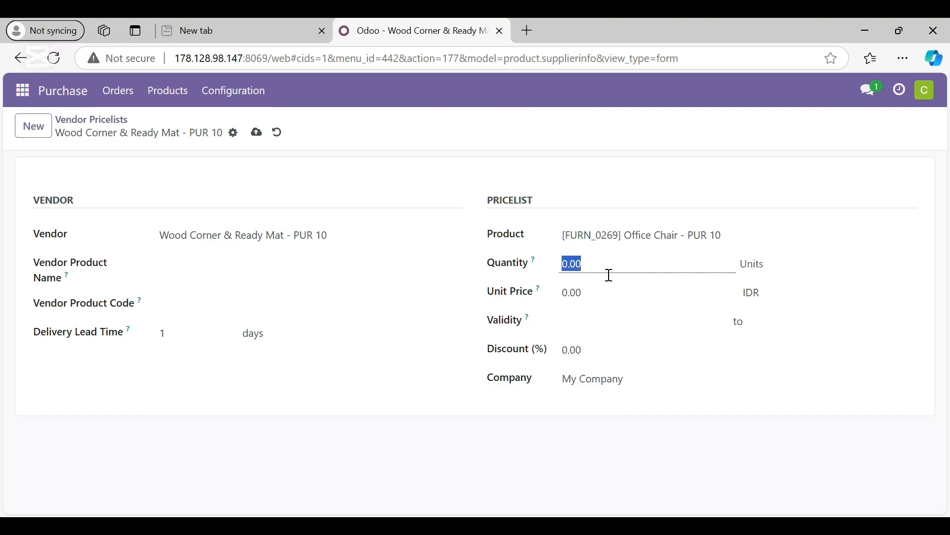
type("10.00")
left_click(679, 449)
left_click(602, 307)
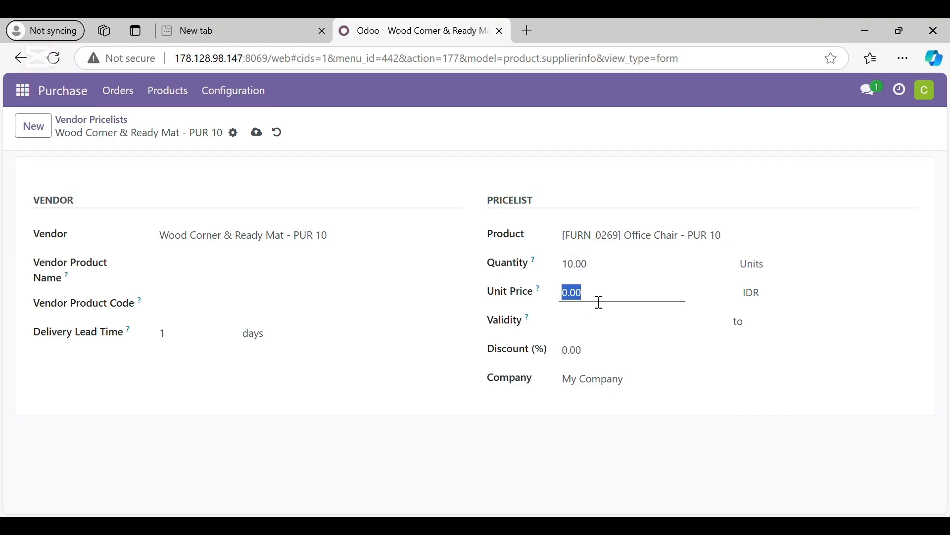
type("12.5")
left_click(608, 333)
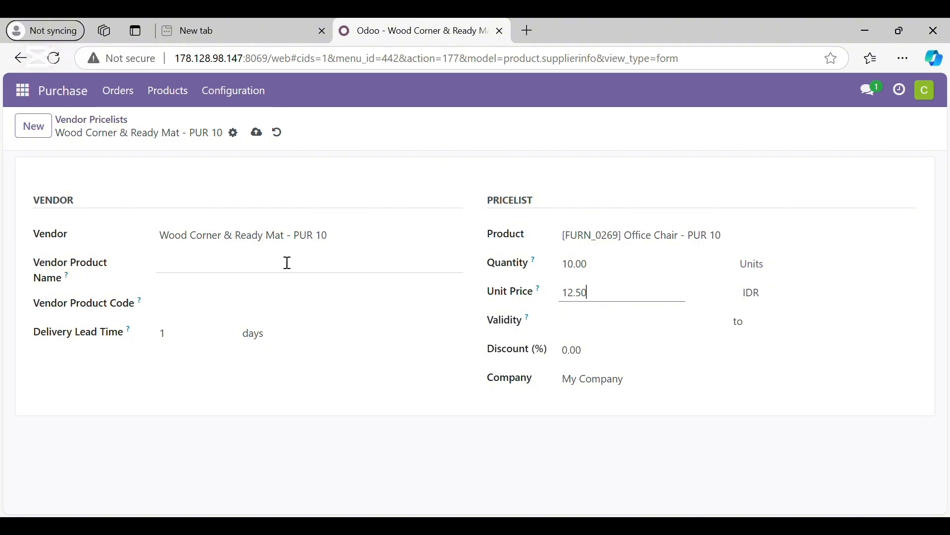
left_click(257, 133)
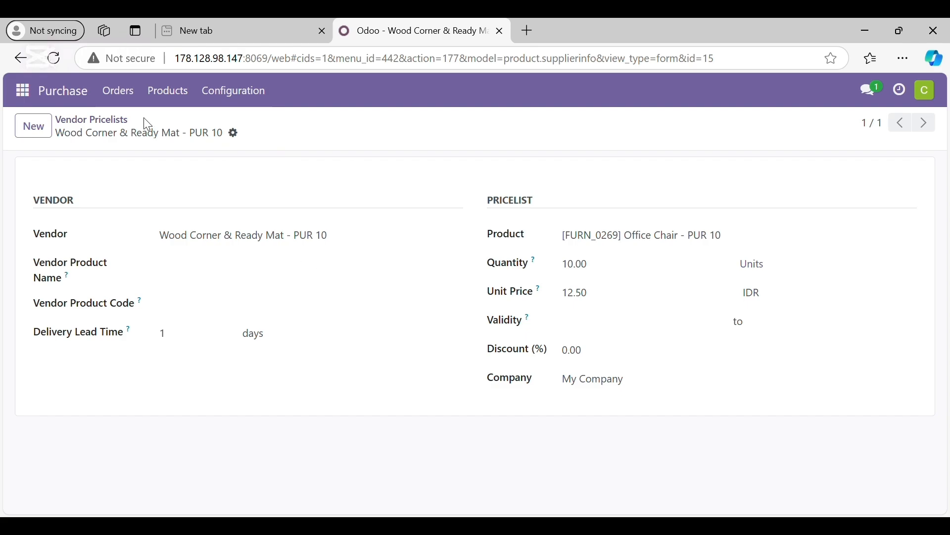
- Create a new request for quotation with Wood Corner & Ready Mat - PUR 10 as the vendor
left_click(134, 90)
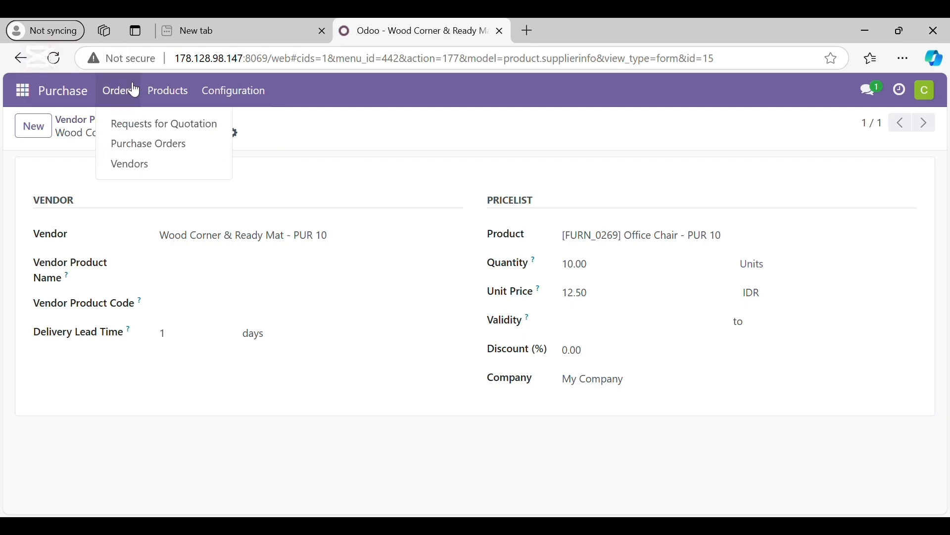
left_click(135, 90)
left_click(124, 94)
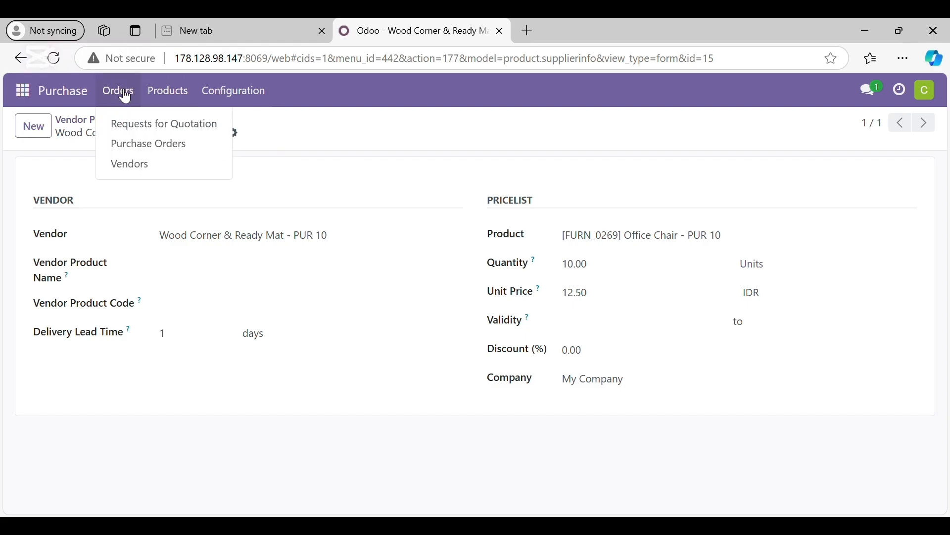
left_click(140, 132)
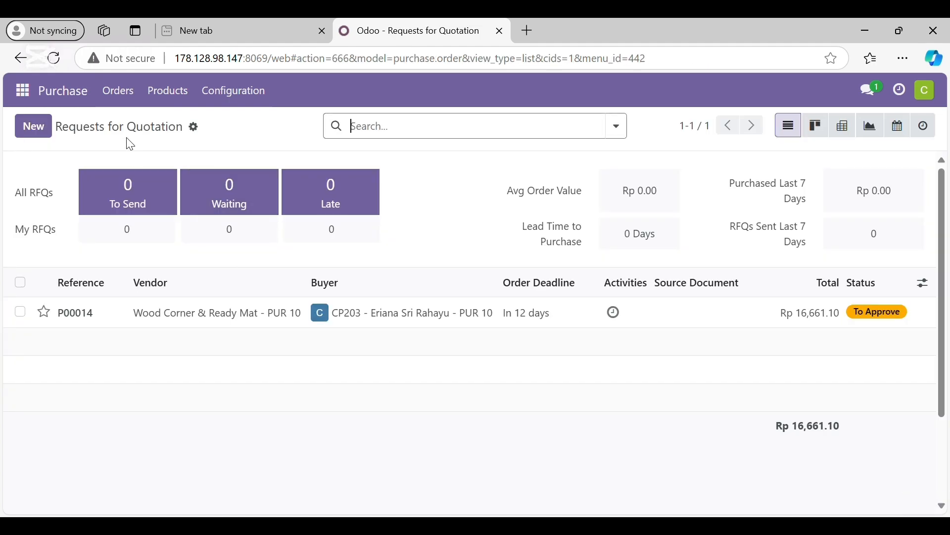
left_click(37, 127)
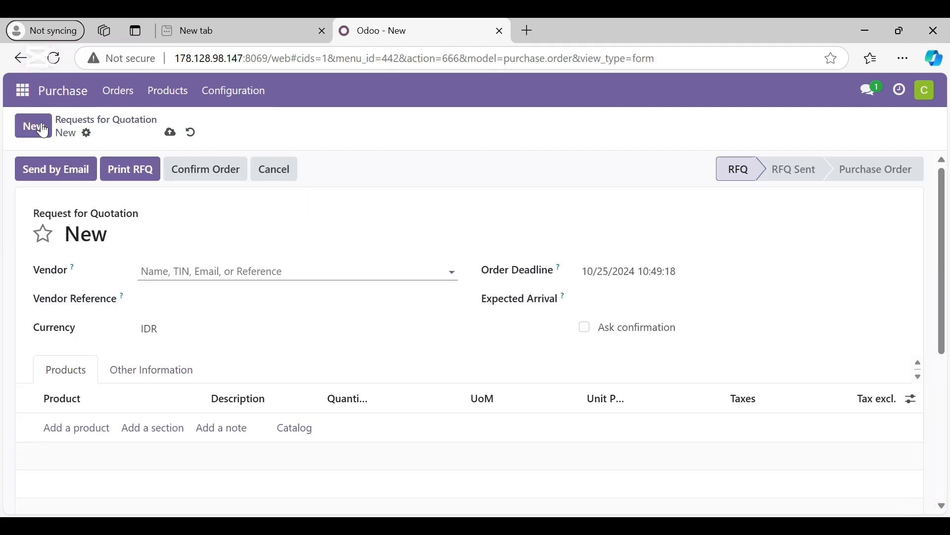
left_click(223, 272)
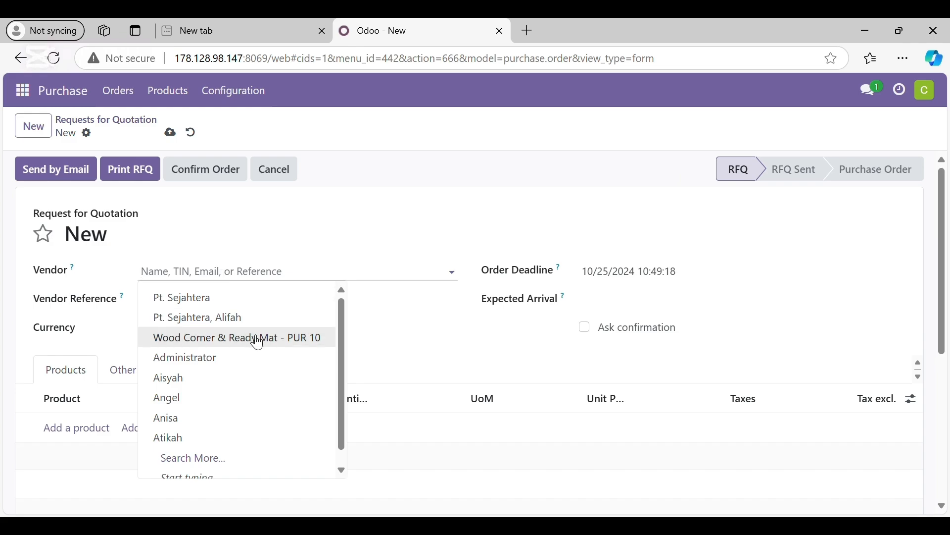
left_click(258, 342)
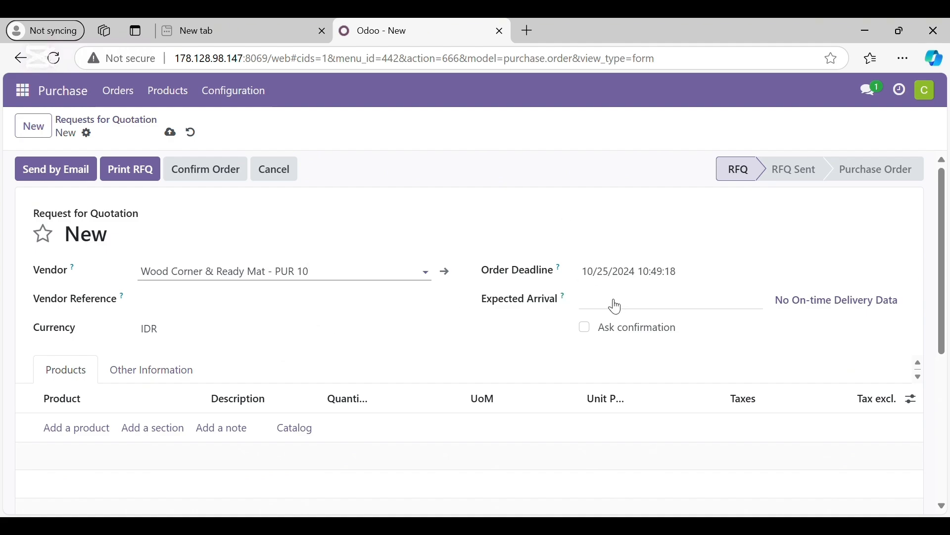
- Show the Expected Arrival, Disc.% and Tax incl. columns in the product lines of the request for quotation
scroll(259, 396, "down", 2)
scroll(303, 381, "up", 1)
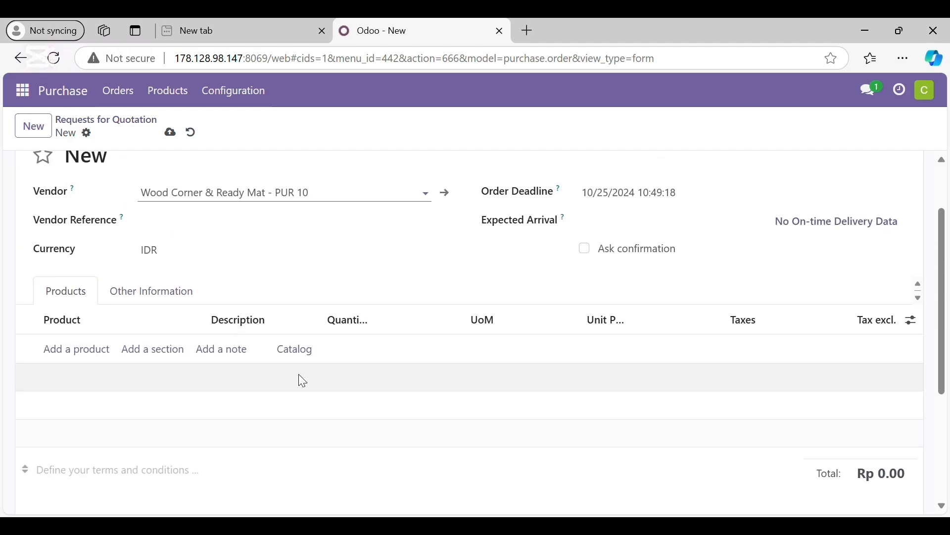
scroll(685, 307, "up", 1)
scroll(594, 285, "down", 1)
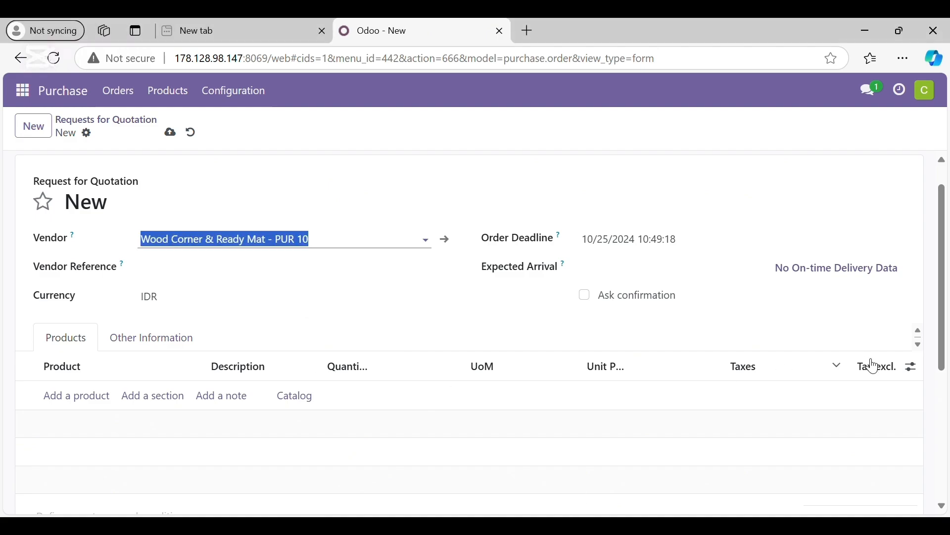
left_click(915, 373)
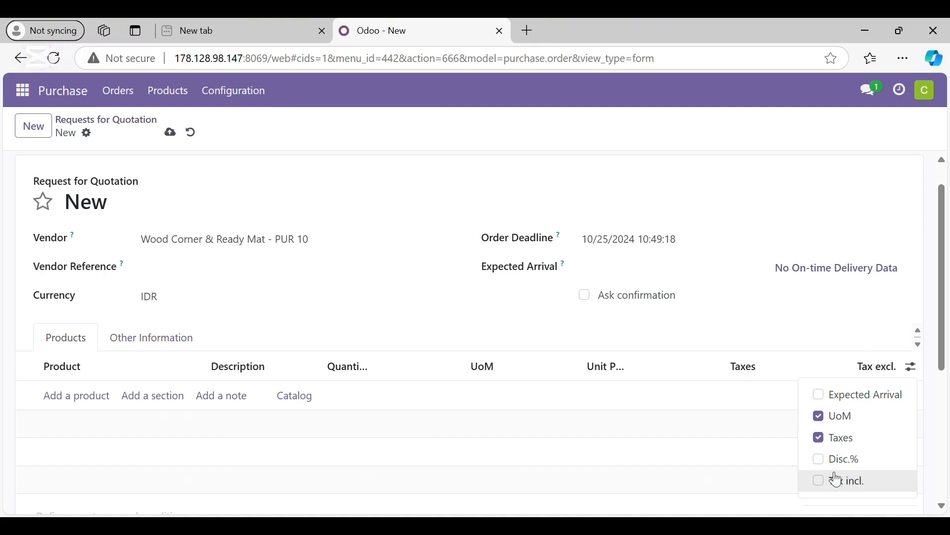
left_click(819, 395)
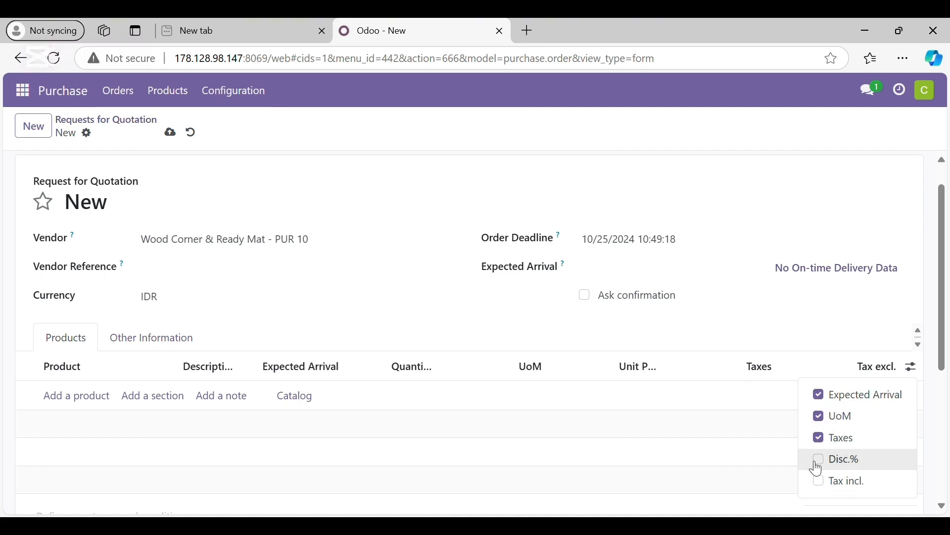
left_click(819, 462)
left_click(825, 481)
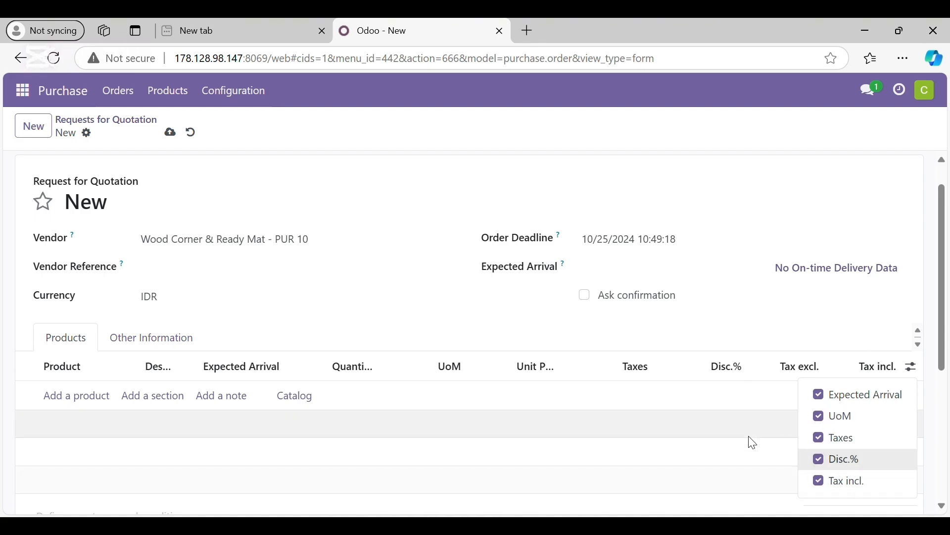
left_click(702, 441)
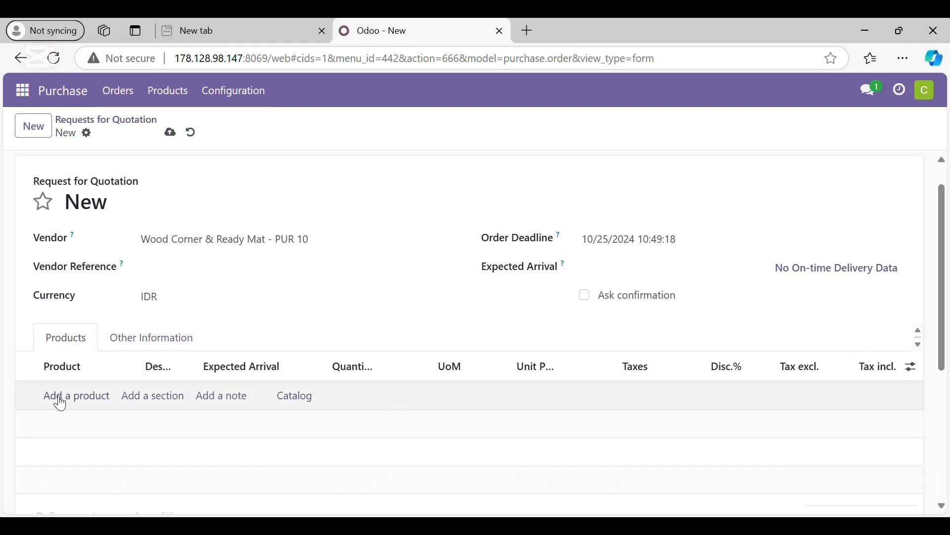
- Add a product line for [FURN_6666] Acoustic Bloc Screens - PUR 10 to the request for quotation
left_click(57, 400)
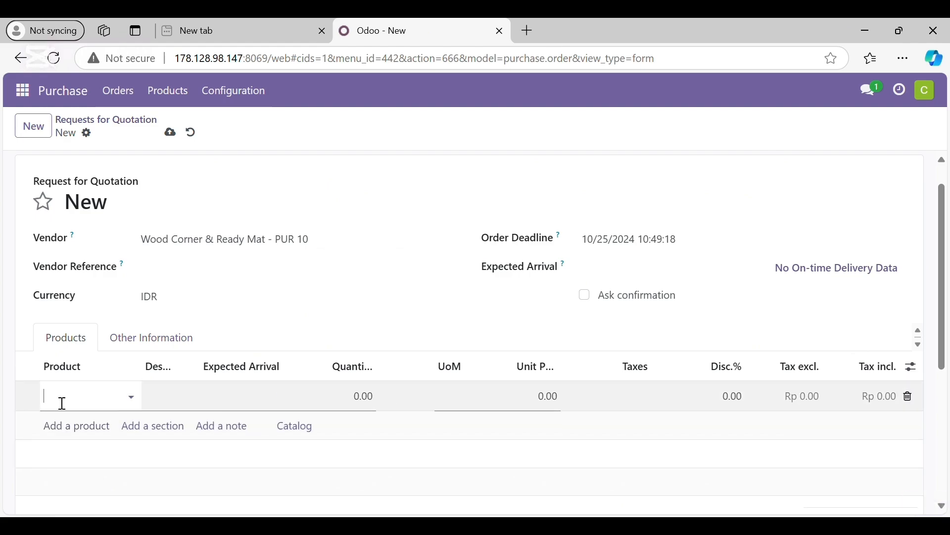
left_click(134, 401)
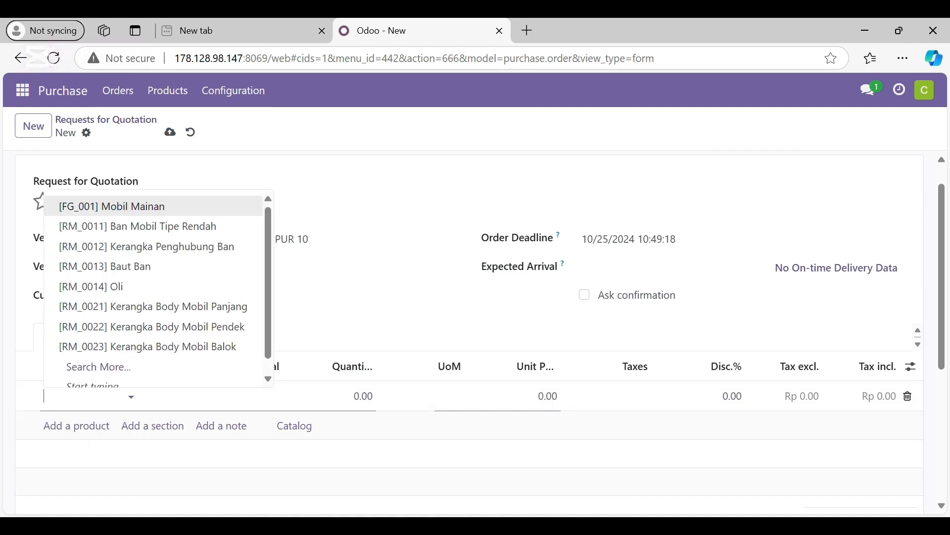
left_click(667, 485)
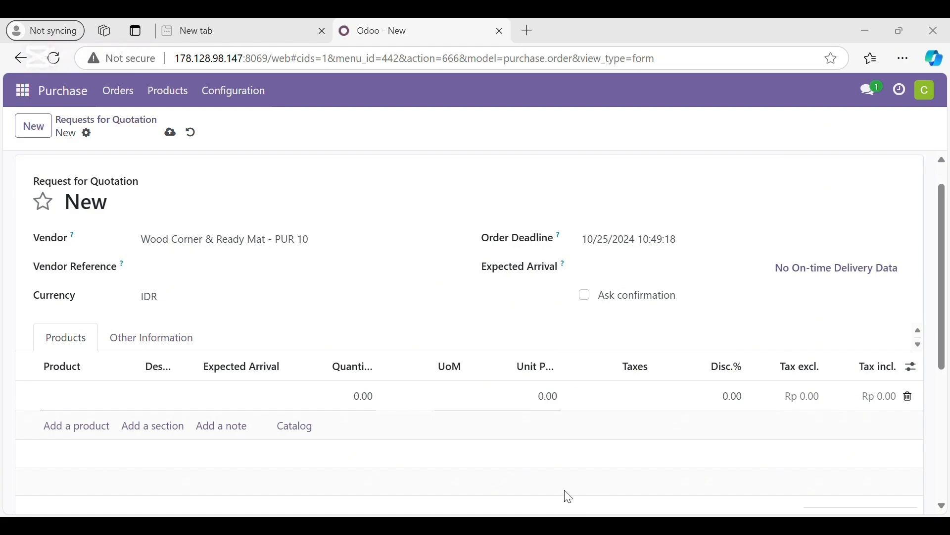
left_click(96, 391)
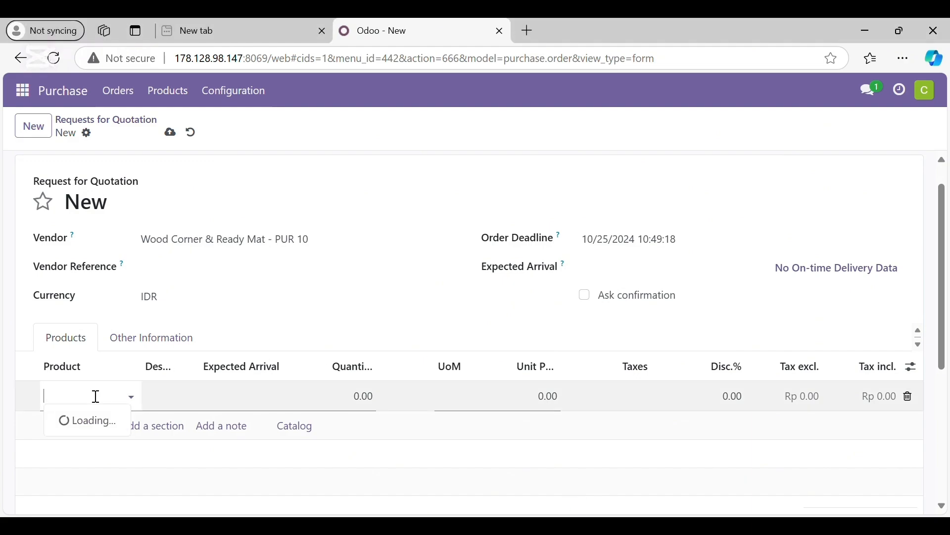
type("[FURN_6666] Acoustic Bloc Screens")
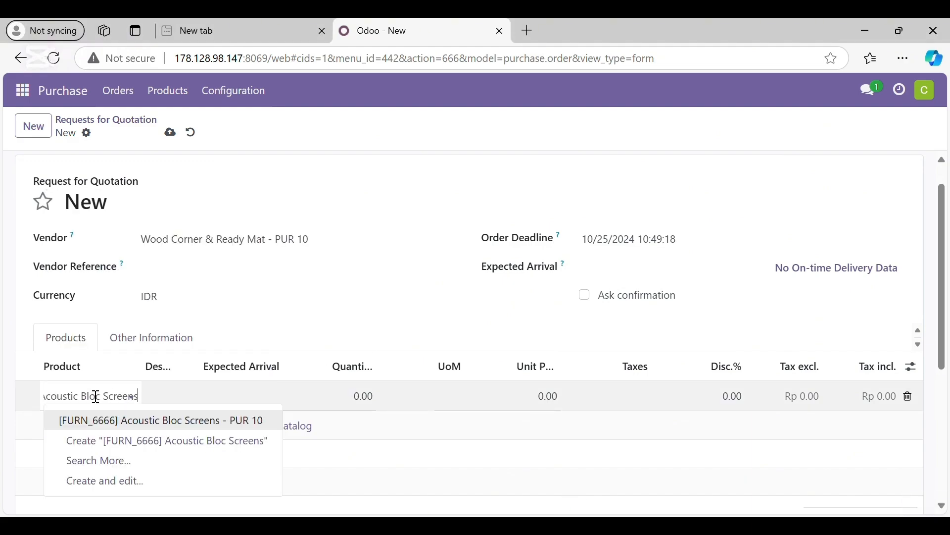
left_click(136, 421)
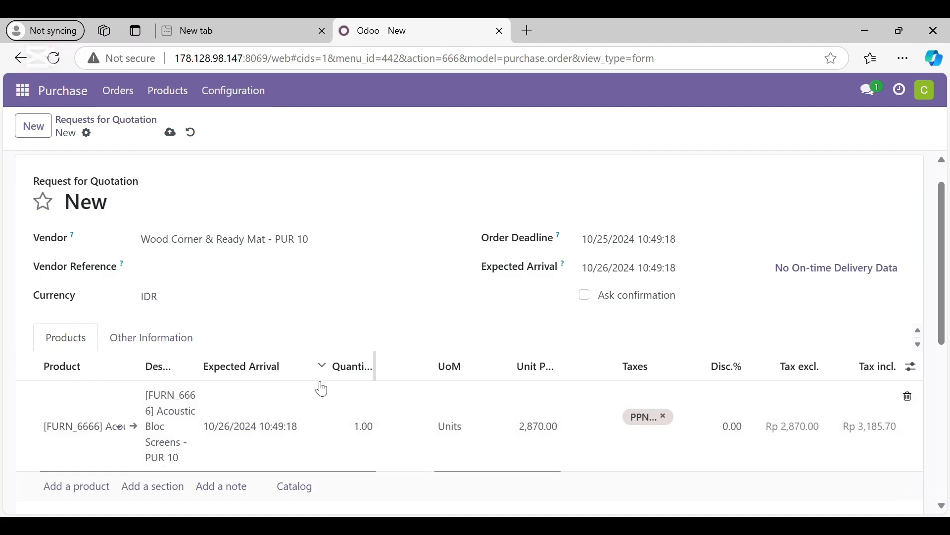
- Set the quantity of the Acoustic Bloc Screens line to 5 units
scroll(318, 385, "down", 2)
left_click(371, 321)
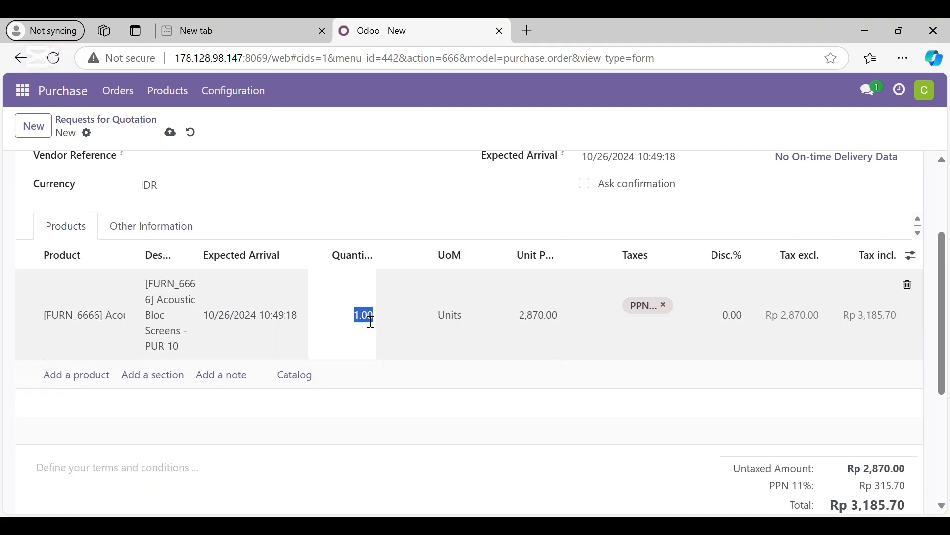
type("5")
left_click(405, 367)
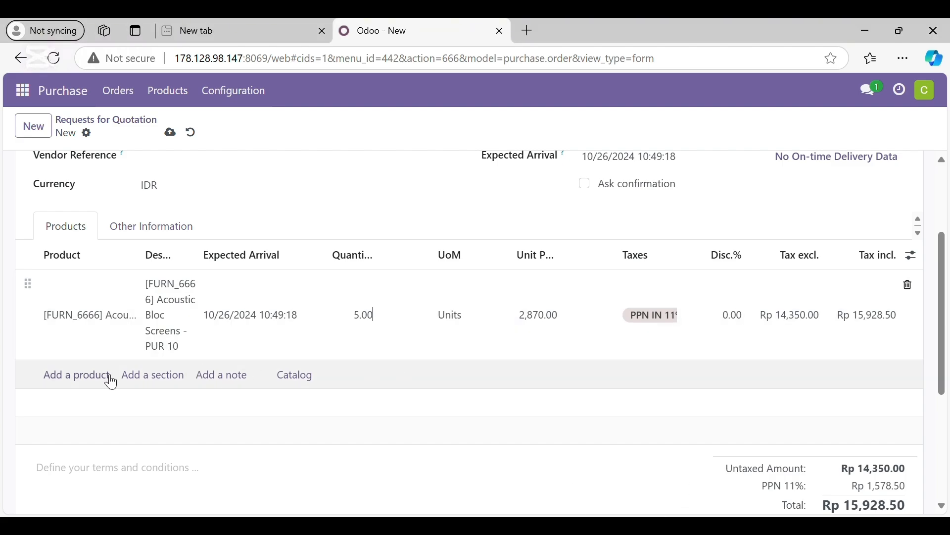
- Add a product line for [FURN_0269] Office Chair - PUR 10 to the request for quotation
left_click(79, 378)
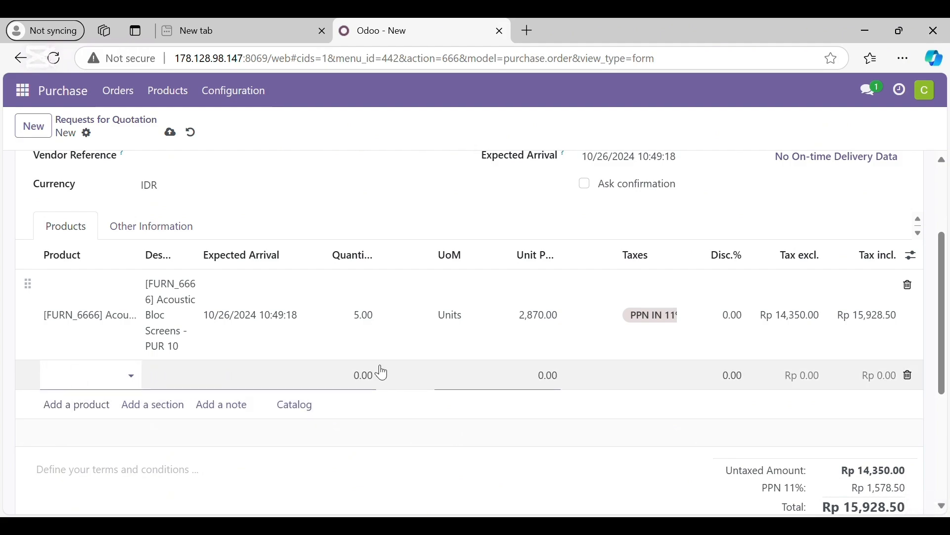
left_click(673, 520)
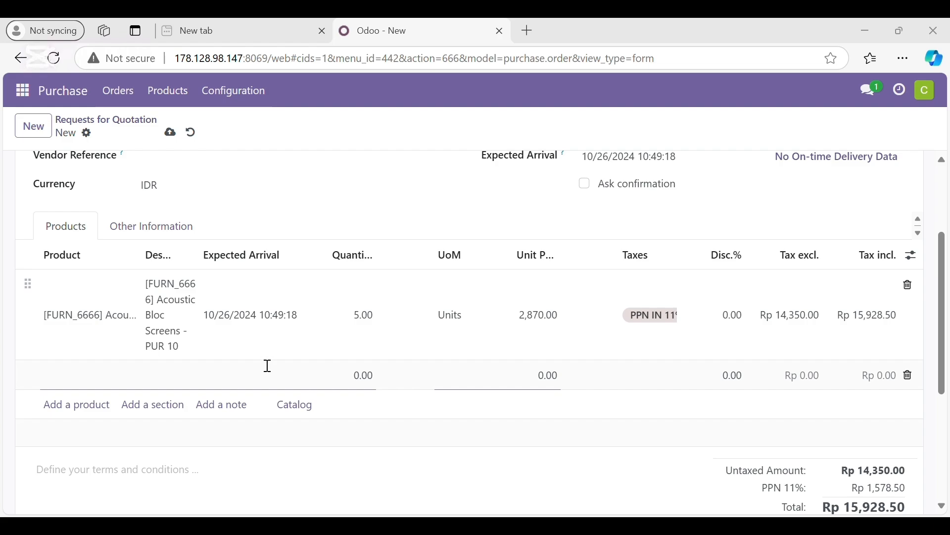
left_click(469, 435)
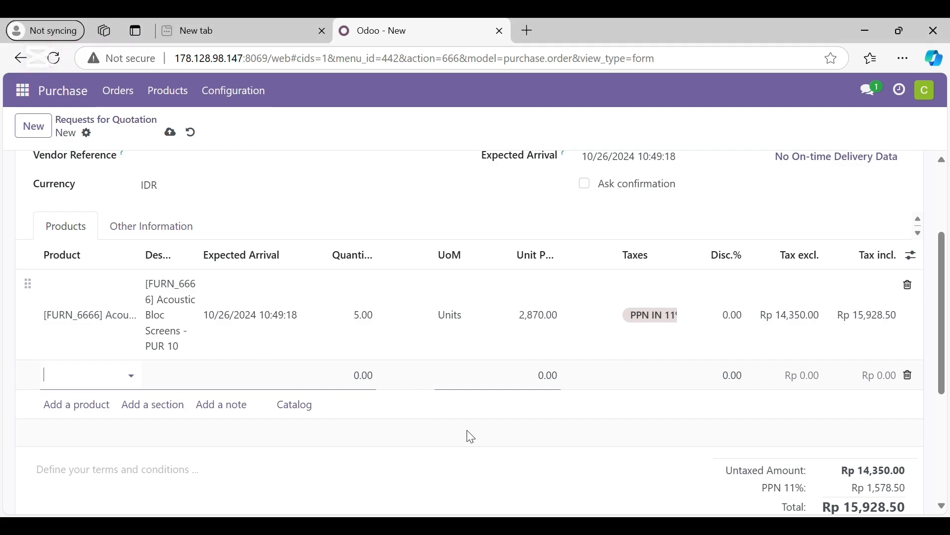
left_click(101, 380)
type("[FURN_0269] Office Chair")
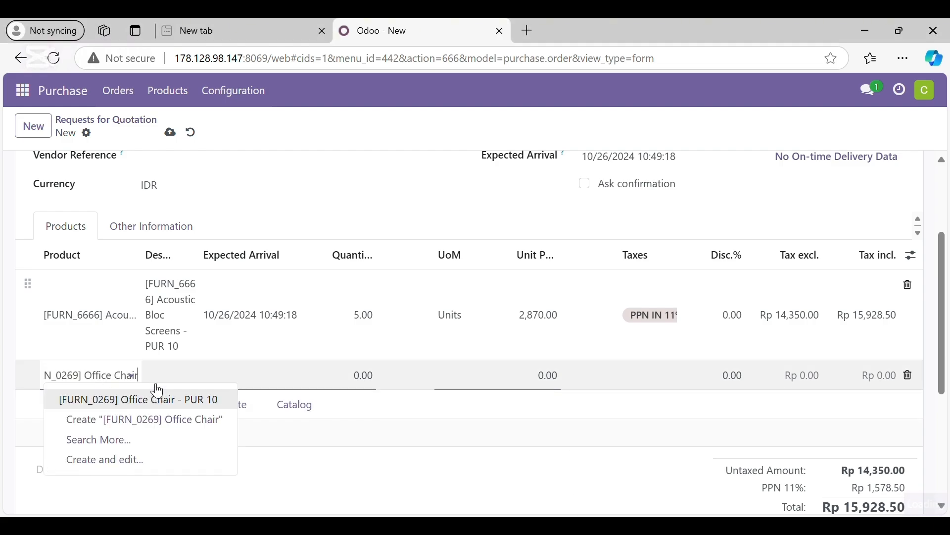
left_click(163, 401)
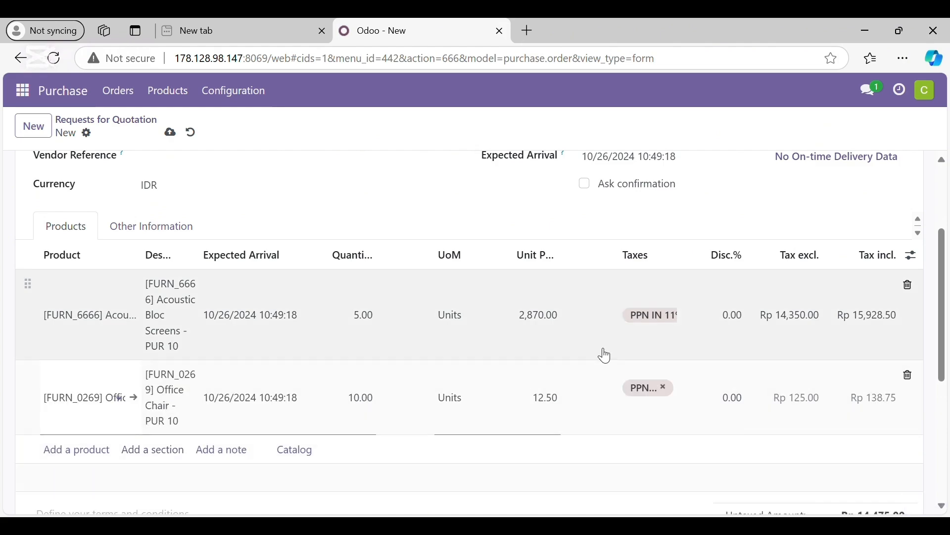
- Review the vendor, dates, product lines, taxes and totals of the request for quotation
scroll(544, 354, "up", 1)
scroll(632, 397, "down", 2)
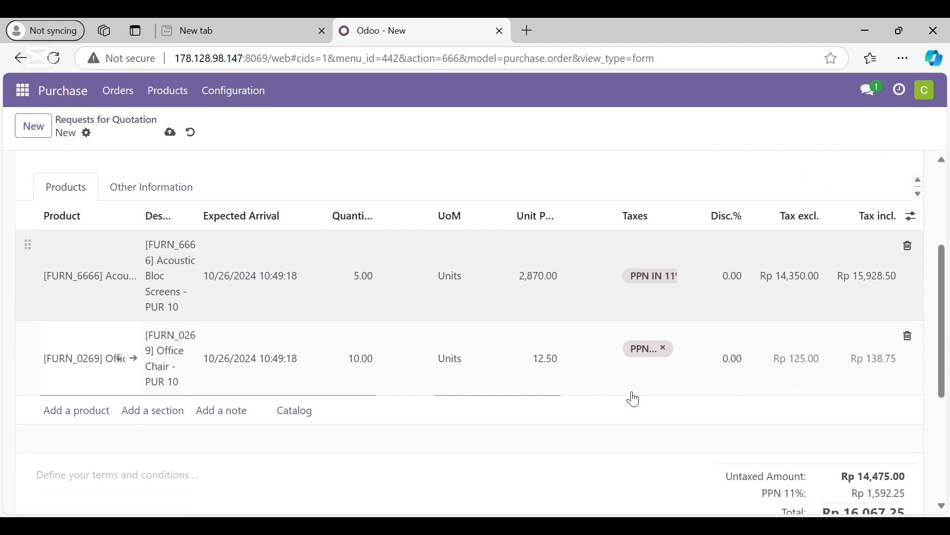
scroll(632, 396, "up", 2)
scroll(722, 315, "up", 2)
scroll(658, 375, "down", 1)
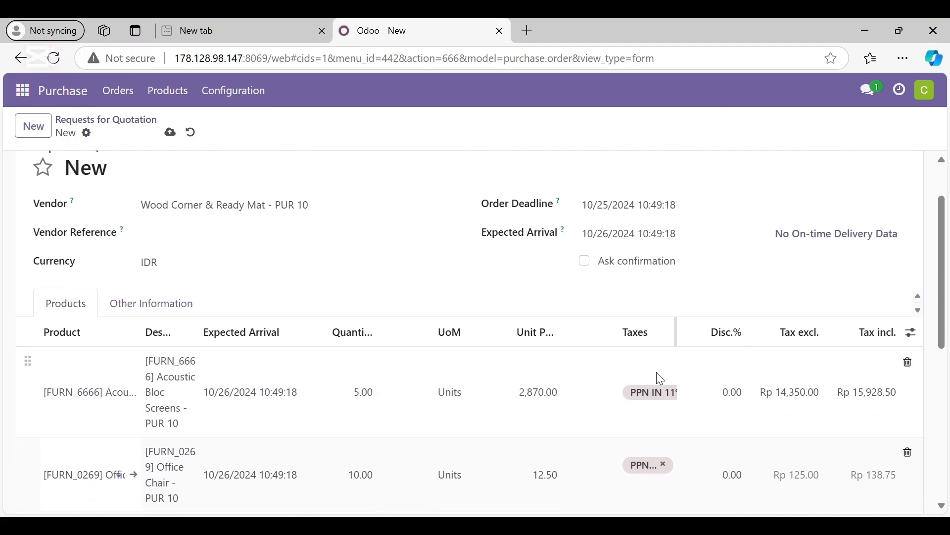
scroll(536, 350, "down", 3)
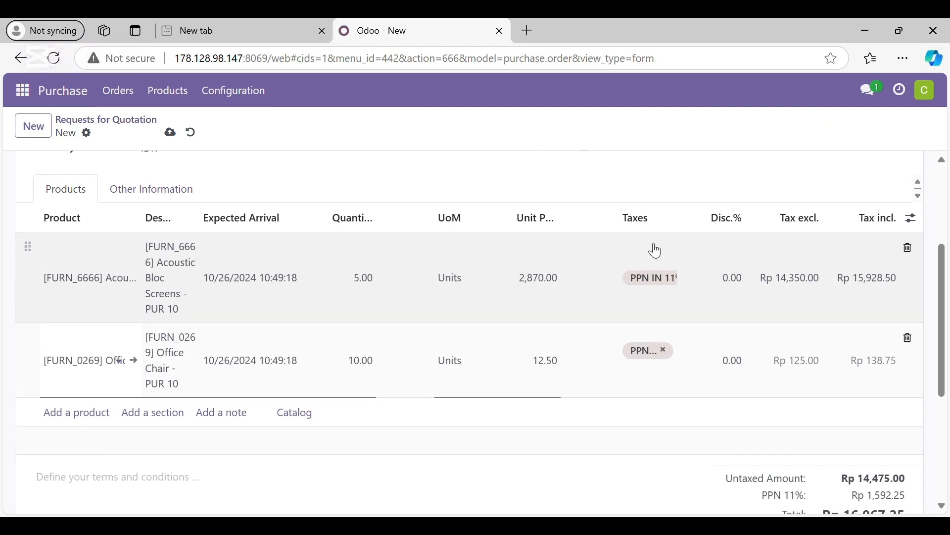
scroll(678, 279, "up", 2)
scroll(686, 277, "up", 3)
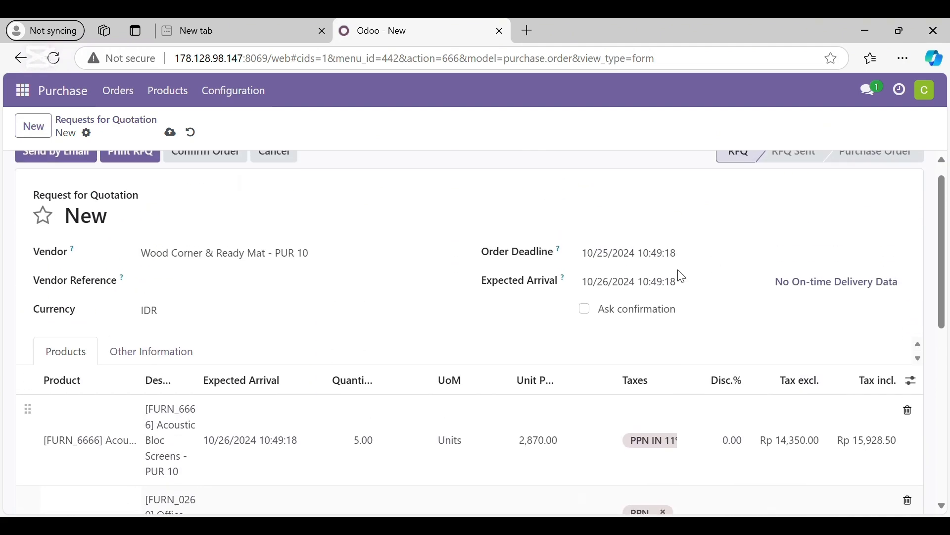
scroll(684, 276, "down", 1)
scroll(683, 276, "down", 5)
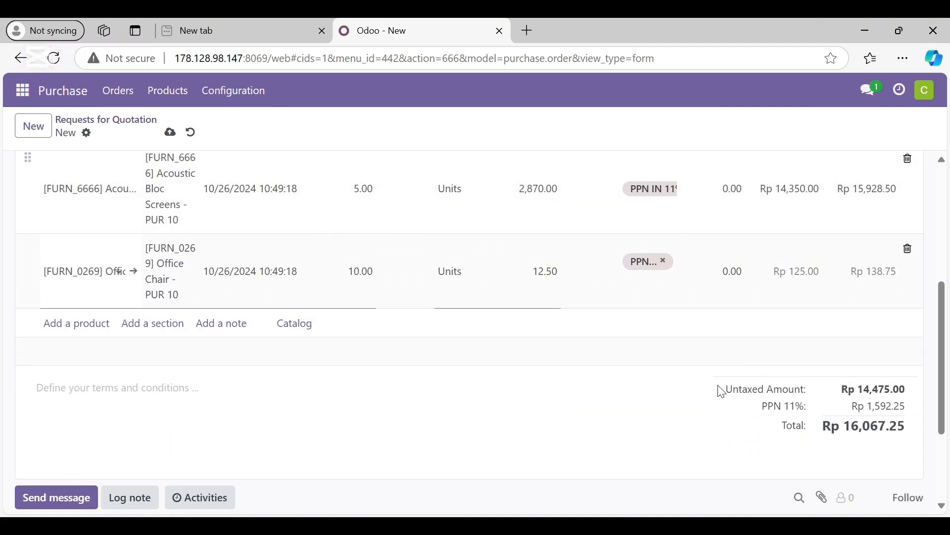
scroll(569, 394, "up", 6)
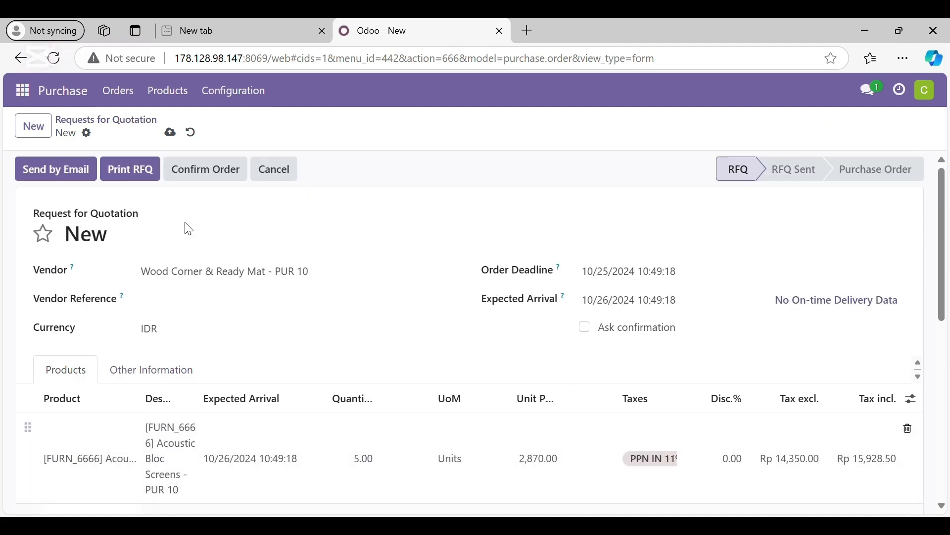
- Confirm the order and return to the list of requests for quotation
left_click(201, 178)
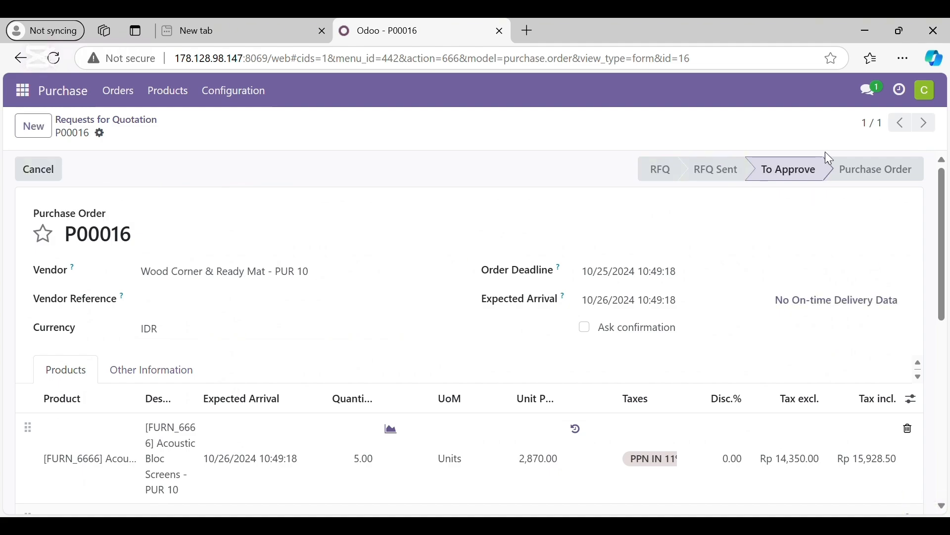
left_click(134, 128)
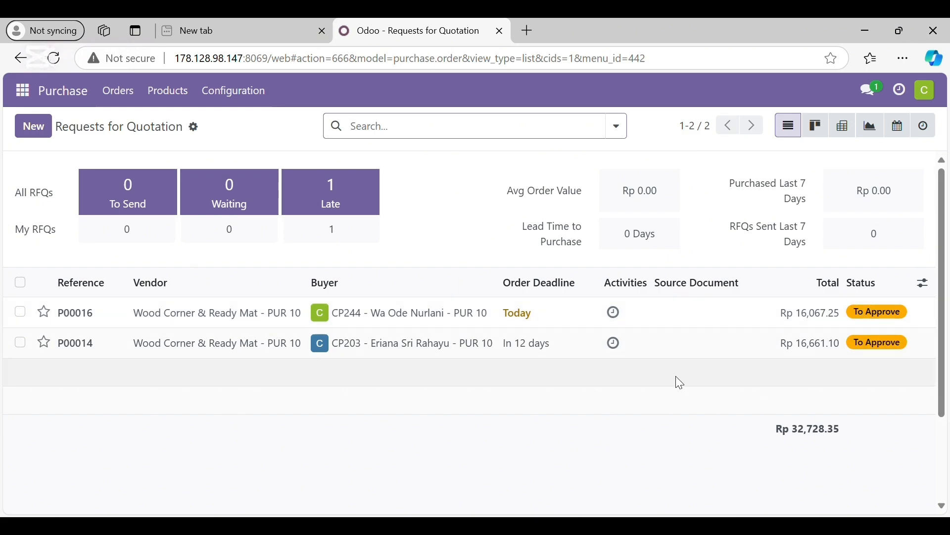
- Open the pur 10 channel in Discuss
left_click(22, 90)
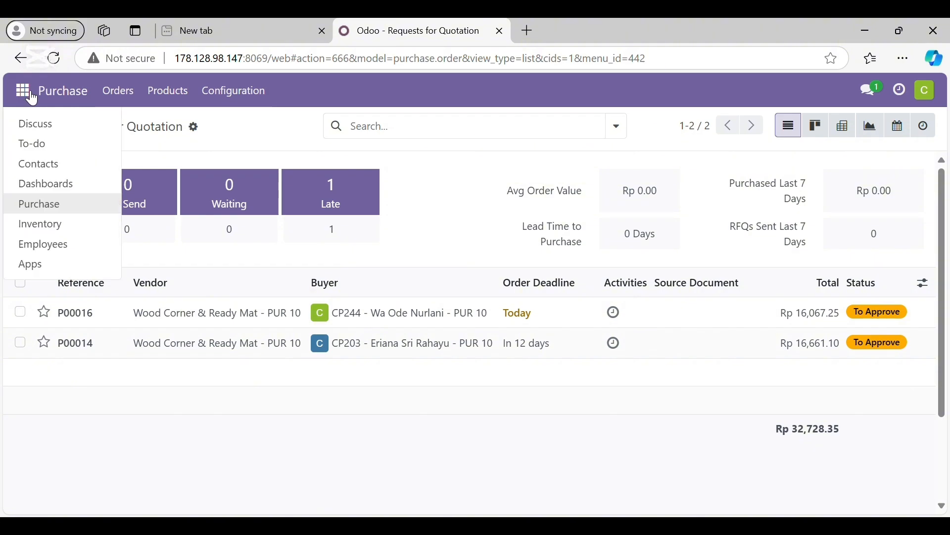
left_click(64, 124)
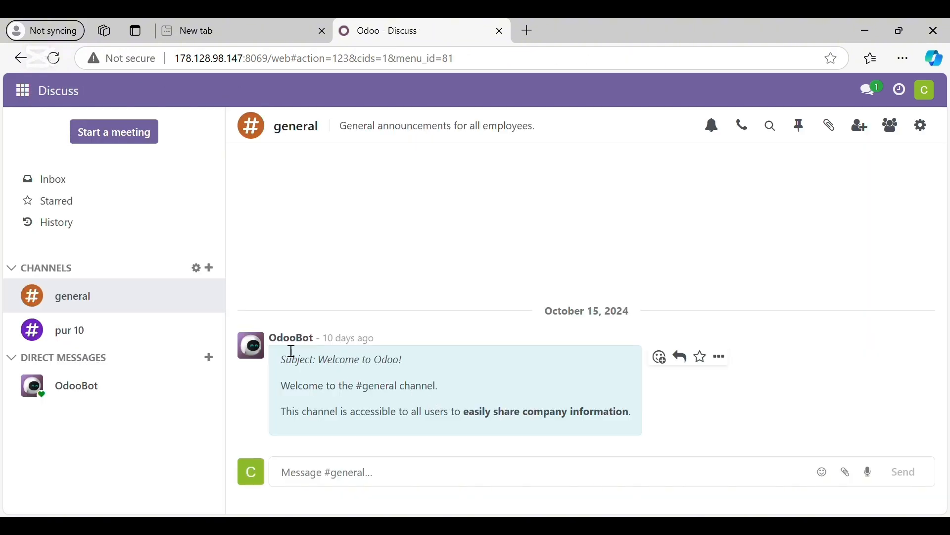
left_click(119, 332)
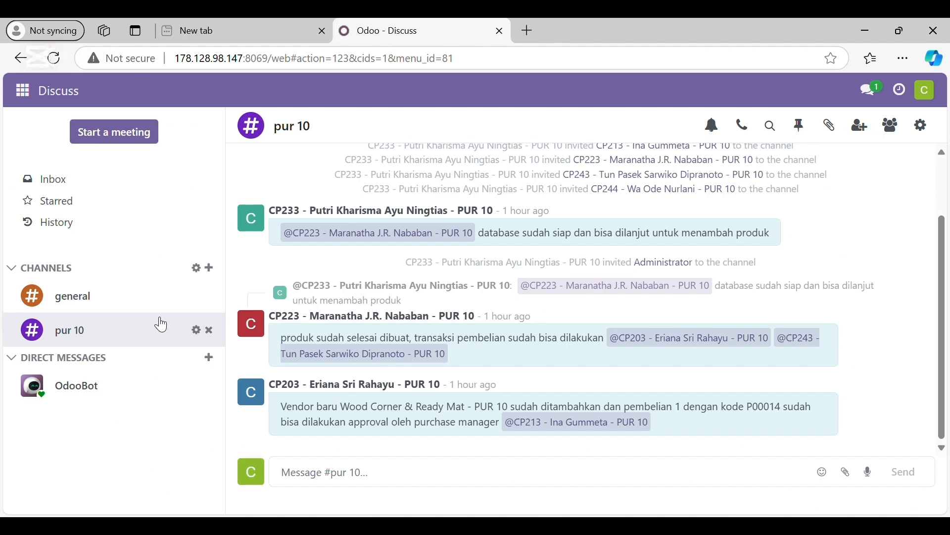
- Draft a message mentioning the purchase manager with the text "Tolong Approve RFQ" and the beginning of the order reference
left_click(304, 478)
type("@")
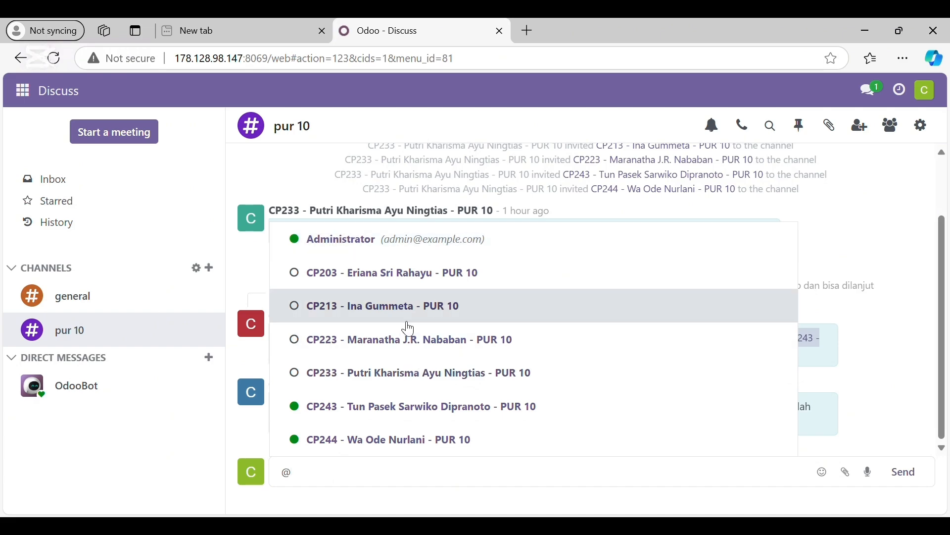
left_click(408, 319)
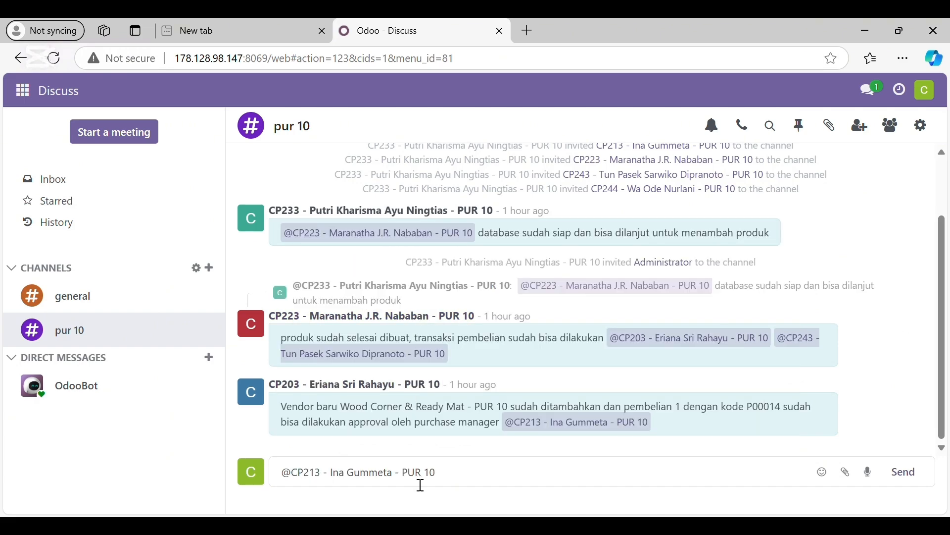
type("Tolong Ap")
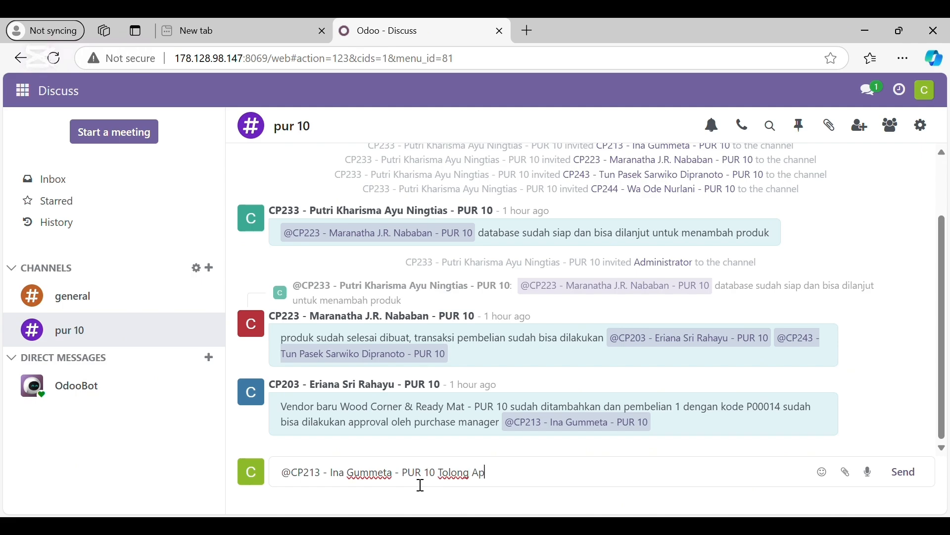
type("prove RFQ P000")
- Check the new order's reference in the Purchase list, complete it in the pur 10 draft message and send the message
left_click(32, 98)
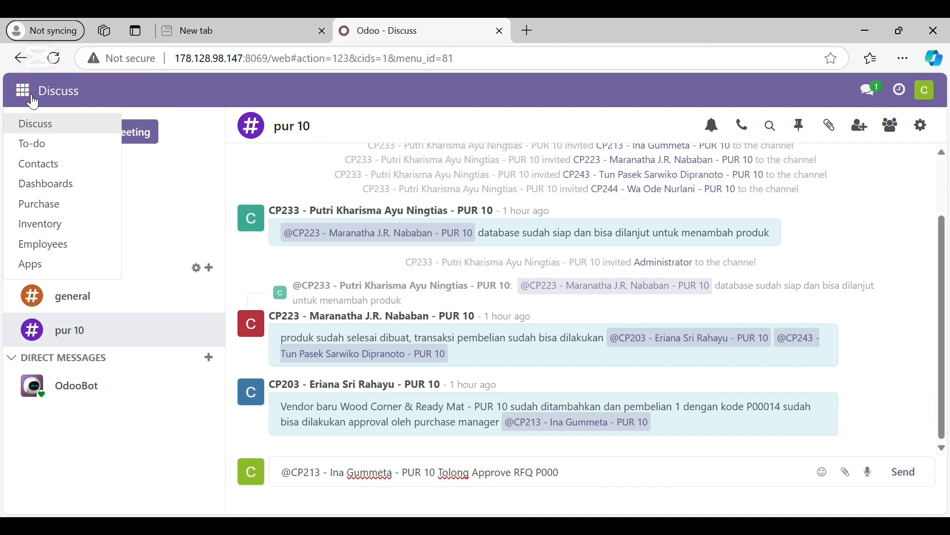
left_click(66, 206)
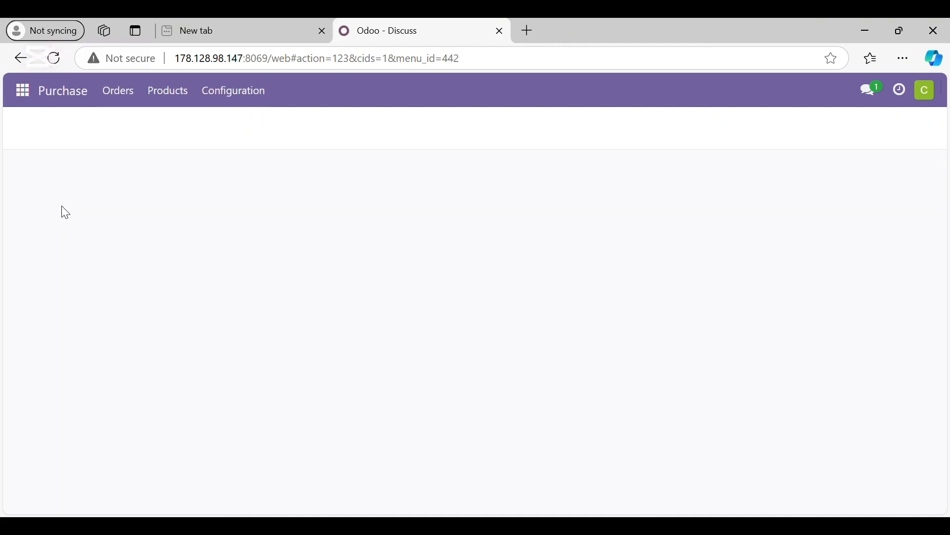
left_click(120, 92)
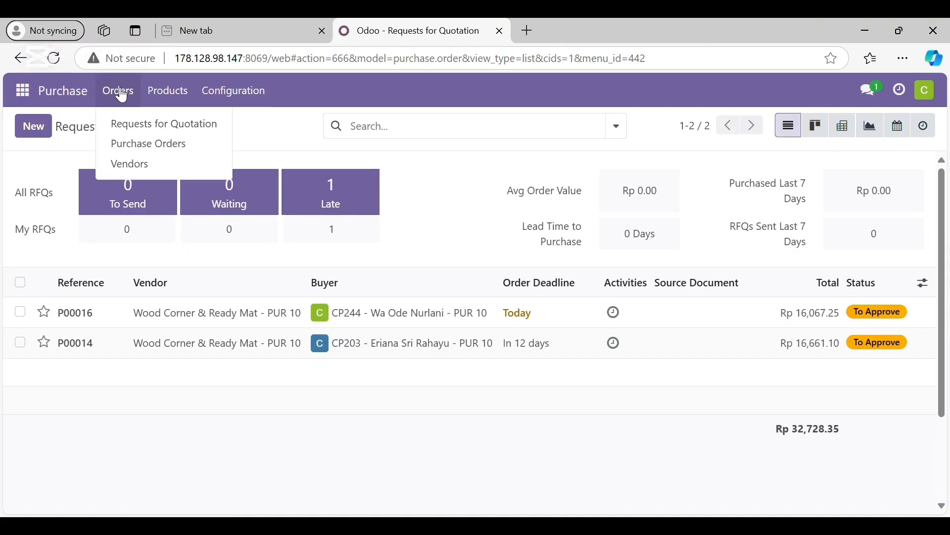
left_click(21, 91)
left_click(64, 125)
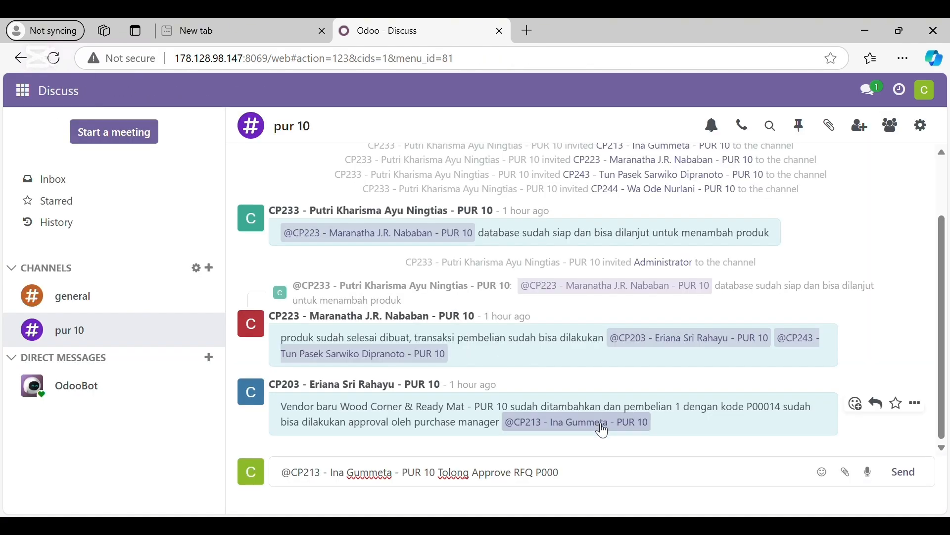
type("16")
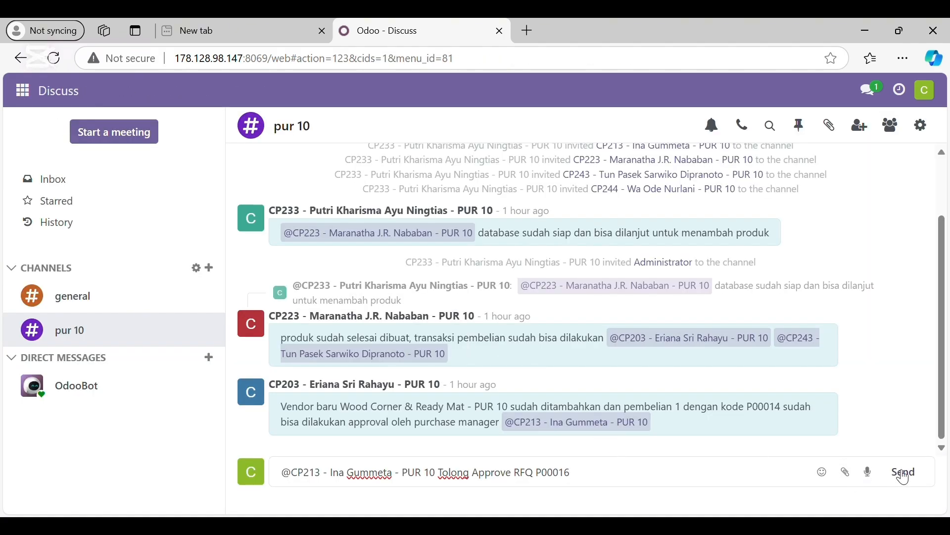
left_click(904, 474)
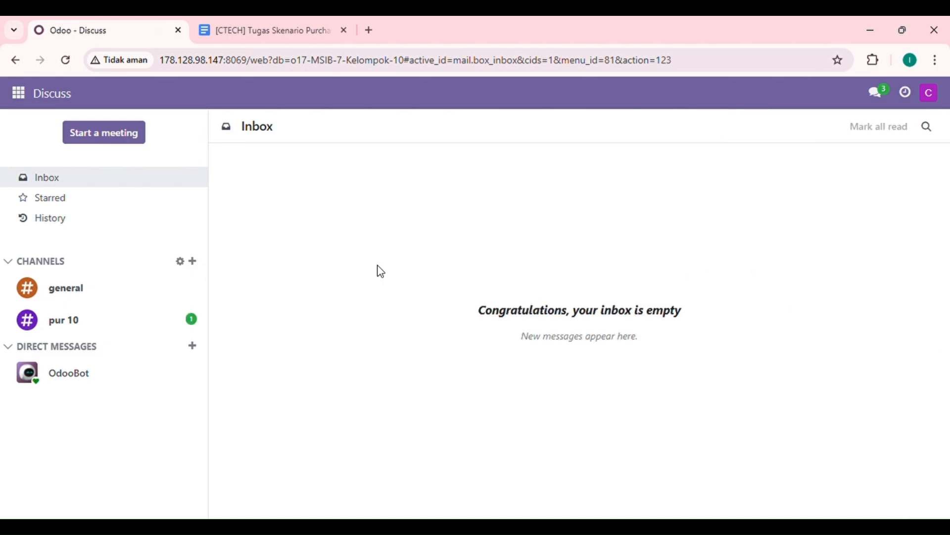
- In the purchase manager's session, reply "baik akan saya periksa terlebih dahulu" in the pur 10 channel
left_click(110, 330)
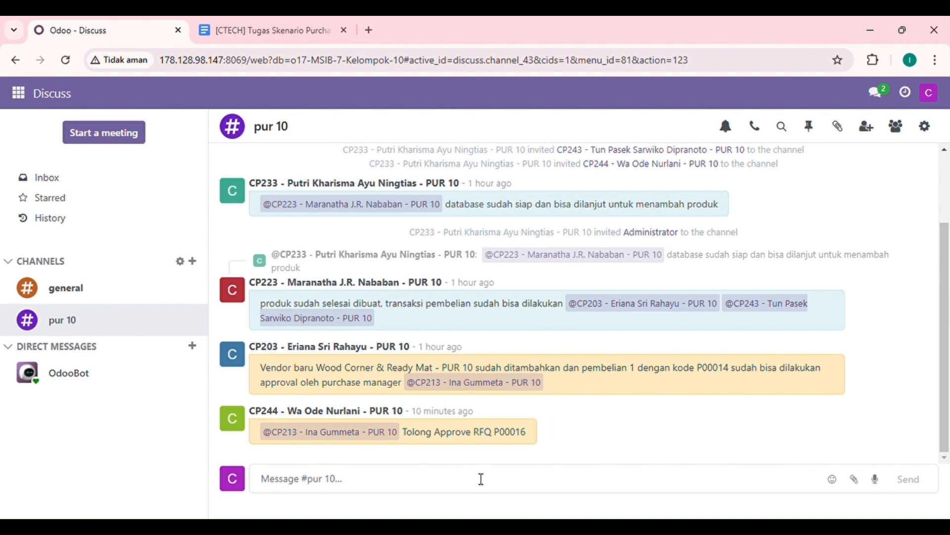
type("baik akan saya")
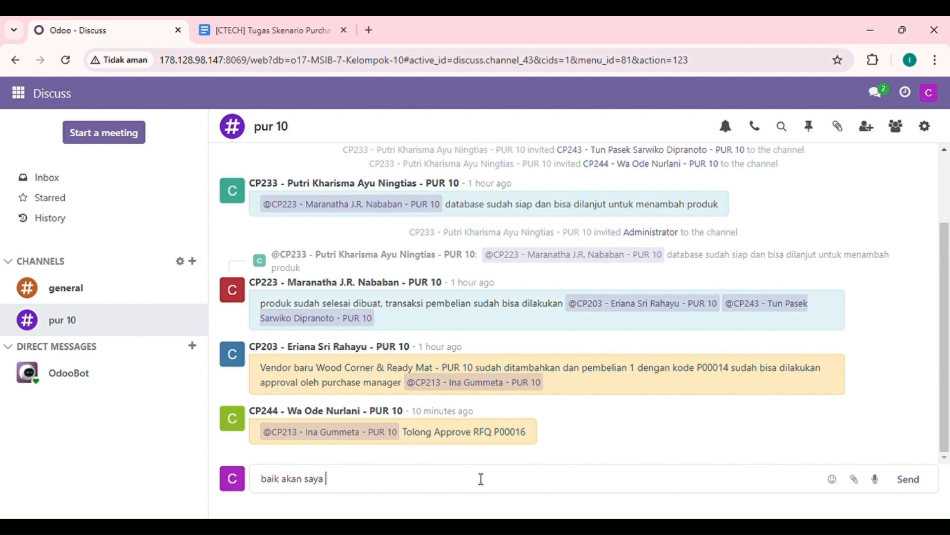
type(" periksa terlebih")
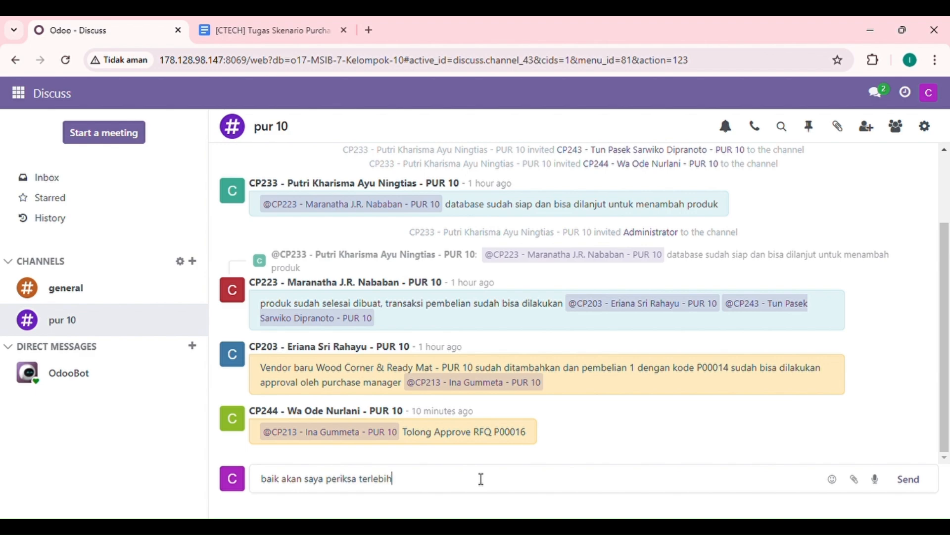
type(" dahulu")
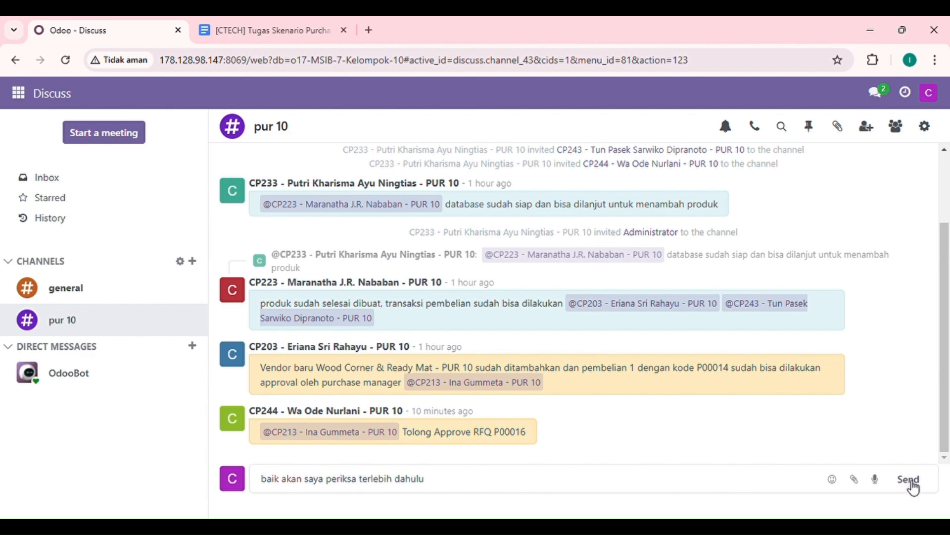
left_click(913, 488)
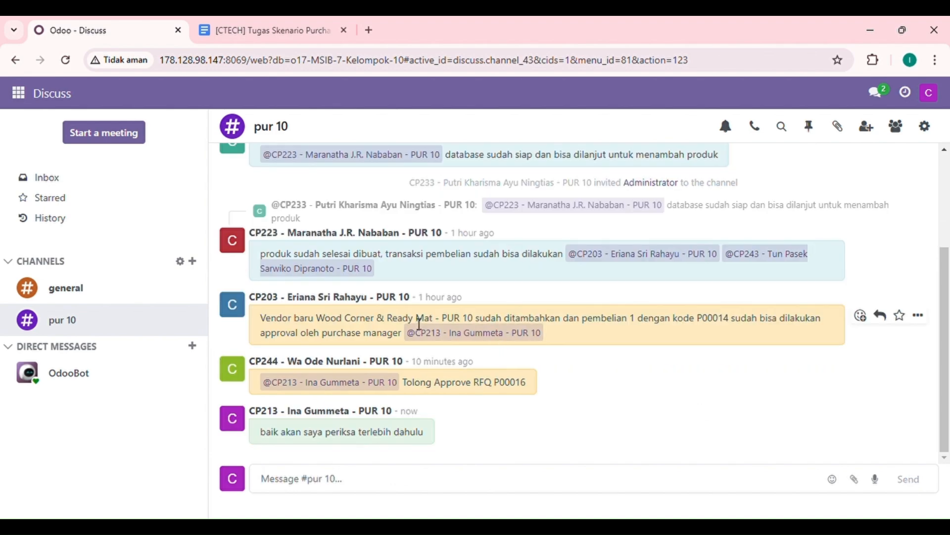
- Open the Wood Corner & Ready Mat - PUR 10 request whose order deadline is today in Purchase, closing the floating chat window
left_click(22, 95)
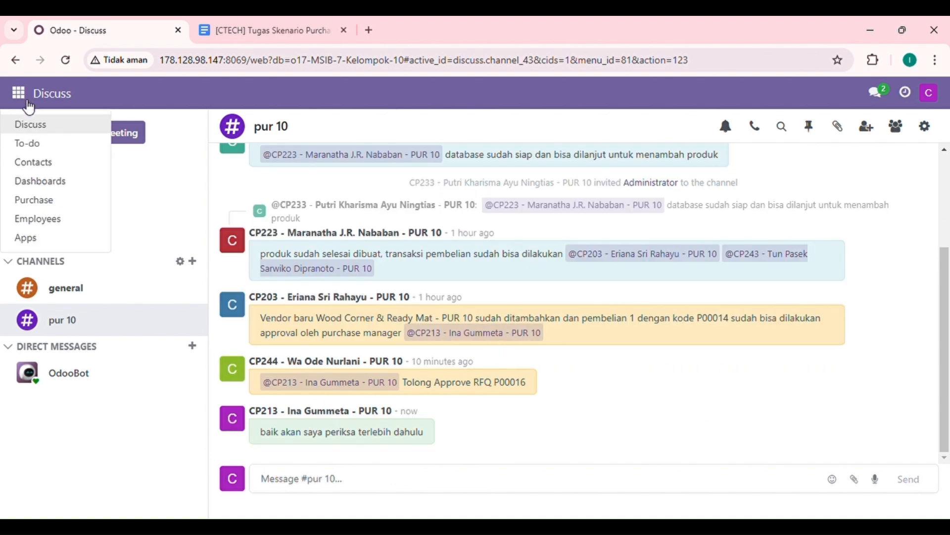
left_click(48, 206)
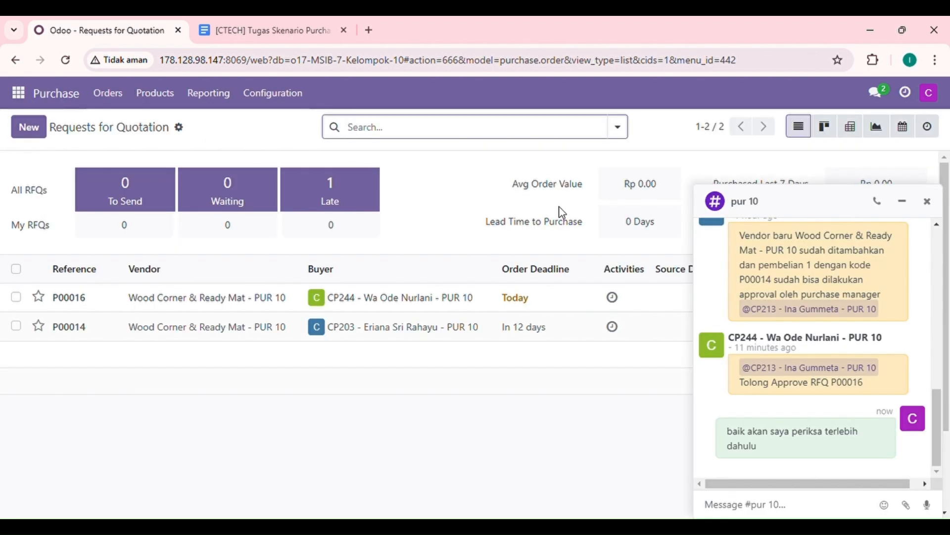
left_click(927, 202)
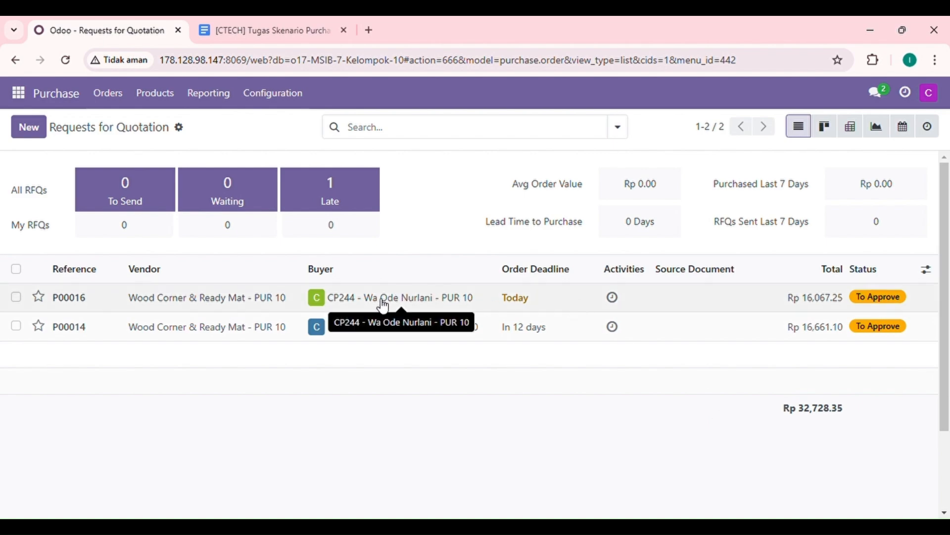
left_click(114, 306)
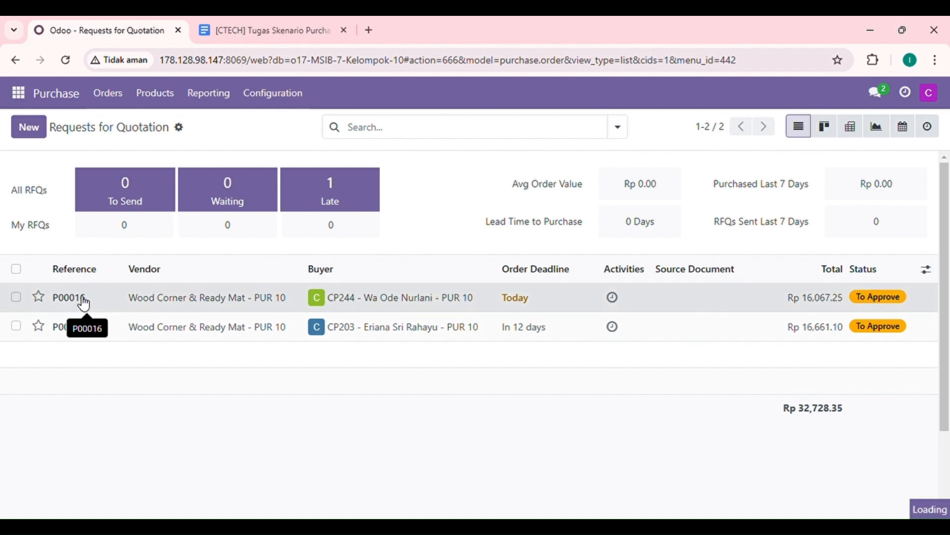
scroll(228, 308, "down", 1)
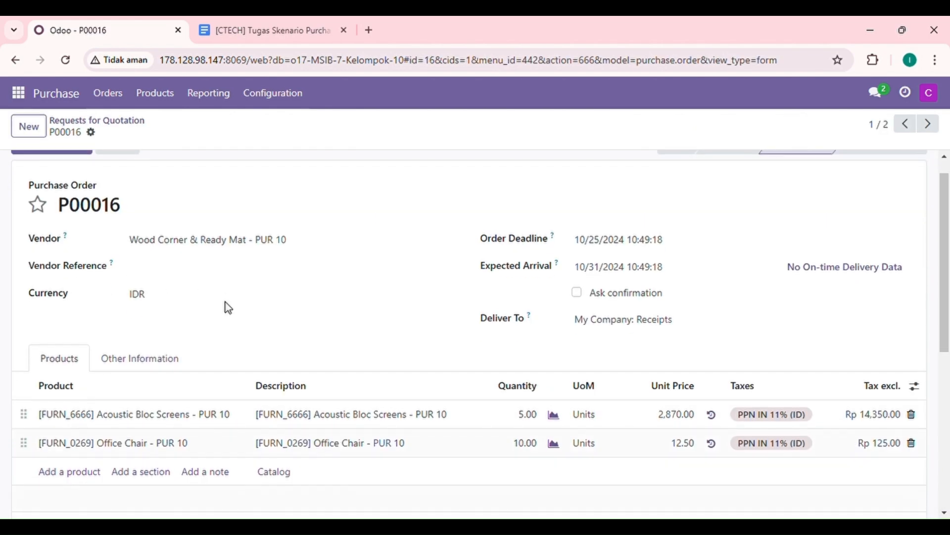
- Compare the opened order's dates, product lines, quantities and unit prices with the quotation table in the Tugas Skenario Purchase document
scroll(228, 308, "down", 1)
scroll(229, 308, "up", 1)
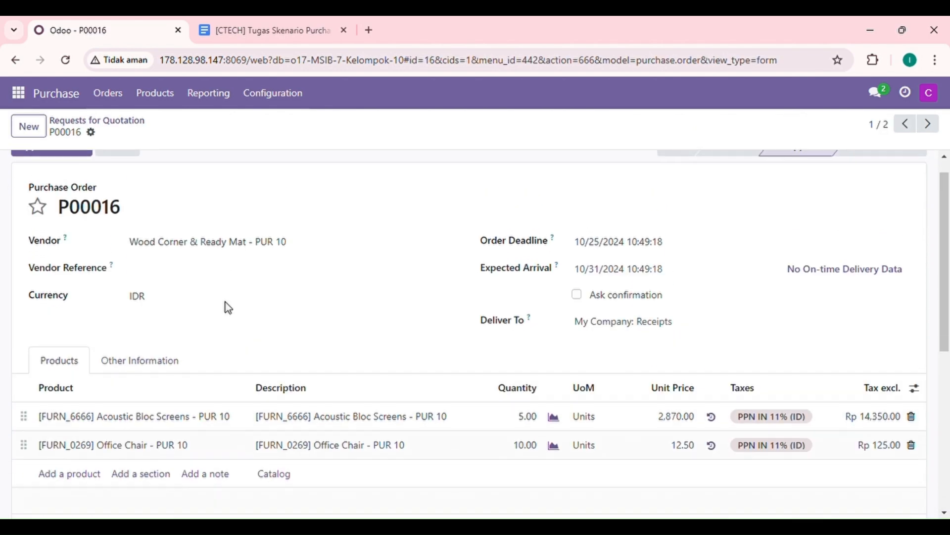
scroll(229, 308, "up", 1)
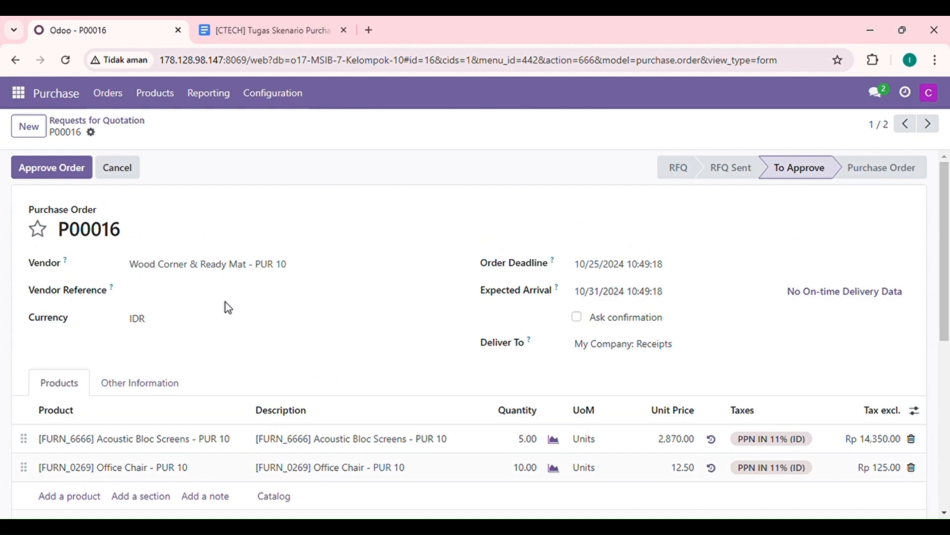
scroll(228, 308, "down", 1)
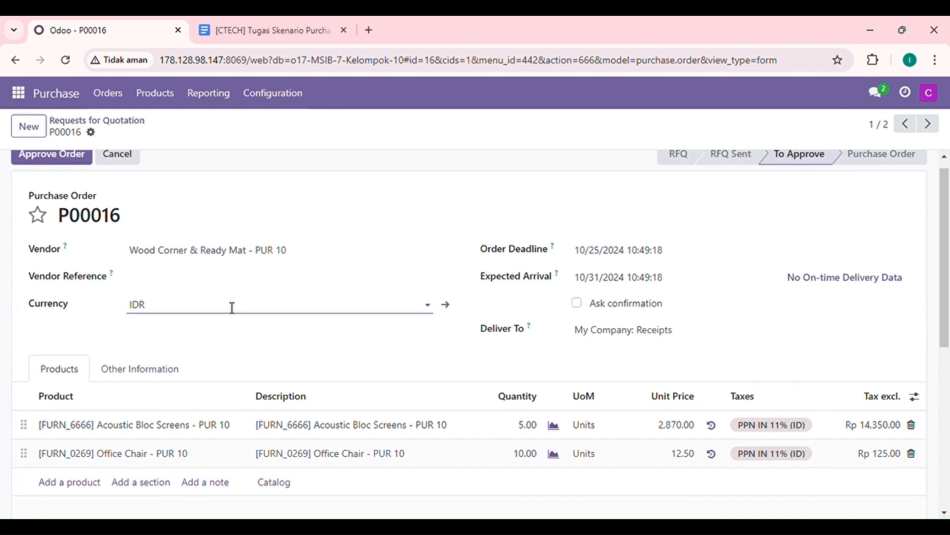
left_click(264, 30)
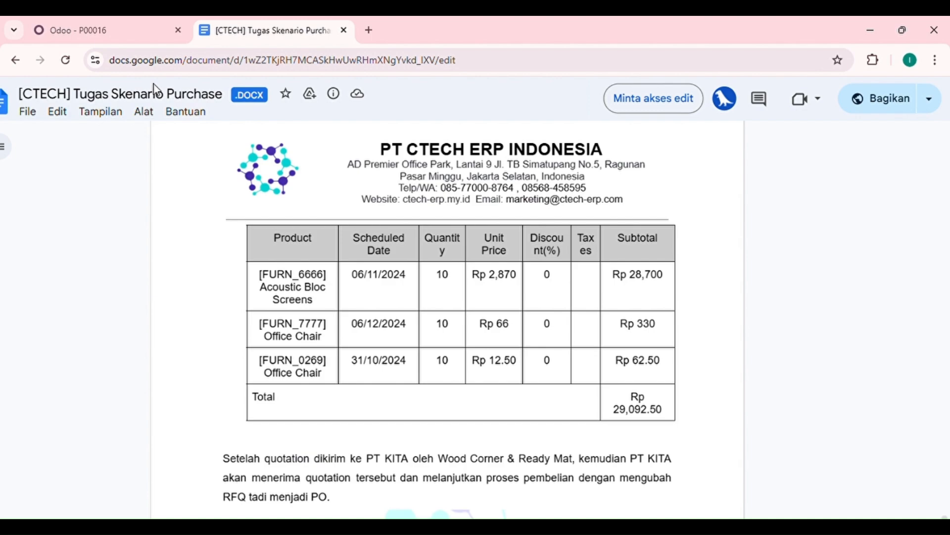
scroll(281, 238, "up", 8)
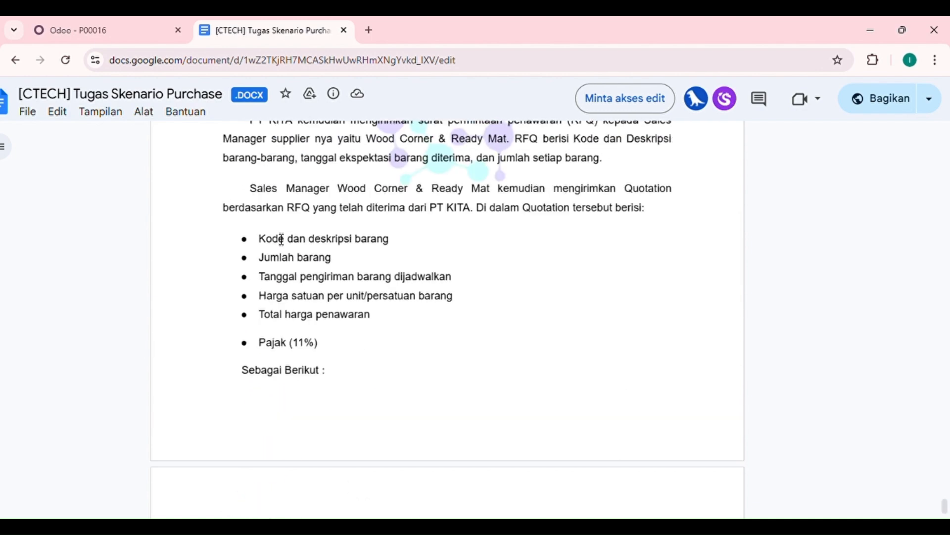
key("ctrl+Tab")
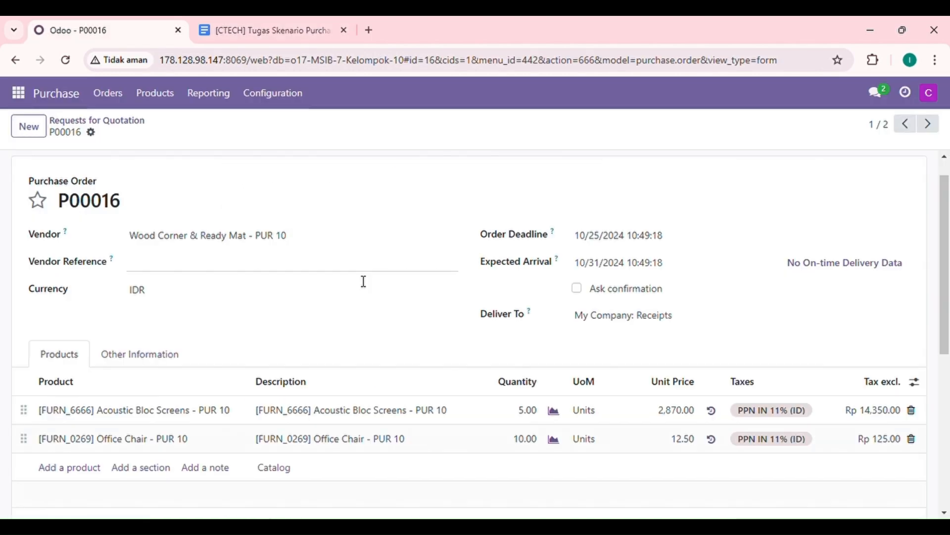
scroll(364, 281, "down", 1)
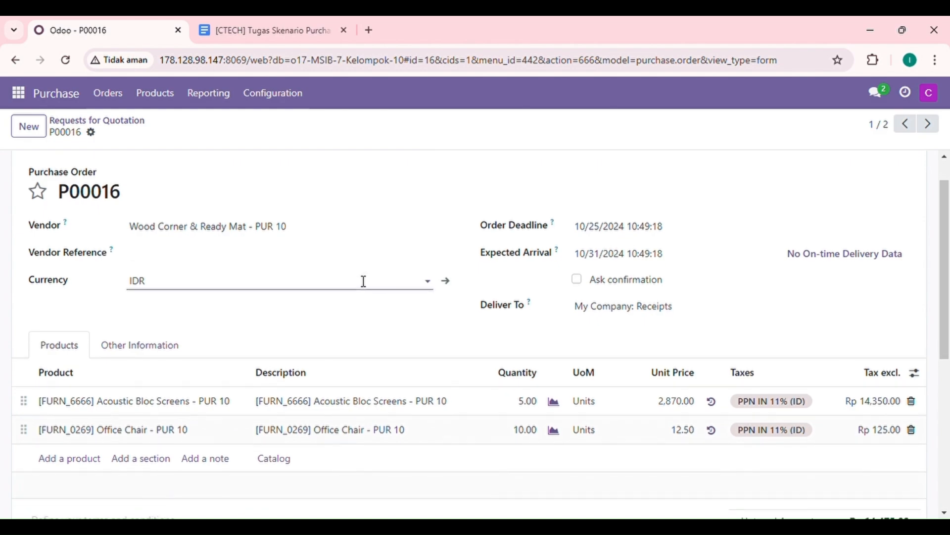
scroll(364, 281, "down", 2)
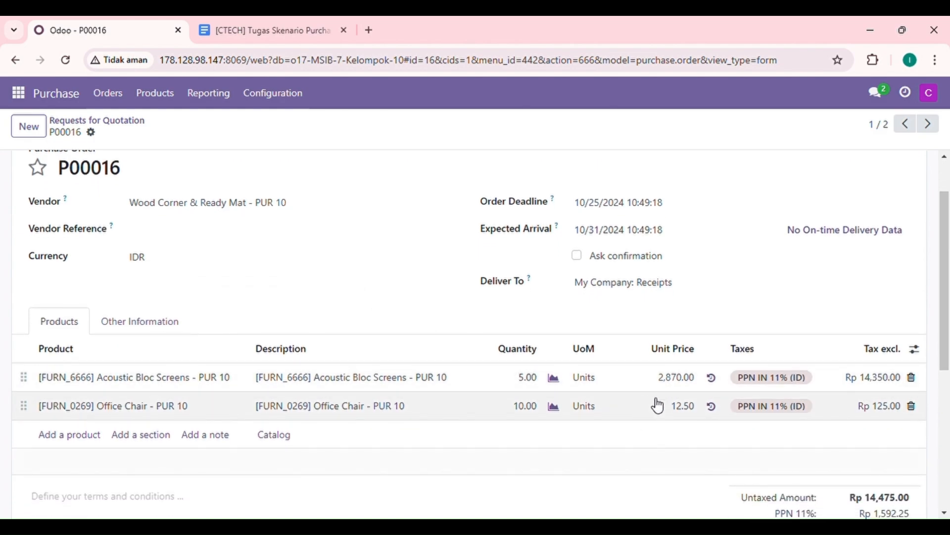
- Check the other pending order and this order's lines and totals, then approve the order containing the FURN_0269 Office Chair
left_click(930, 128)
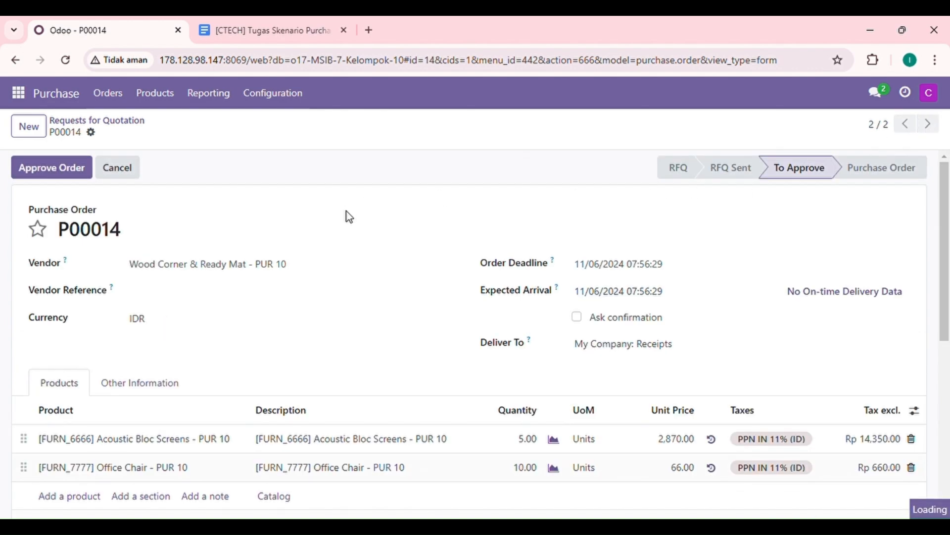
scroll(349, 217, "down", 3)
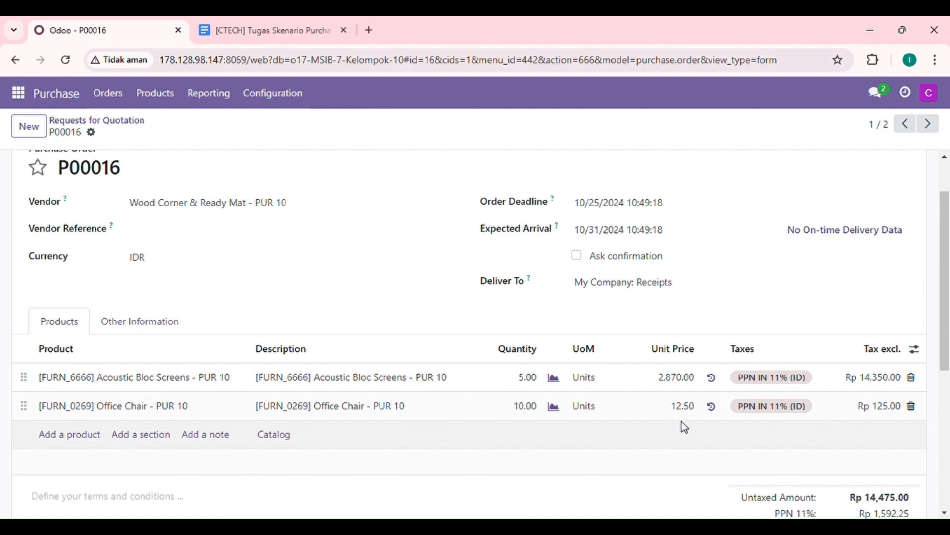
scroll(494, 416, "down", 1)
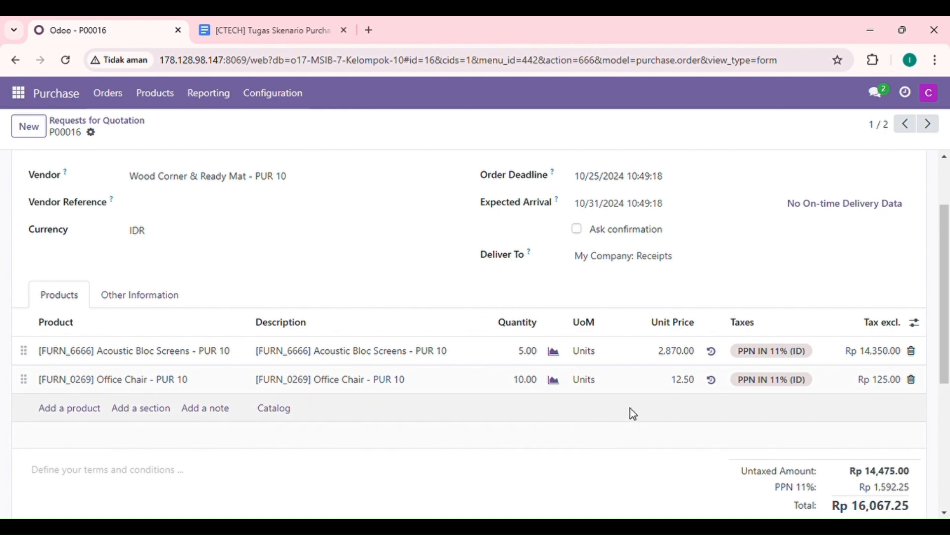
scroll(628, 411, "down", 1)
scroll(628, 411, "up", 1)
scroll(632, 415, "up", 3)
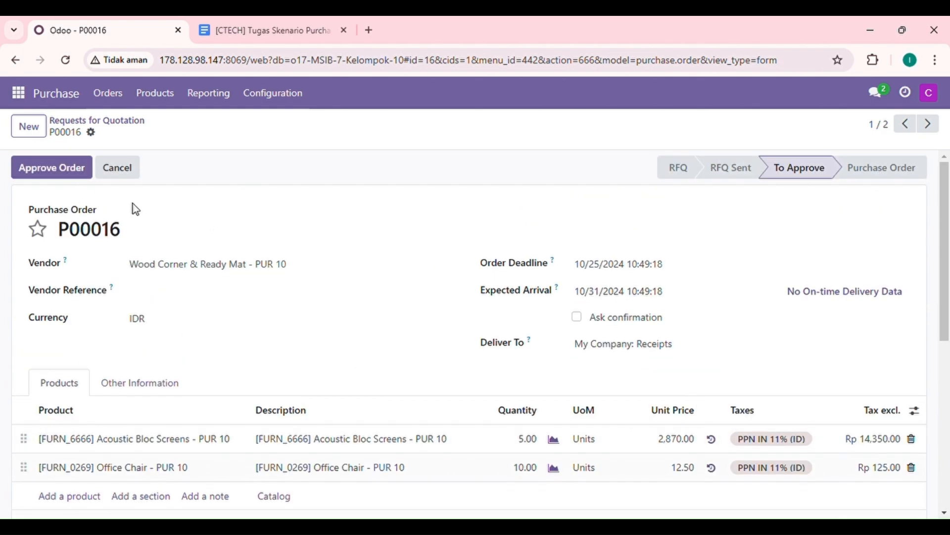
left_click(52, 168)
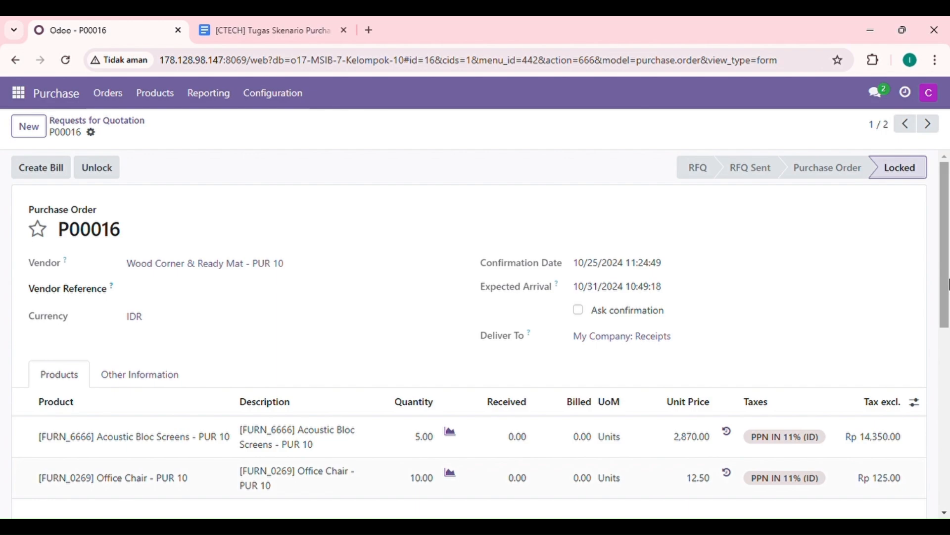
scroll(948, 285, "down", 3)
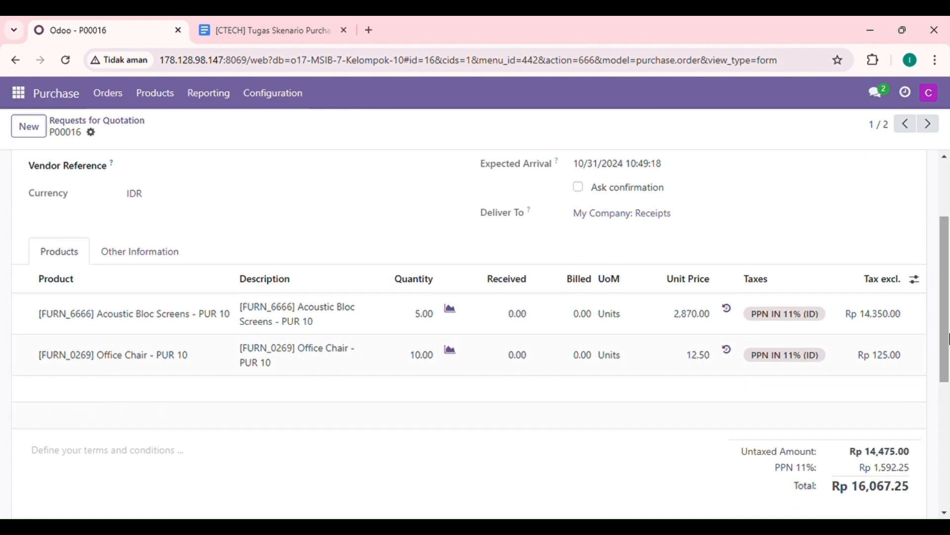
scroll(850, 339, "up", 3)
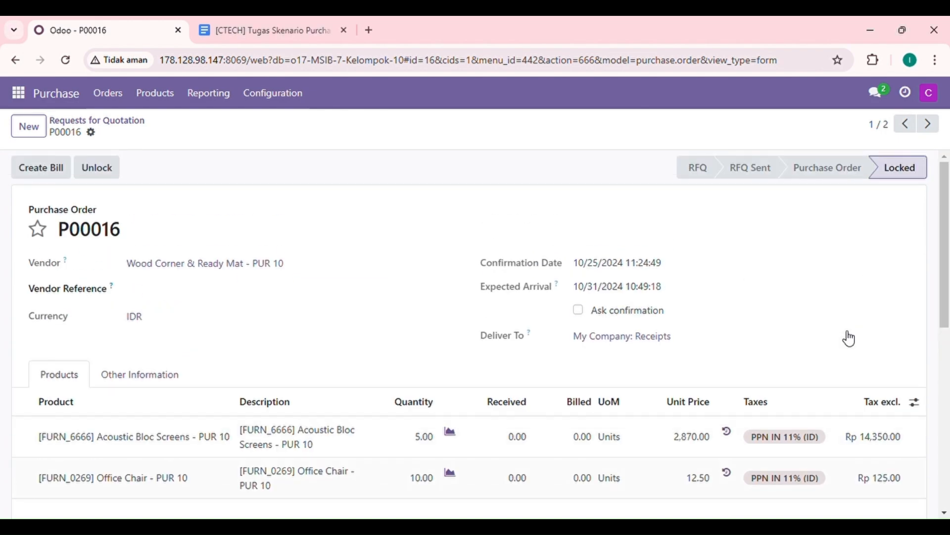
- Review and approve the other pending order, containing the FURN_7777 Office Chair, and return to the Requests for Quotation list
left_click(928, 124)
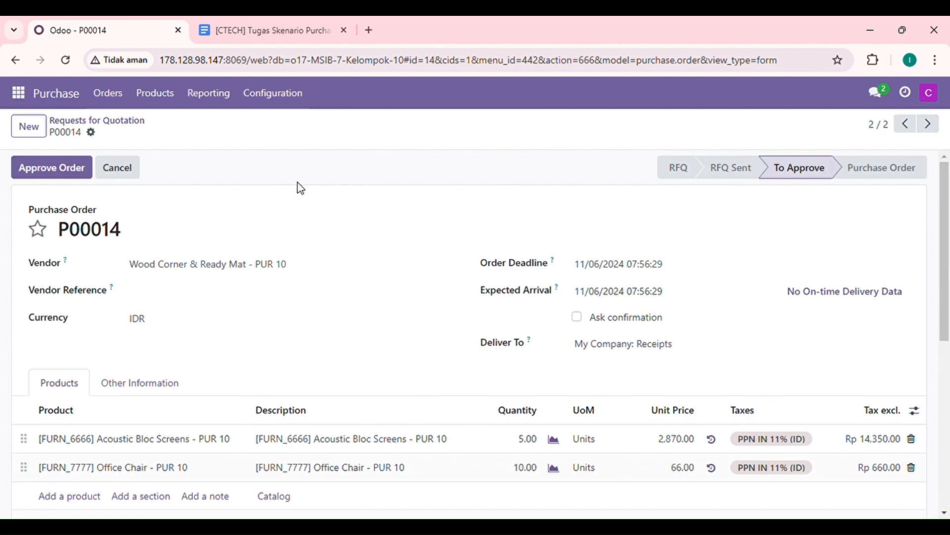
scroll(231, 257, "down", 1)
scroll(233, 258, "down", 3)
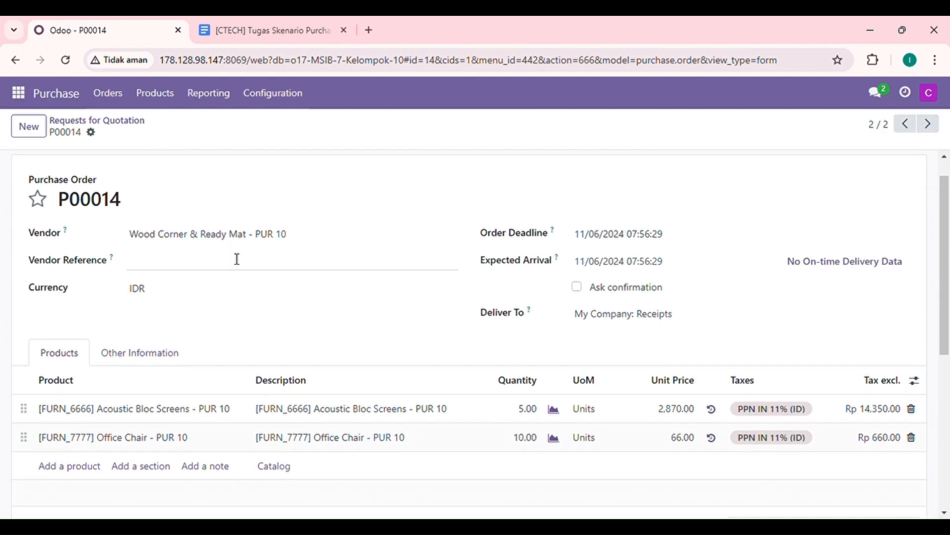
scroll(506, 341, "up", 4)
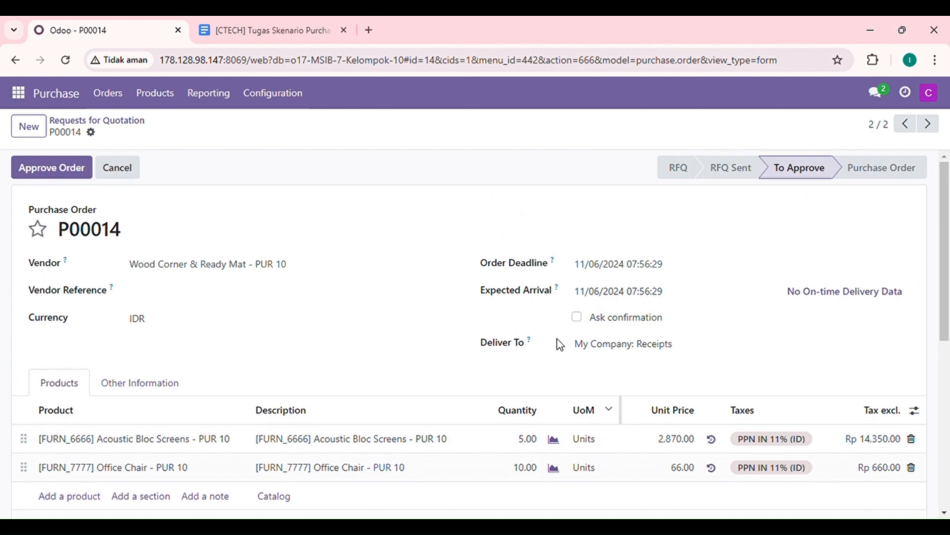
left_click(51, 168)
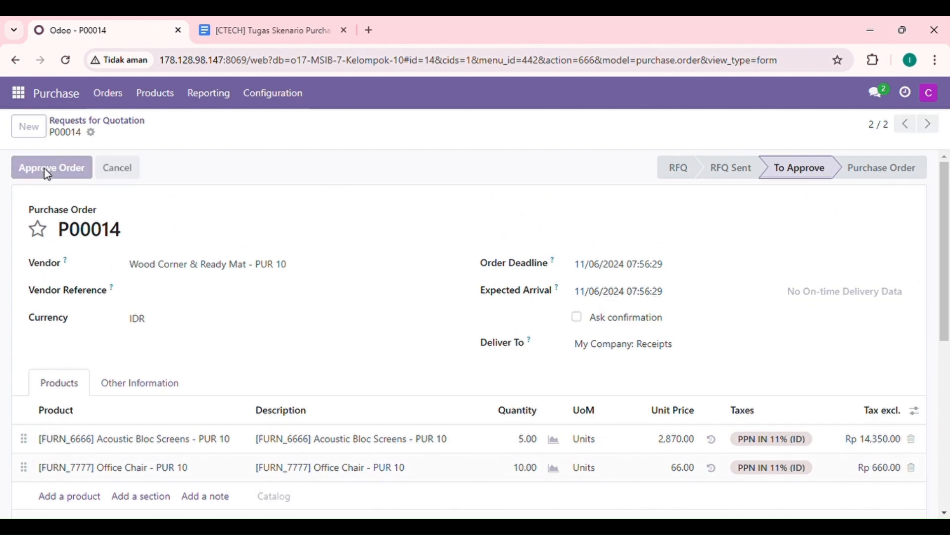
left_click(141, 124)
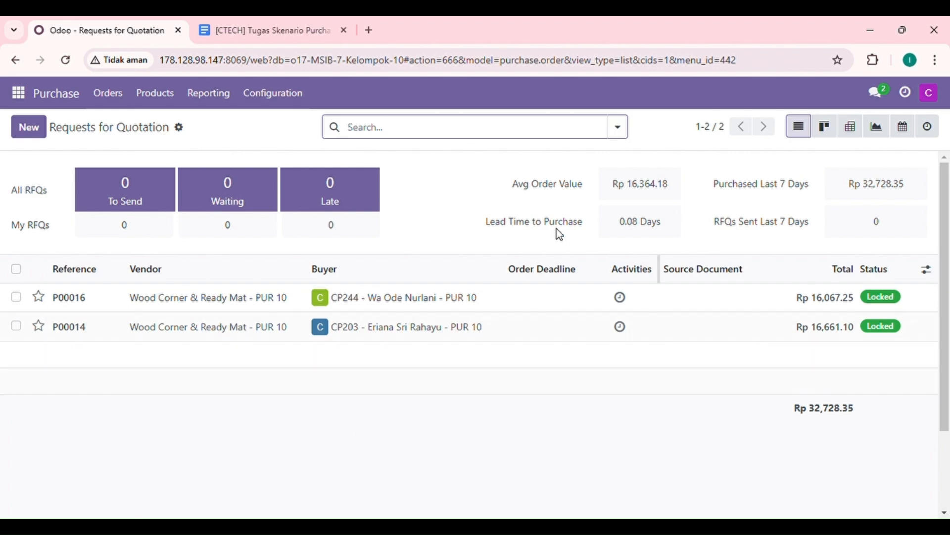
- Draft the message "sudah saya approve keduanya dan Po sudah jadi," in the pur 10 channel of Discuss
left_click(18, 93)
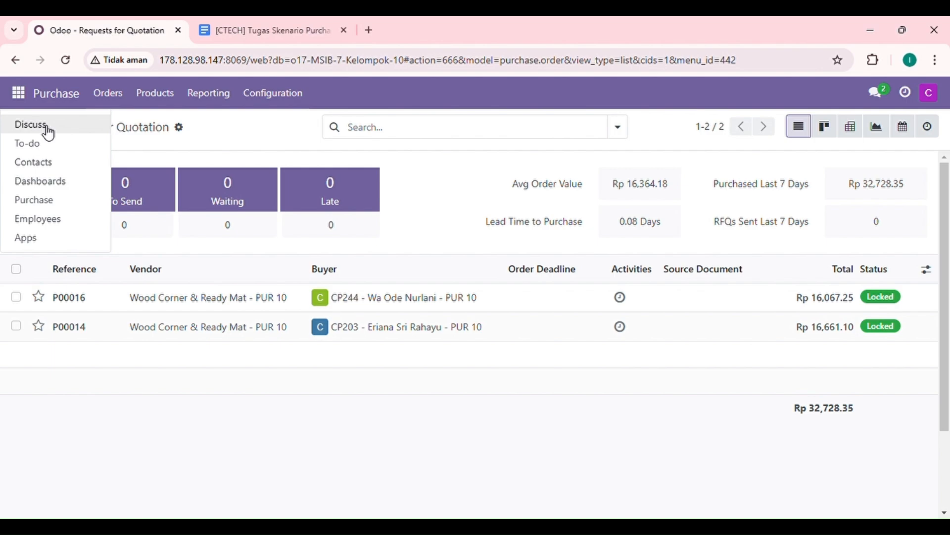
left_click(48, 133)
left_click(307, 488)
type("Po")
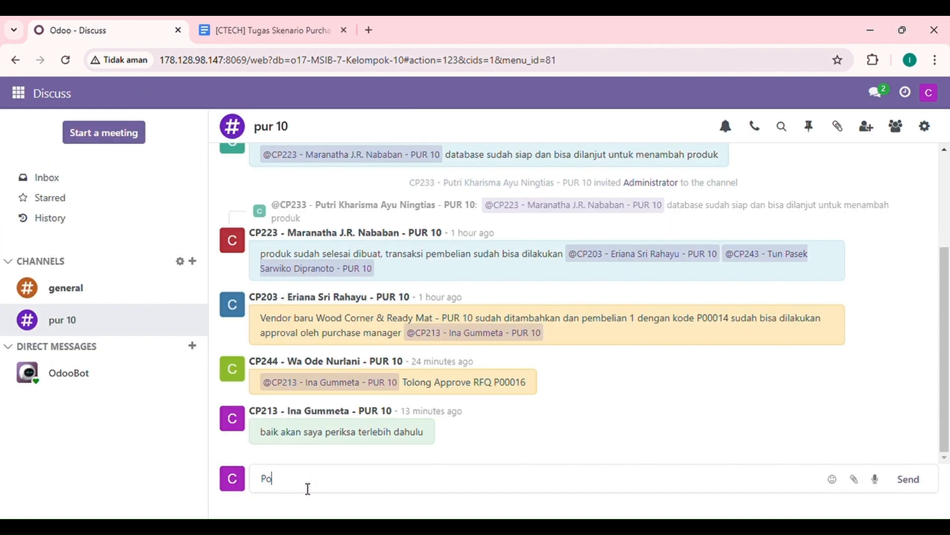
type(" sudah jadi,")
left_click(274, 484)
type("suda")
type("approve ke")
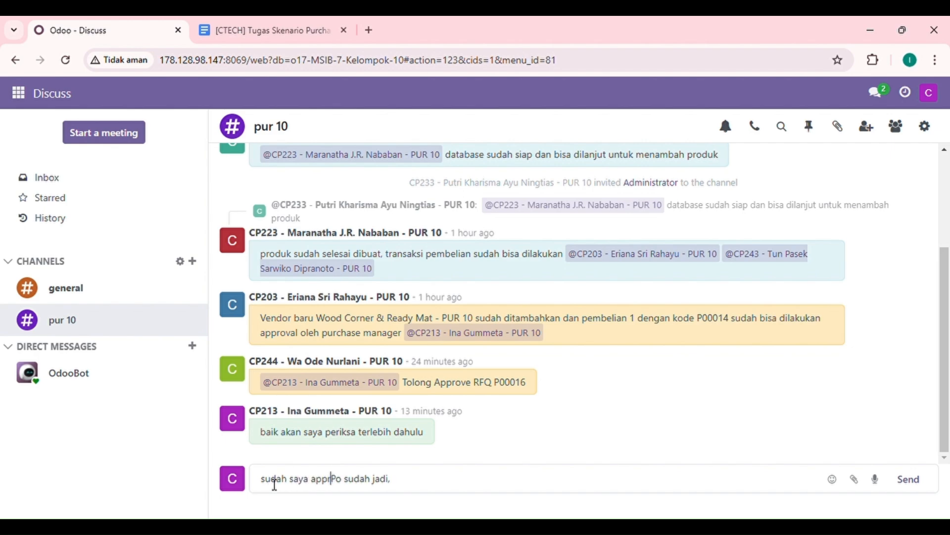
type("dua")
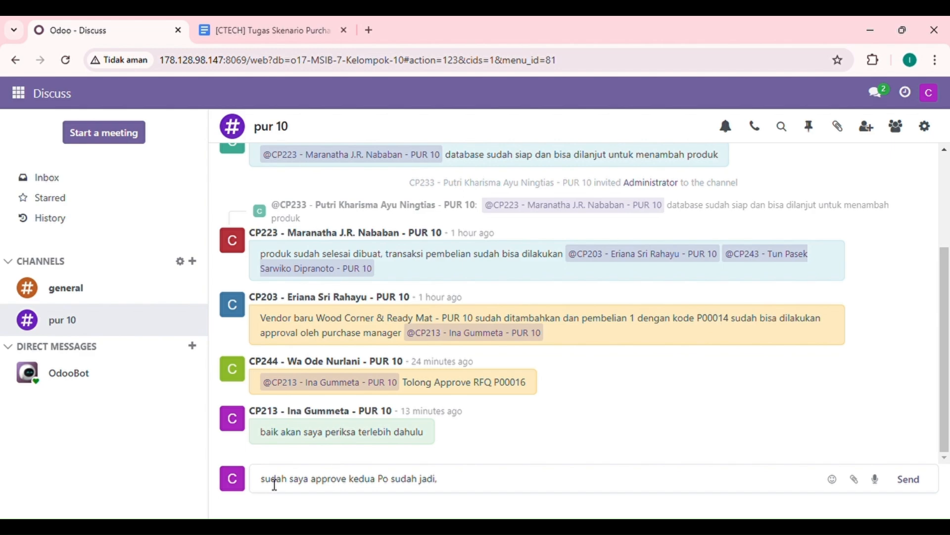
key("BackSpace")
type("nya")
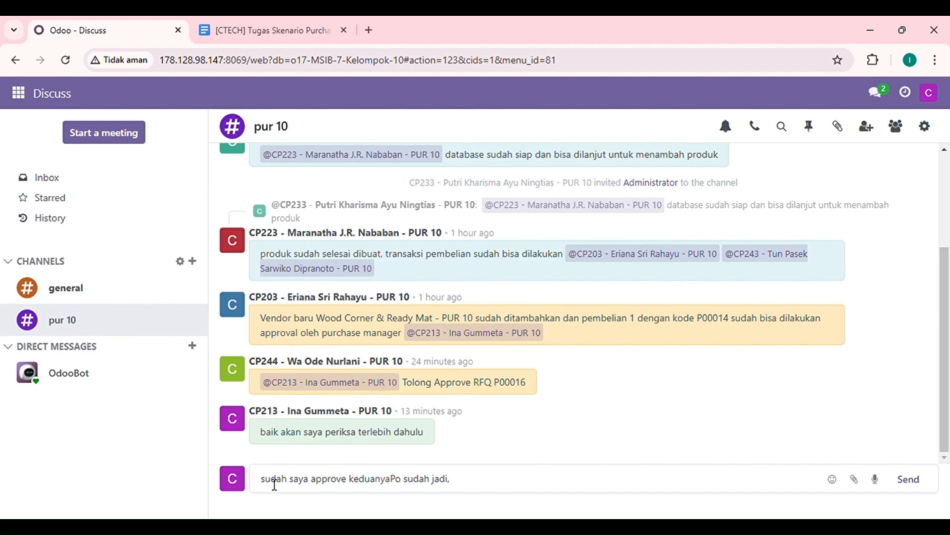
type(" dan")
left_click(492, 489)
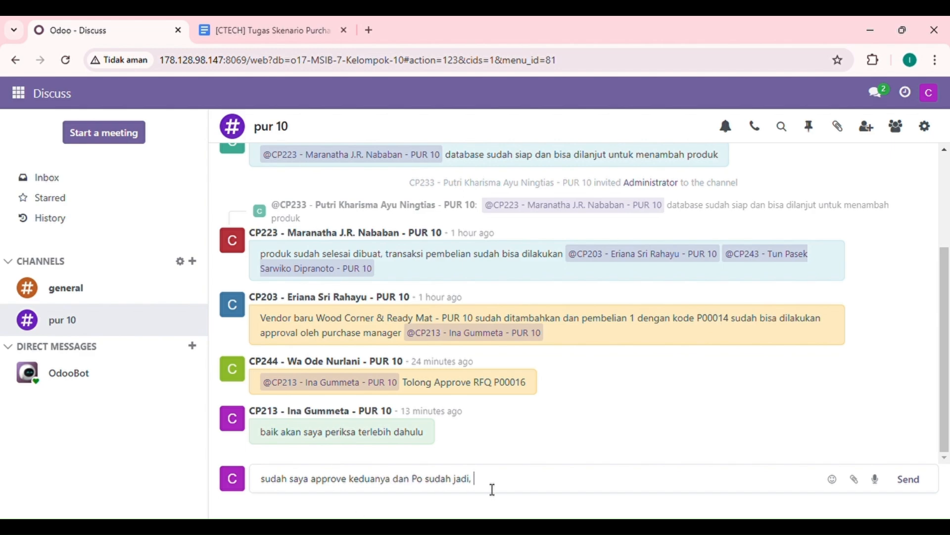
- Complete the draft with "tinggal menunggu barang datang", mention the CP243 receiving staff member and send the message
type("tinggal menunggu")
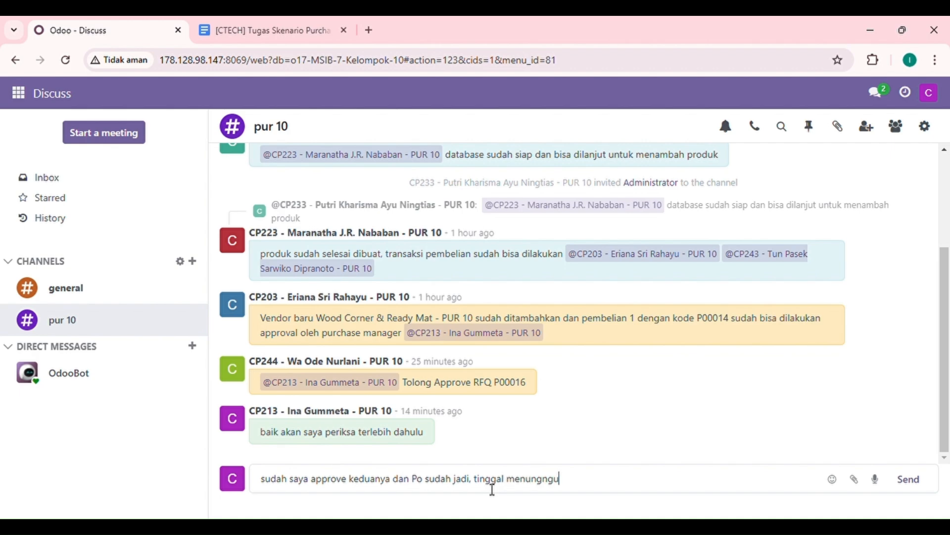
type(" barang datang @")
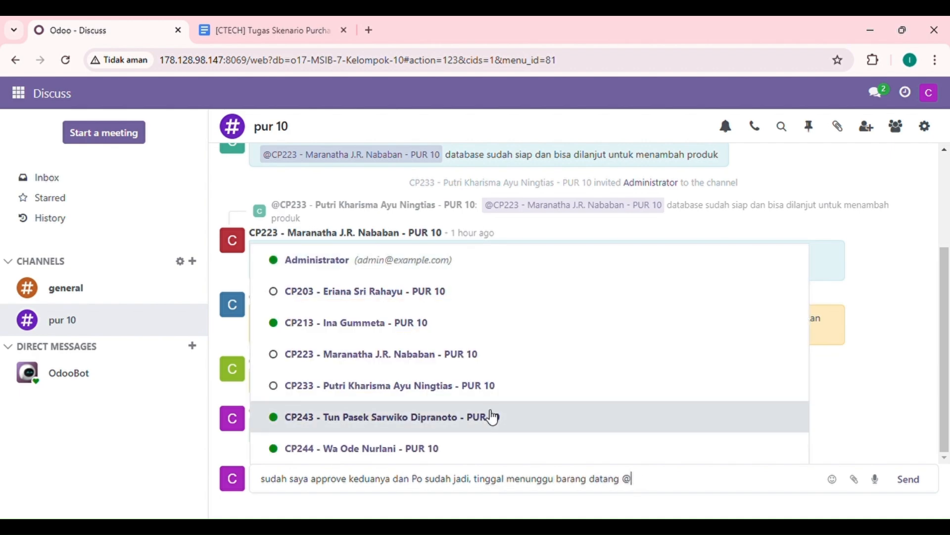
left_click(493, 417)
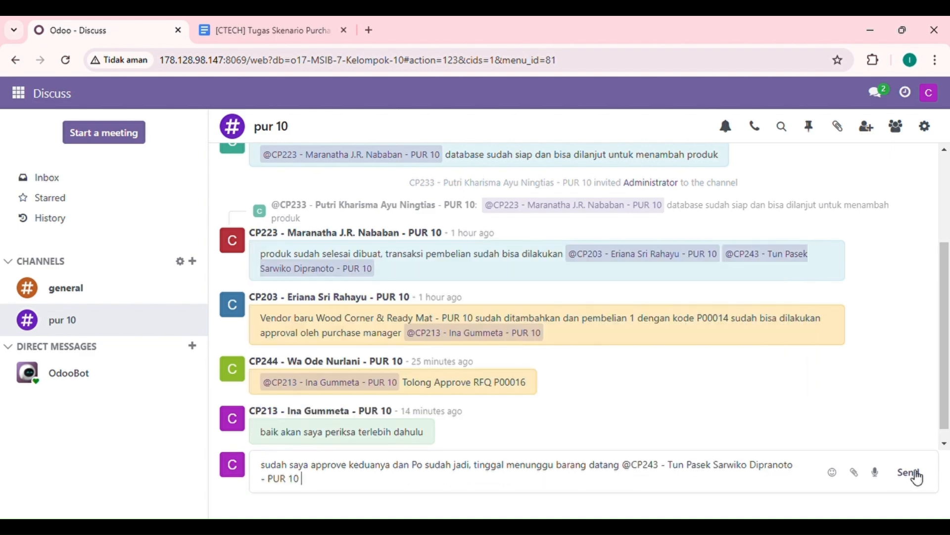
left_click(916, 475)
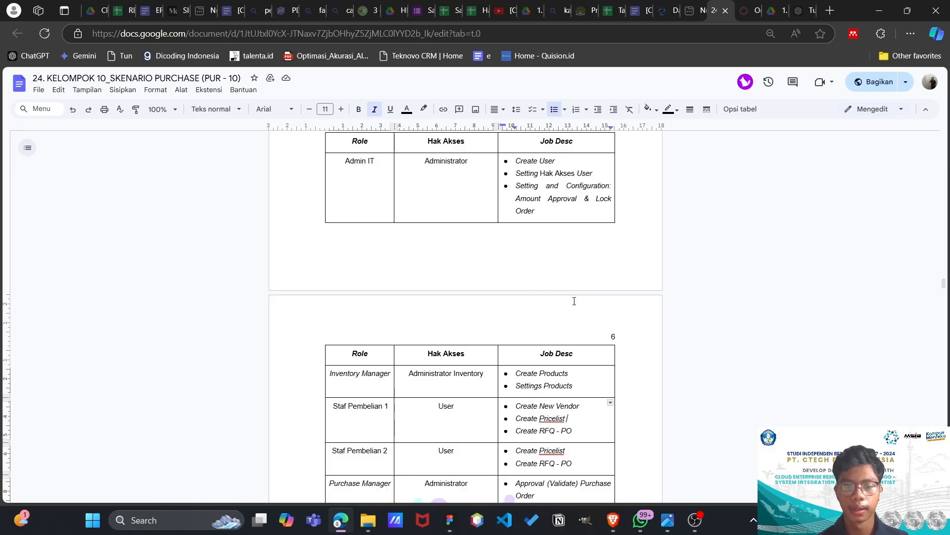
- Check the Staf Penerimaan role in the scenario document, then log in to Odoo with the receiving staff's login name and account password
scroll(574, 301, "down", 1)
scroll(574, 301, "down", 2)
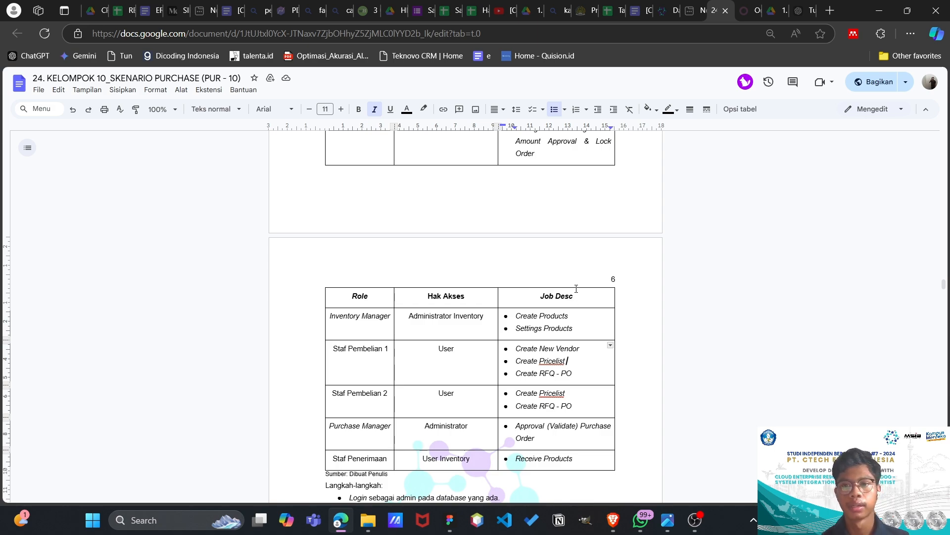
left_click(749, 11)
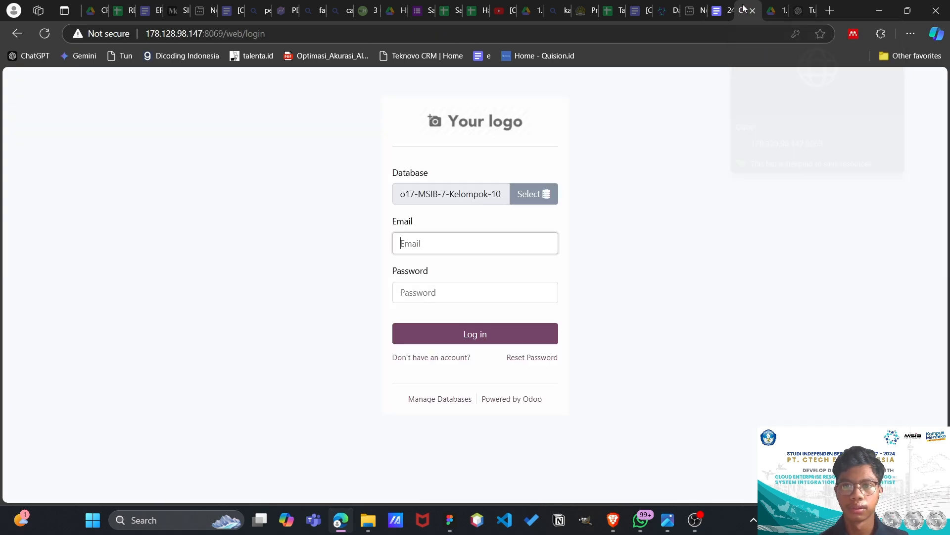
left_click(440, 243)
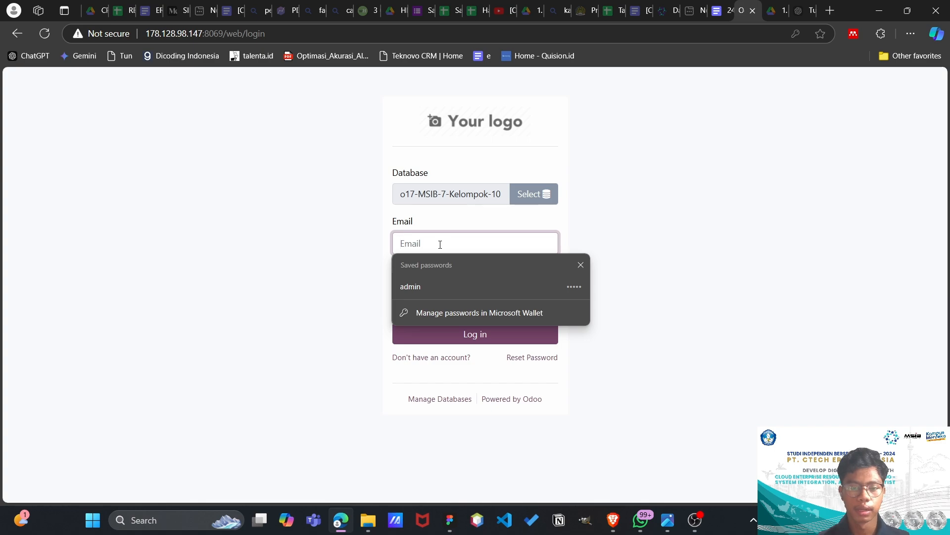
type("pasek")
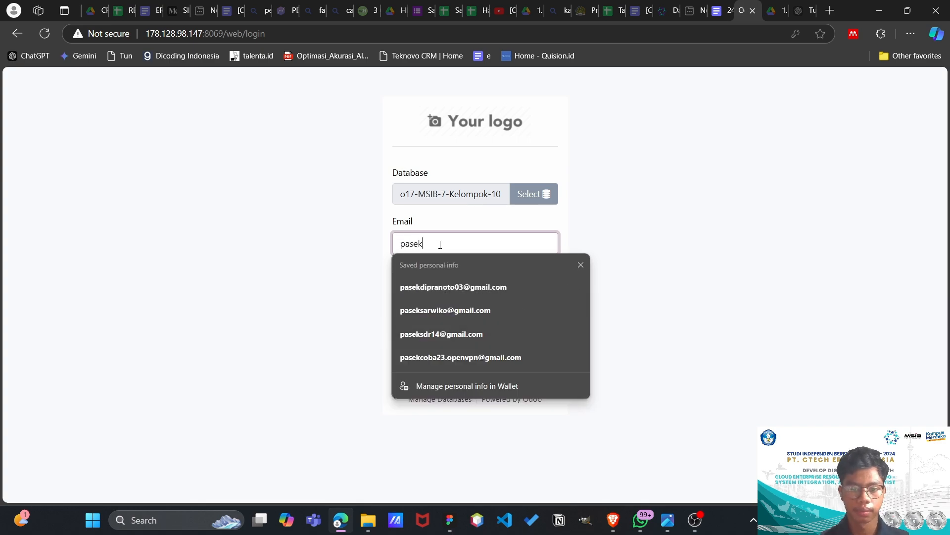
left_click(603, 229)
left_click(454, 298)
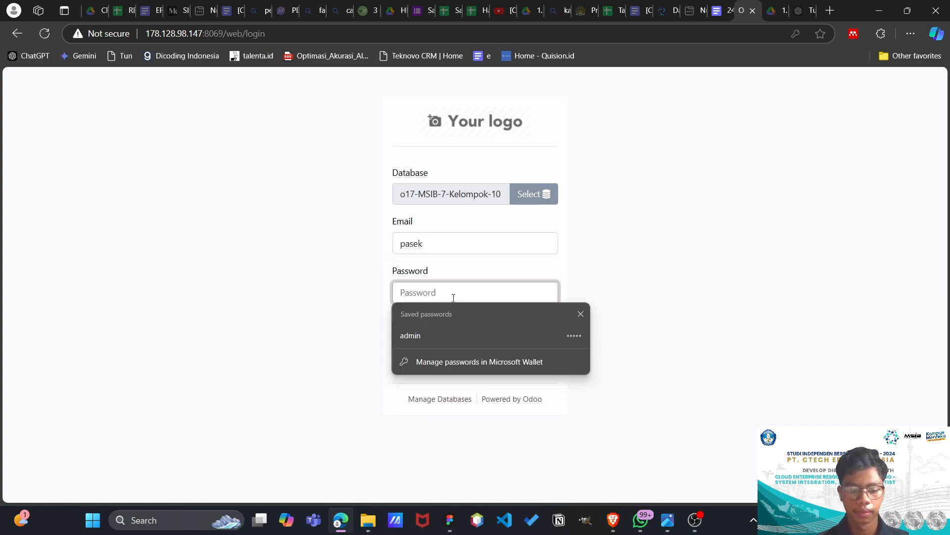
type("•••••••")
key("Return")
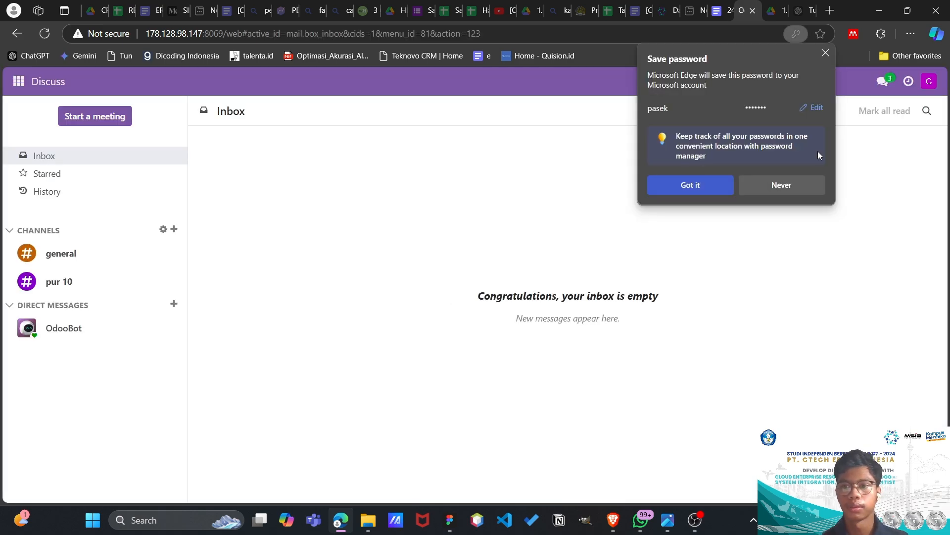
left_click(826, 53)
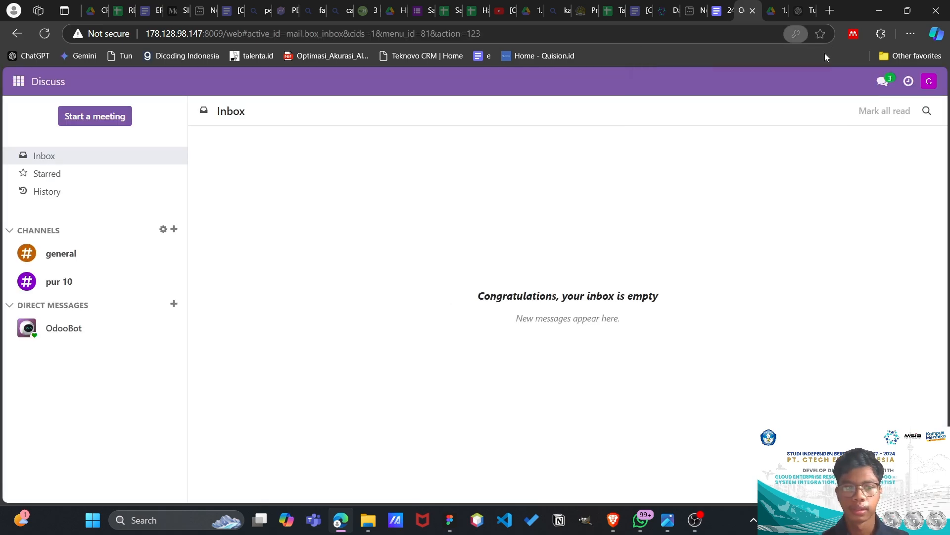
- Read the latest messages in the pur 10 channel, then open the Inventory overview and minimize the chat window
left_click(74, 284)
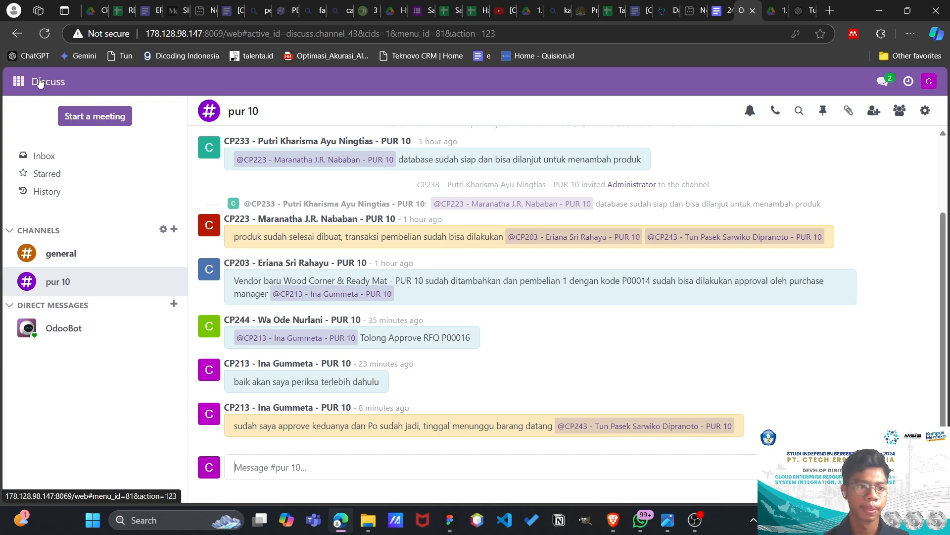
left_click(19, 81)
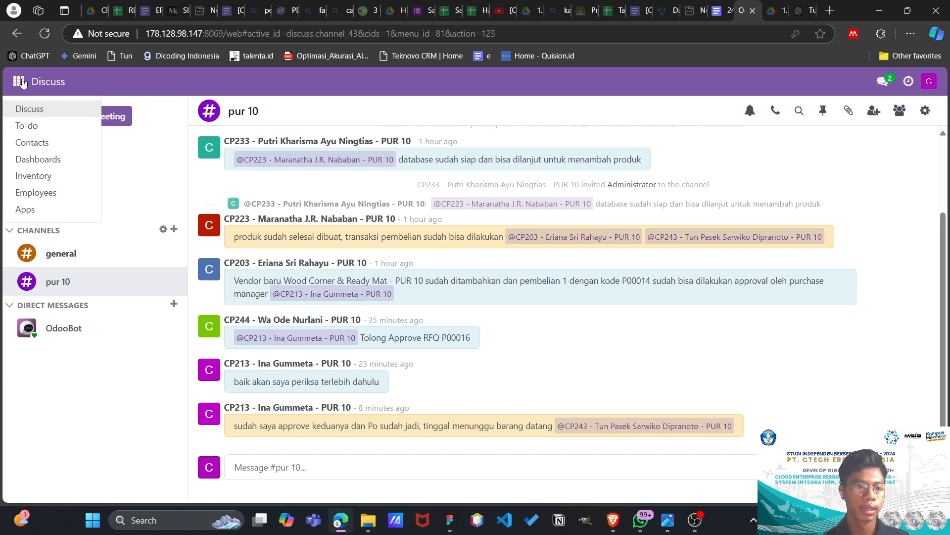
left_click(34, 177)
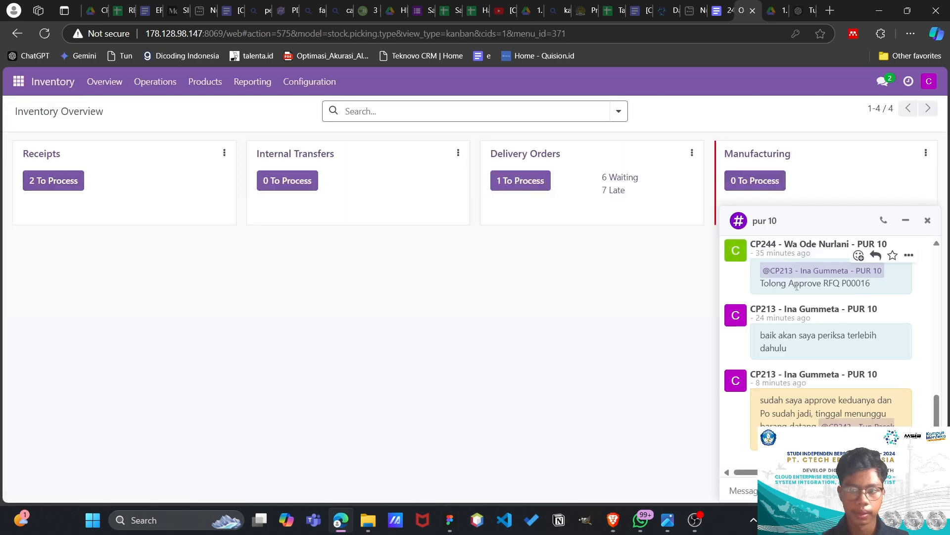
left_click(906, 220)
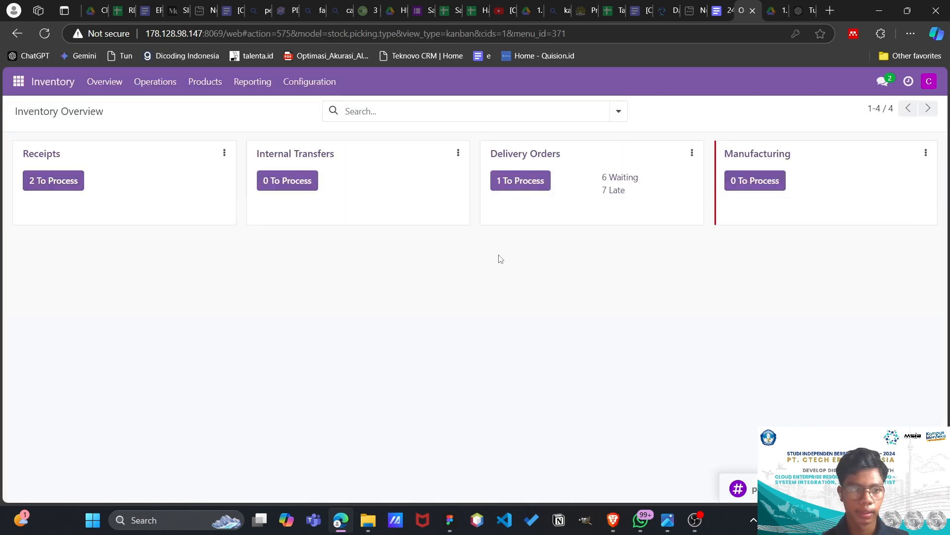
- Validate the ready Wood Corner & Ready Mat - PUR 10 receipt containing the FURN_0269 Office Chair and review the receipt
left_click(41, 157)
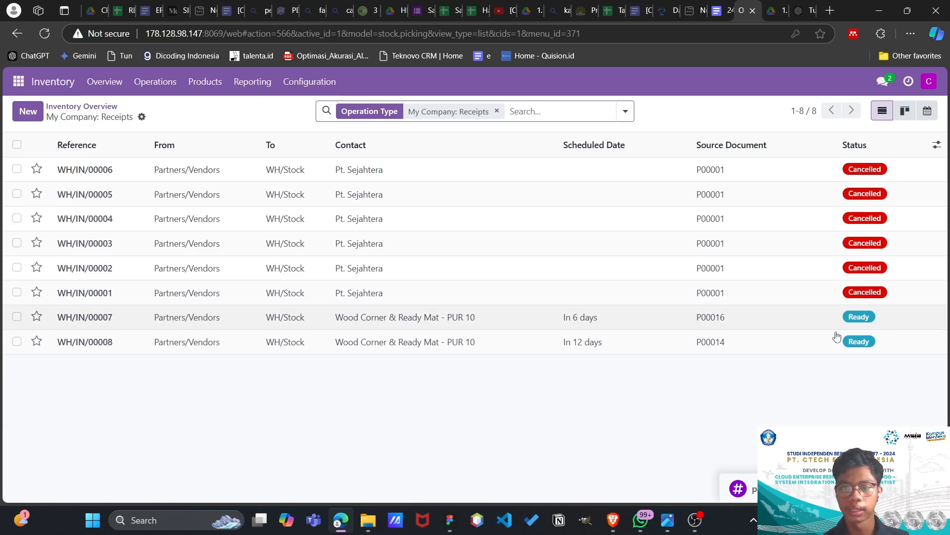
left_click(280, 322)
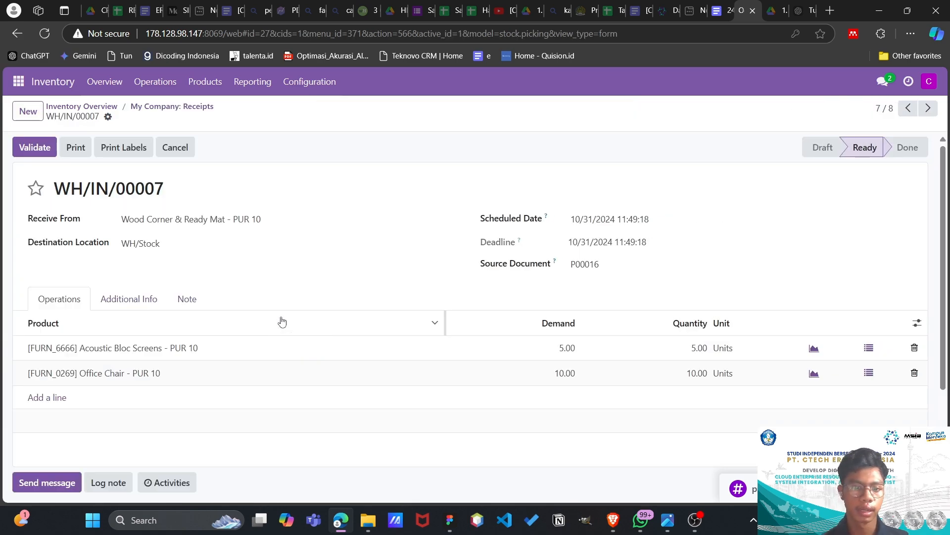
left_click(28, 149)
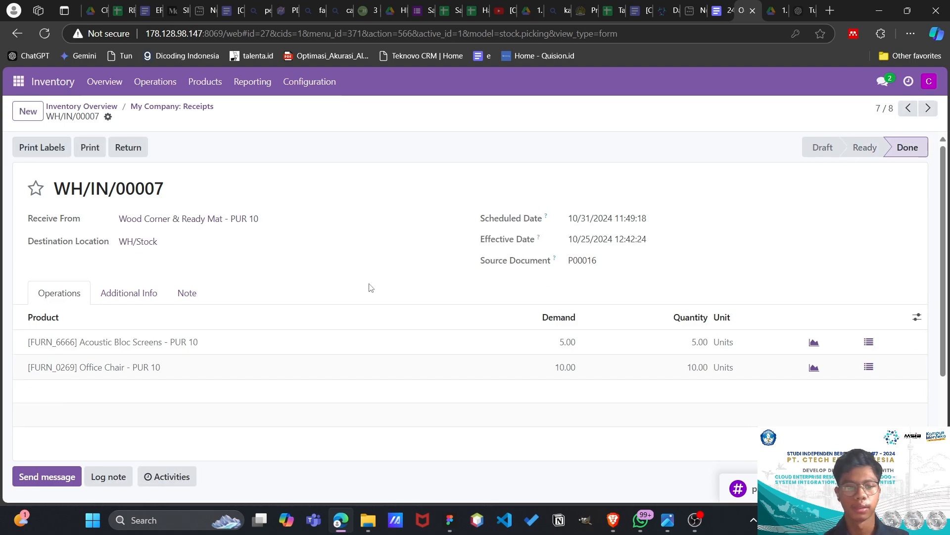
scroll(369, 288, "down", 2)
scroll(369, 287, "up", 2)
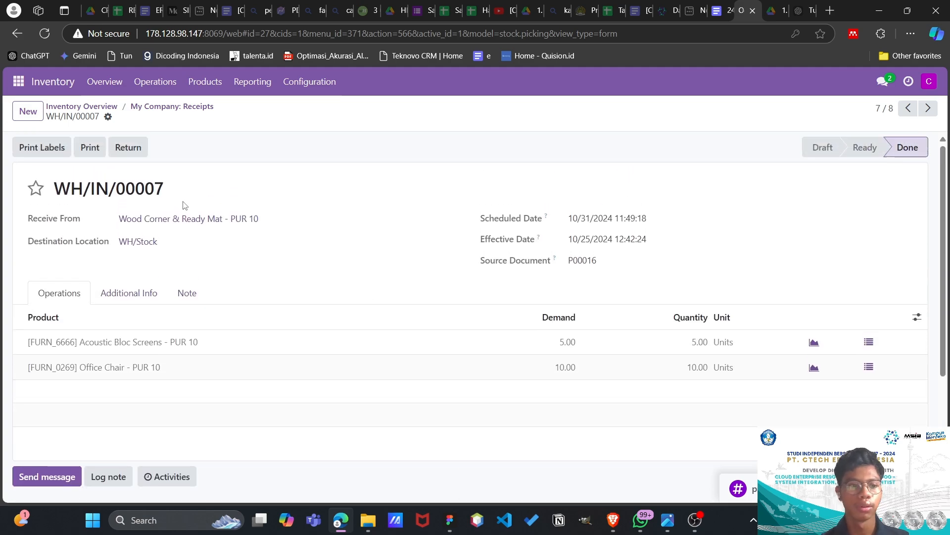
- Open the other ready receipt from Wood Corner & Ready Mat - PUR 10, containing the FURN_7777 Office Chair, and review its lines
left_click(70, 107)
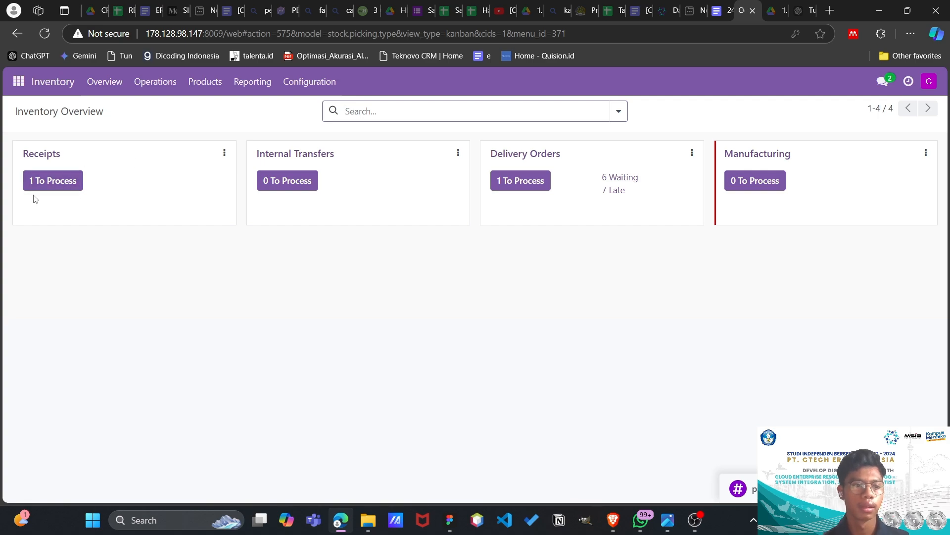
left_click(42, 157)
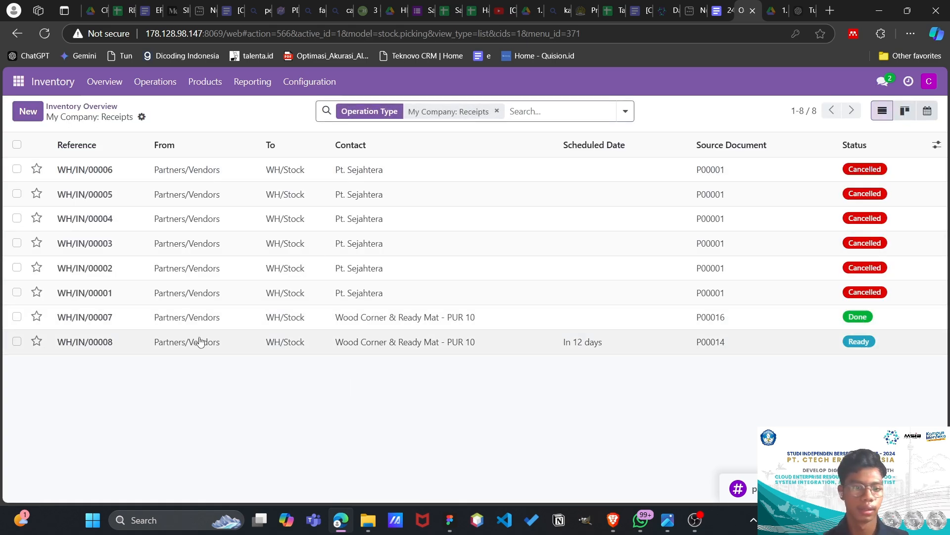
left_click(102, 345)
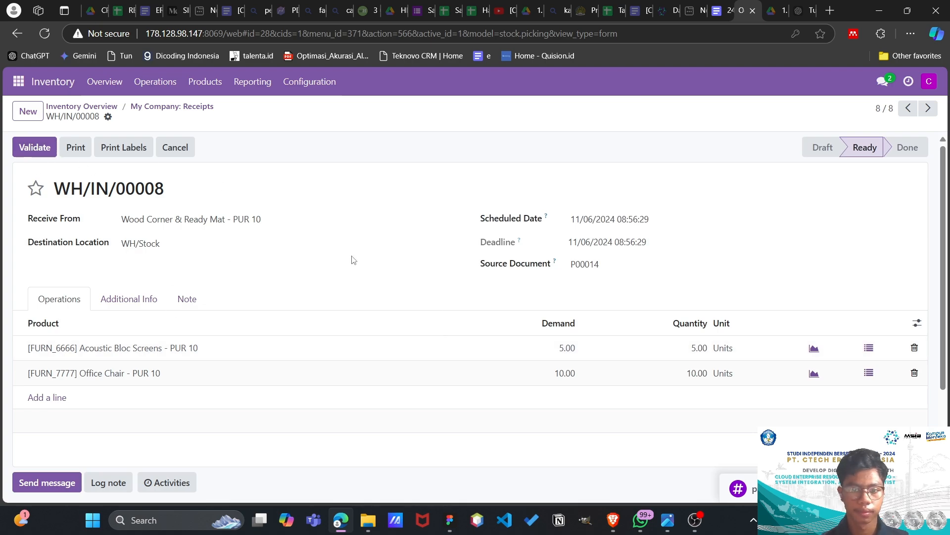
scroll(352, 259, "down", 1)
scroll(353, 259, "up", 1)
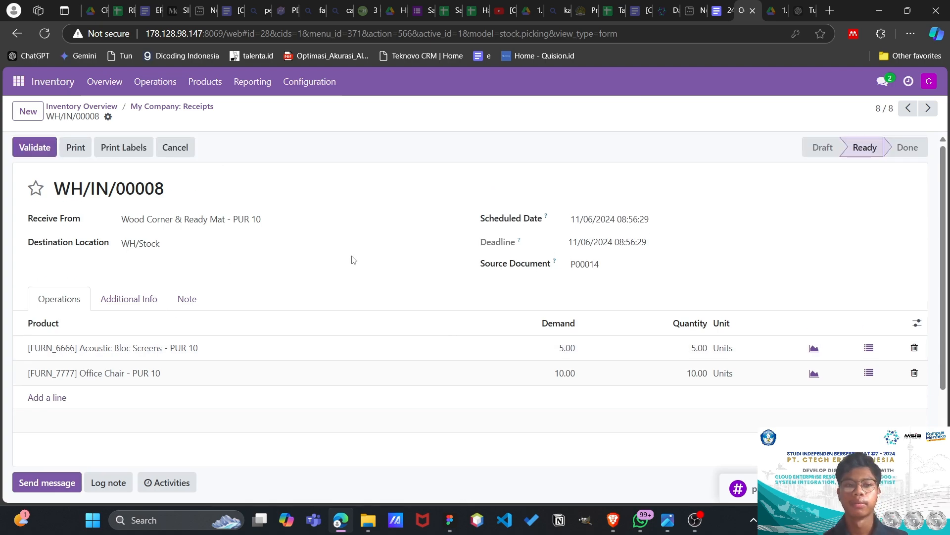